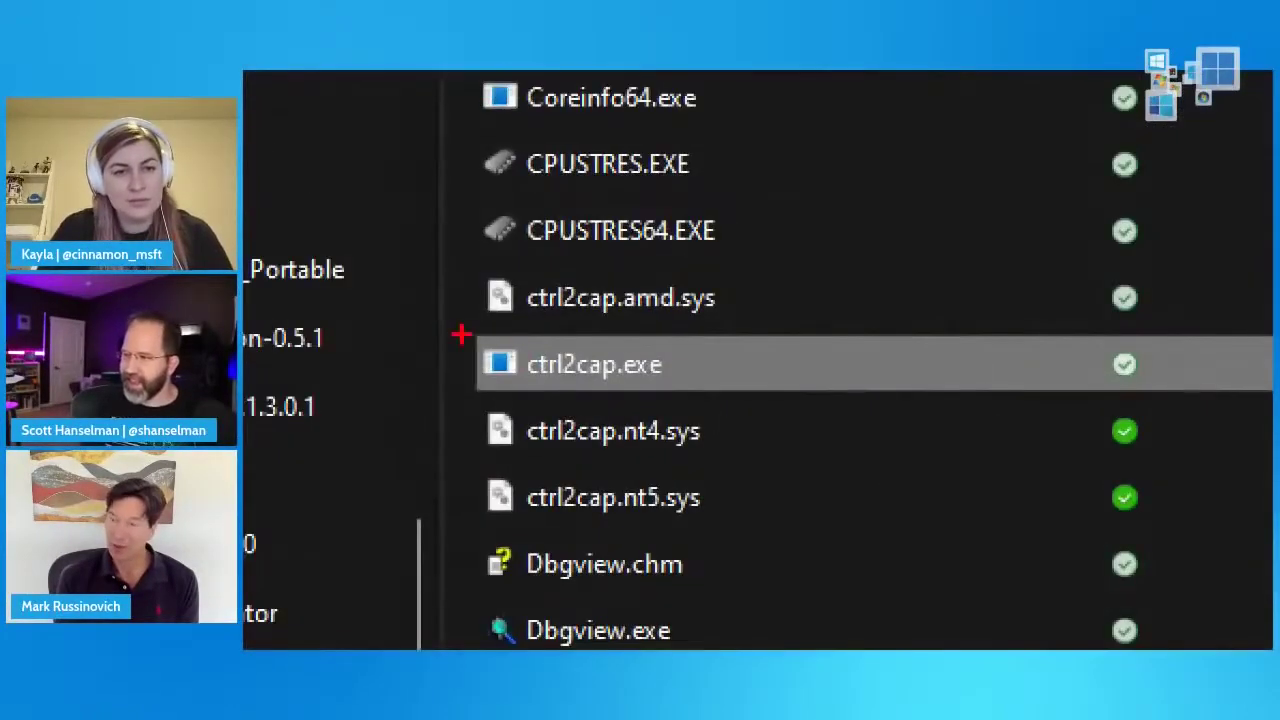
- Annotate the magnified file list with a red rectangle around the ctrl2cap files and an arrow to ctrl2cap.exe
mouse_move(457, 334)
left_mouse_down()
mouse_move(530, 425)
mouse_move(763, 491)
mouse_move(824, 537)
left_mouse_up()
left_click_drag(688, 357, 802, 298)
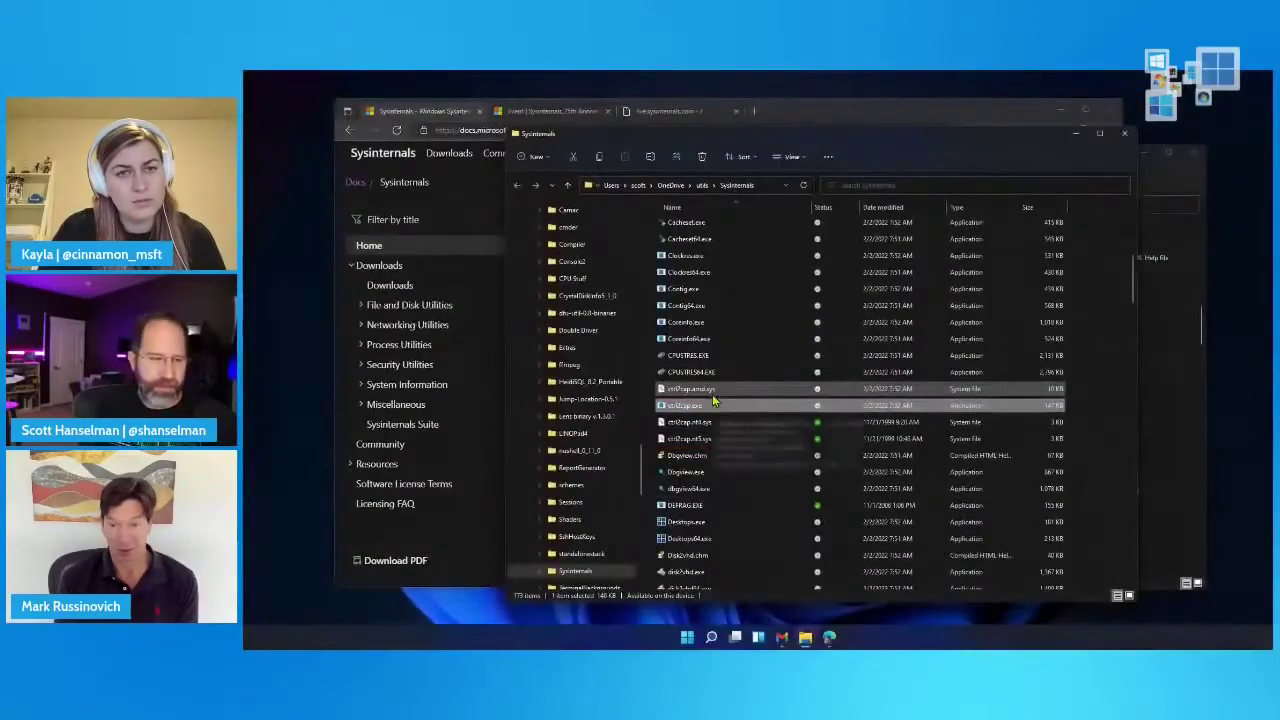
- Look through the utilities in the Sysinternals folder, from the Autologon files to the Process Explorer files
scroll(712, 400, "up", 3)
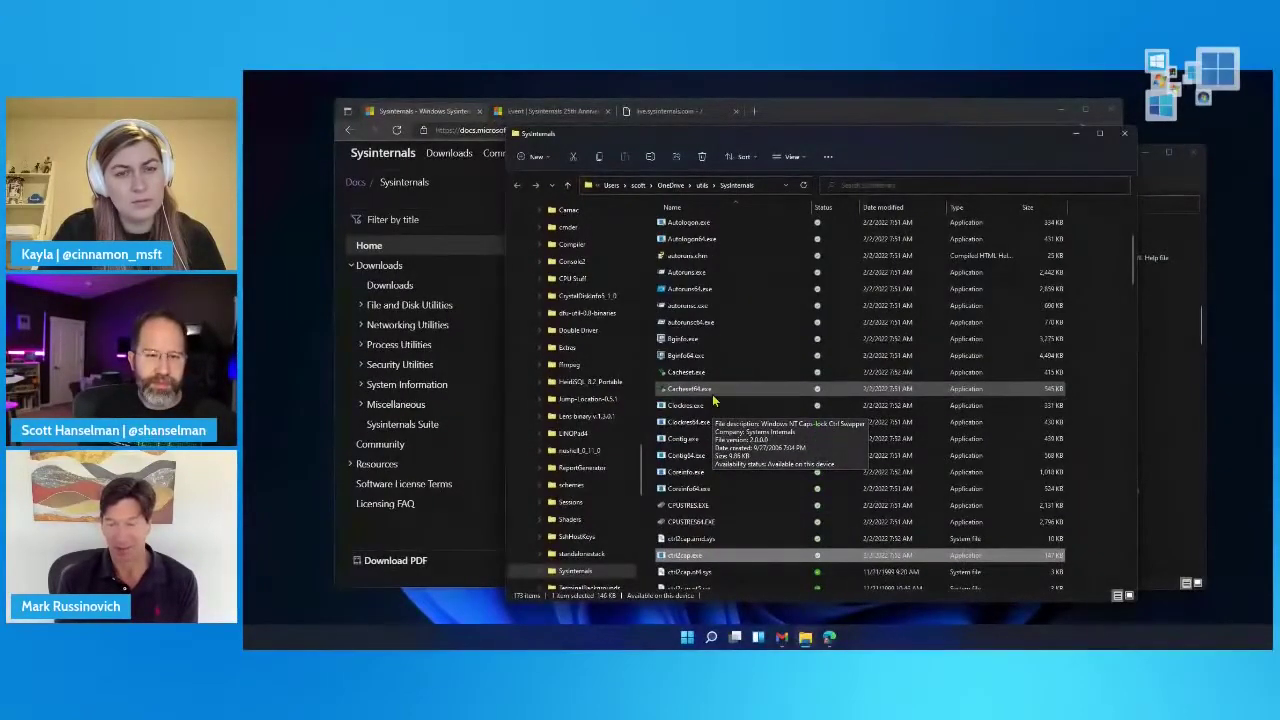
scroll(712, 390, "down", 20)
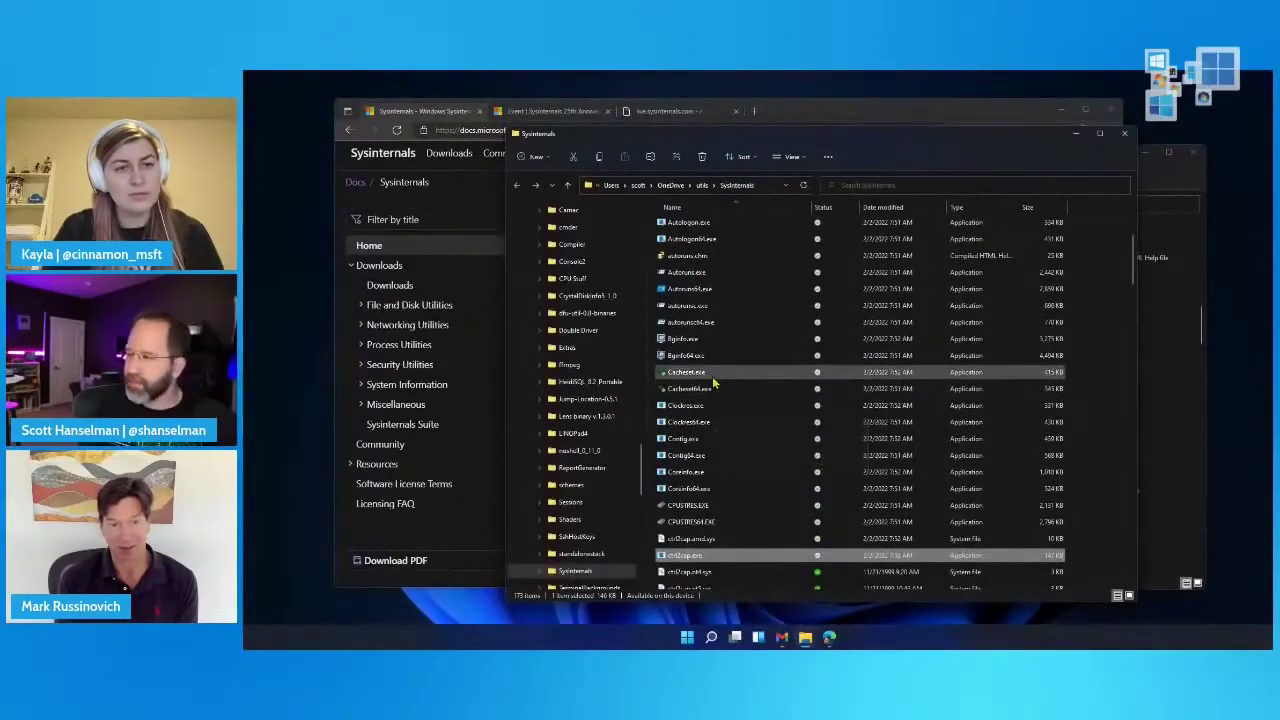
scroll(727, 408, "up", 3)
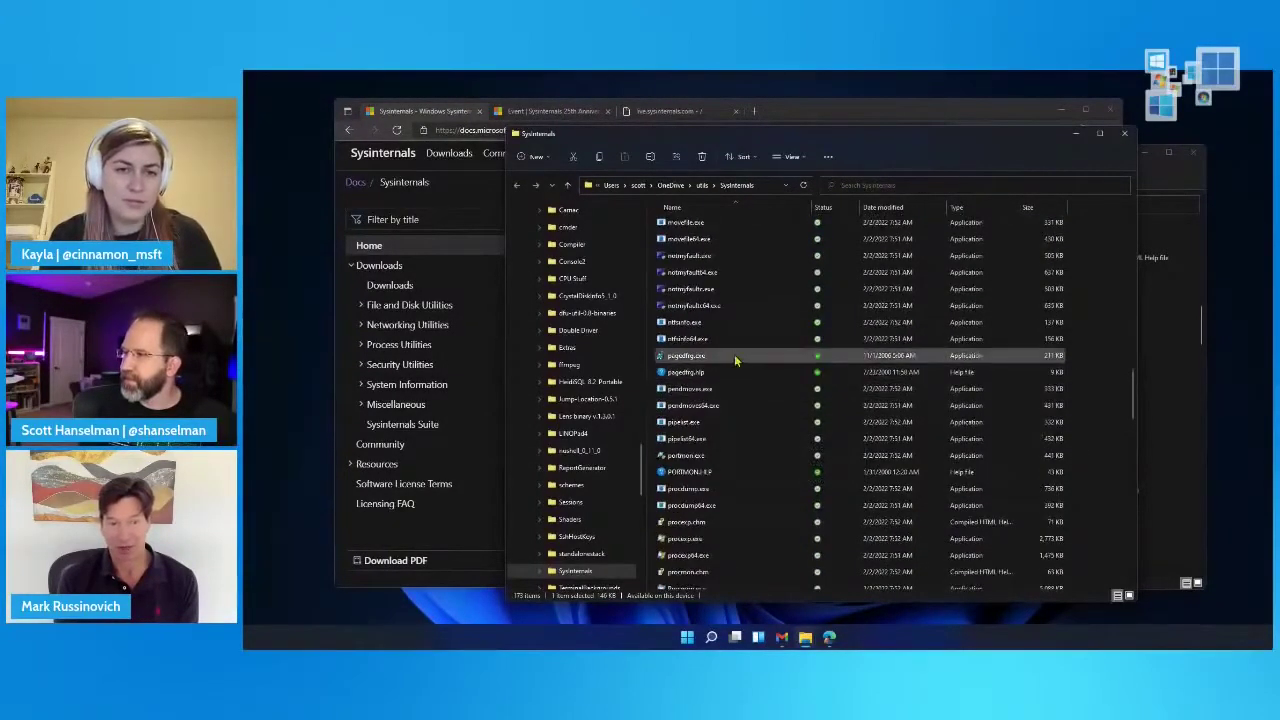
scroll(735, 360, "up", 1)
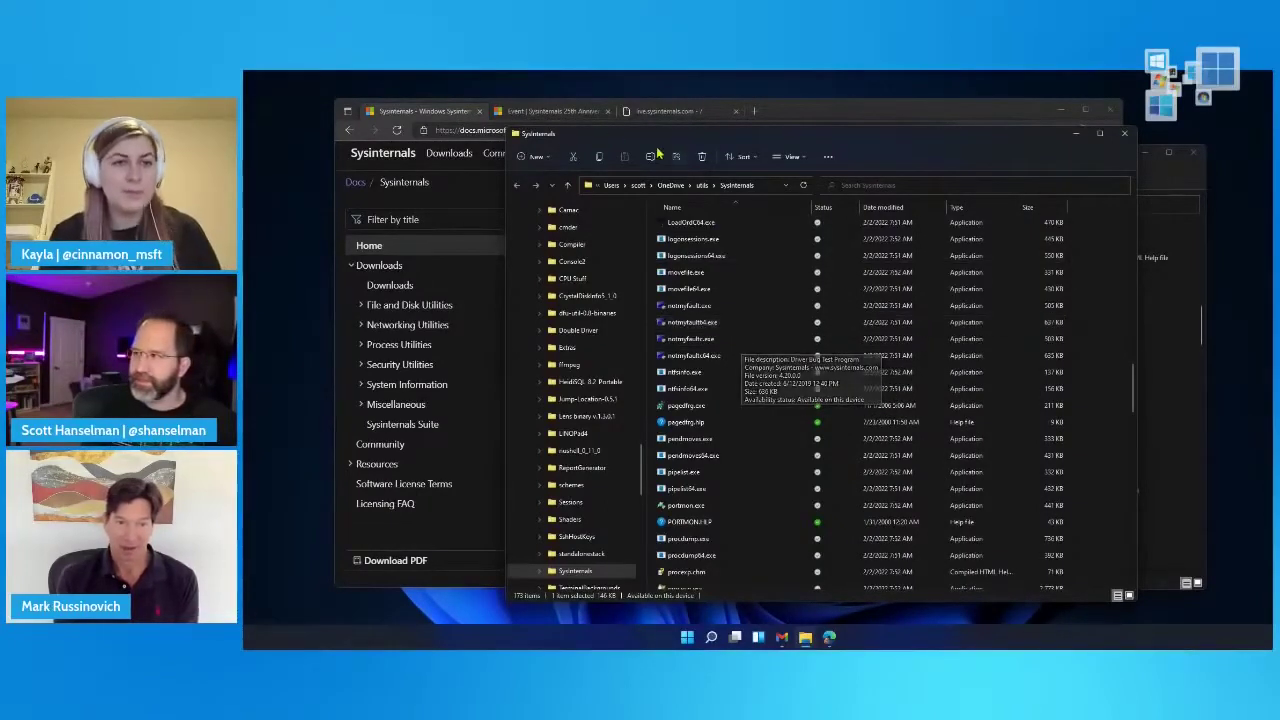
left_click(505, 170)
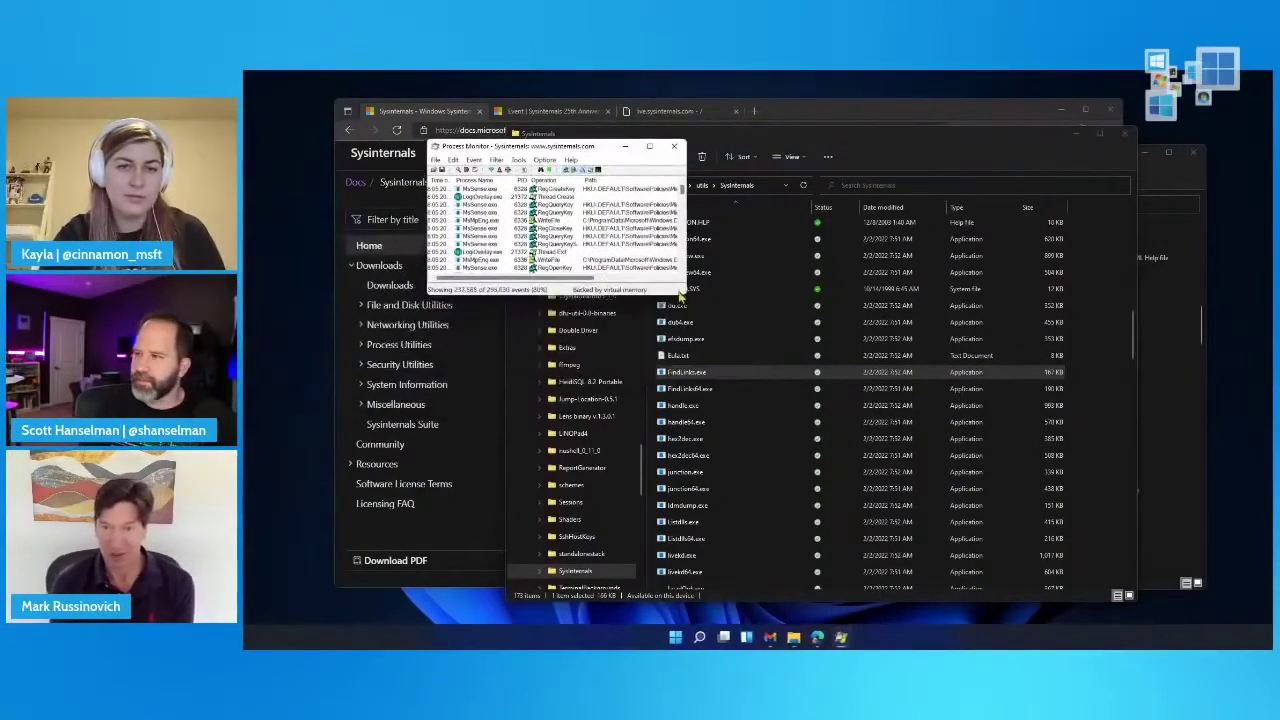
- Enlarge the Process Monitor window and hide file system activity from the event list
left_click_drag(730, 318, 991, 514)
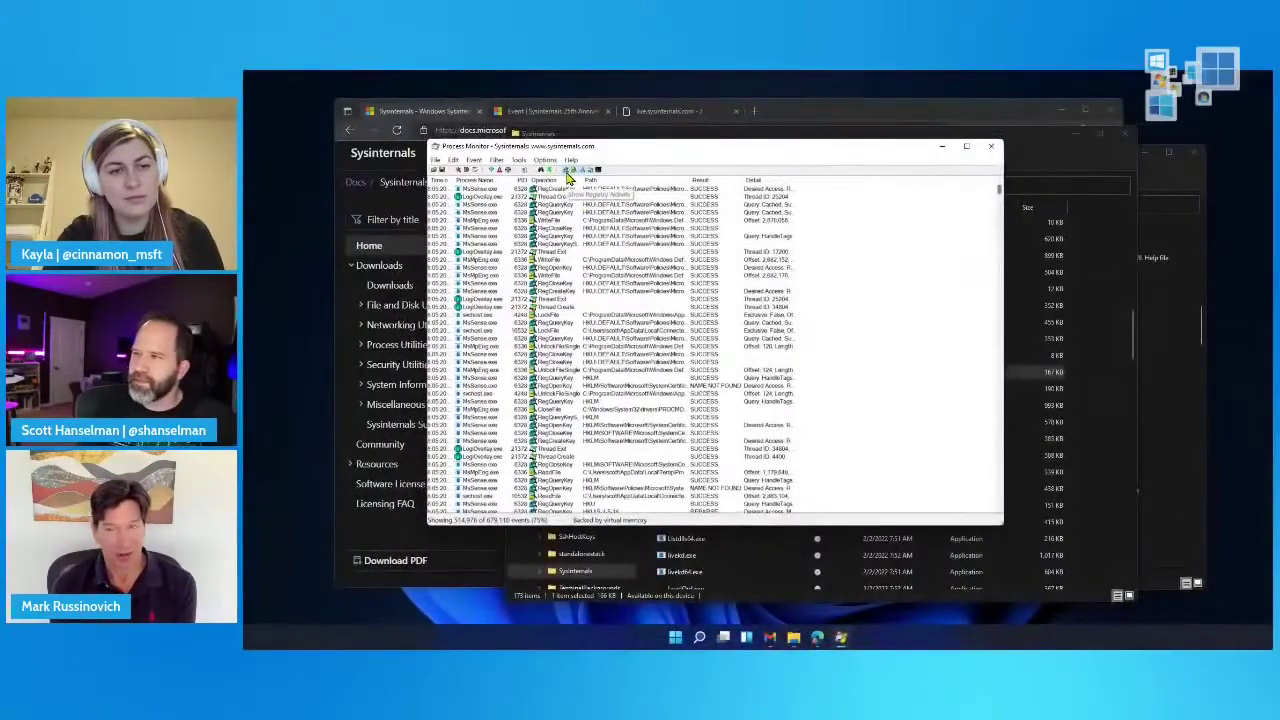
left_click(567, 172)
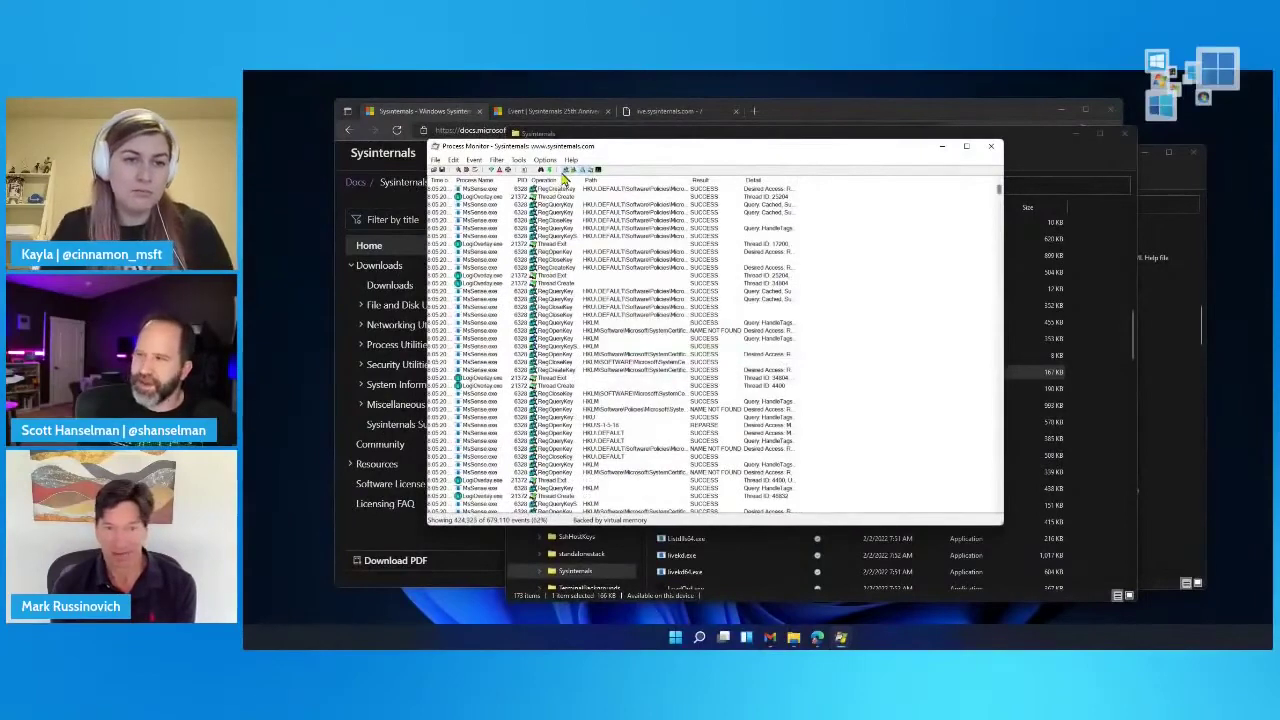
- Select a LogiOverlay.exe Thread Create event in the trace and bring the Sysinternals documentation page to the front
scroll(500, 300, "down", 5)
scroll(487, 347, "down", 5)
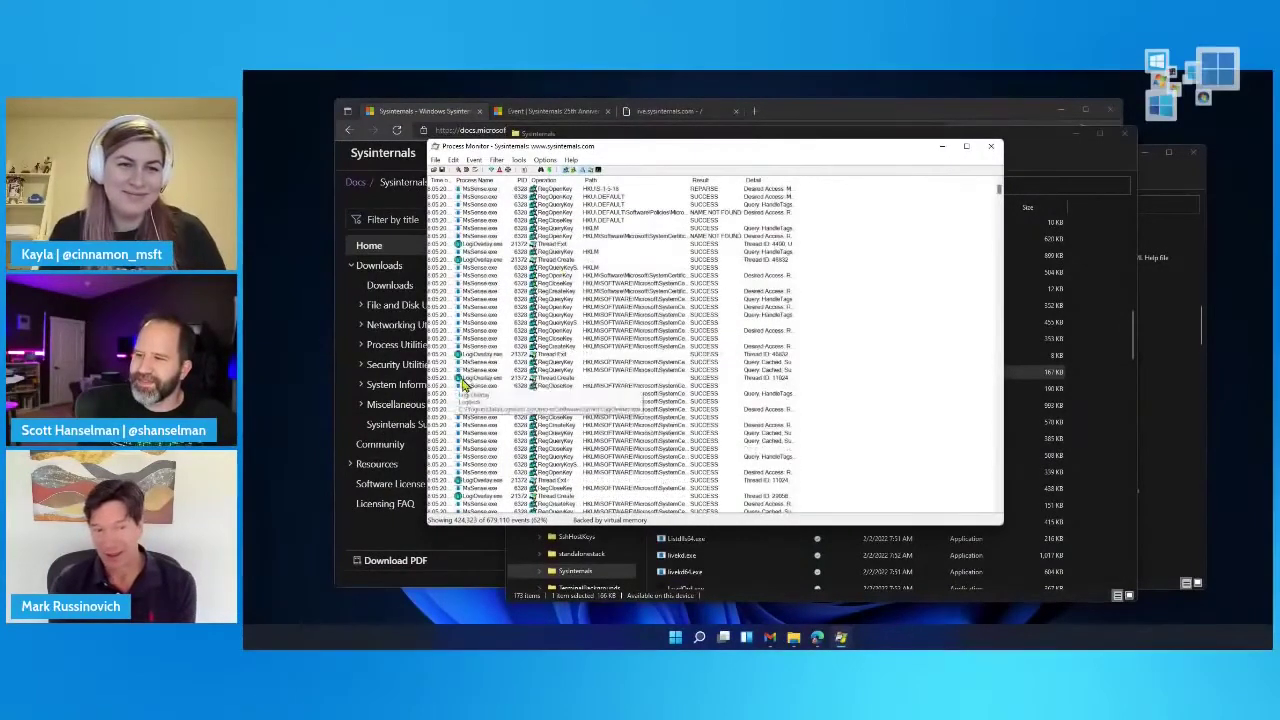
left_click(463, 378)
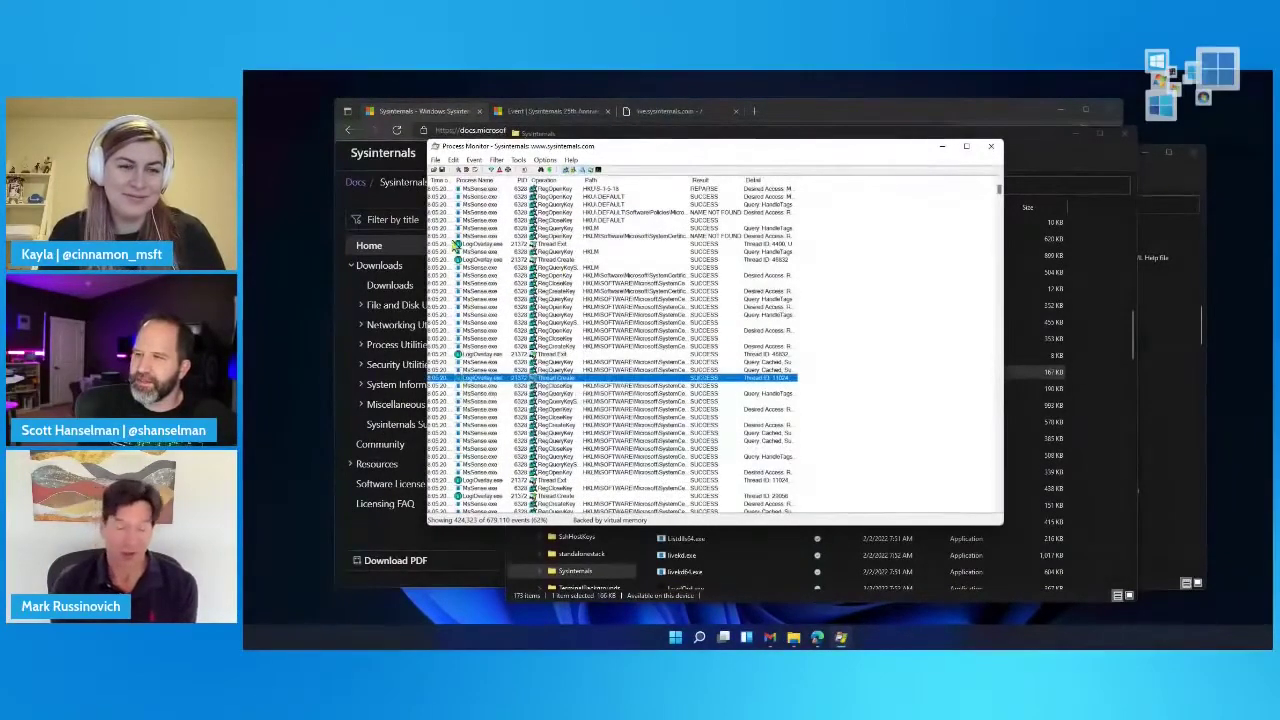
left_click(441, 113)
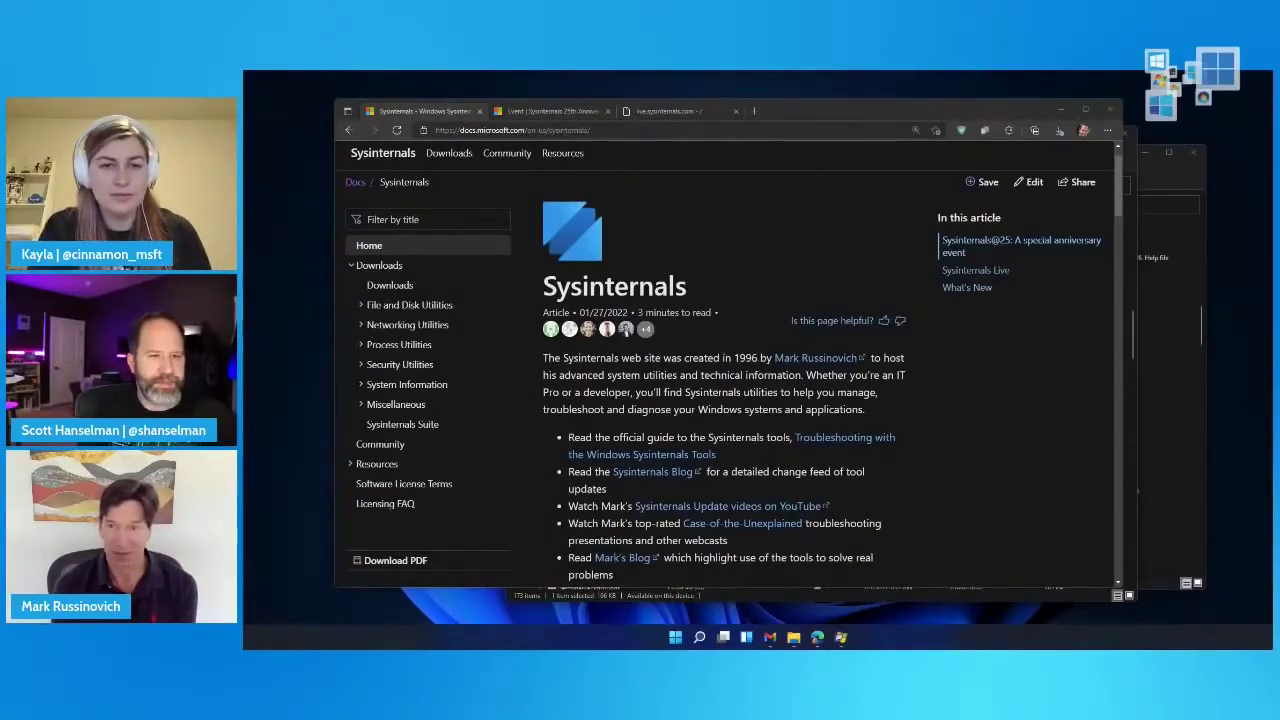
- Switch to Chrome with the book's Amazon page and search Google in a new tab for "Unauthorized Windows 95"
left_click_drag(330, 255, 466, 86)
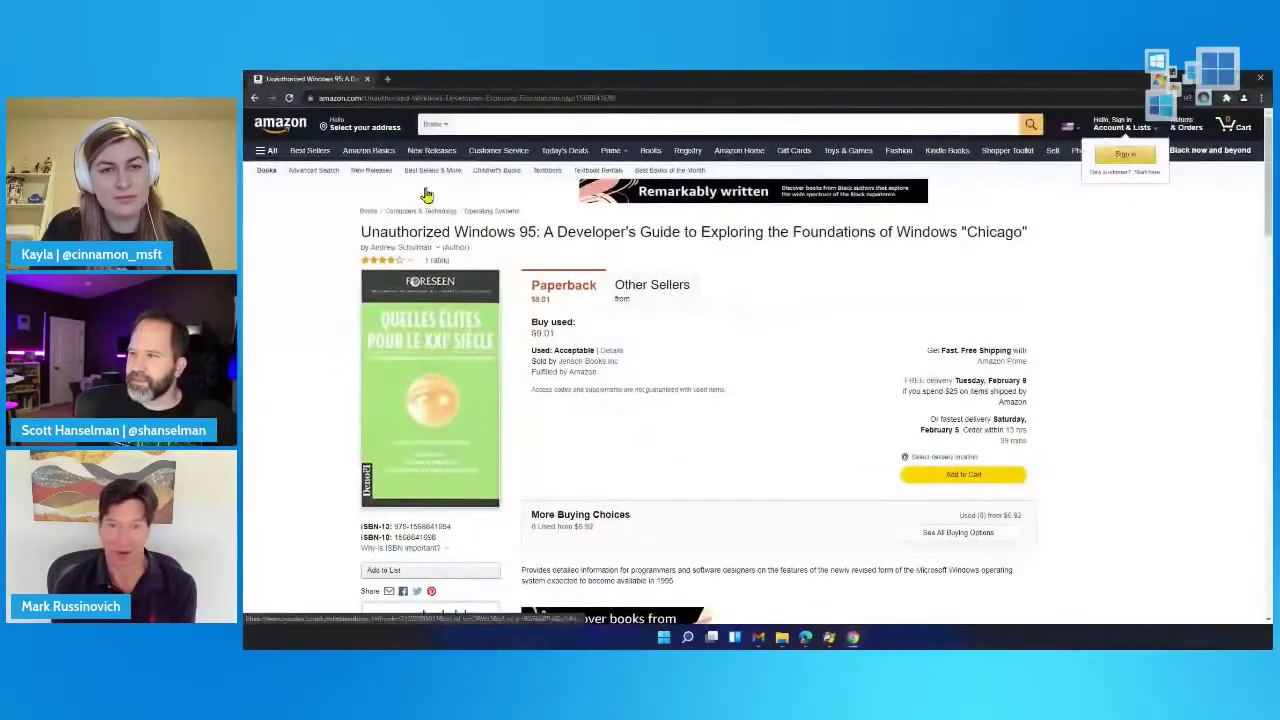
left_click_drag(360, 229, 541, 227)
key("ctrl+t")
type("Unauthorized Windows 95")
key("Return")
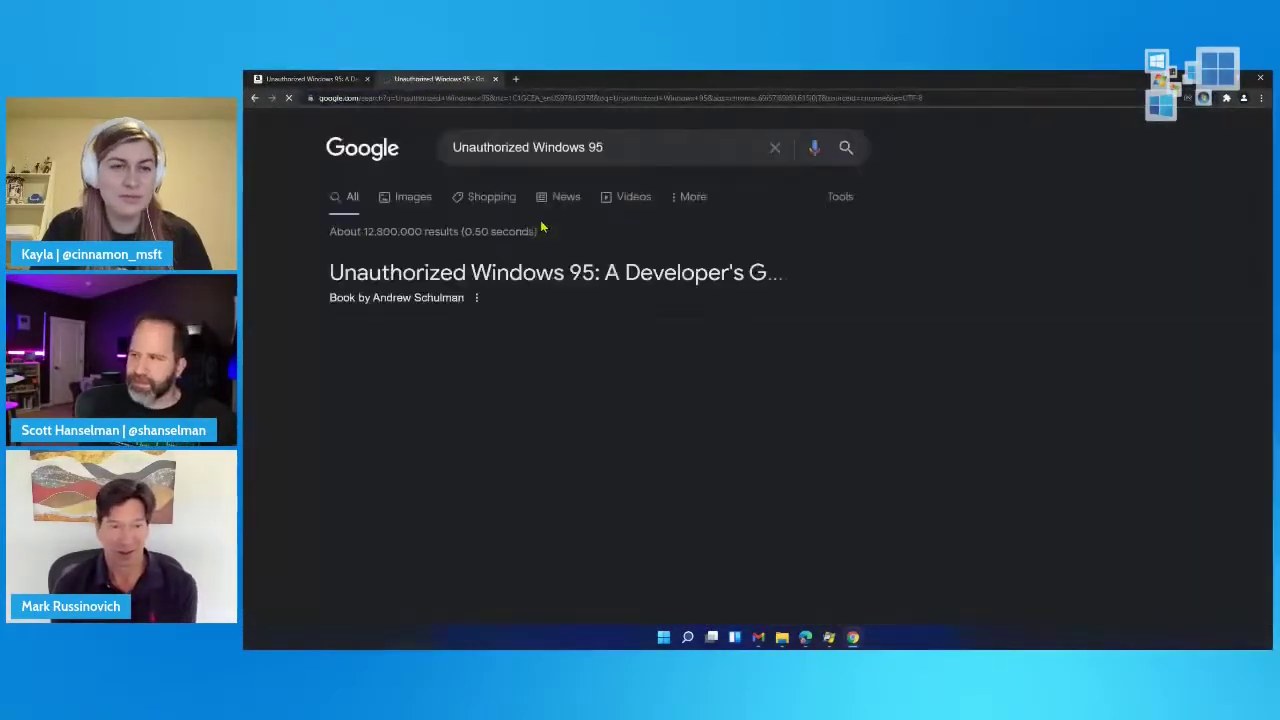
- Show the image results and open the blue "Unauthorized Windows 95 Developer's Resource Kit" cover
left_click(418, 200)
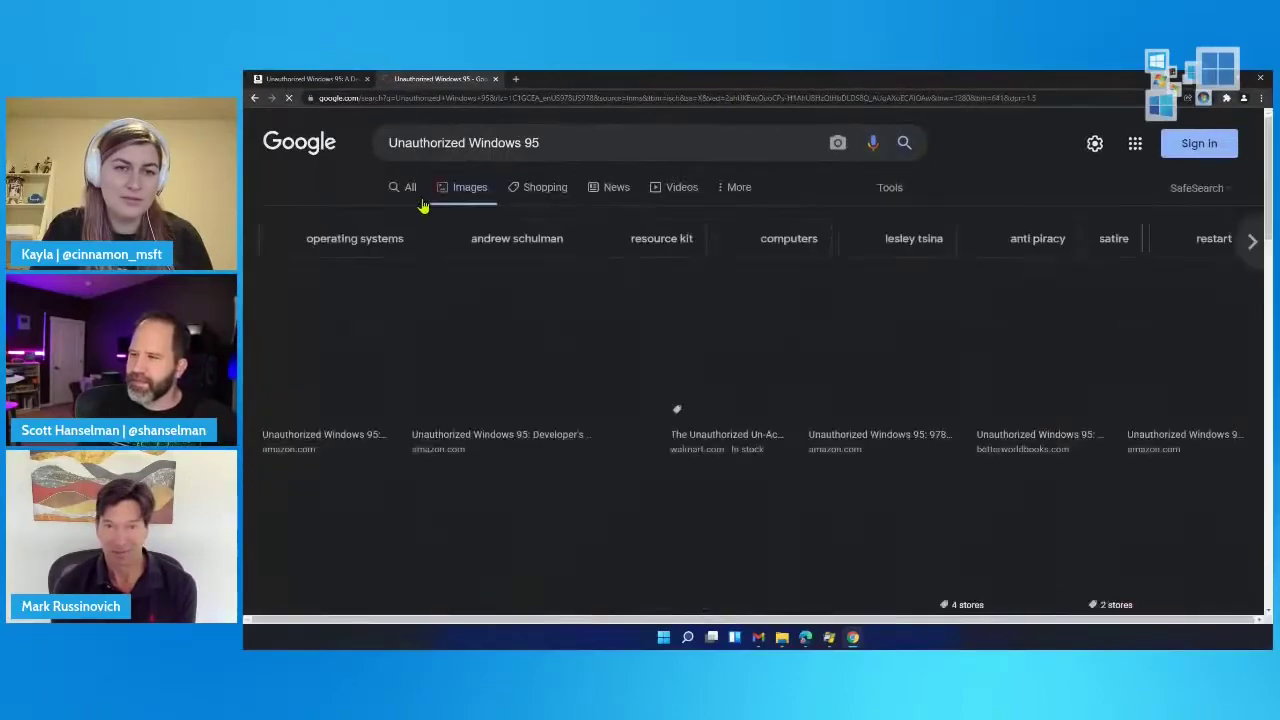
left_click(345, 315)
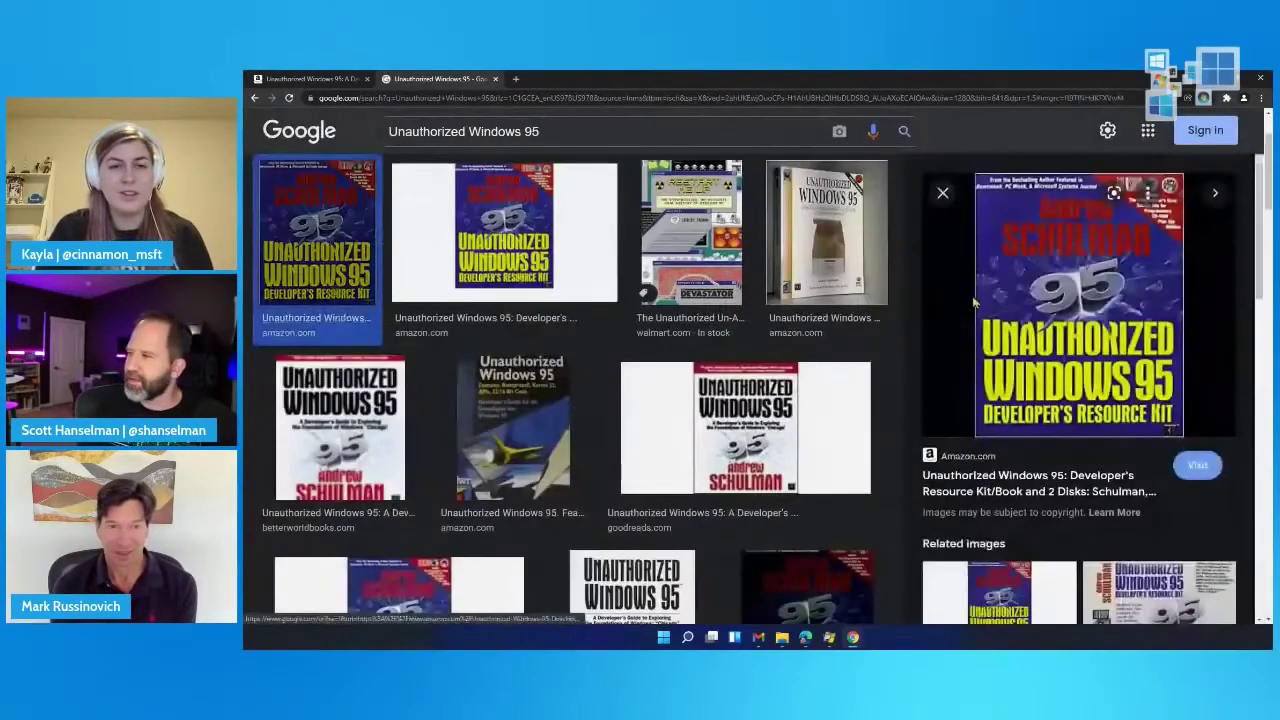
left_click(1055, 288)
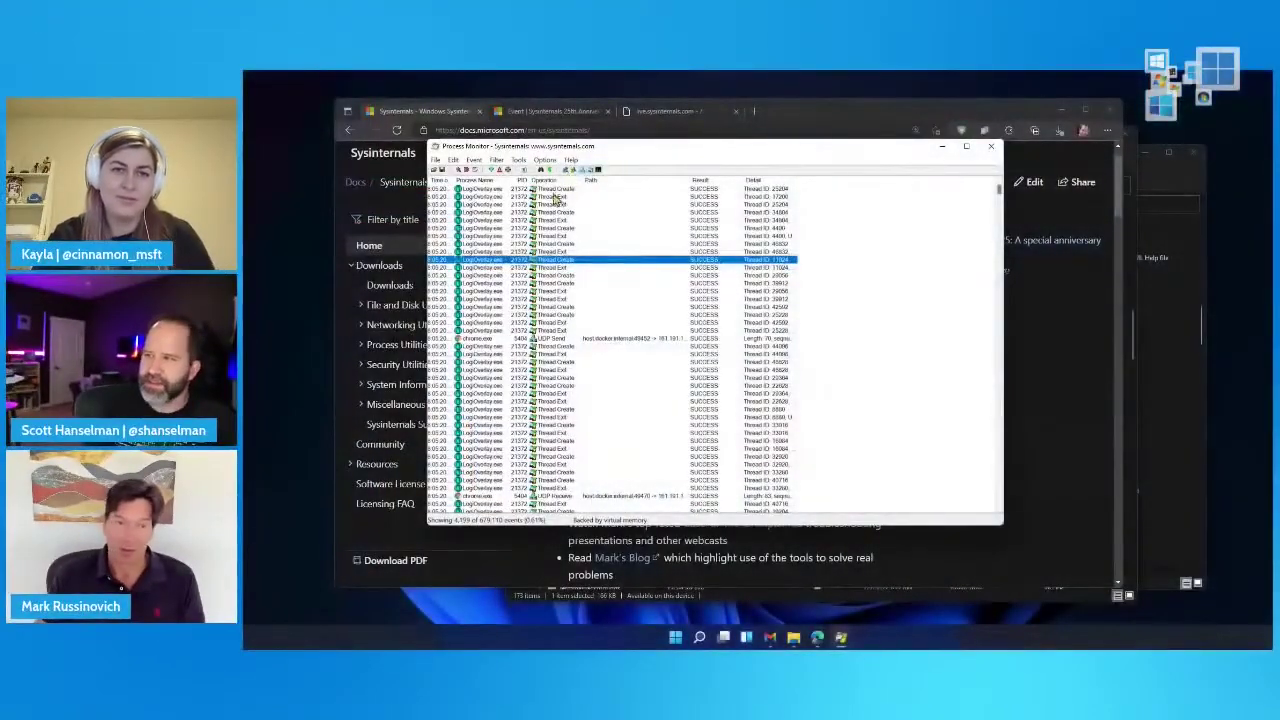
- Turn file system and registry activity back on in Process Monitor and start capturing events
left_click(569, 169)
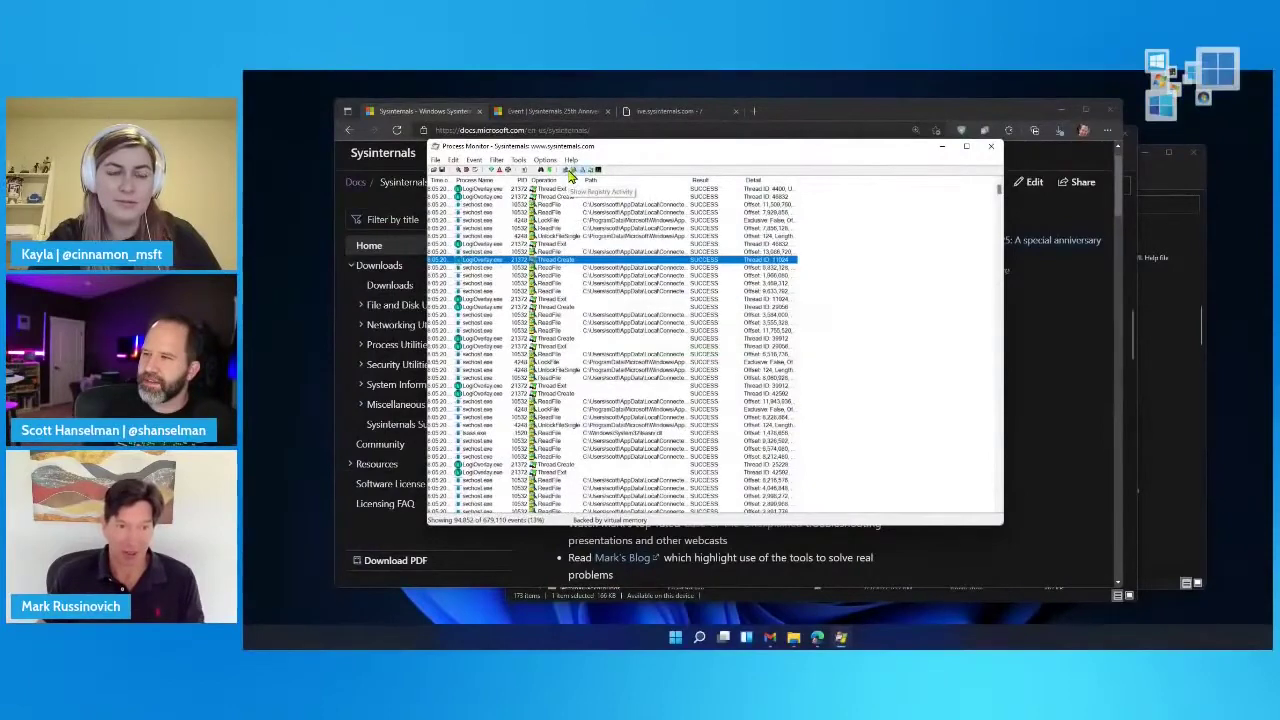
left_click(569, 169)
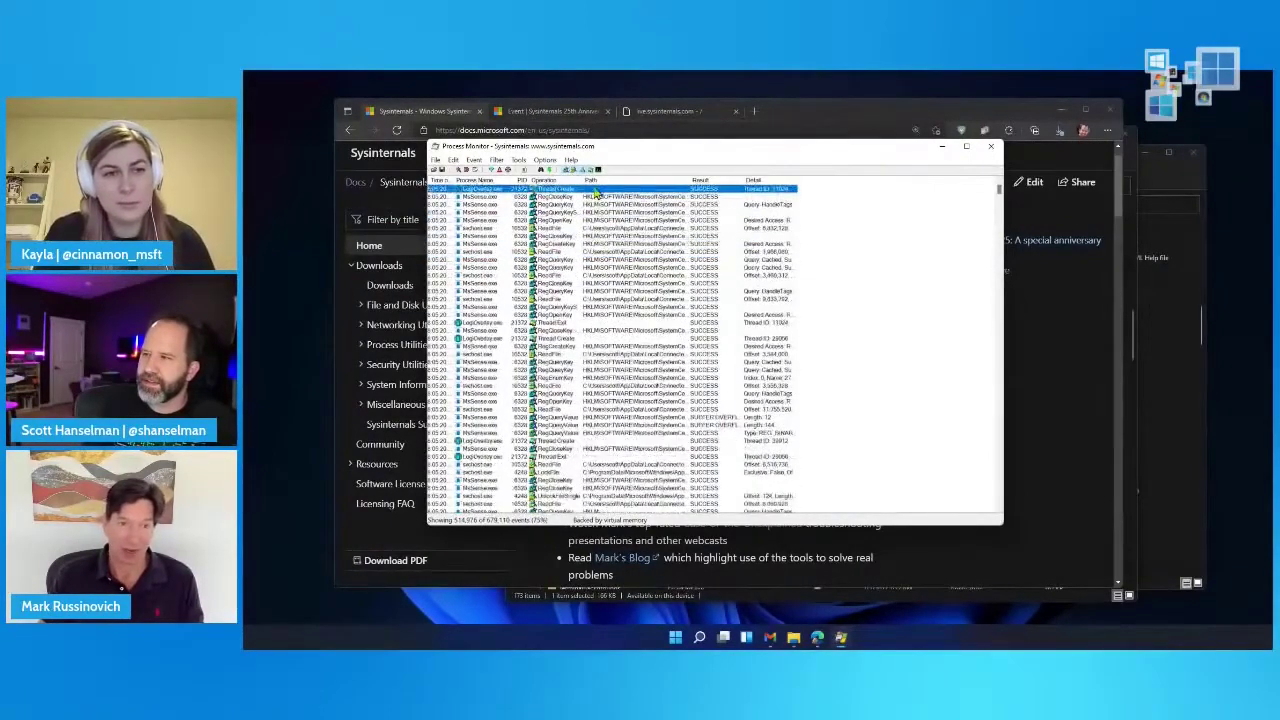
left_click(584, 172)
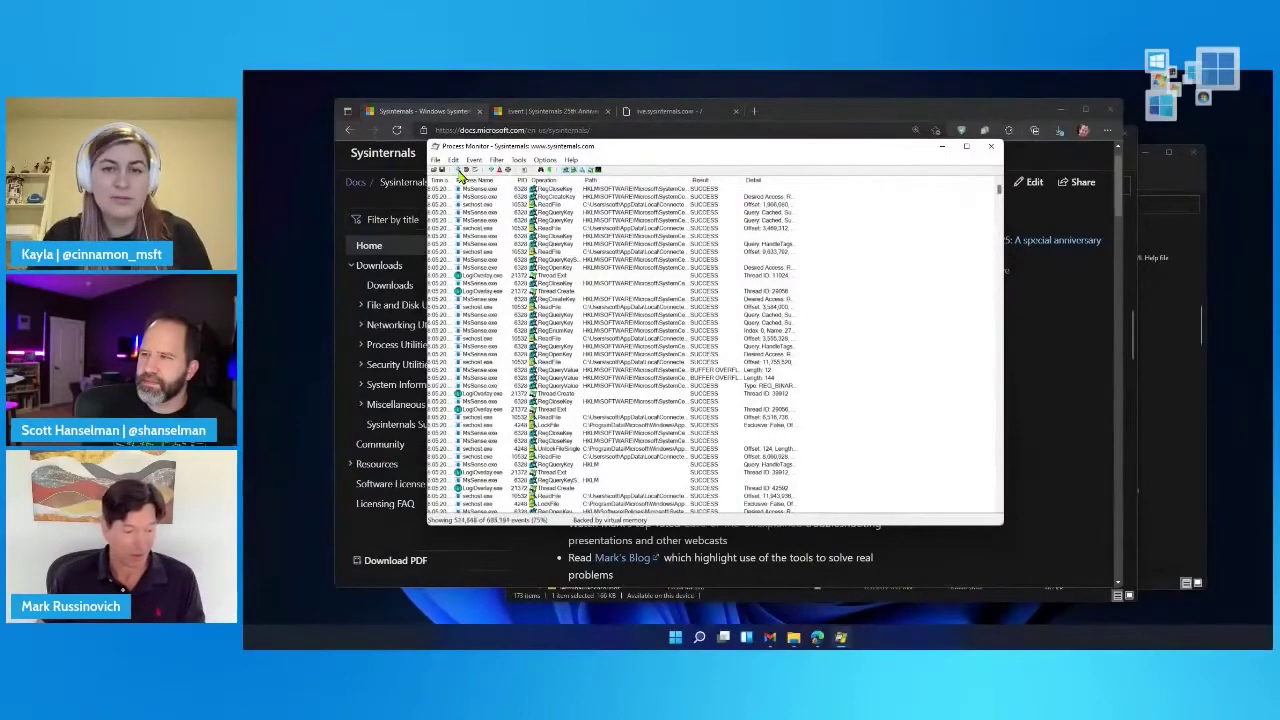
left_click(462, 172)
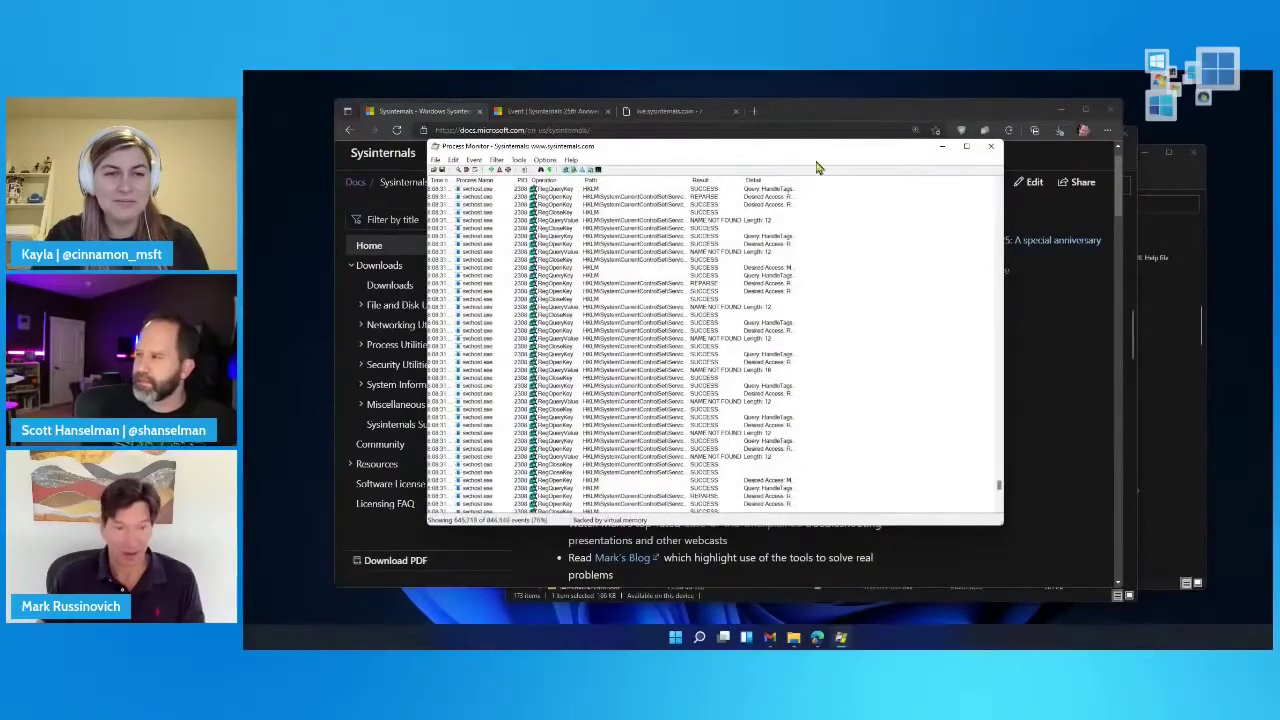
- Switch to the File Explorer window showing the local Sysinternals folder and select handle.exe
mouse_move(793, 637)
mouse_move(814, 586)
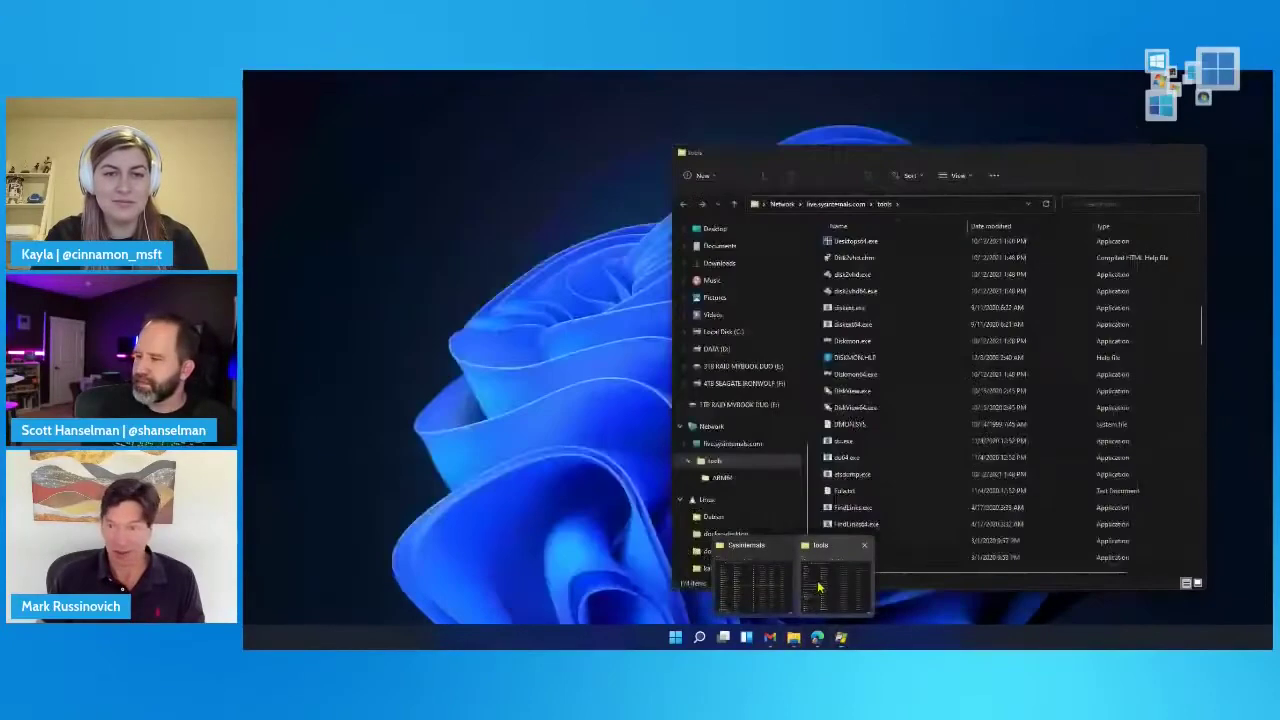
left_click(773, 590)
scroll(700, 372, "down", 7)
scroll(708, 372, "up", 7)
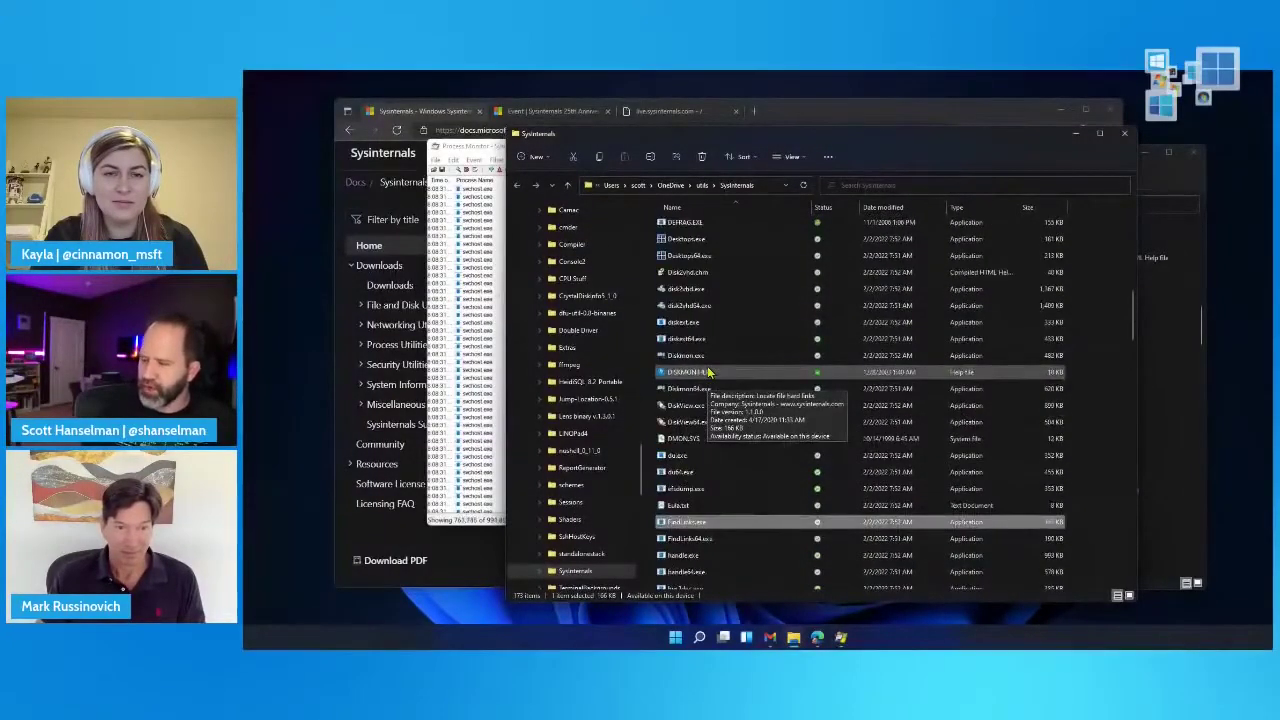
scroll(708, 372, "down", 3)
left_click(690, 414)
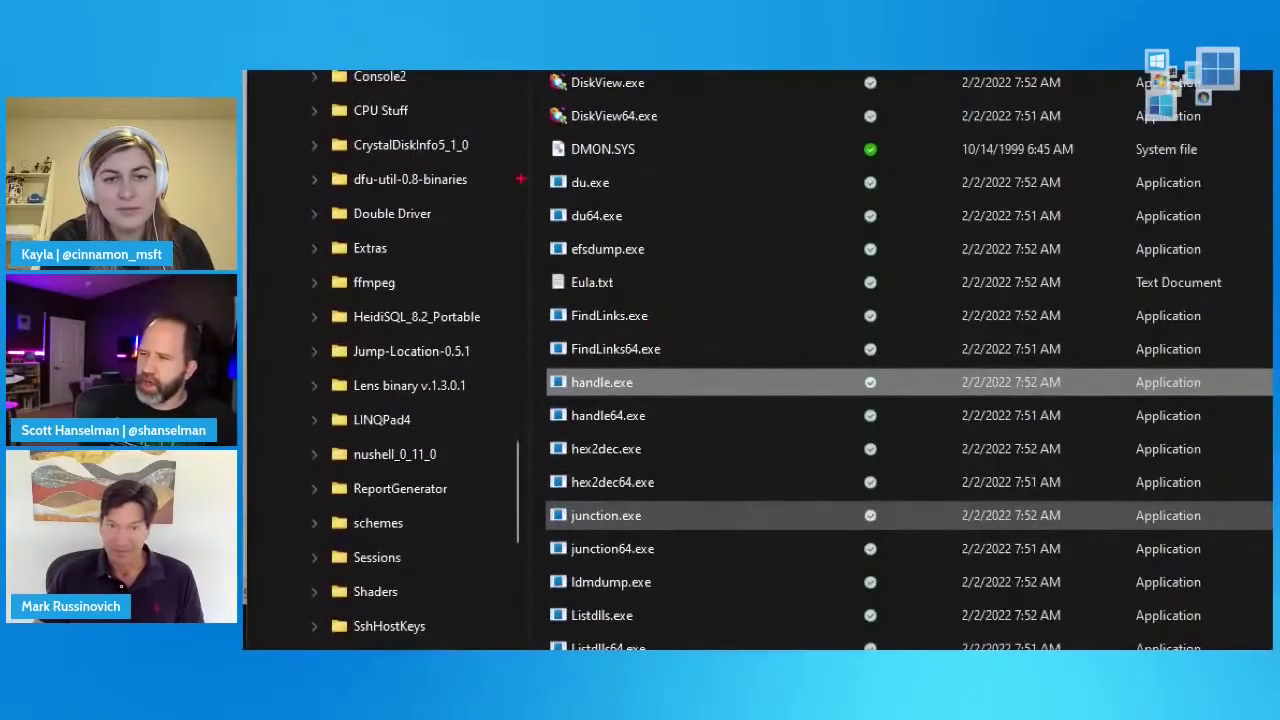
- Annotate the magnified list with red boxes around du.exe and handle.exe and arrows to FindLinks64.exe and hex2dec64.exe, and leave drawing mode
left_click_drag(538, 168, 648, 196)
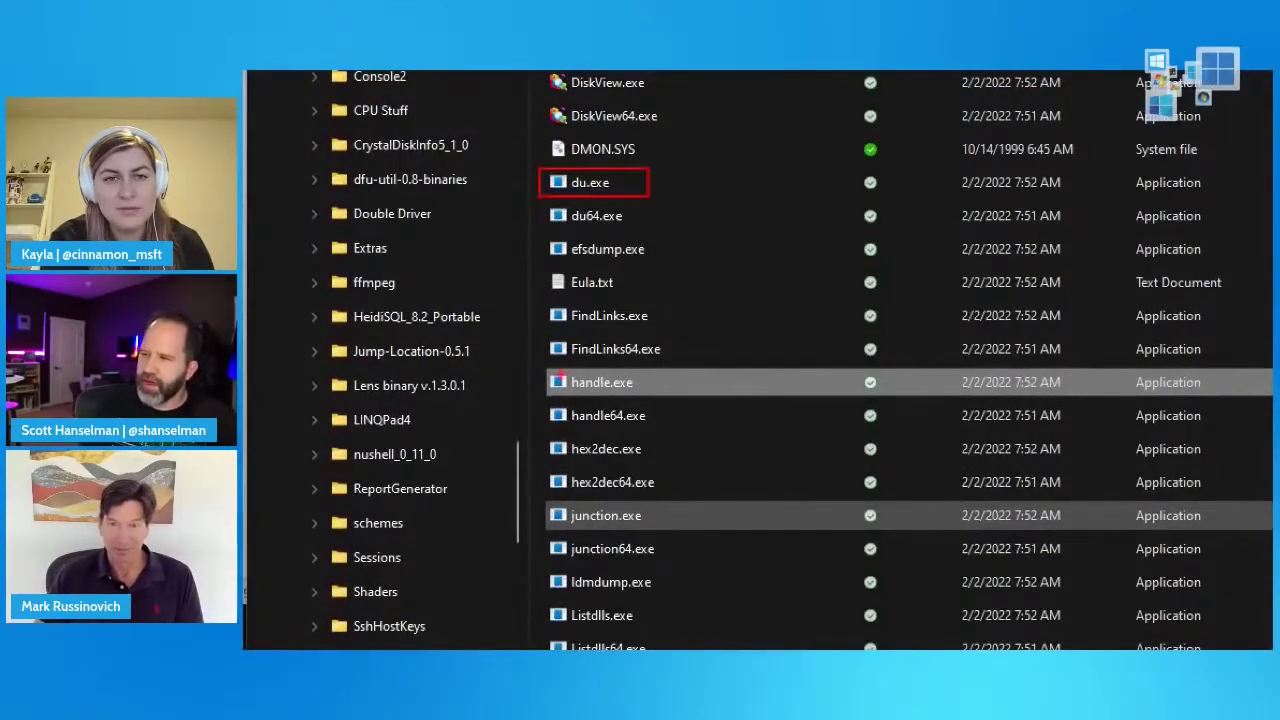
left_click_drag(541, 367, 662, 400)
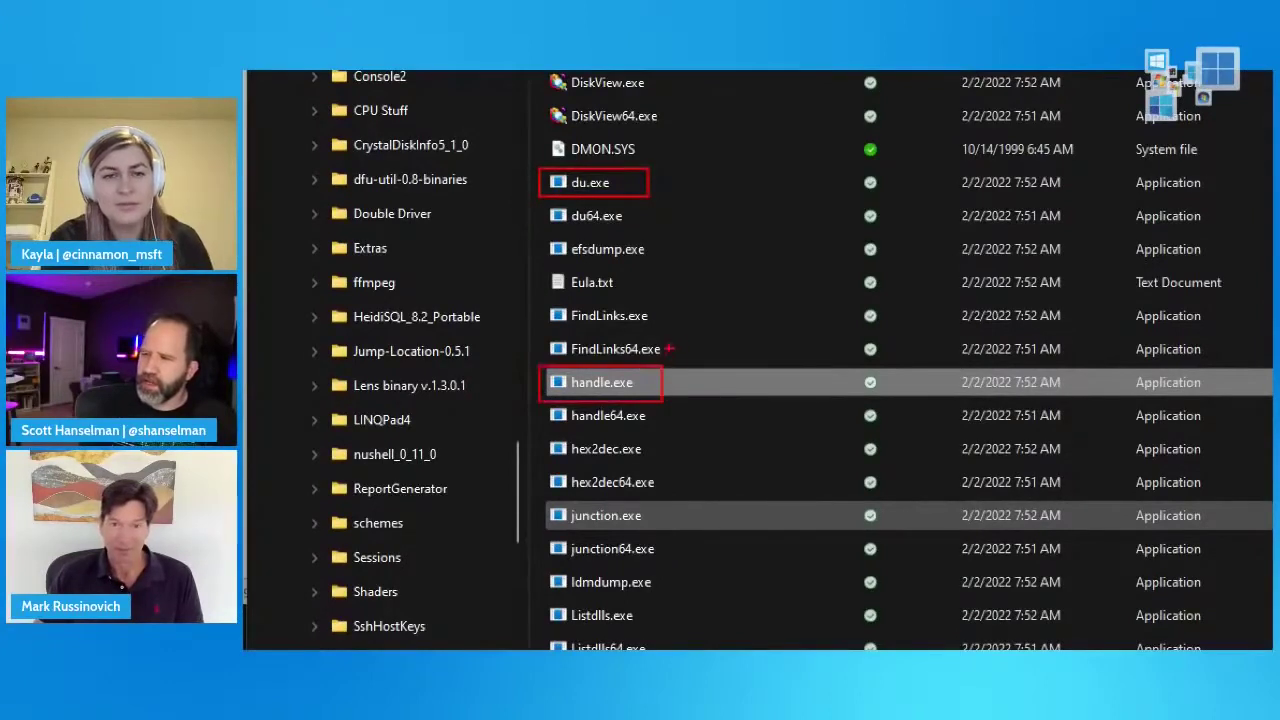
left_click_drag(662, 348, 703, 317)
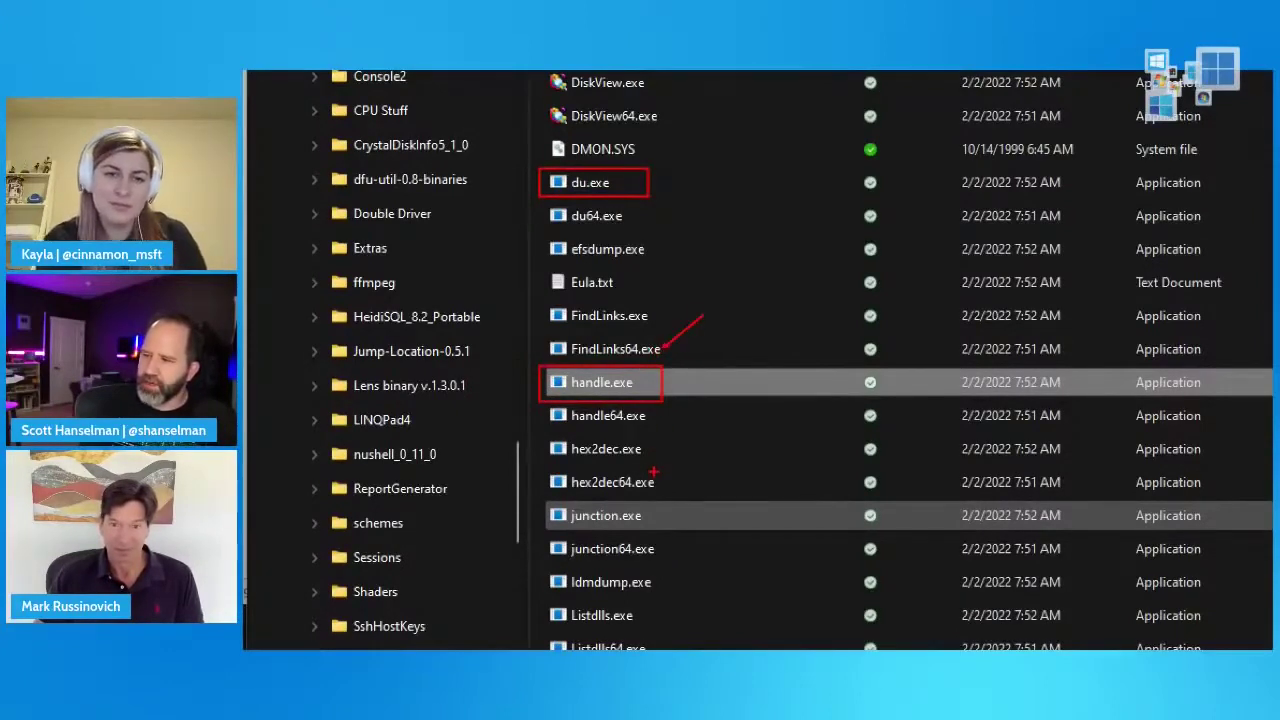
left_click_drag(661, 483, 742, 414)
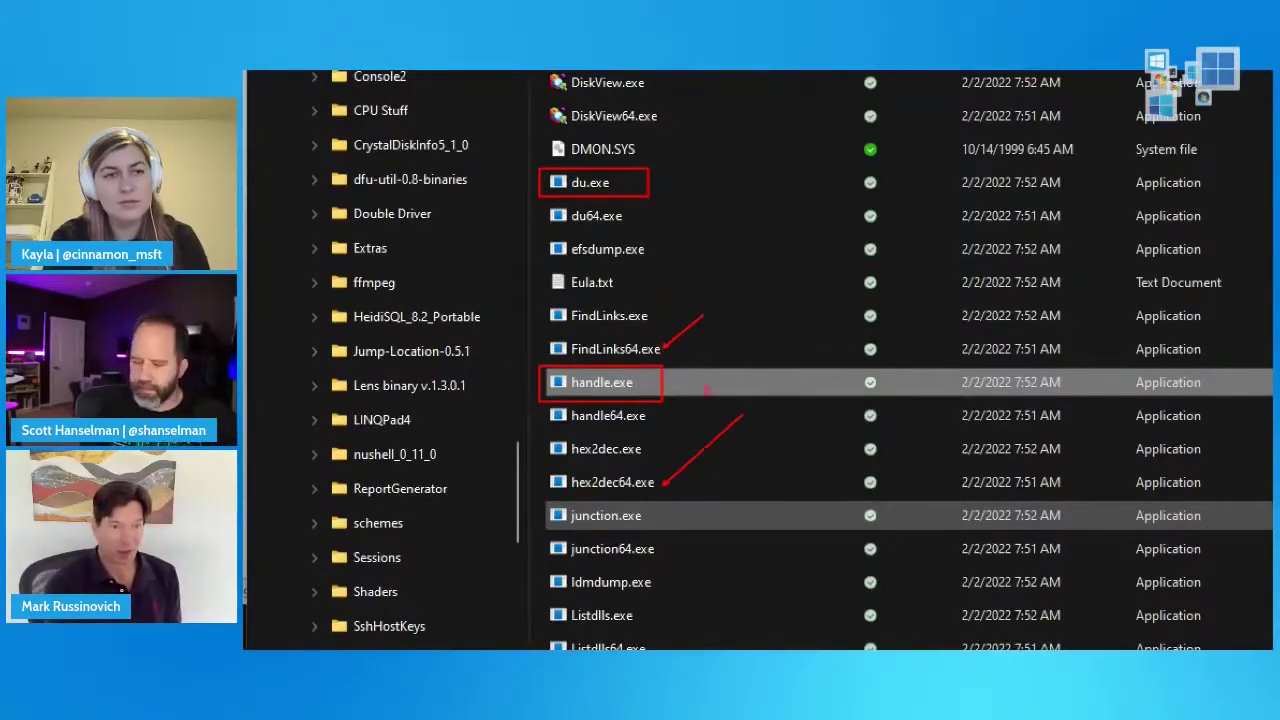
key("Escape")
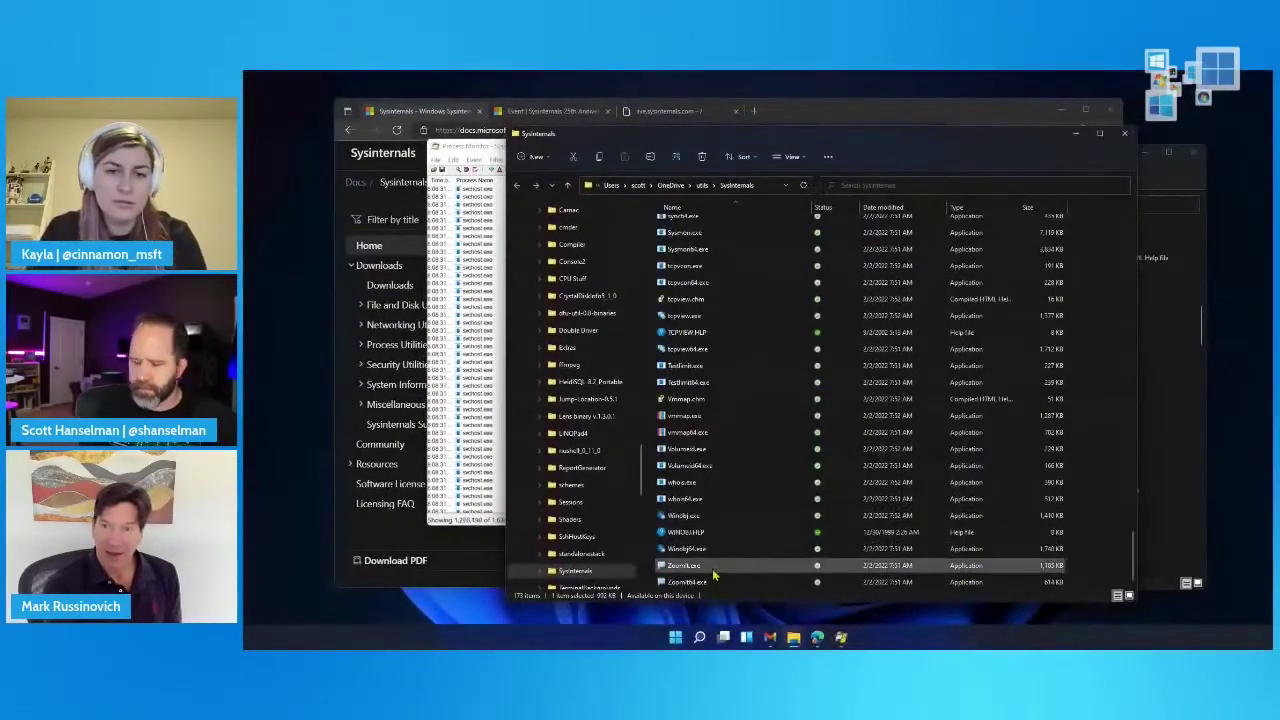
- Magnify the end of the file list, draw a red box around ZoomIt.exe and ZoomIt64.exe, and exit the magnifier
key("ctrl+1")
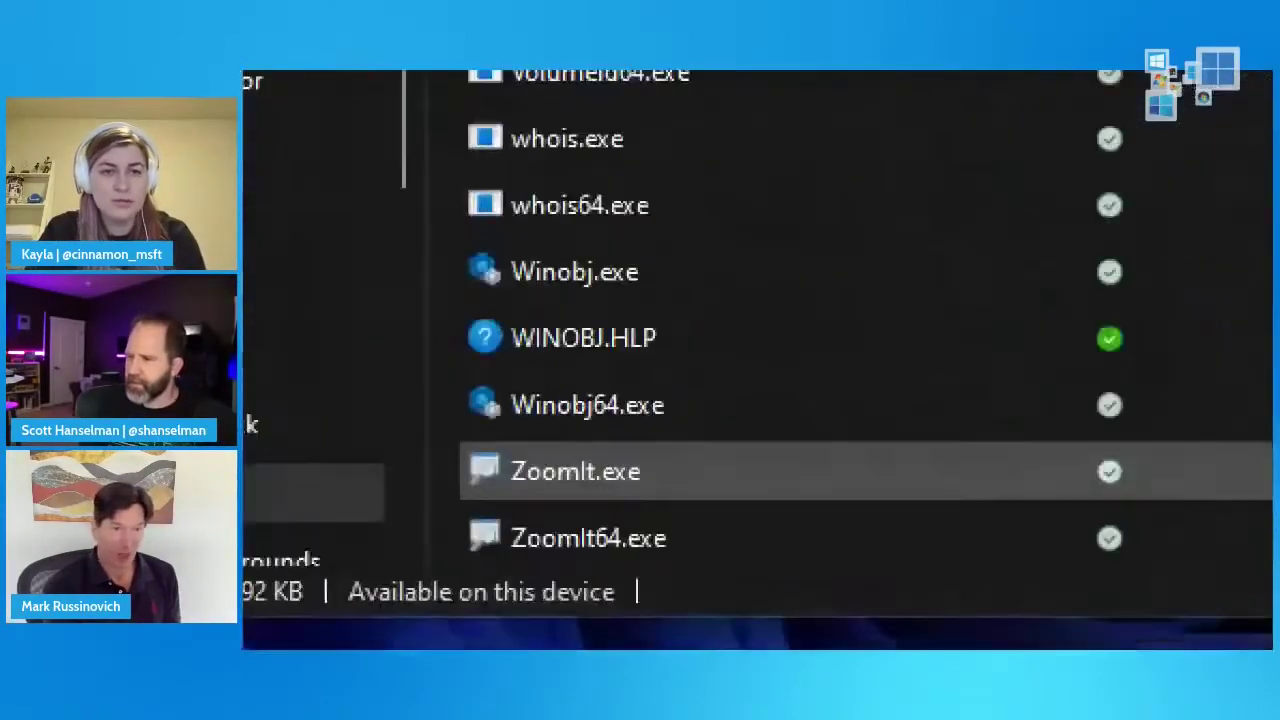
left_click_drag(439, 418, 693, 576)
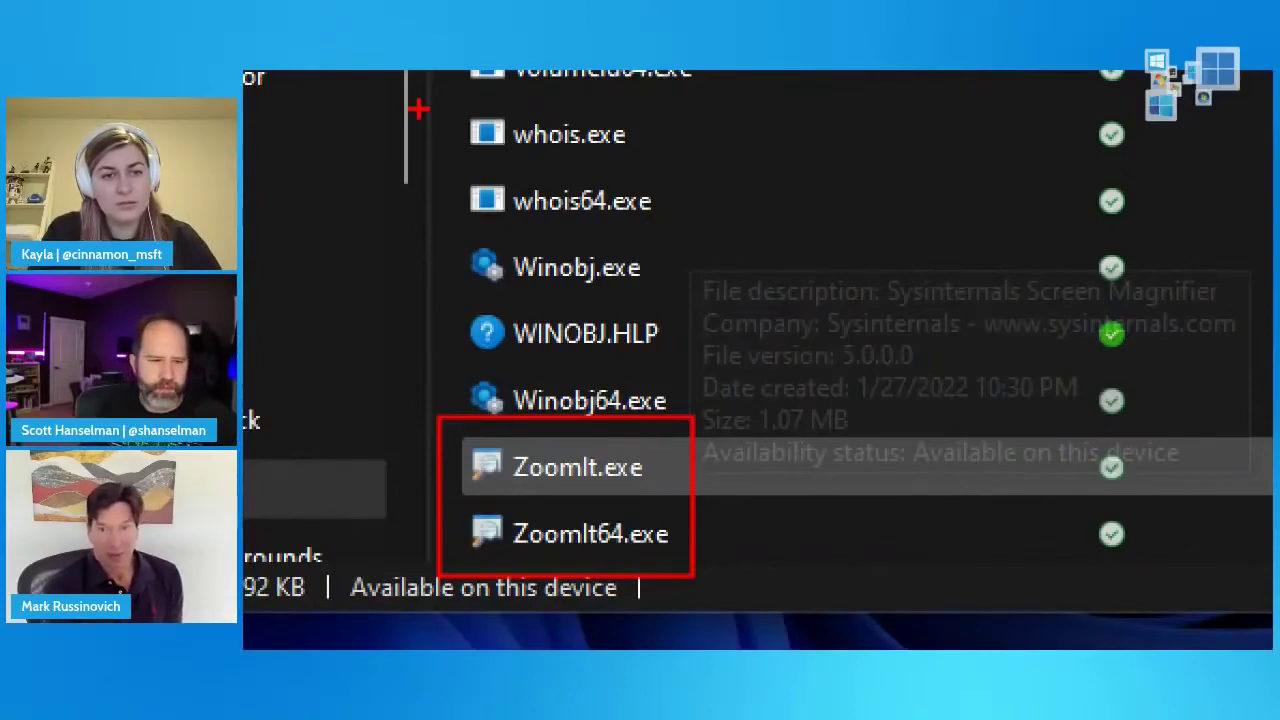
key("Escape")
- Look back through the Sysinternals utilities, from the ShareEnum and SDelete files up to the ctrl2cap files
scroll(782, 409, "up", 5)
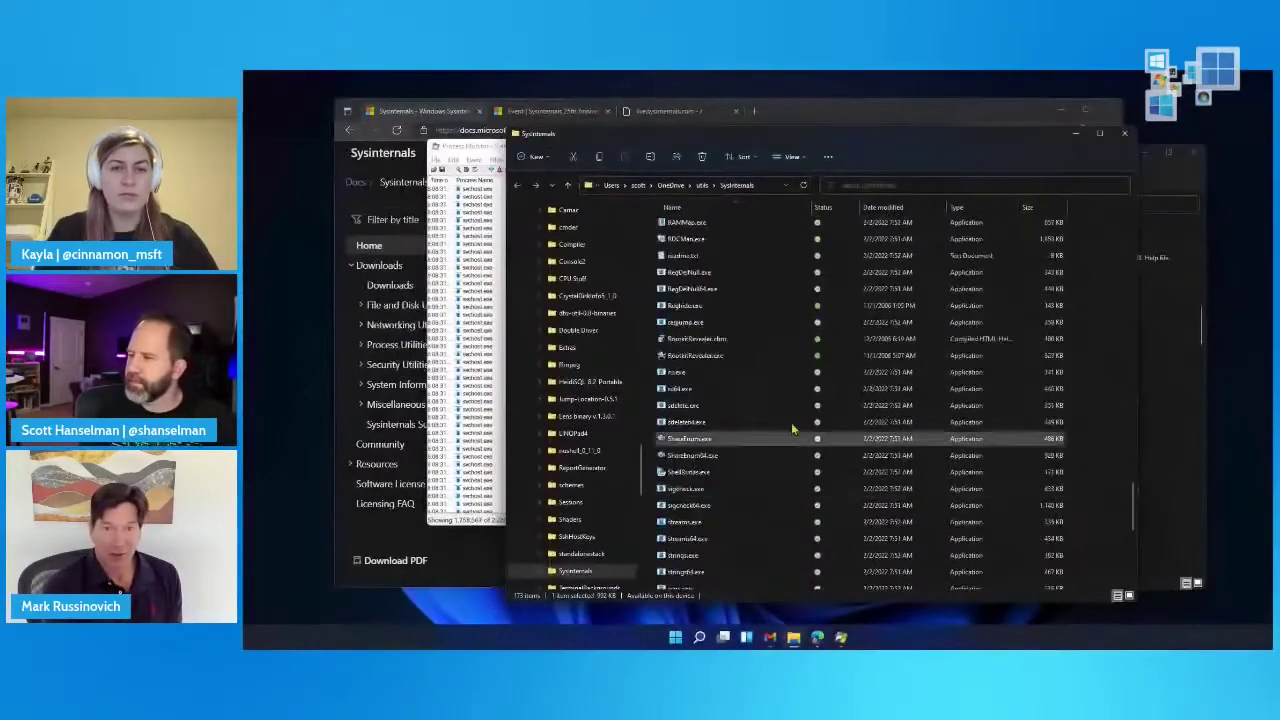
left_click(760, 471)
left_click(742, 422)
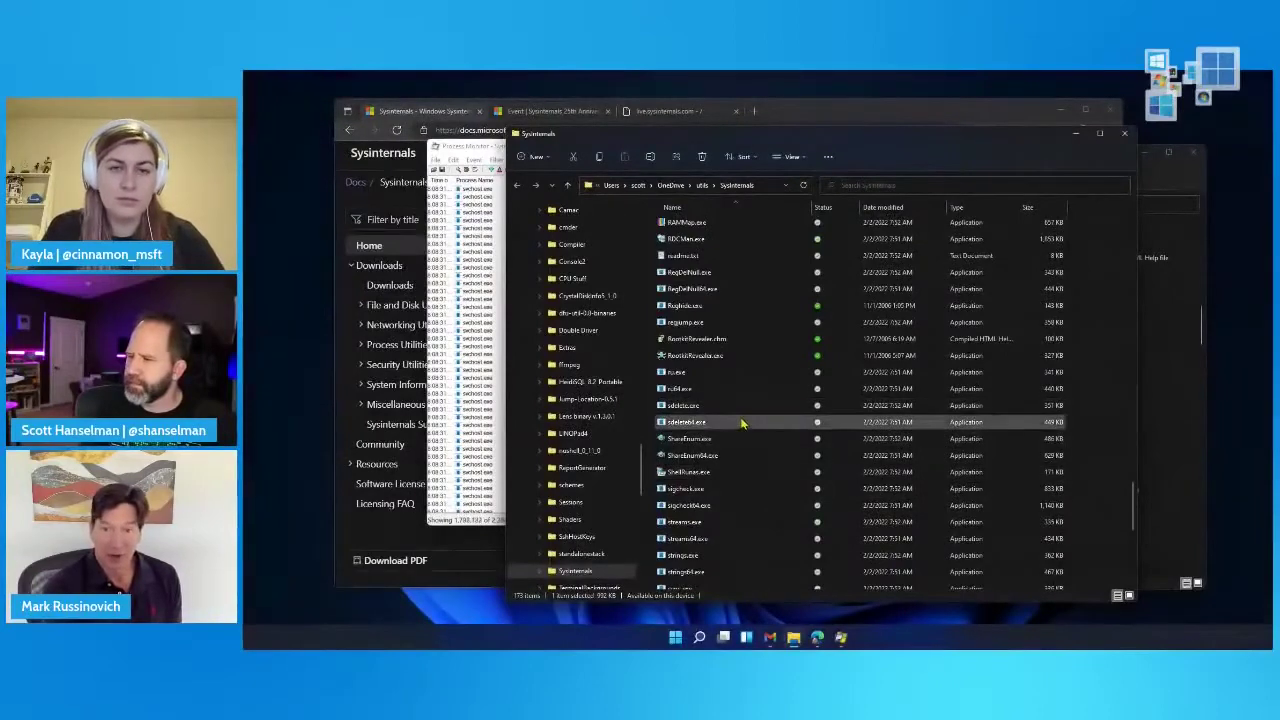
scroll(755, 408, "up", 3)
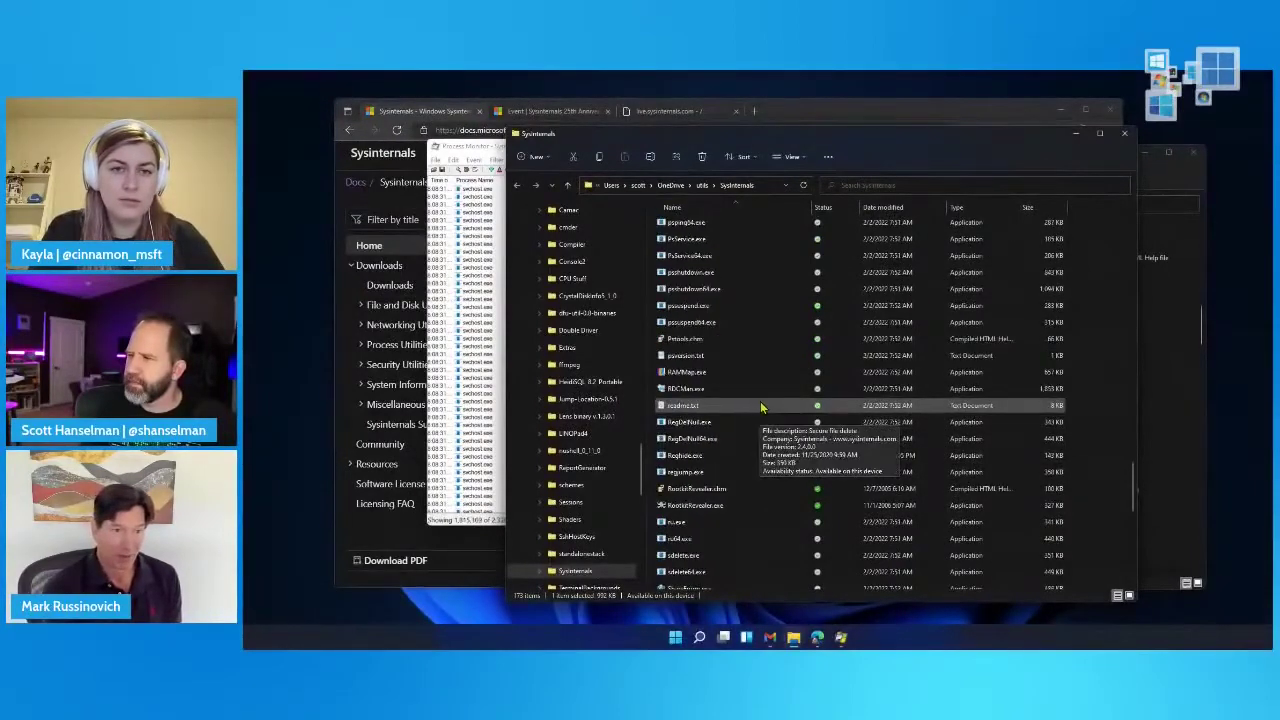
scroll(760, 401, "up", 20)
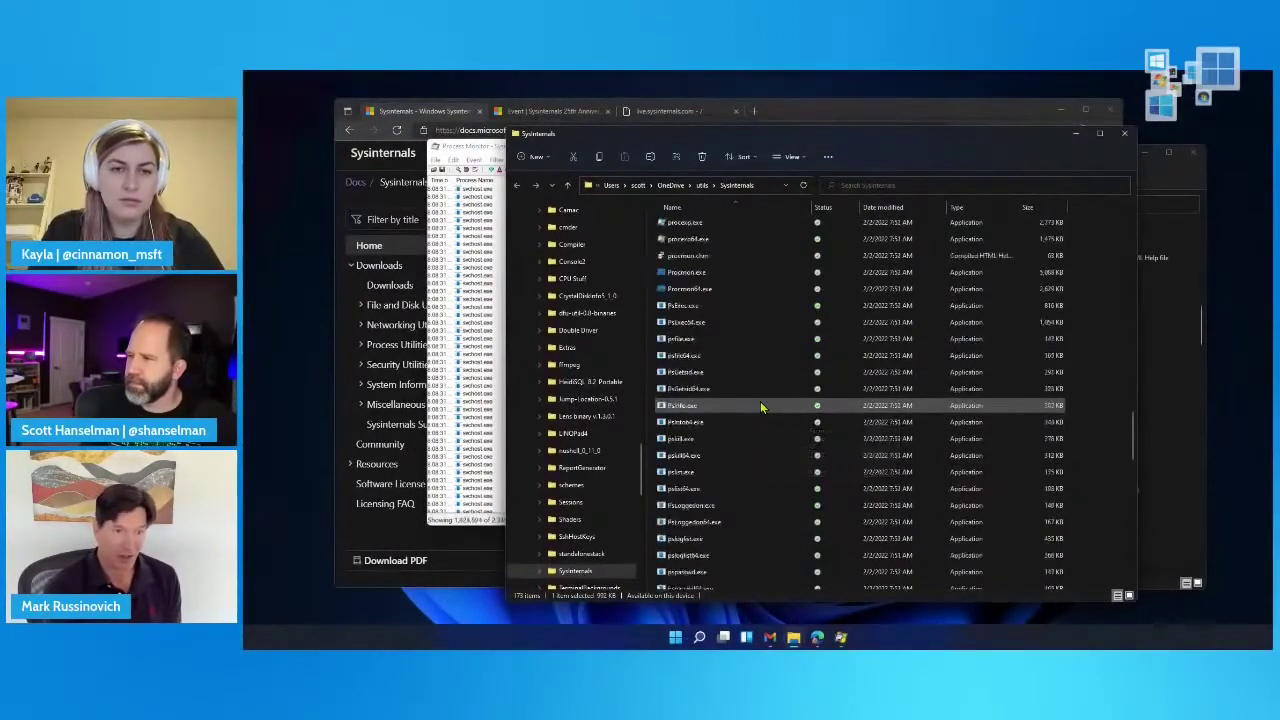
scroll(760, 398, "up", 5)
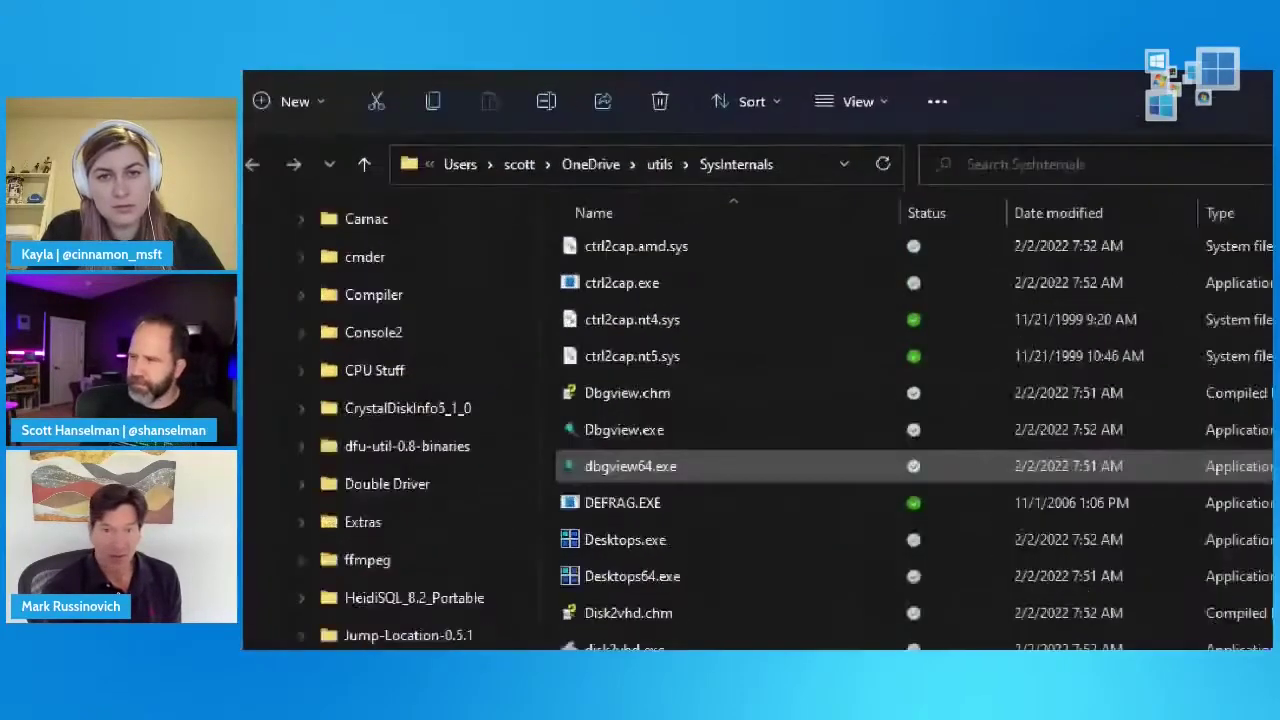
- Draw a red box around the four ctrl2cap files in the magnified list and exit the magnifier
mouse_move(389, 222)
left_mouse_down()
mouse_move(644, 512)
mouse_move(710, 513)
mouse_move(717, 499)
left_mouse_up()
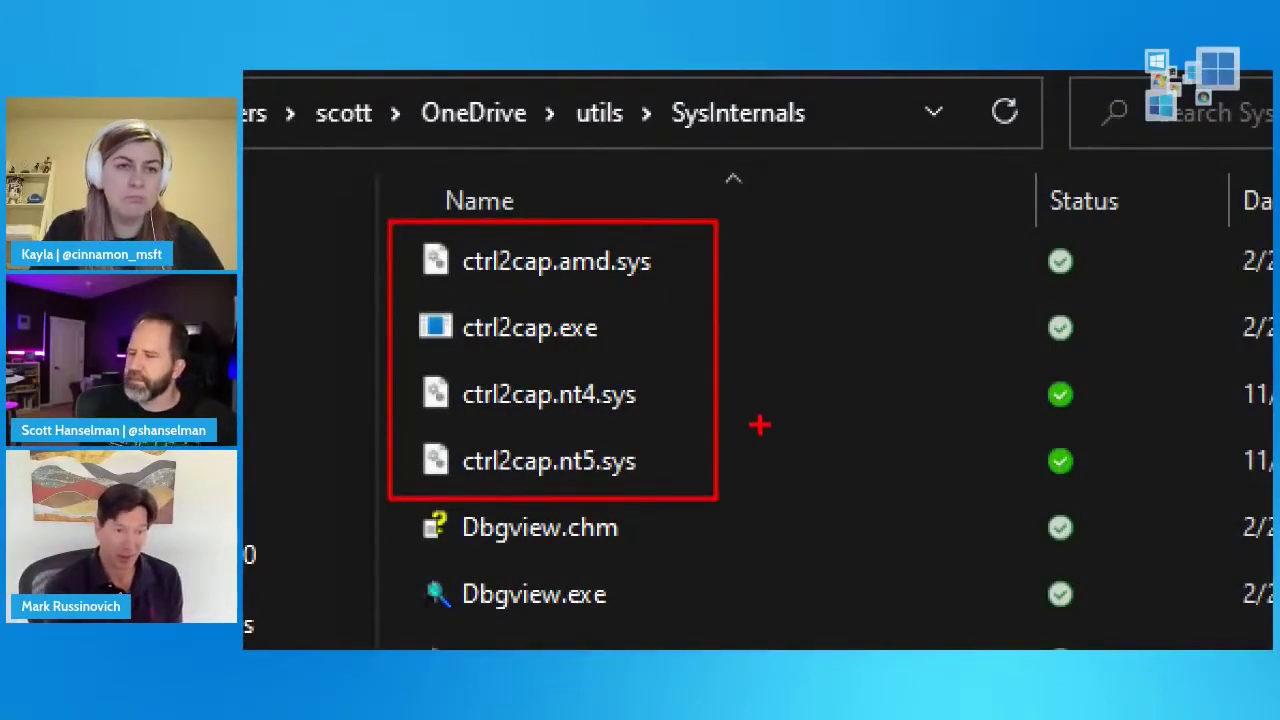
key("Escape")
- Select ZoomIt.exe at the end of the Sysinternals file list and magnify the screen
scroll(740, 338, "down", 1)
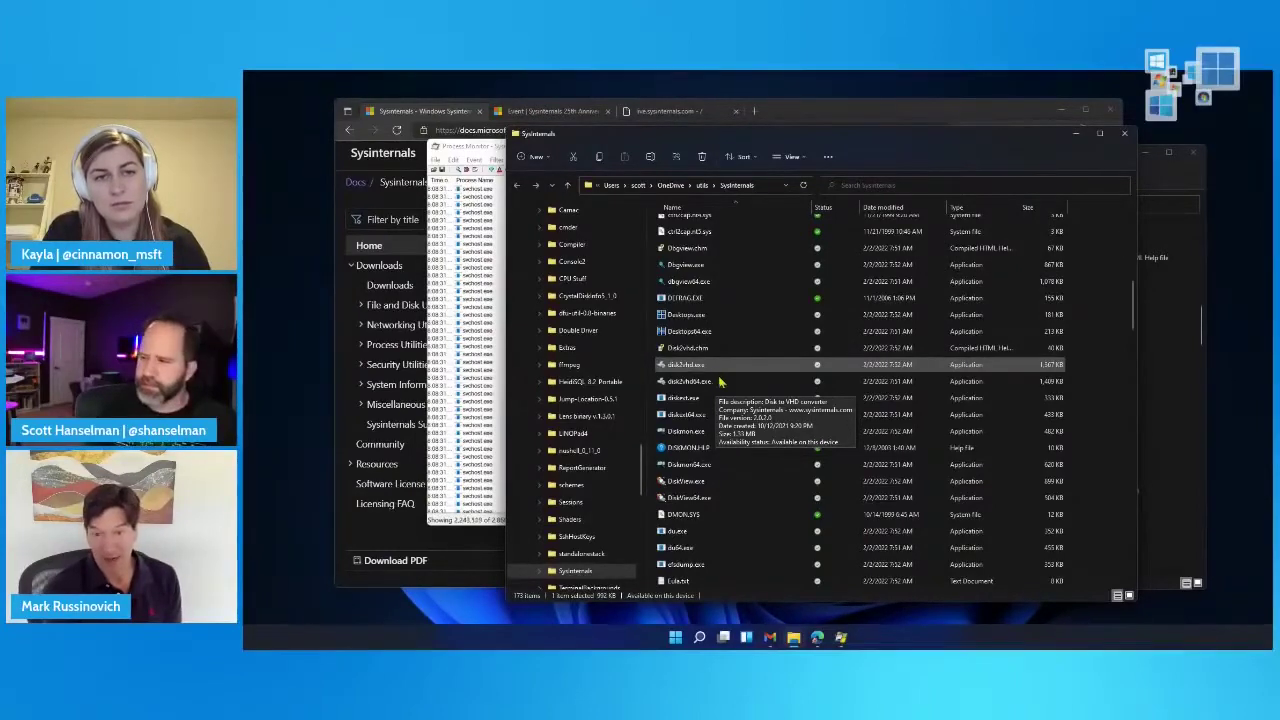
scroll(717, 379, "down", 9)
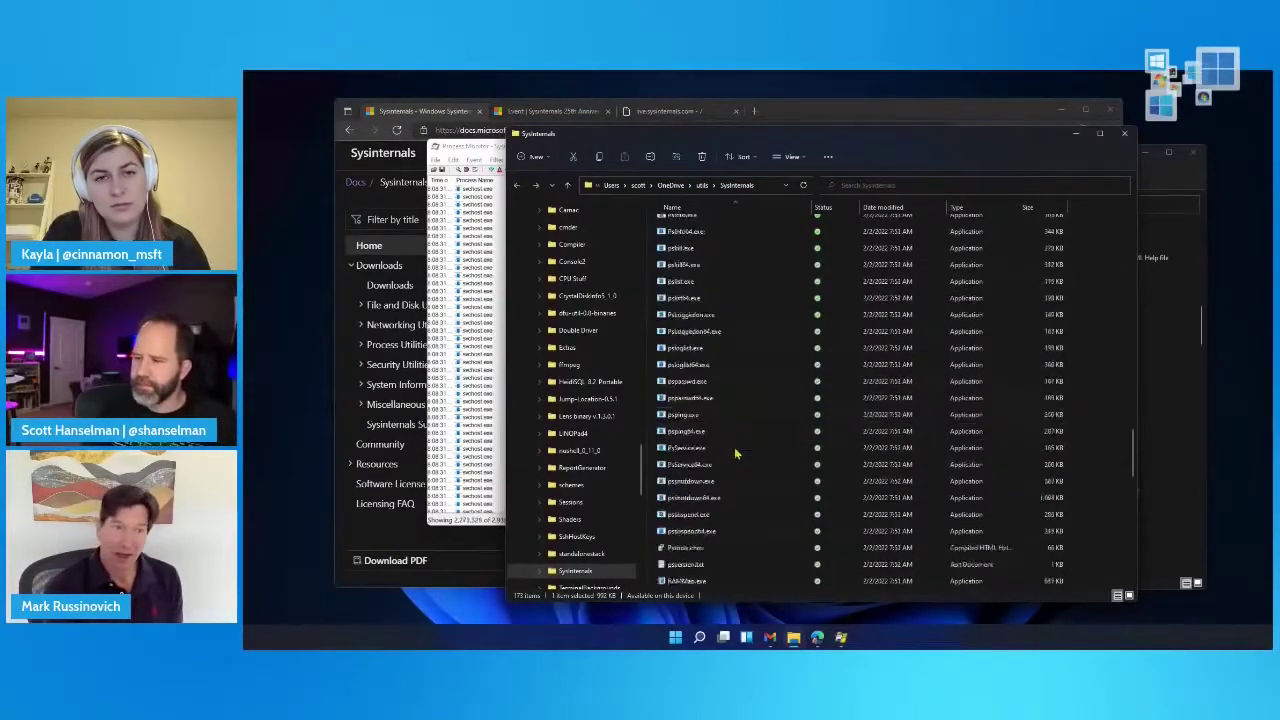
scroll(738, 457, "down", 10)
scroll(720, 520, "down", 2)
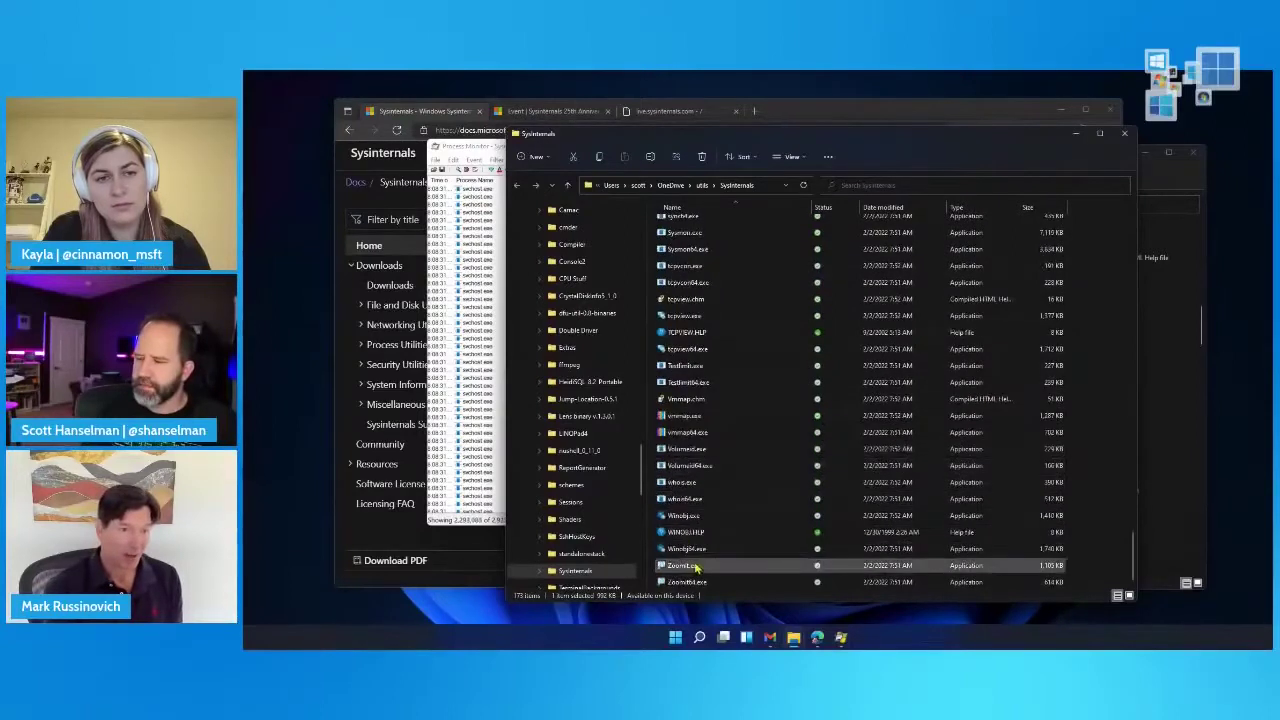
left_click(688, 567)
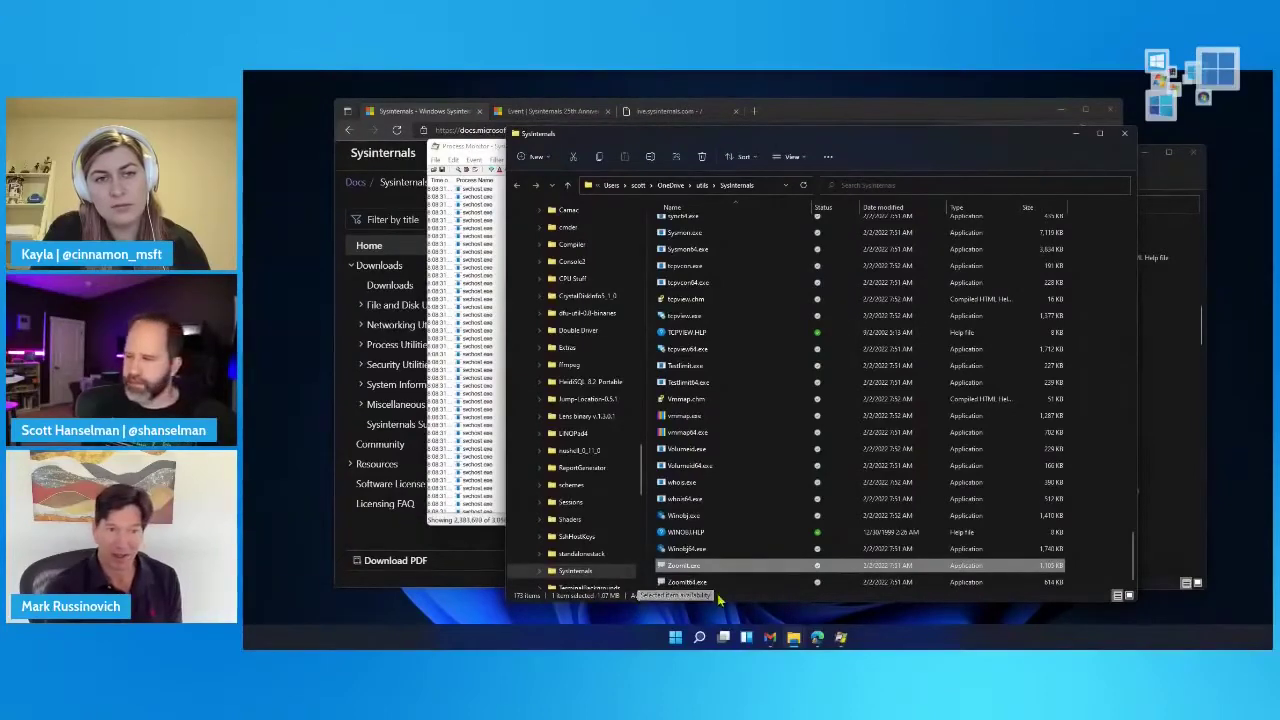
key("ctrl+1")
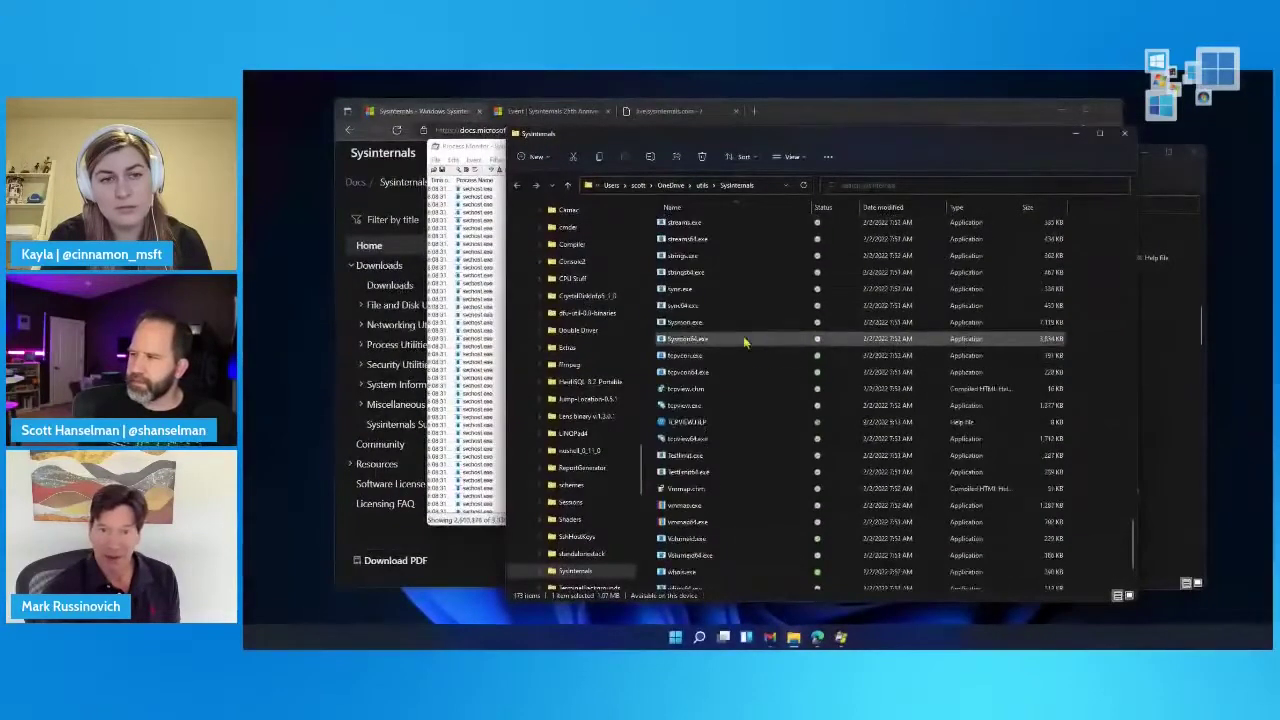
- Launch TCPView from the Sysinternals folder and arrange its window beside the Process Monitor window without hiding the connection list
double_click(700, 404)
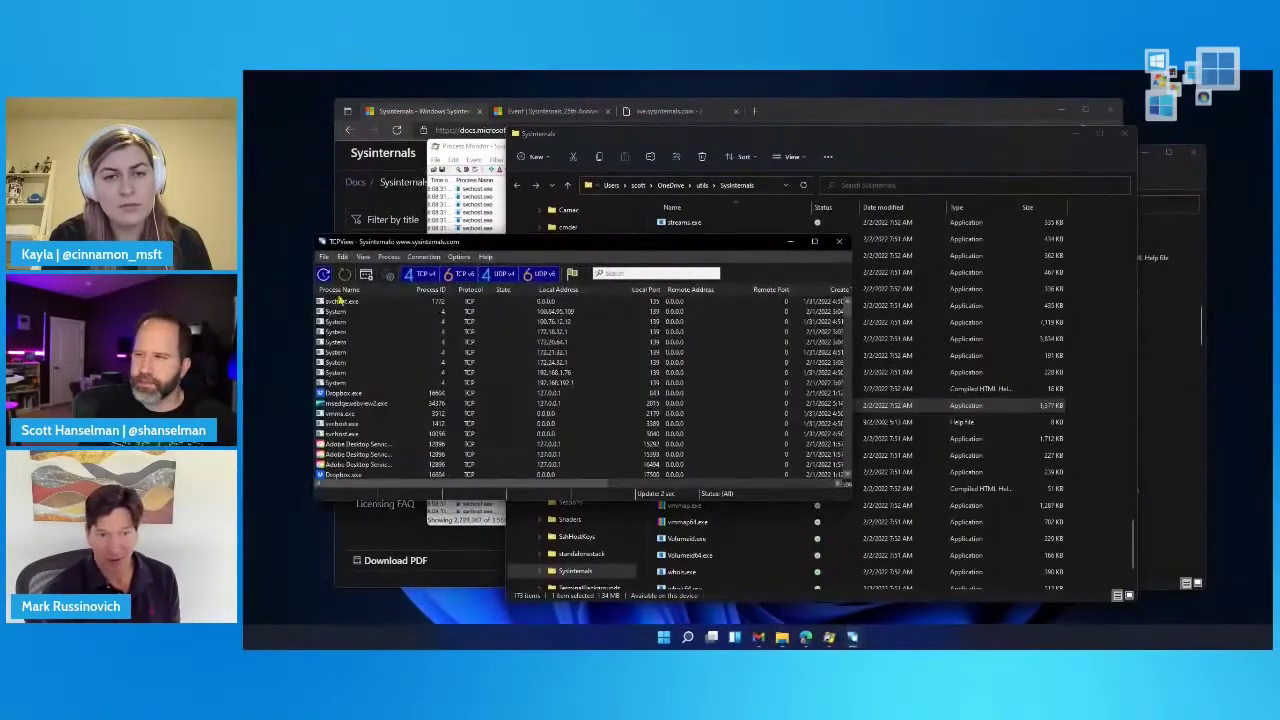
left_click_drag(318, 238, 490, 246)
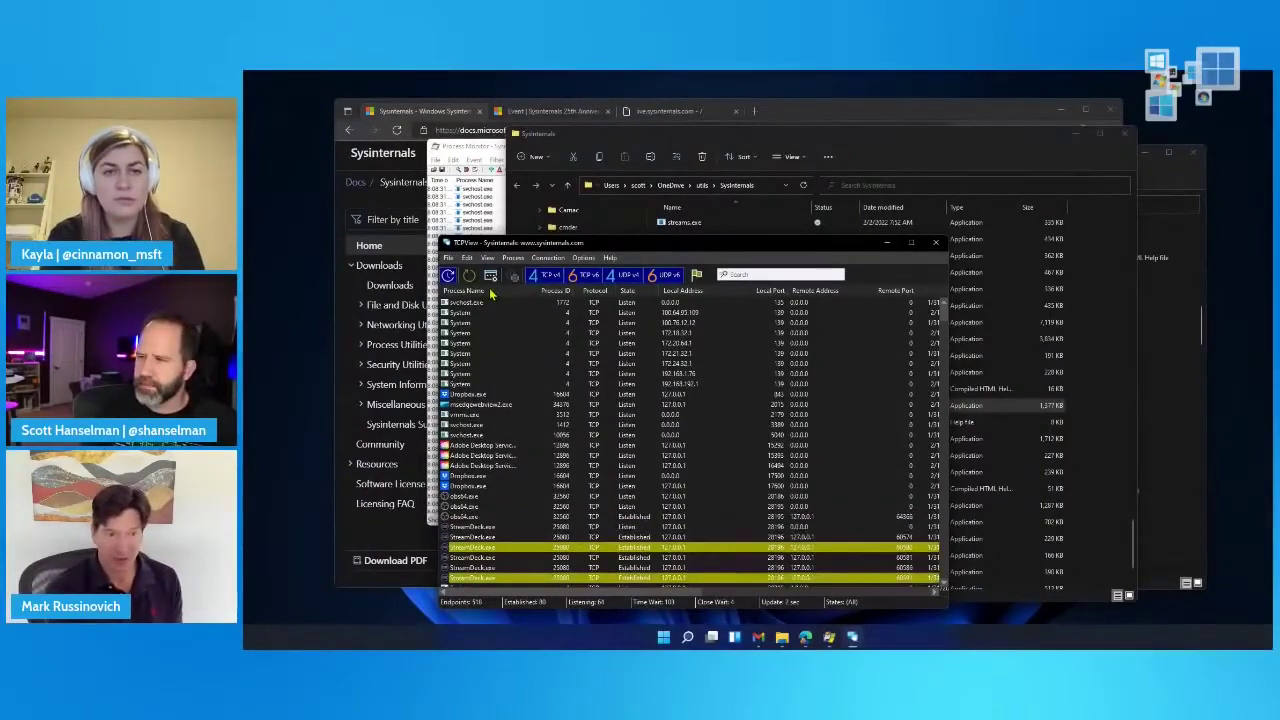
left_click_drag(490, 249, 385, 244)
left_click_drag(474, 170, 714, 177)
left_click_drag(517, 243, 438, 254)
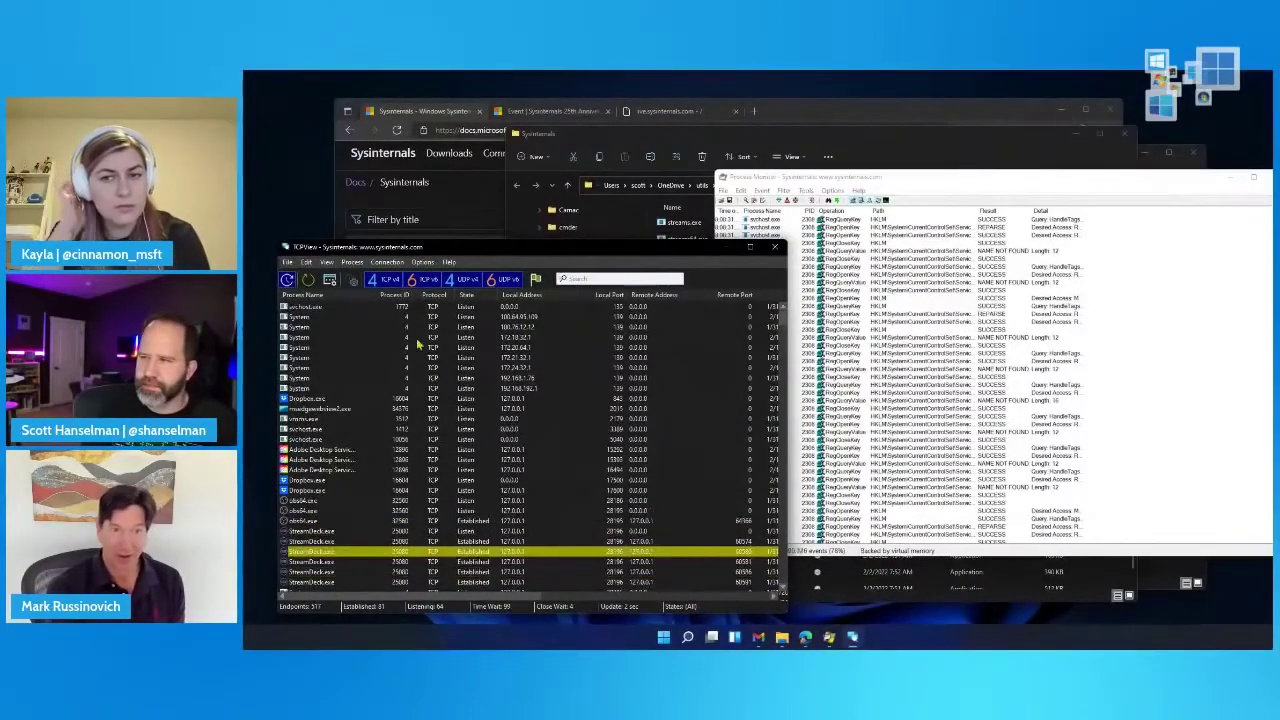
- Hide the TCP v6 and UDP v6 endpoints in TCPView and select the listening node.exe entry
left_click(424, 287)
left_click(500, 287)
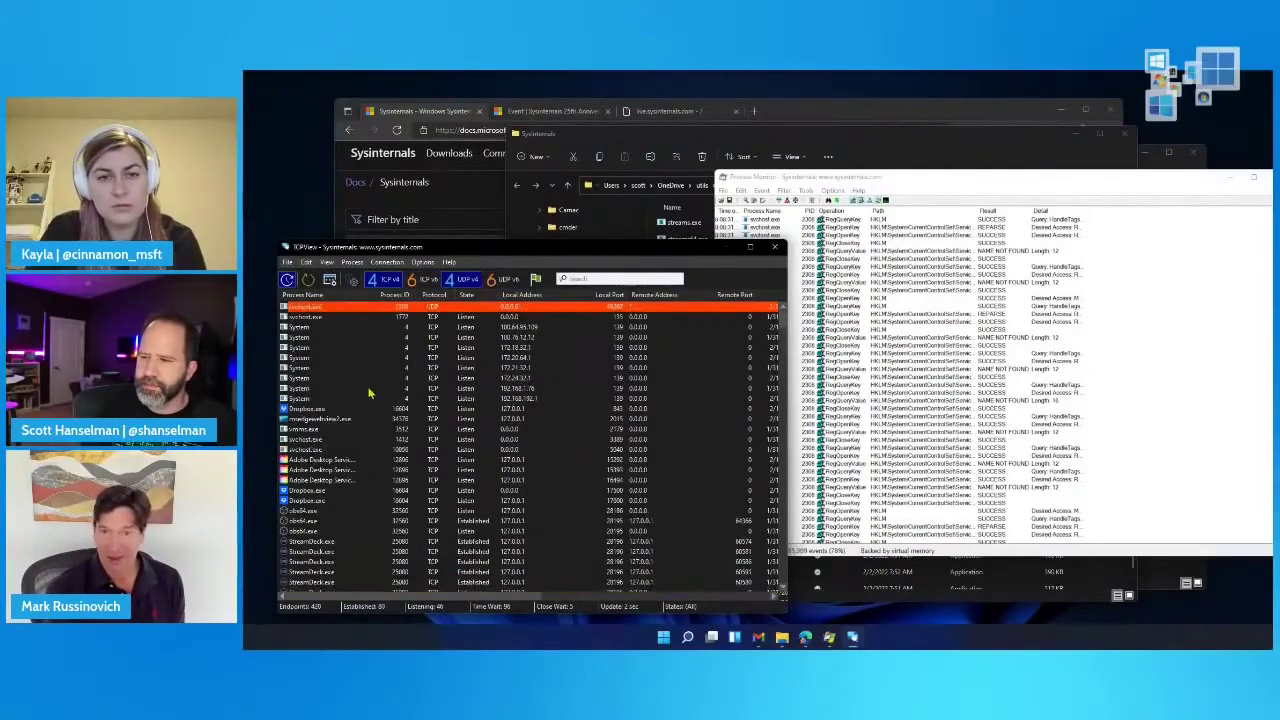
scroll(369, 393, "down", 2)
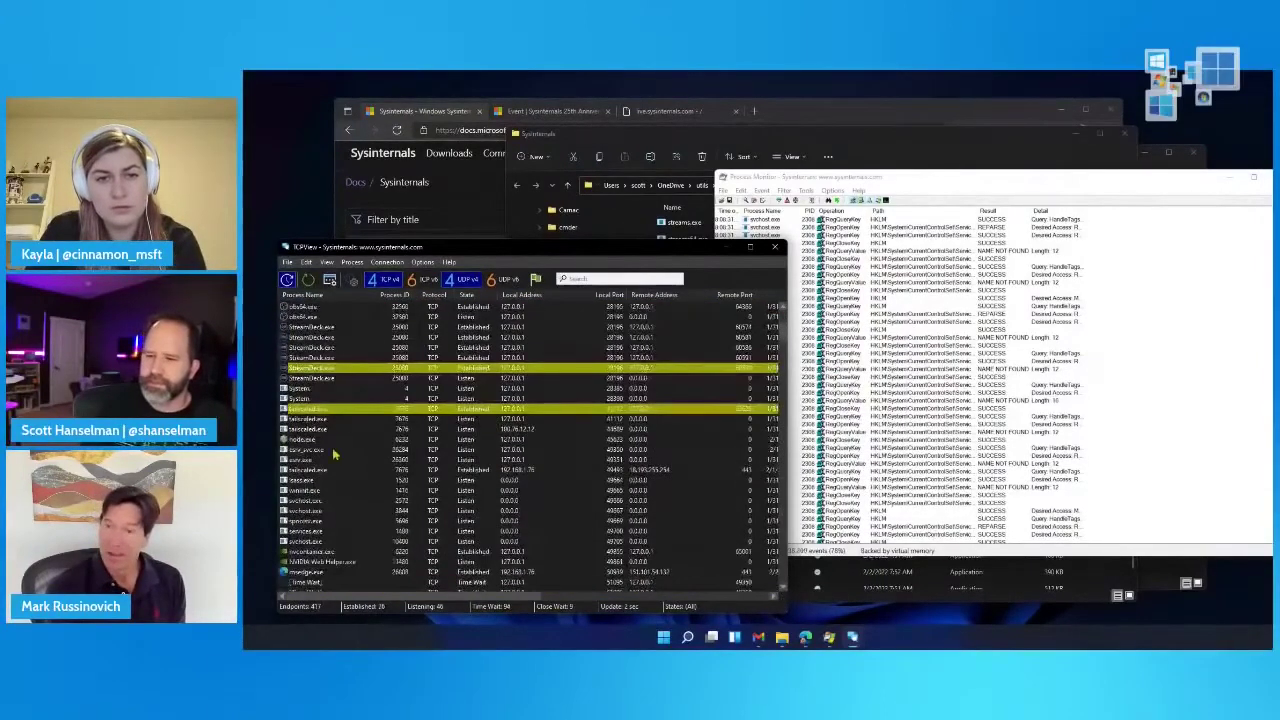
left_click(302, 440)
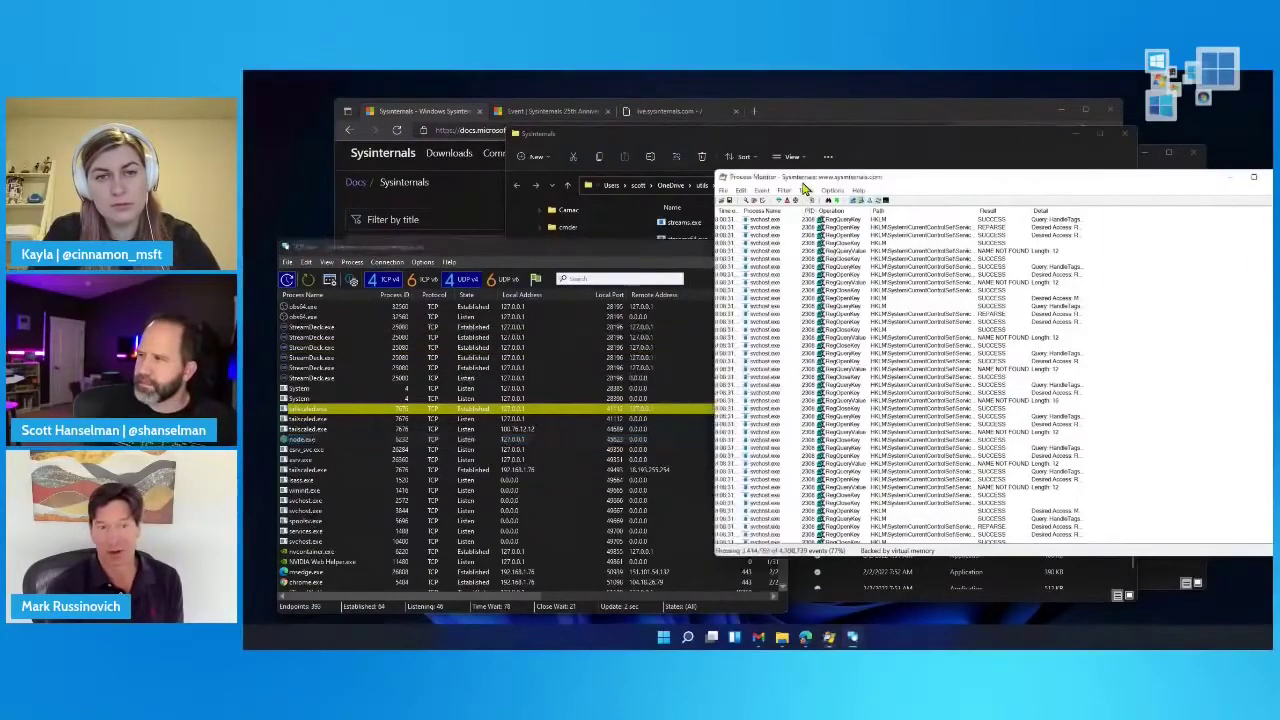
- Bring Process Monitor over TCPView, select one of its svchost.exe events, and close Process Monitor
left_click_drag(804, 180, 616, 162)
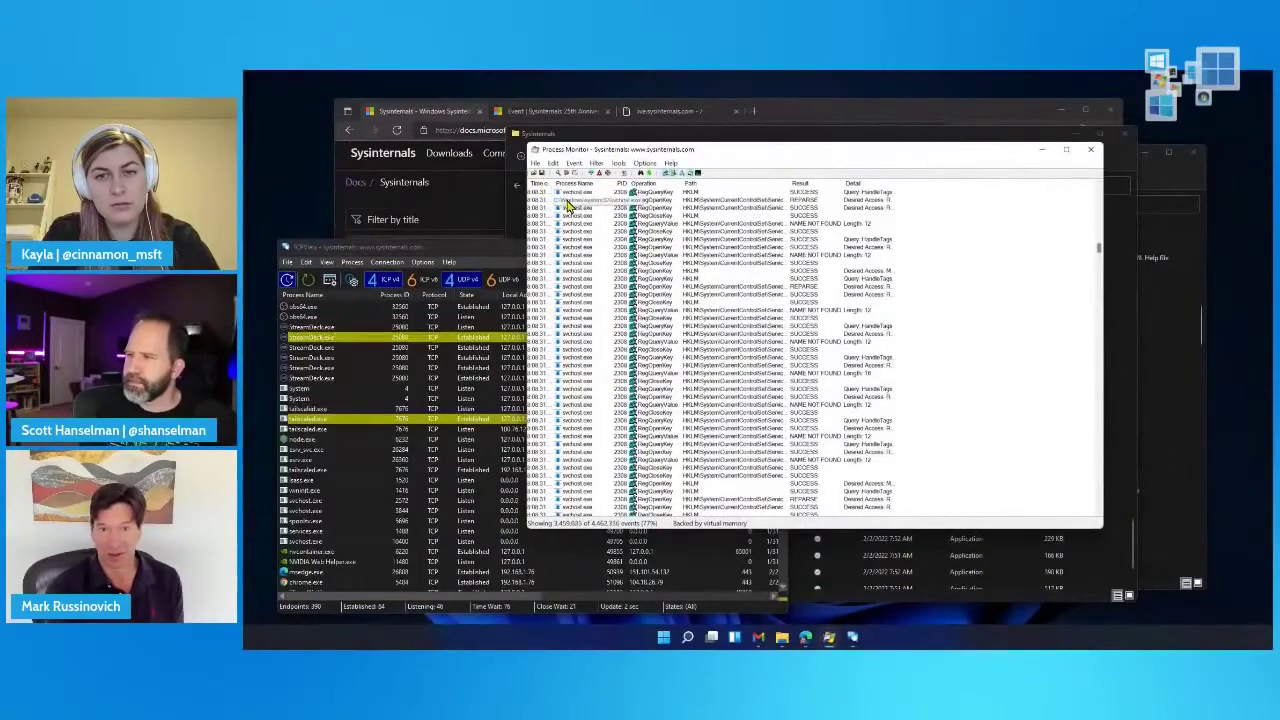
left_click(576, 240)
left_click(1090, 149)
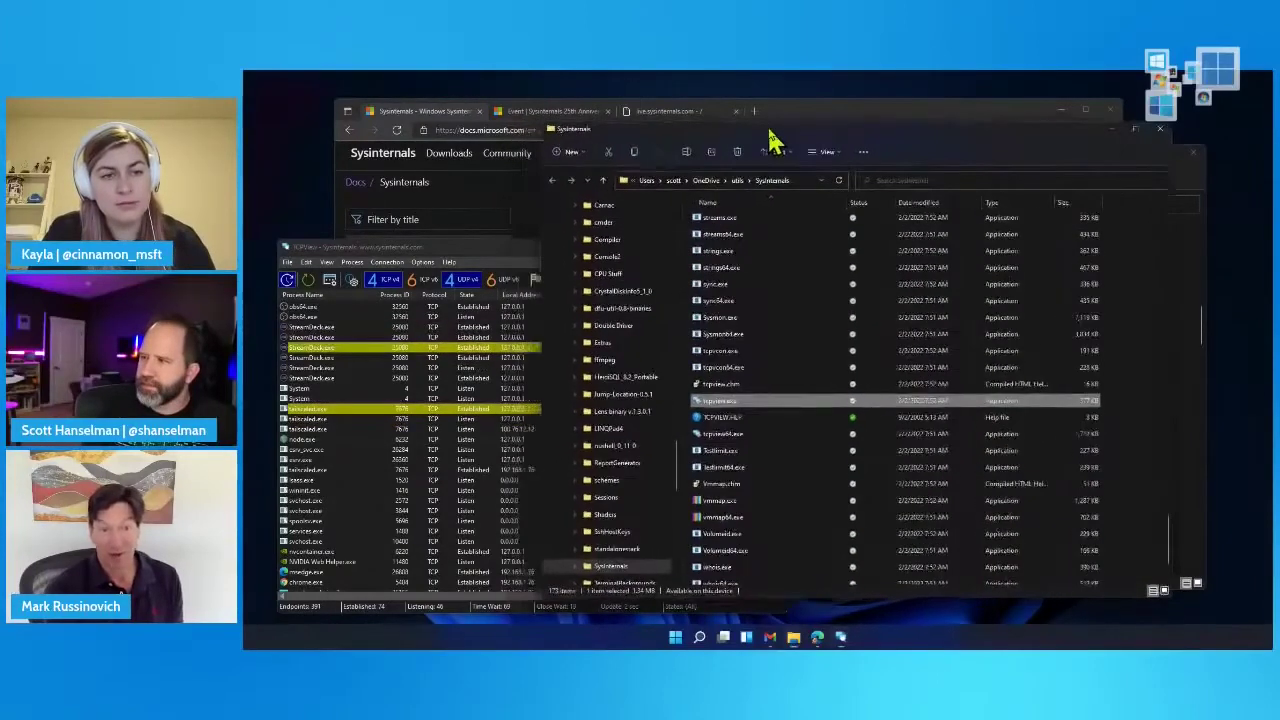
- Launch Process Explorer from the Sysinternals folder and select the ZoomIt.exe process
scroll(755, 318, "up", 10)
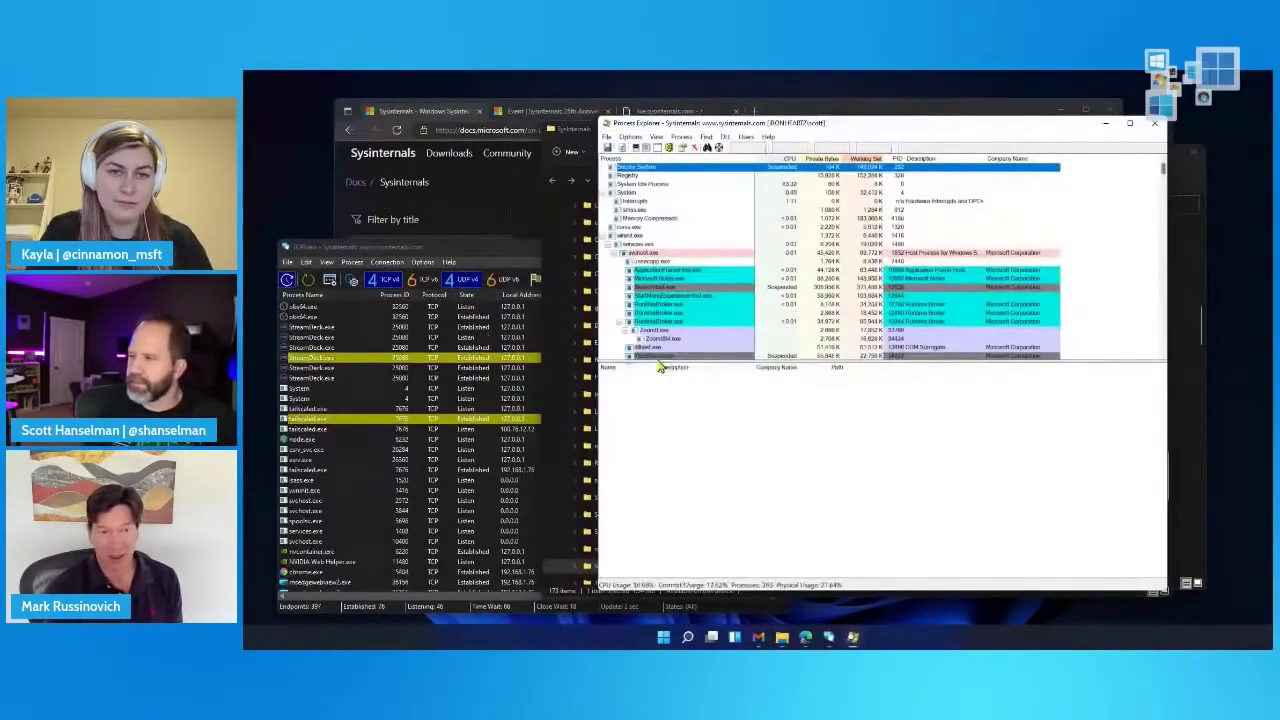
left_click(662, 331)
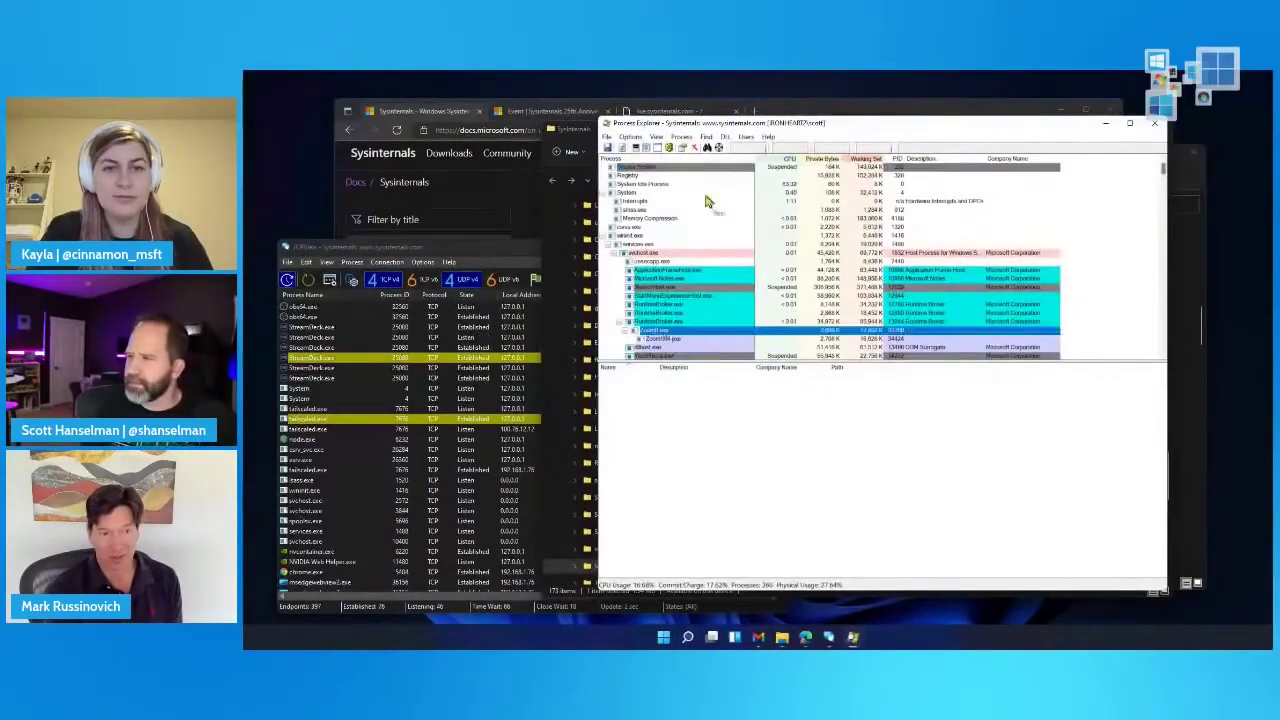
- Switch Process Explorer's lower pane to handles and check it for ZoomIt64.exe and ZoomIt.exe
left_click(662, 139)
mouse_move(700, 261)
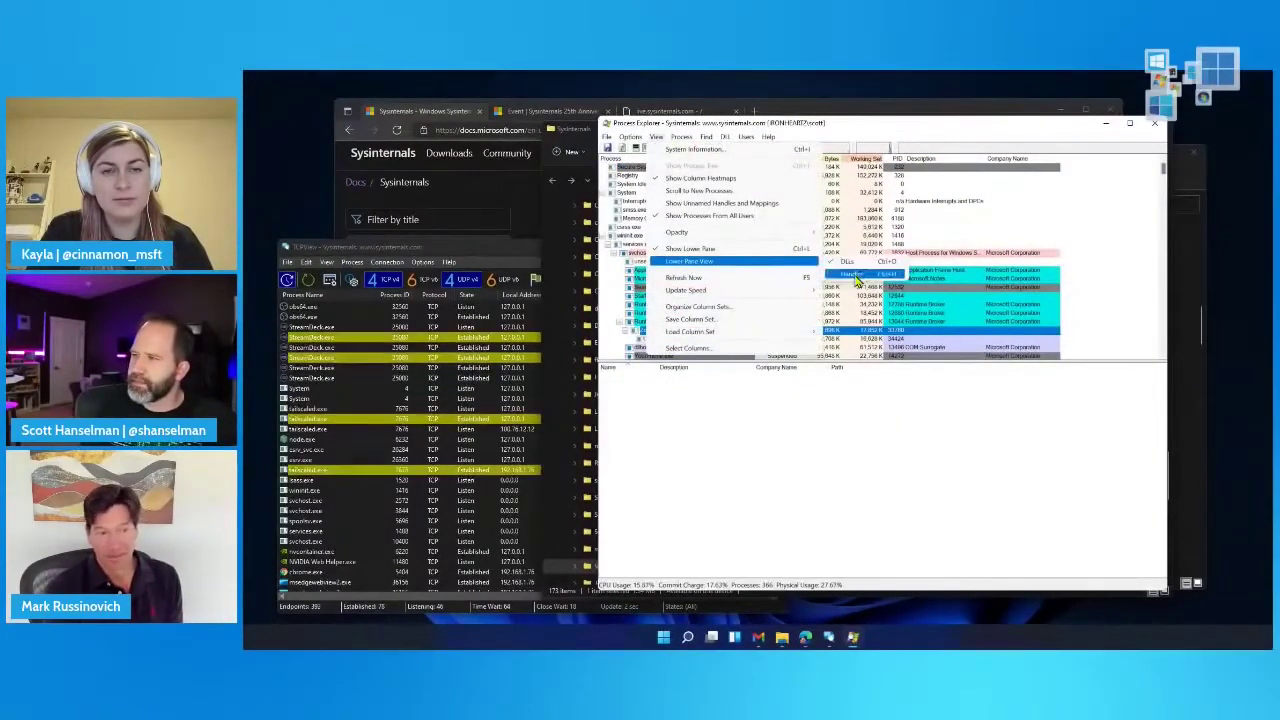
left_click(855, 276)
left_click(658, 339)
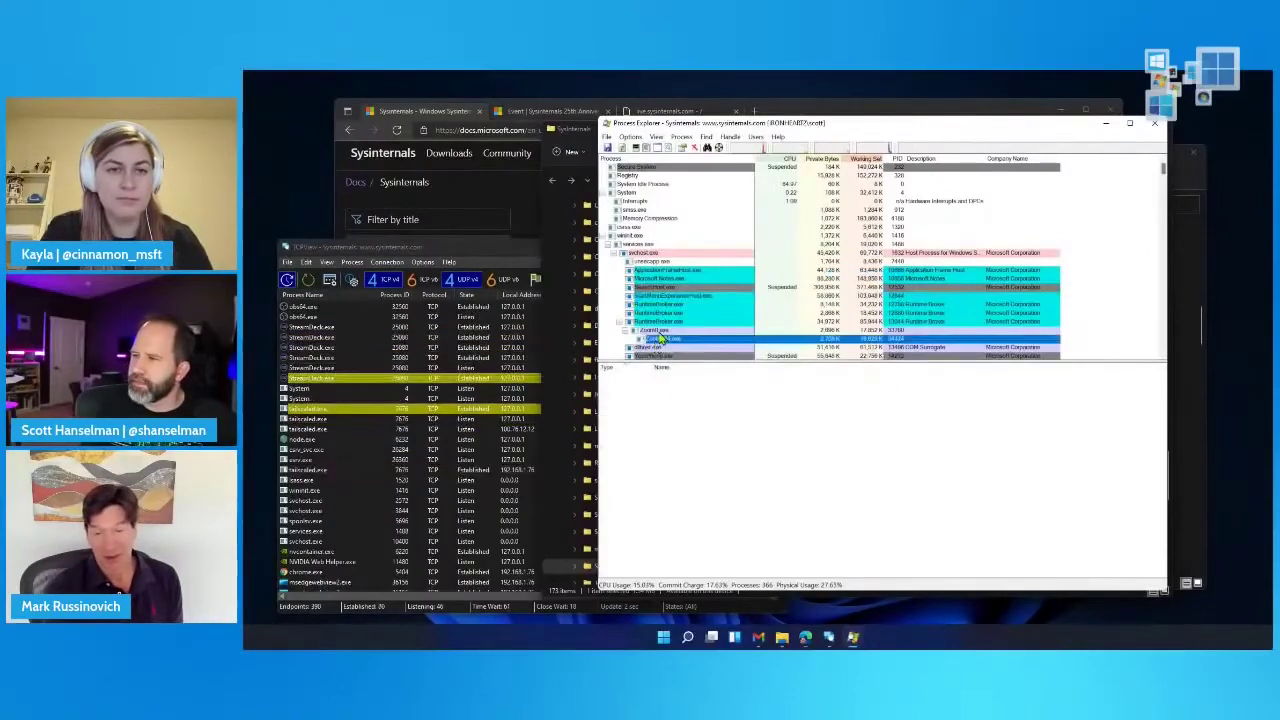
left_click(656, 331)
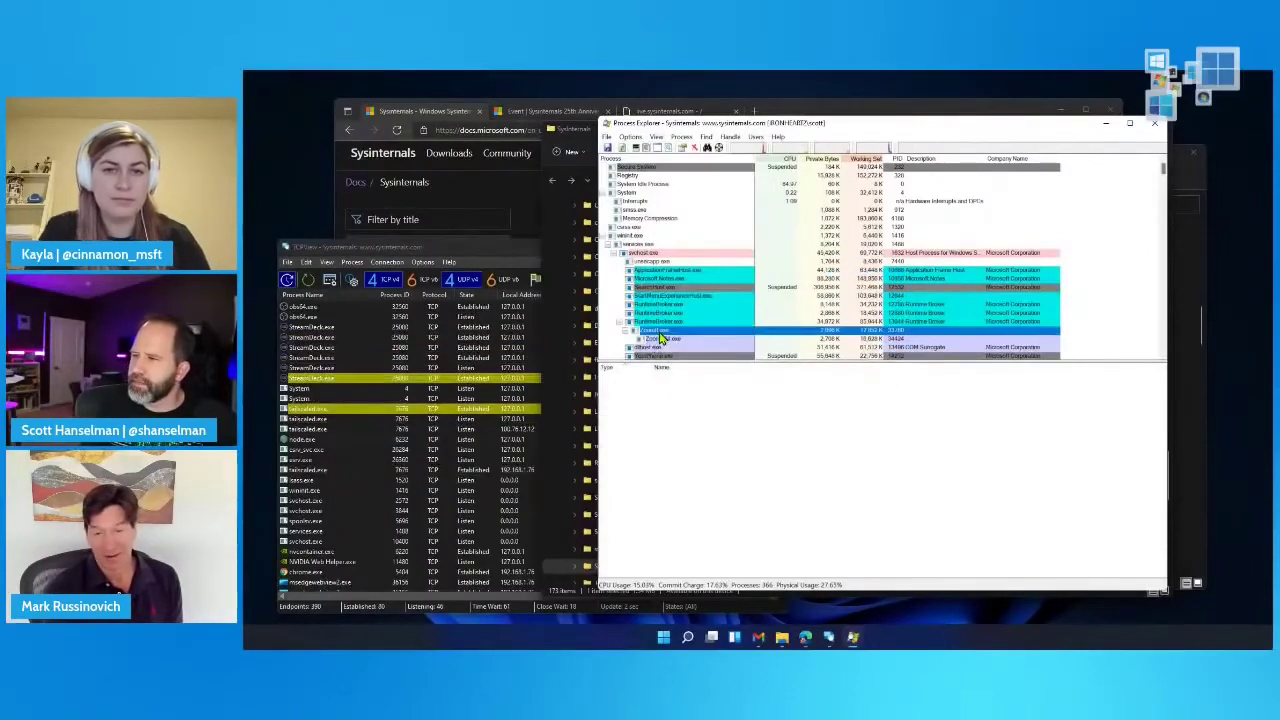
- Return Process Explorer's lower pane to the DLLs view
left_click(681, 137)
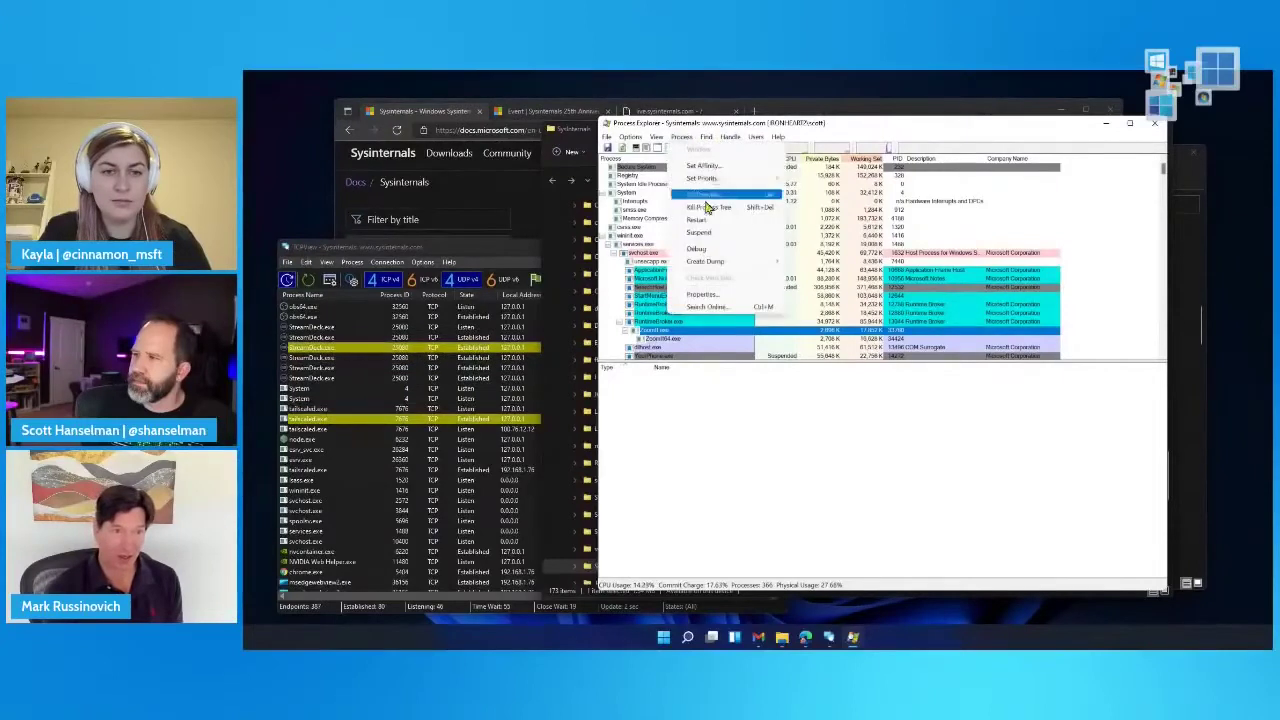
left_click(681, 137)
left_click(656, 137)
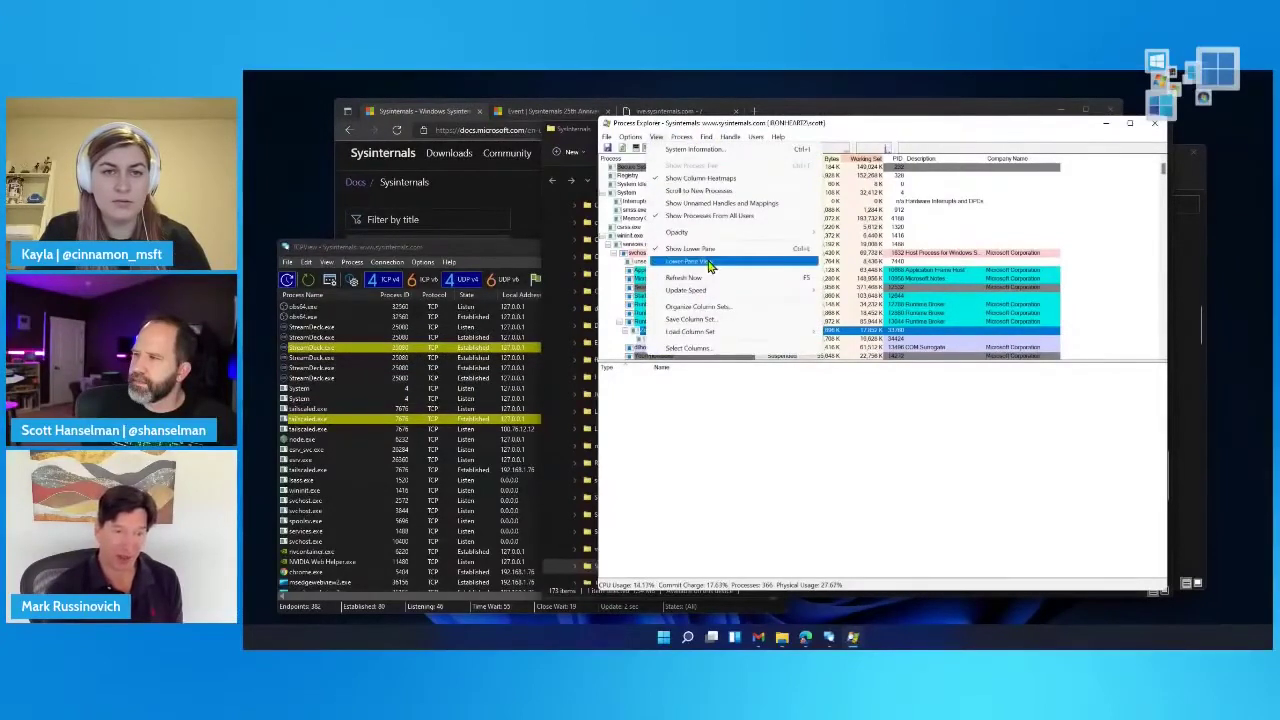
mouse_move(708, 262)
left_click(845, 262)
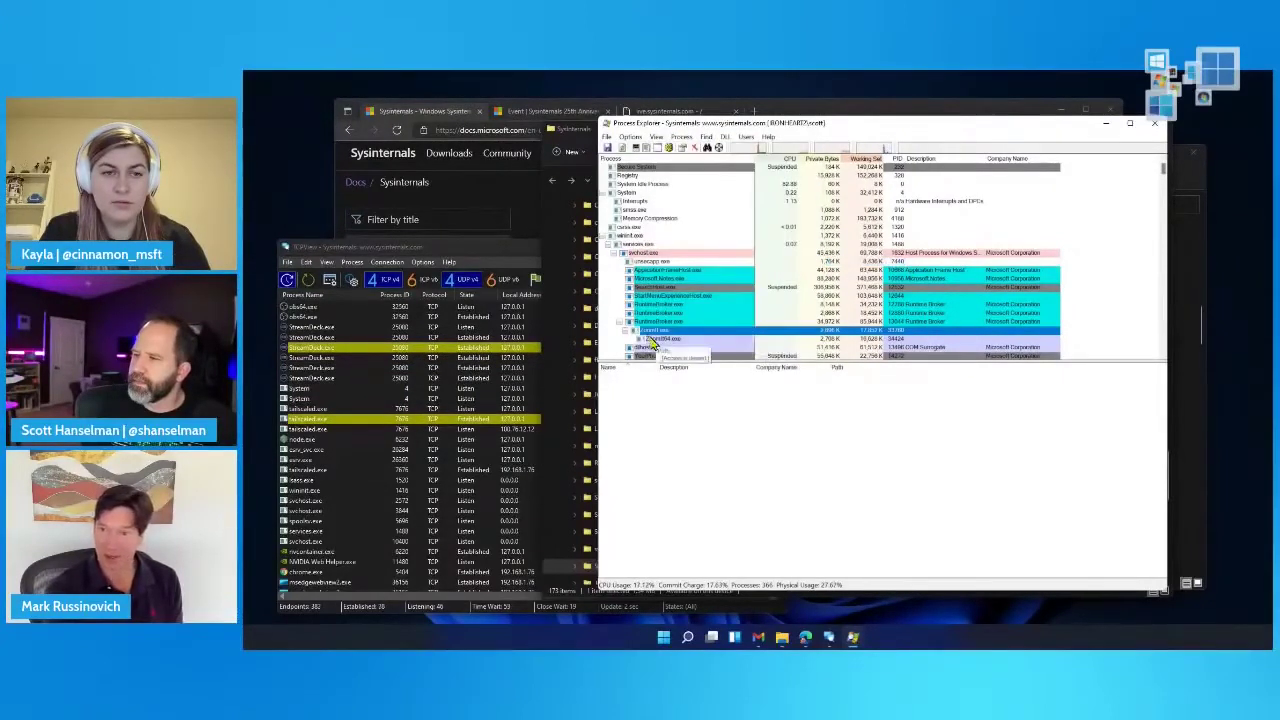
- Select the svchost.exe process and SearchHost.exe to list its DLLs, and widen the lower pane's Name column
left_click(640, 253)
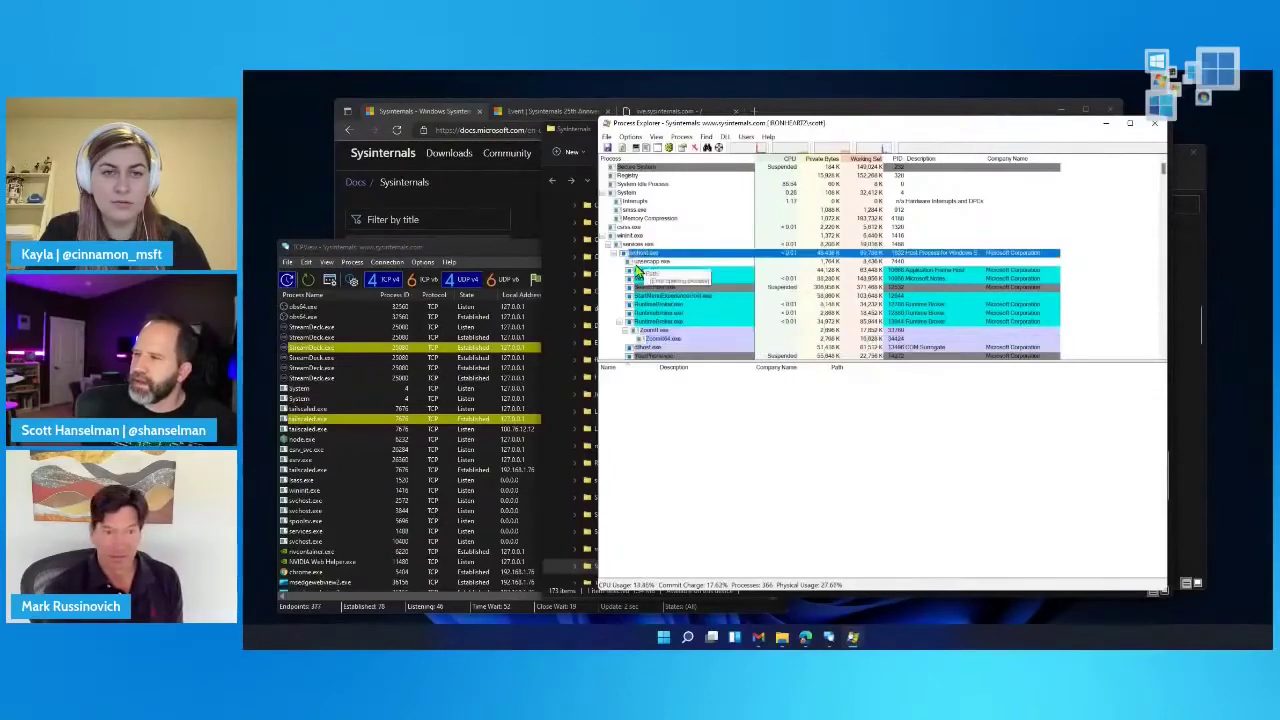
left_click(648, 287)
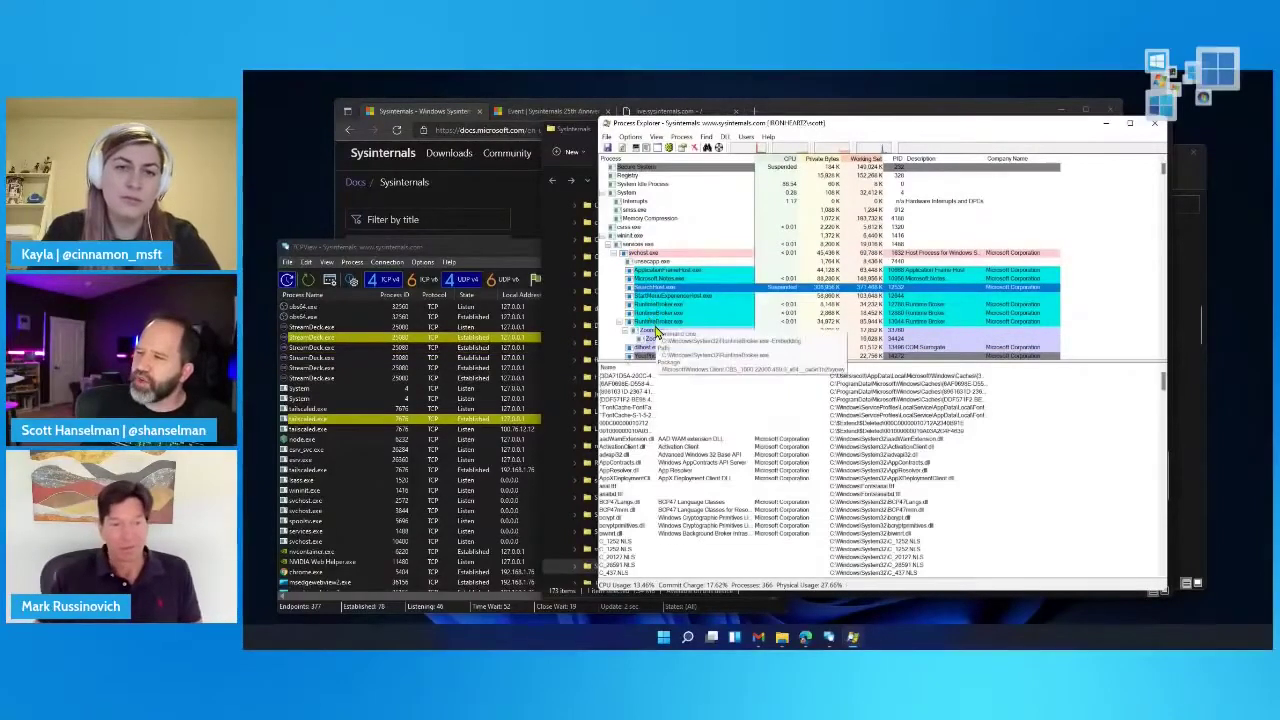
left_click_drag(656, 366, 716, 367)
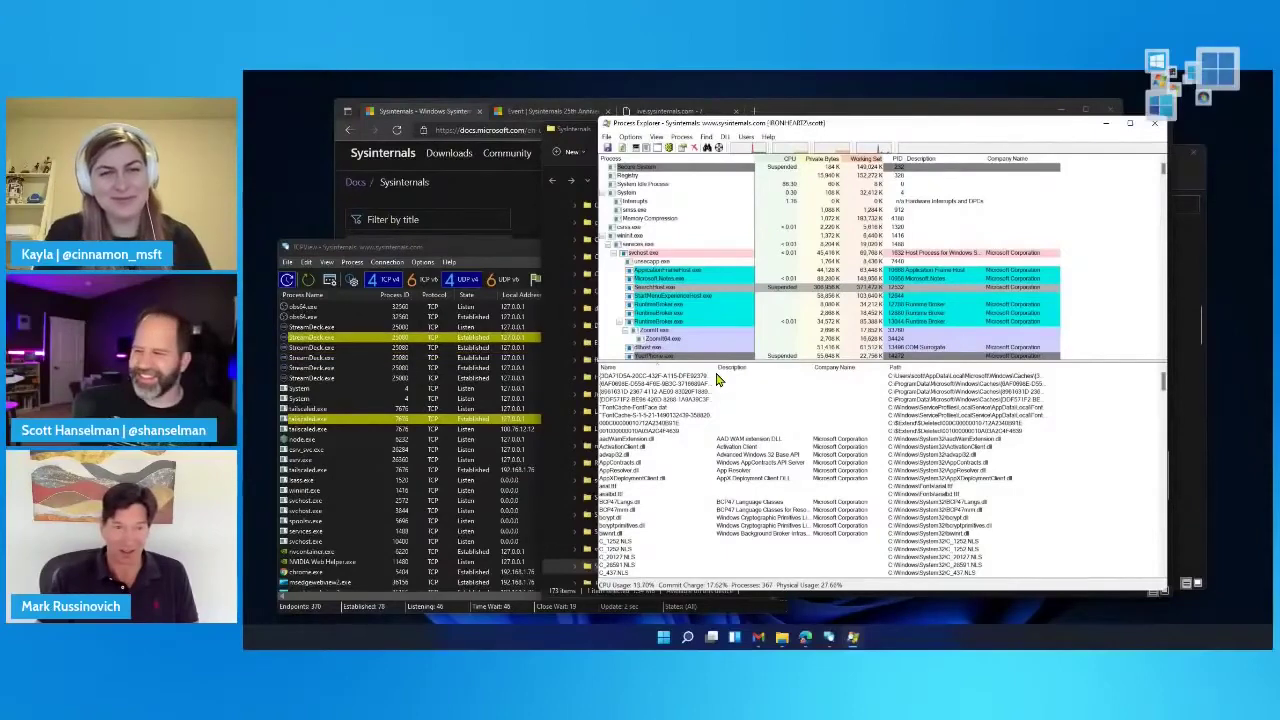
- Reposition the TCPView window slightly higher and shift the Process Explorer window away from it
left_click(440, 253)
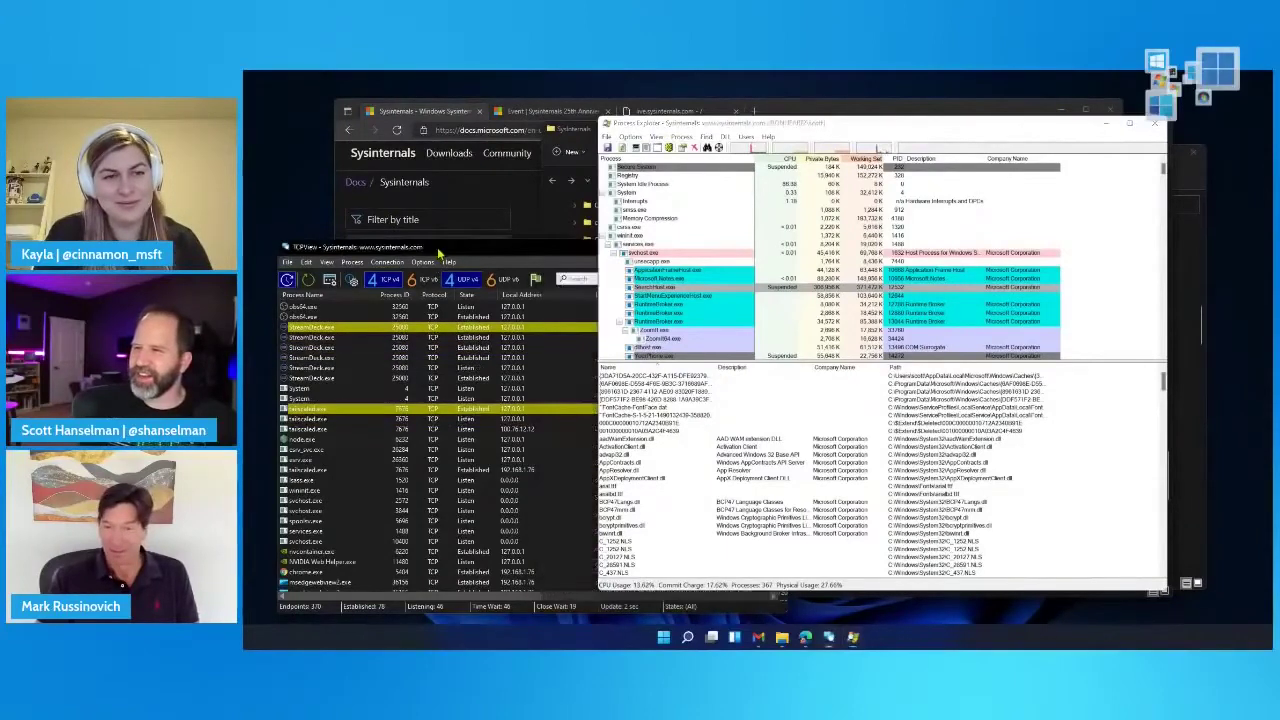
left_click_drag(440, 253, 444, 241)
left_click(637, 127)
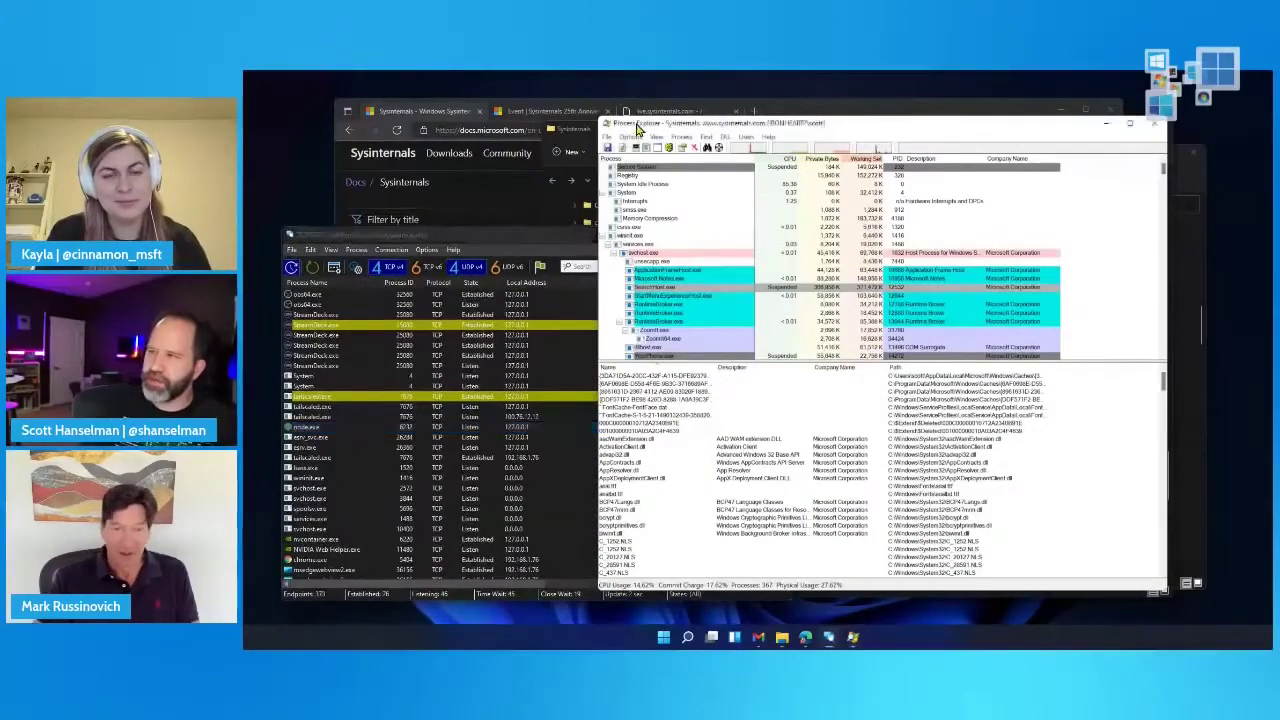
left_click_drag(637, 127, 664, 135)
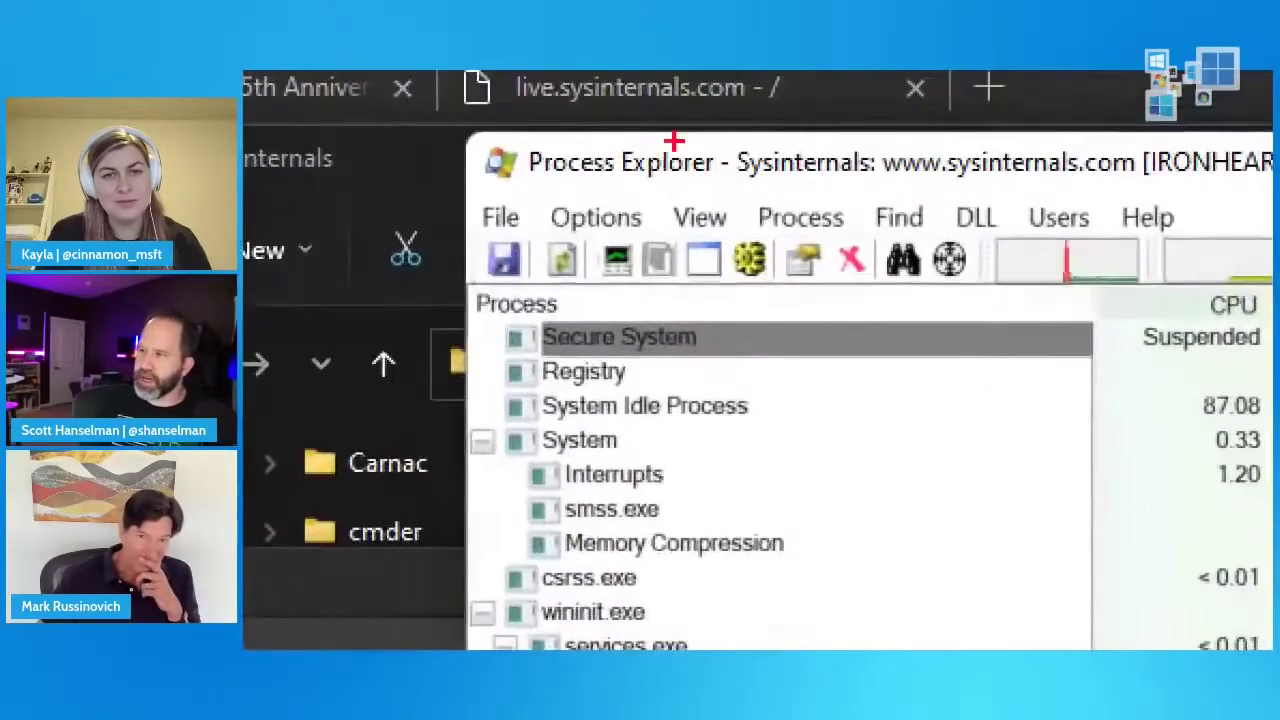
- Draw red arrows on the magnified Process Explorer window pointing to the File menu and the window title, and exit the magnifier
left_click_drag(470, 226, 384, 226)
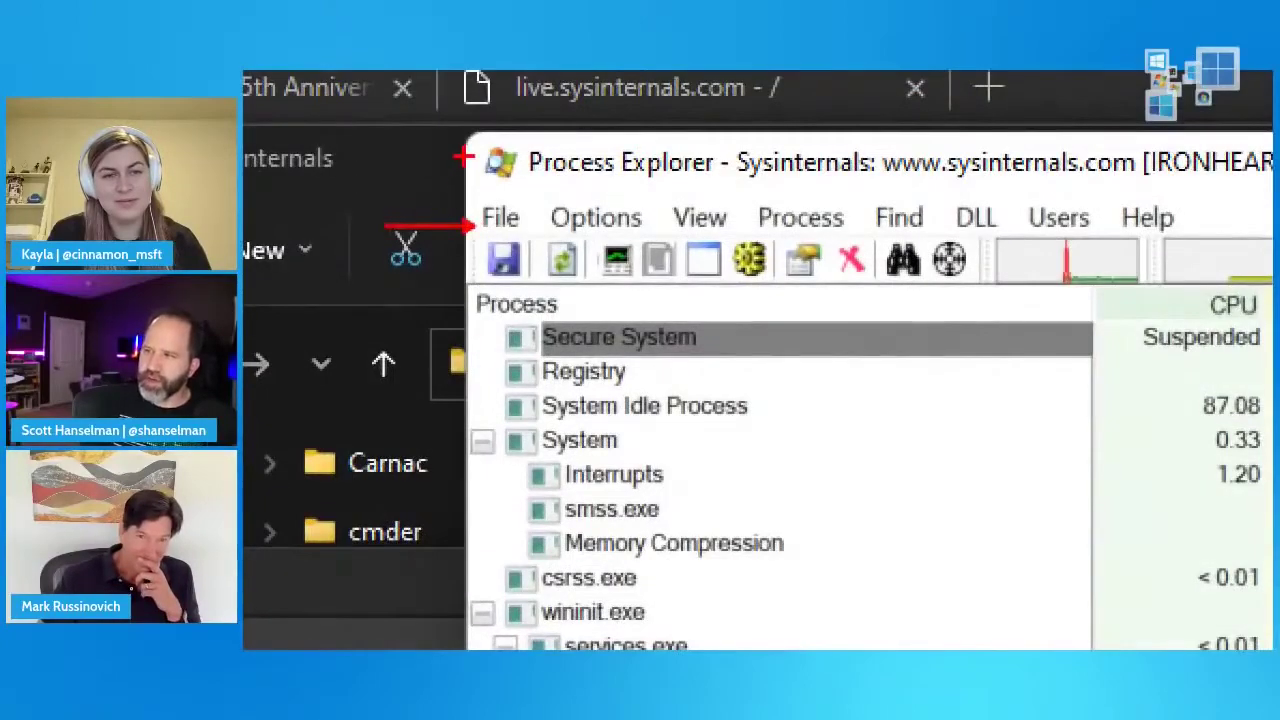
left_click_drag(540, 132, 497, 102)
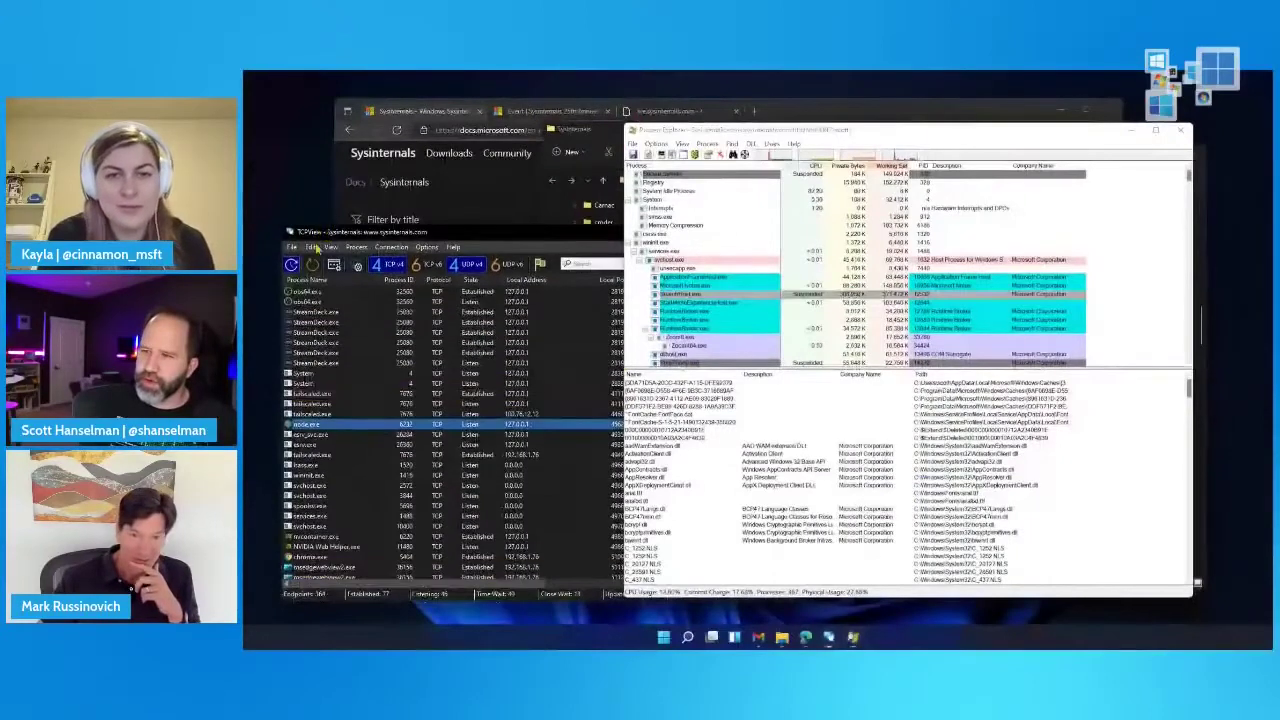
- Show TCPView's Default and Dark theme options, box the magnified options in red, and leave the magnifier and the options
left_click_drag(352, 236, 345, 231)
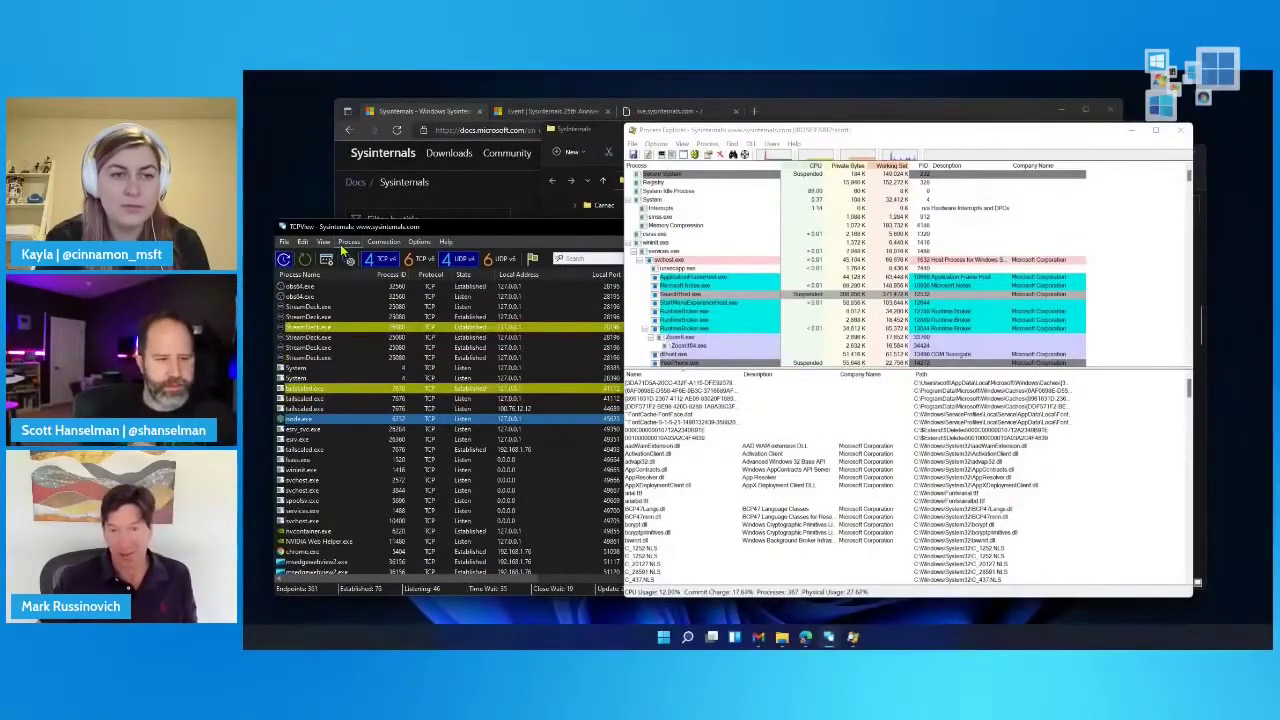
left_click(419, 242)
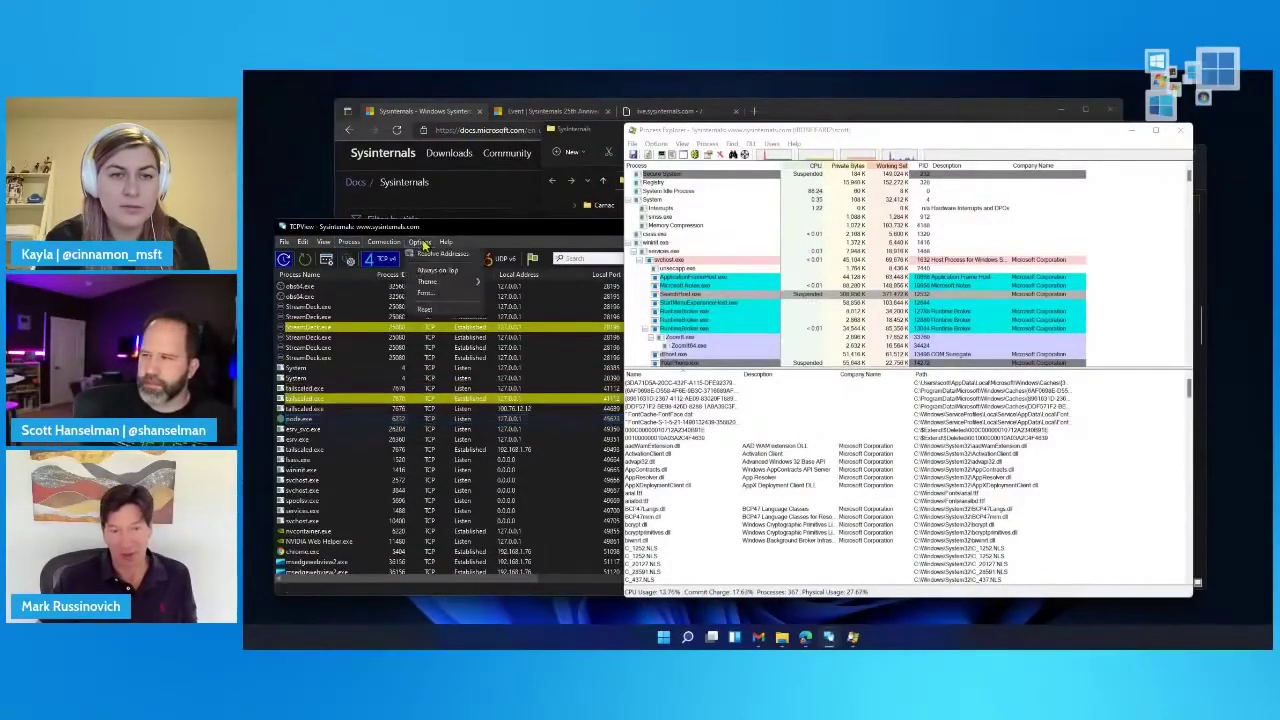
mouse_move(480, 282)
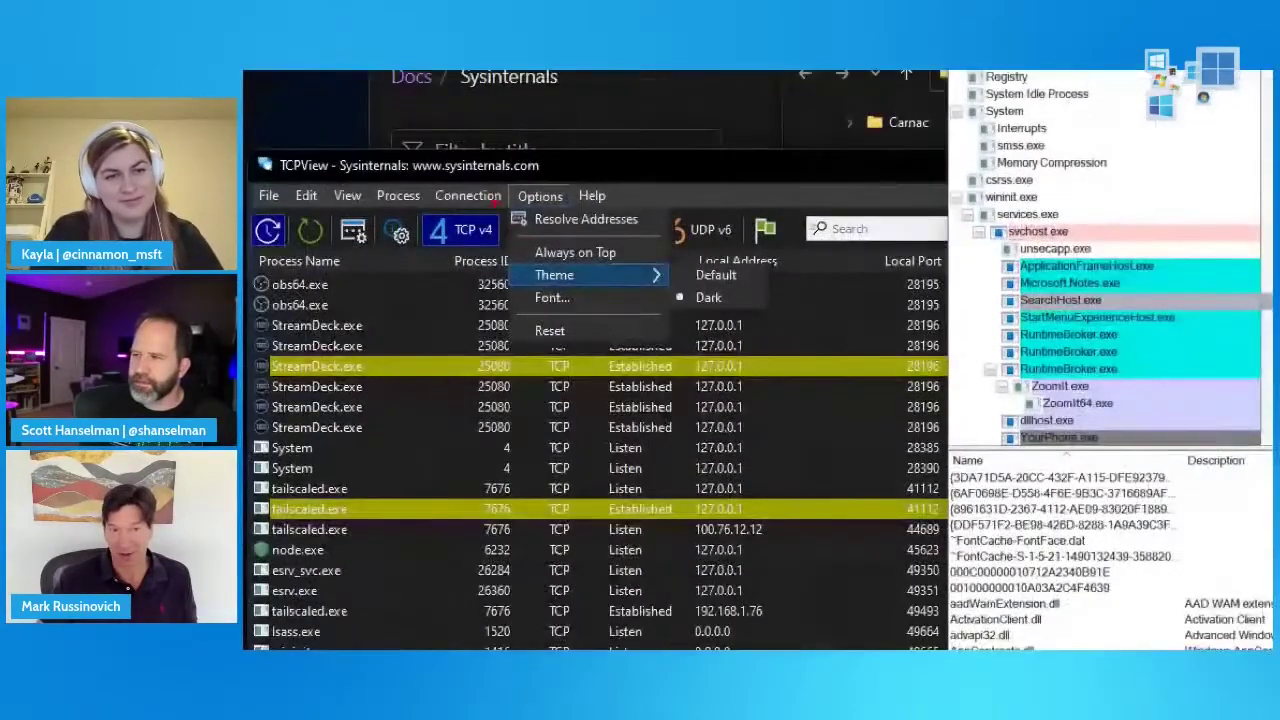
mouse_move(495, 200)
left_mouse_down()
mouse_move(828, 322)
mouse_move(826, 355)
left_mouse_up()
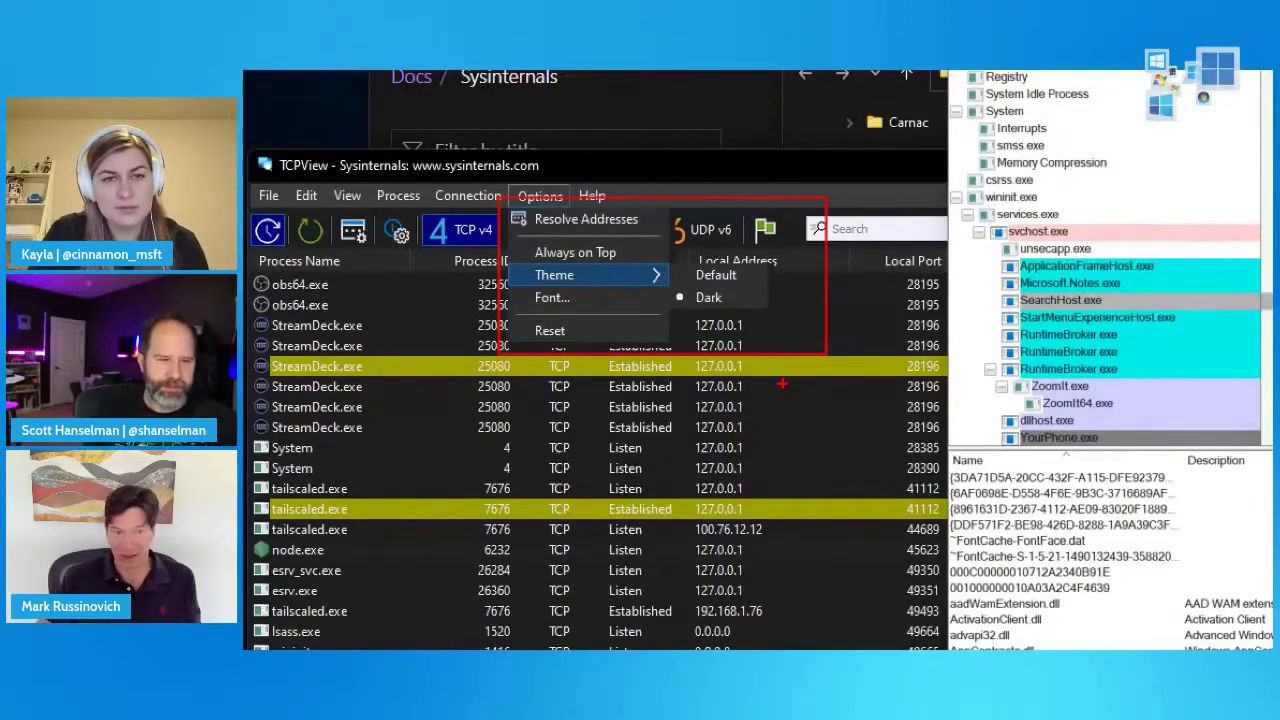
key("Escape")
key("Escape")
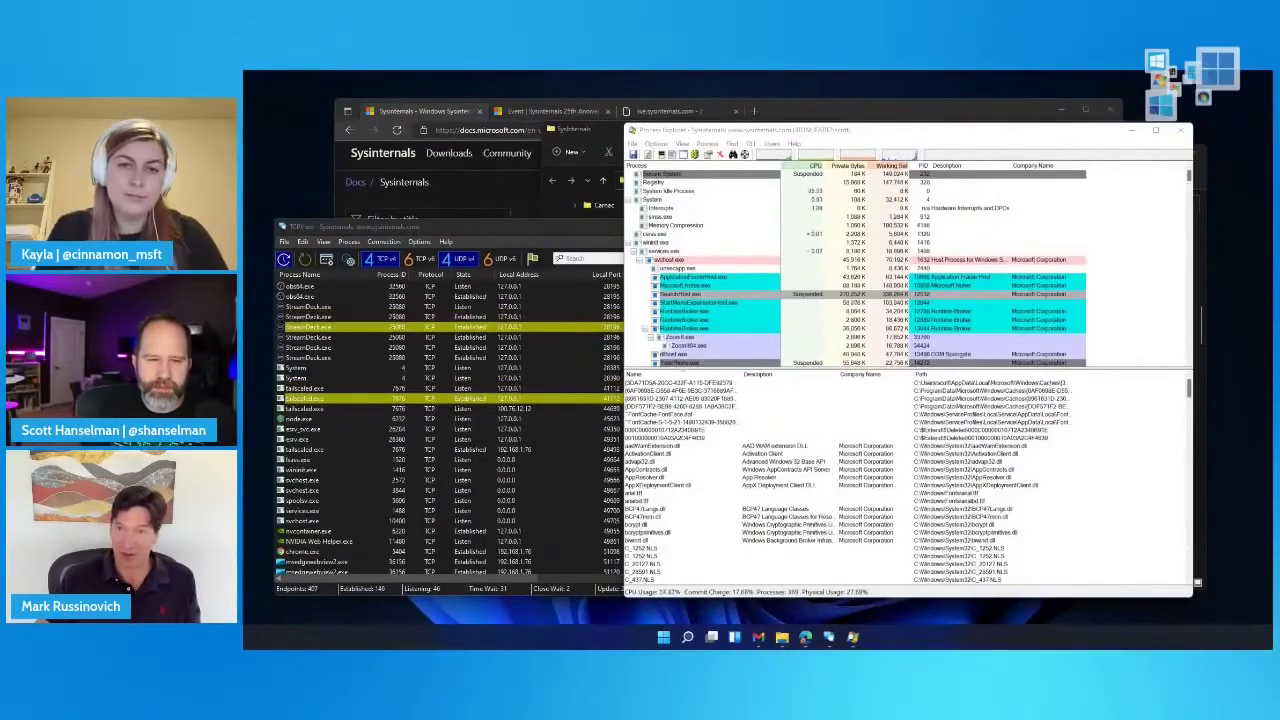
- Place the Process Explorer and Autoruns windows next to each other and browse through Process Explorer's process list
left_click(1125, 143)
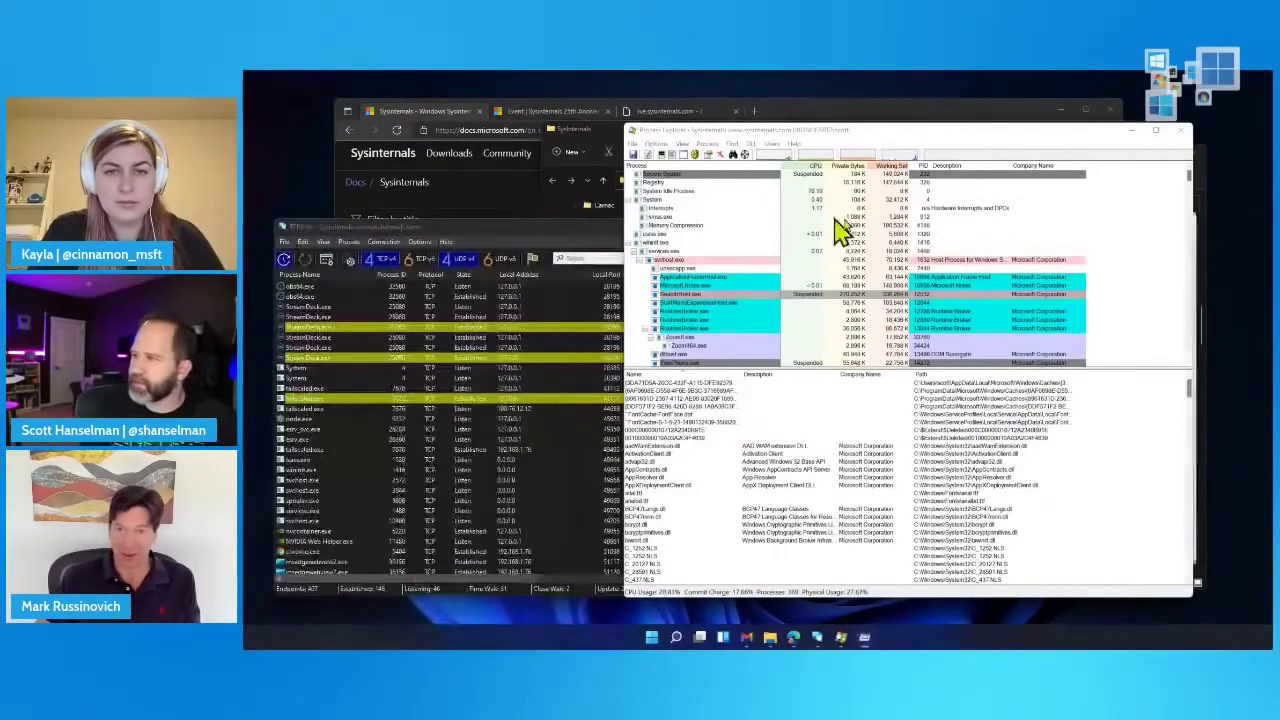
left_click_drag(1125, 143, 770, 160)
left_click(931, 226)
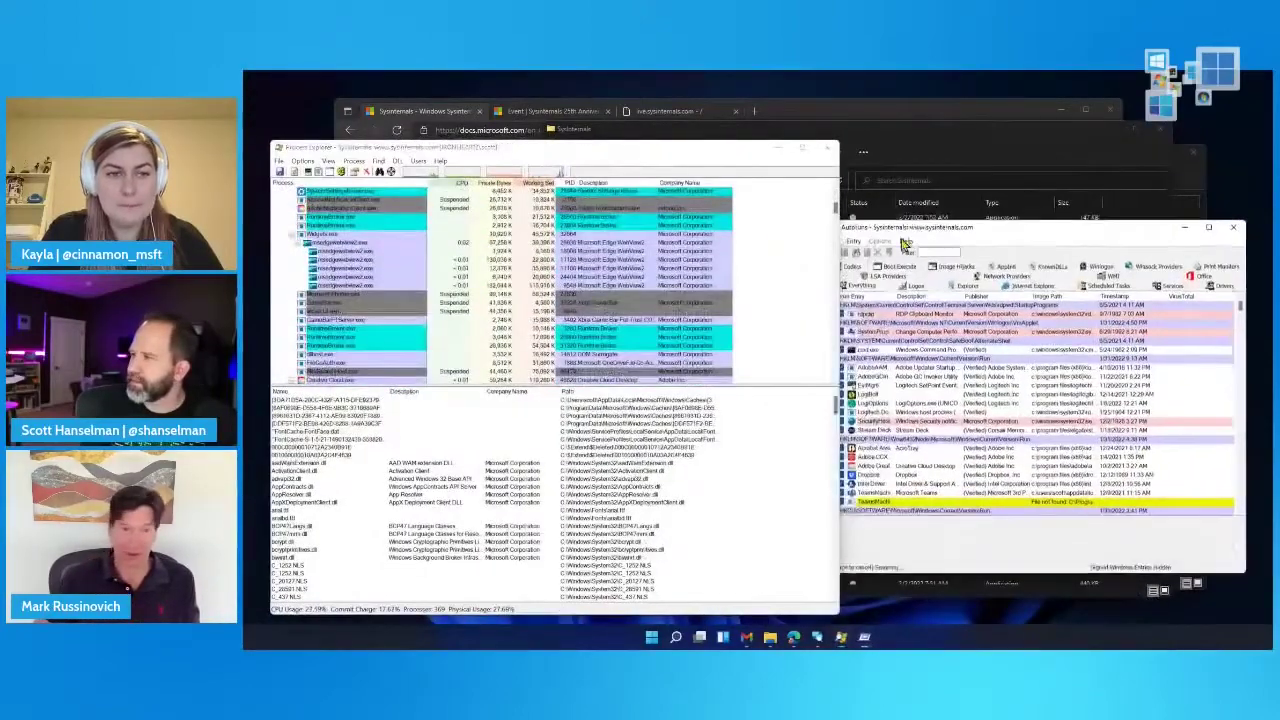
left_click_drag(935, 237, 985, 225)
scroll(447, 307, "down", 5)
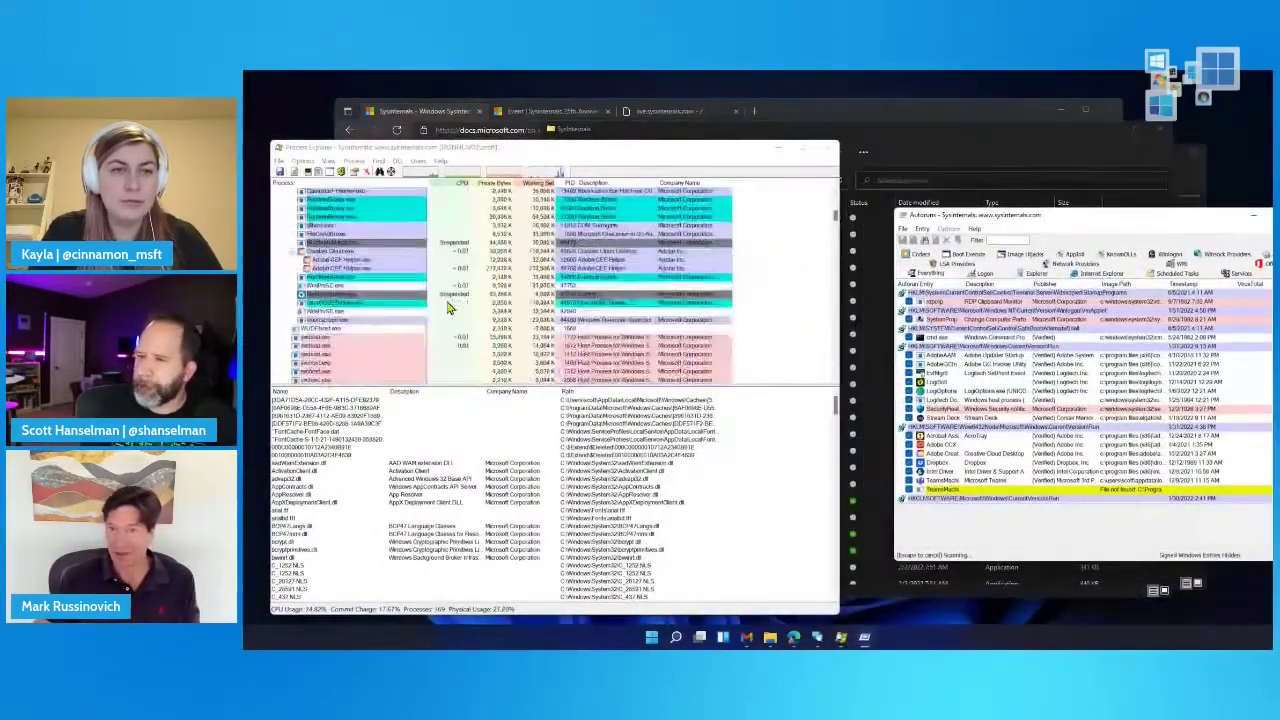
scroll(447, 307, "up", 10)
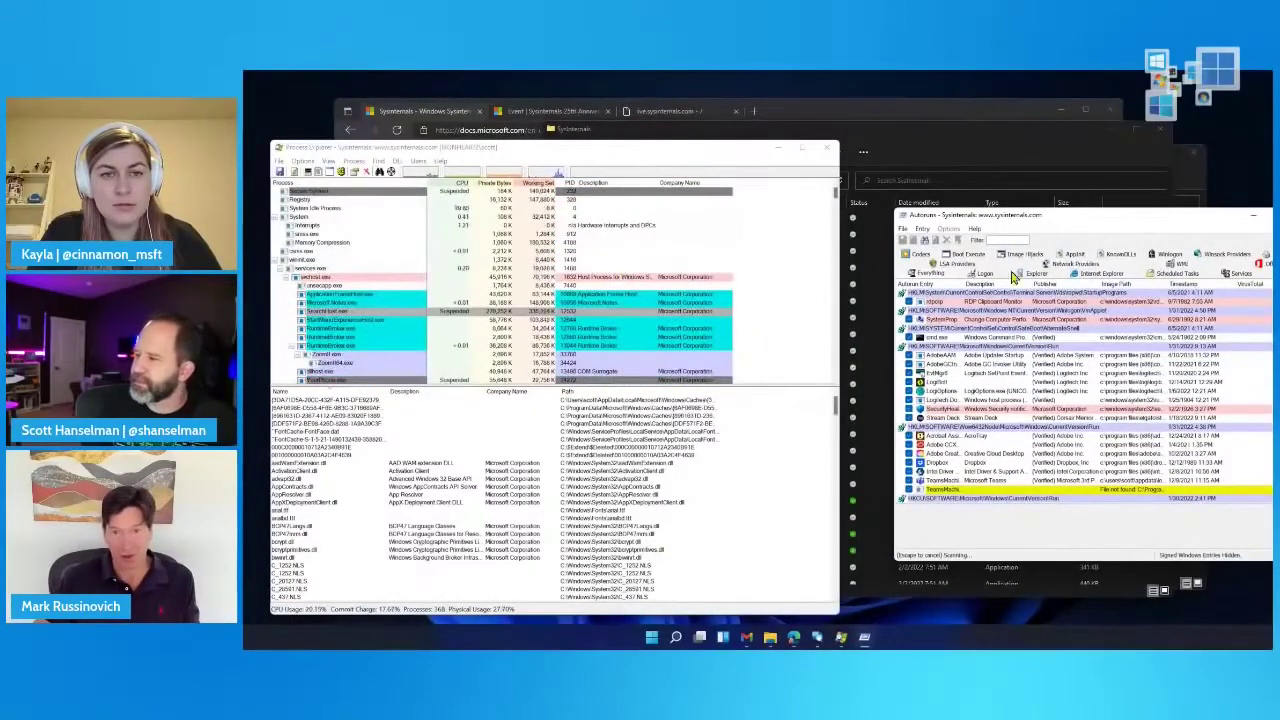
- Show Autoruns' menu commands, leave Autoruns, and shift the Process Explorer window back beside TCPView
left_click(949, 229)
mouse_move(924, 232)
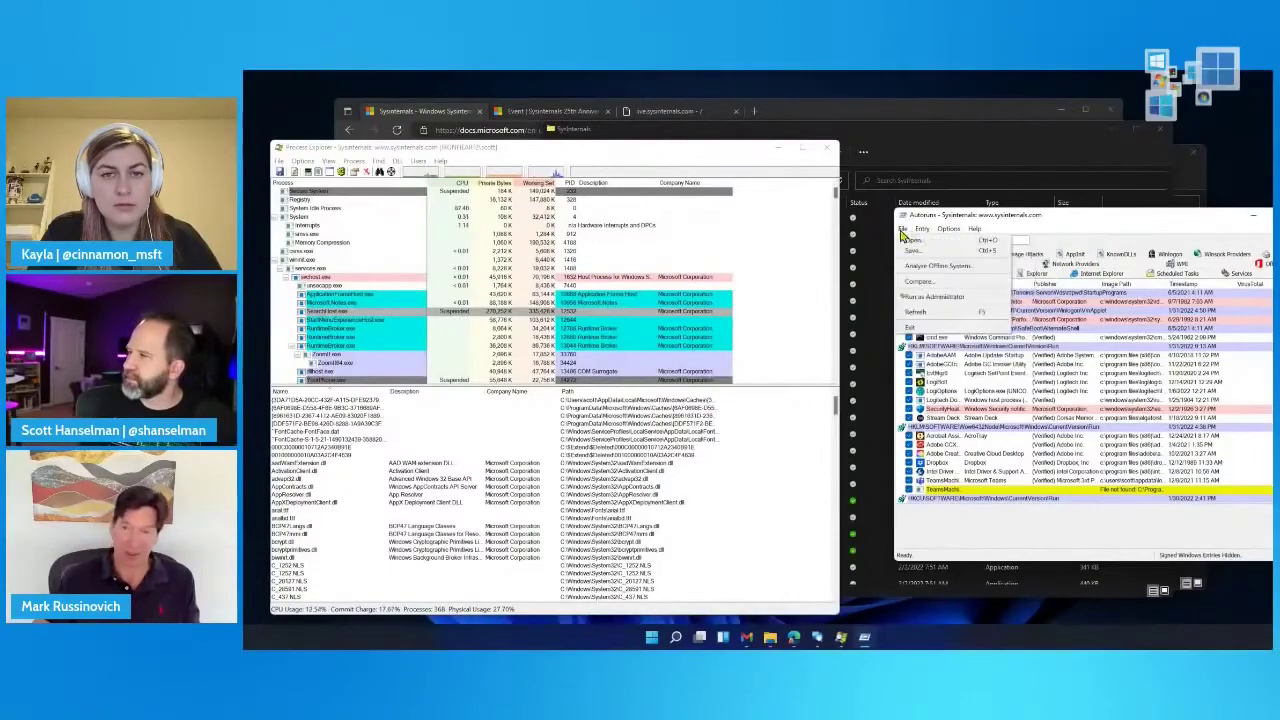
left_click(685, 320)
scroll(685, 320, "down", 6)
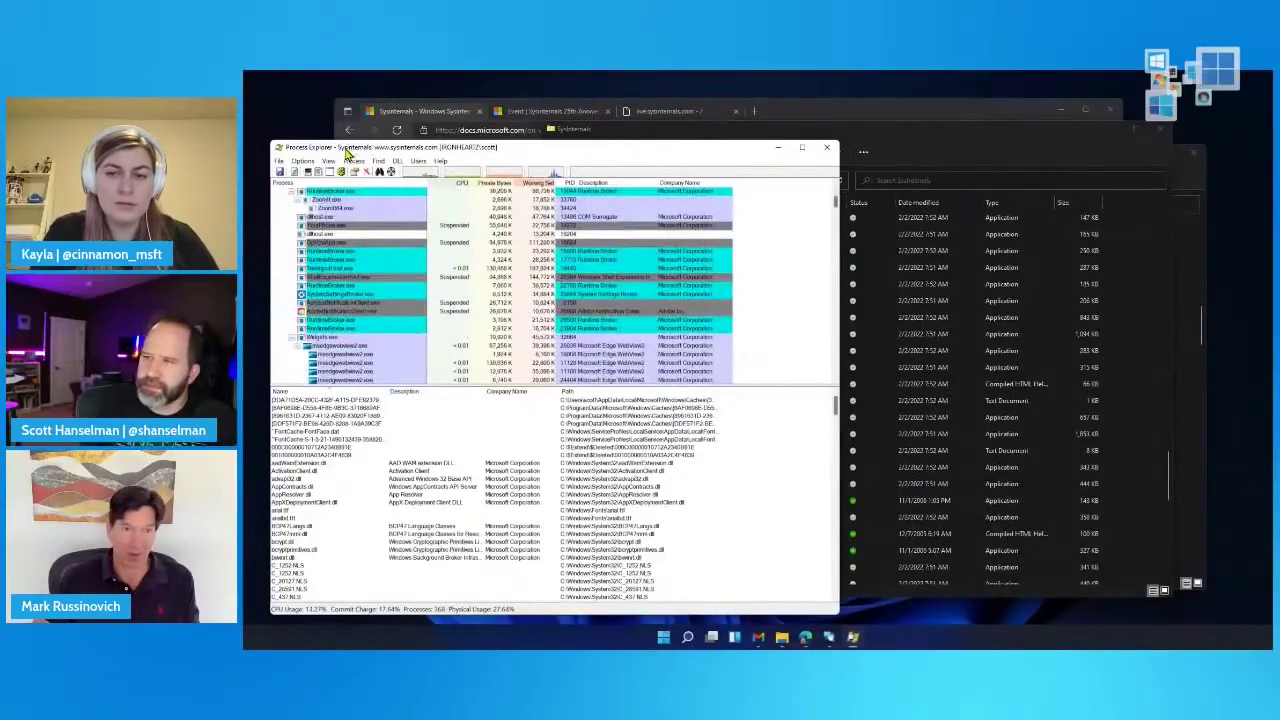
left_click_drag(350, 150, 720, 137)
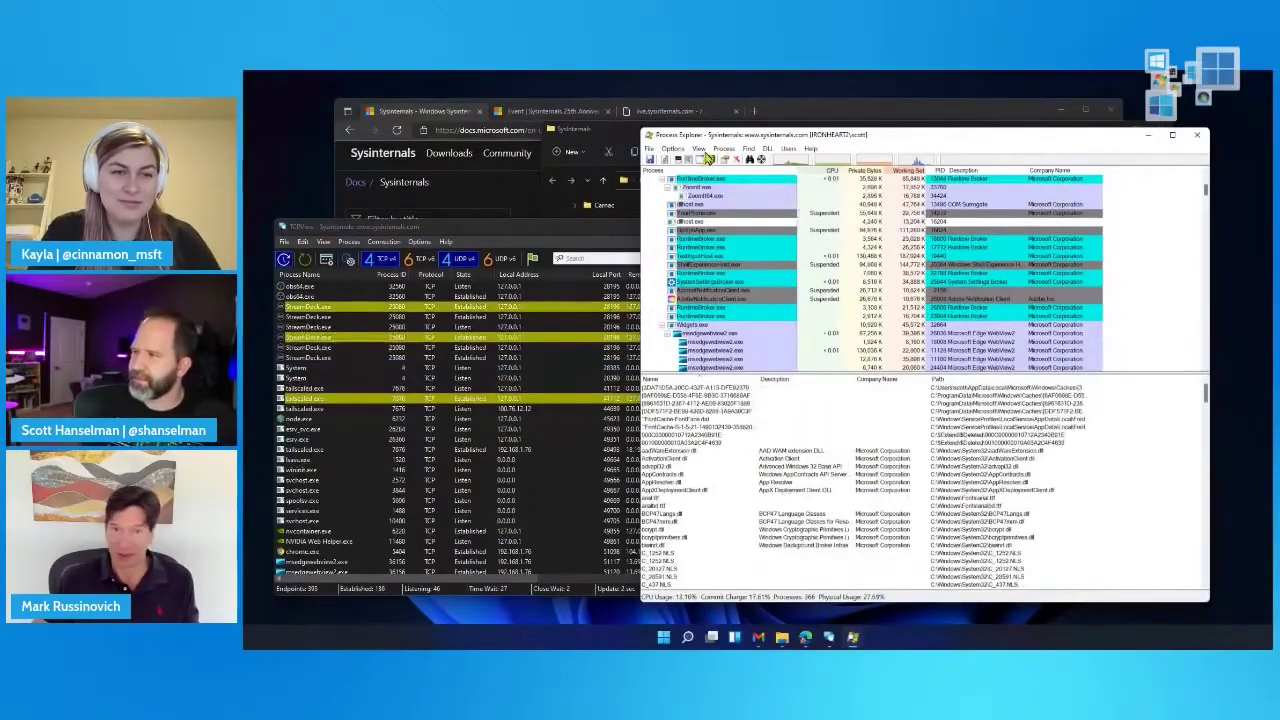
- Show Process Explorer's Lower Pane View options, magnify them, and draw red arrows pointing to DLLs and Handles
left_click(699, 148)
mouse_move(736, 276)
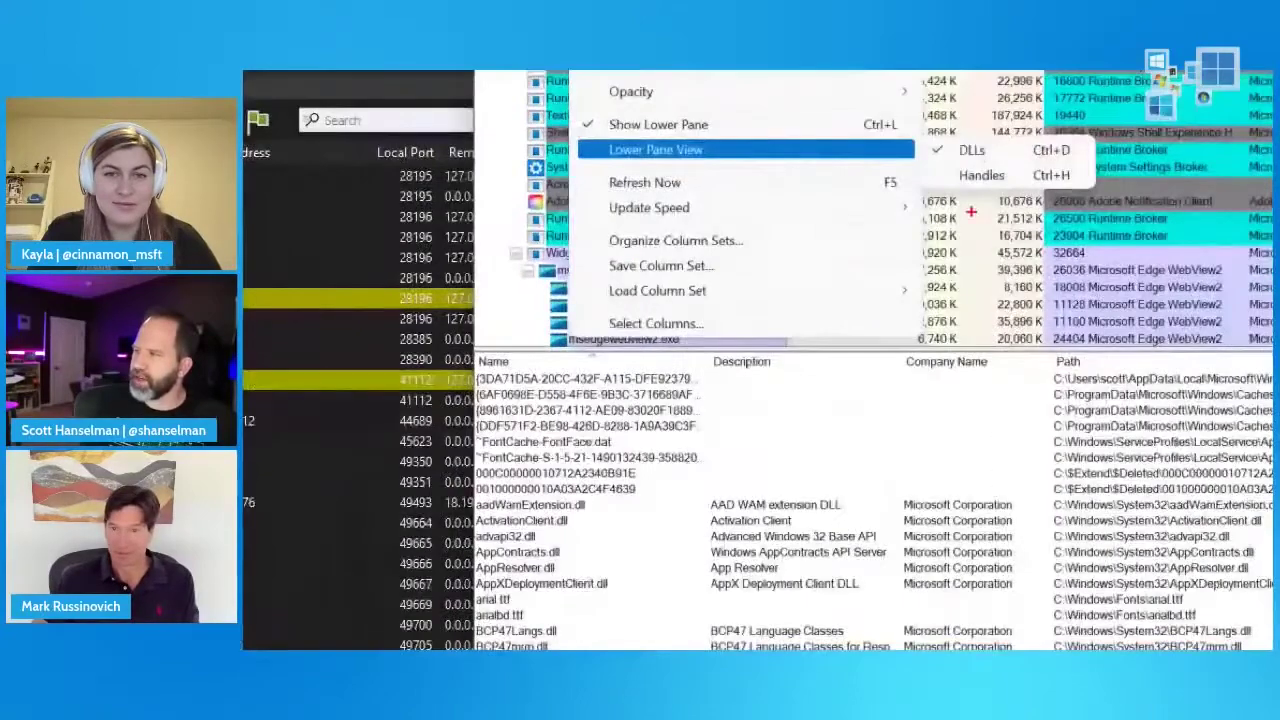
left_click_drag(866, 222, 950, 172)
left_click_drag(796, 188, 935, 145)
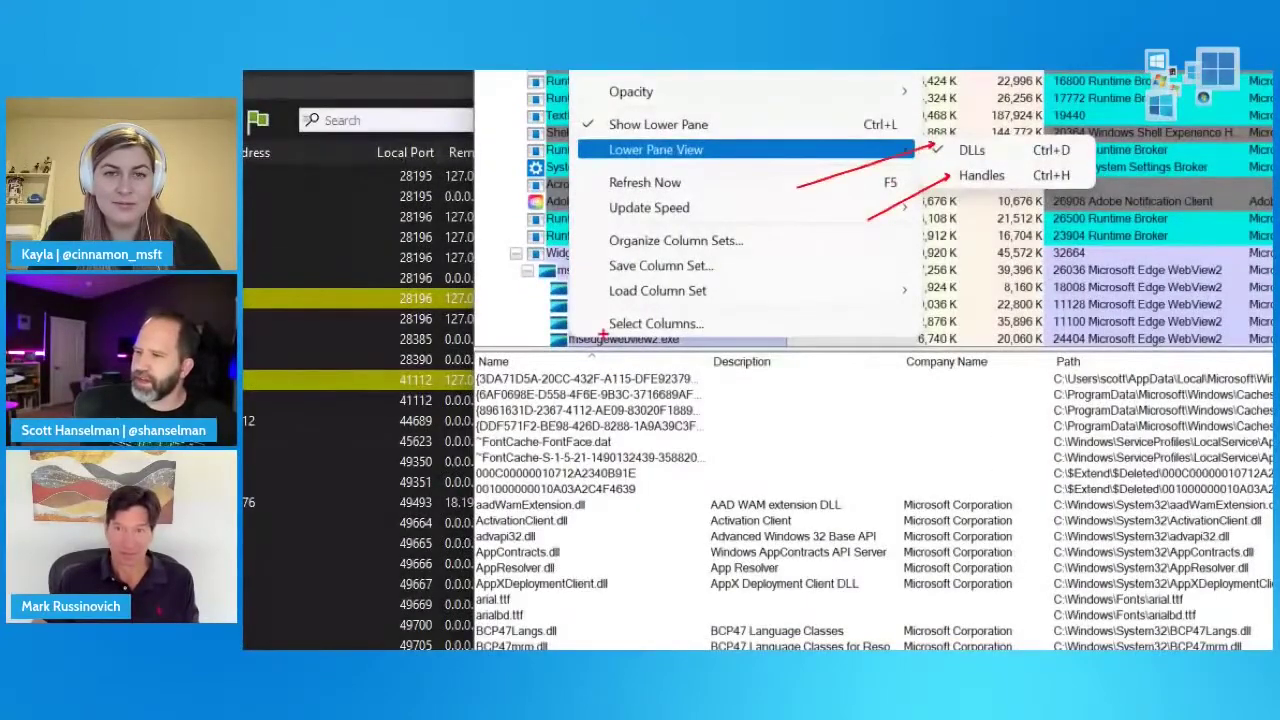
- Box the magnified DLL list in red and draw two red arrows pointing to the Widgets process tree
mouse_move(454, 358)
left_mouse_down()
mouse_move(730, 540)
mouse_move(995, 640)
left_mouse_up()
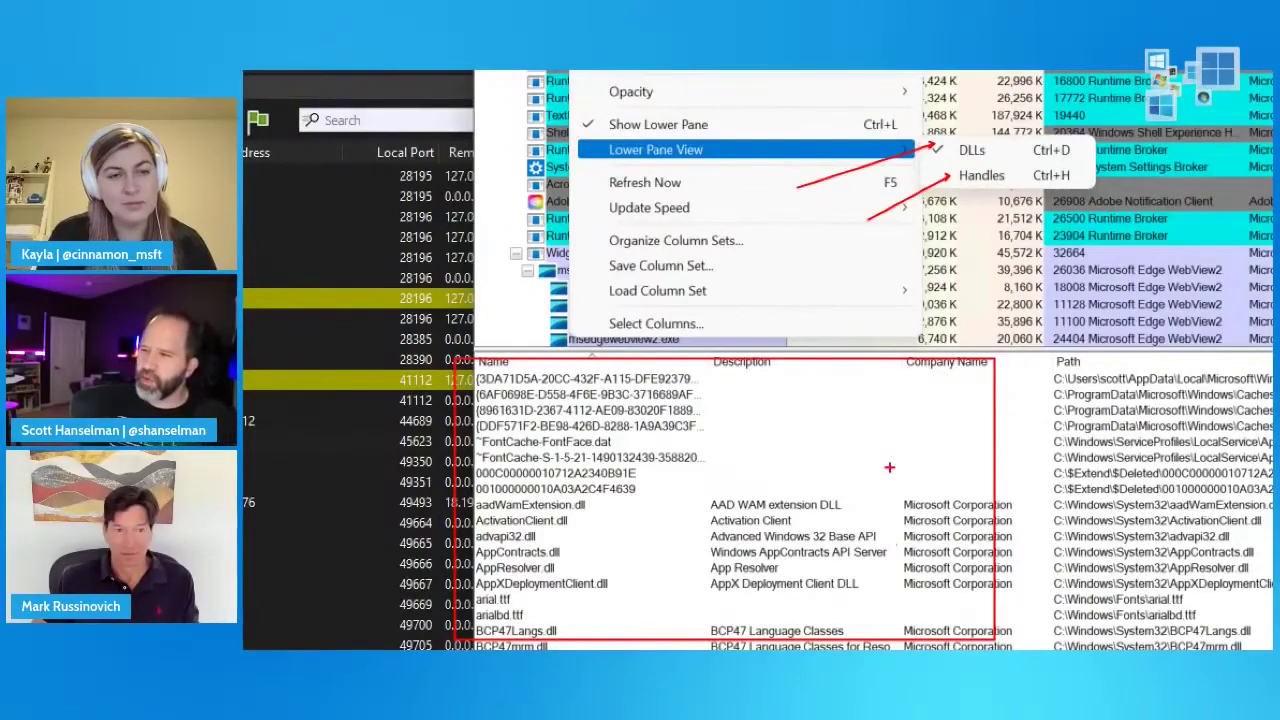
left_click_drag(490, 250, 364, 166)
left_click_drag(509, 316, 370, 394)
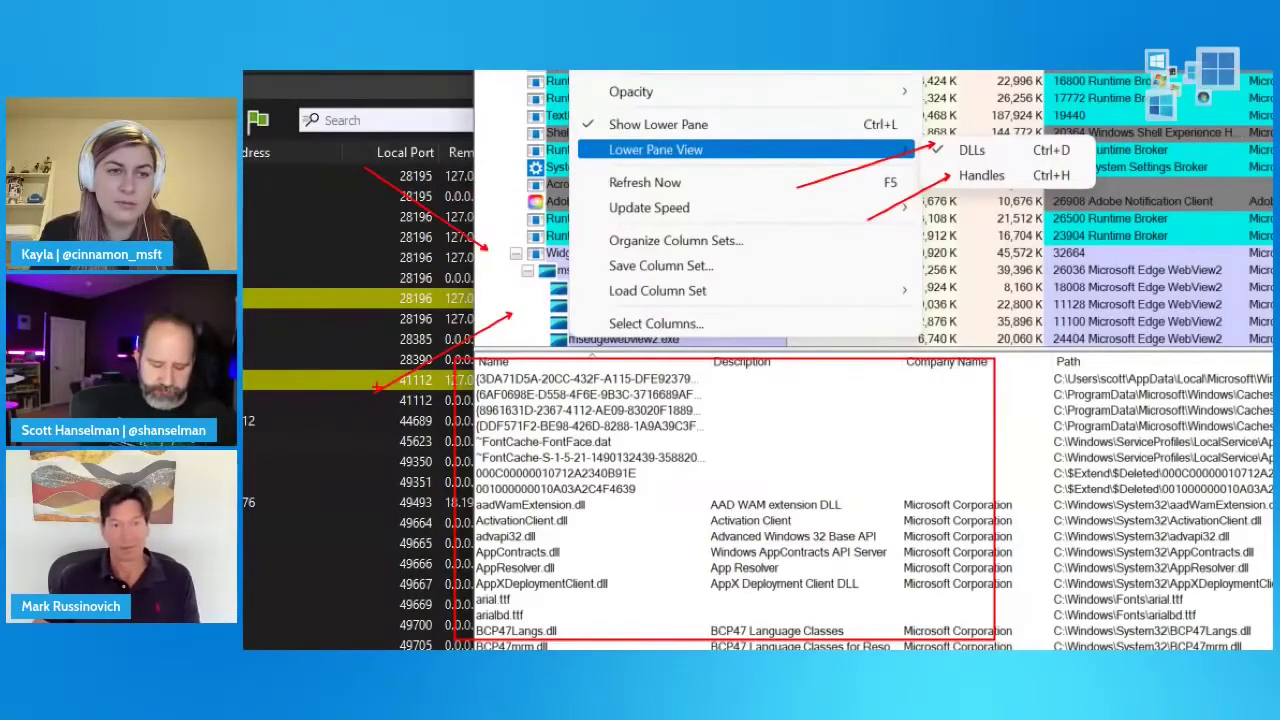
- Draw a horizontal green arrow, an upward blue arrow and a blue rectangle with a freehand scribble over the DLL list
key("g")
left_click_drag(739, 427, 962, 427)
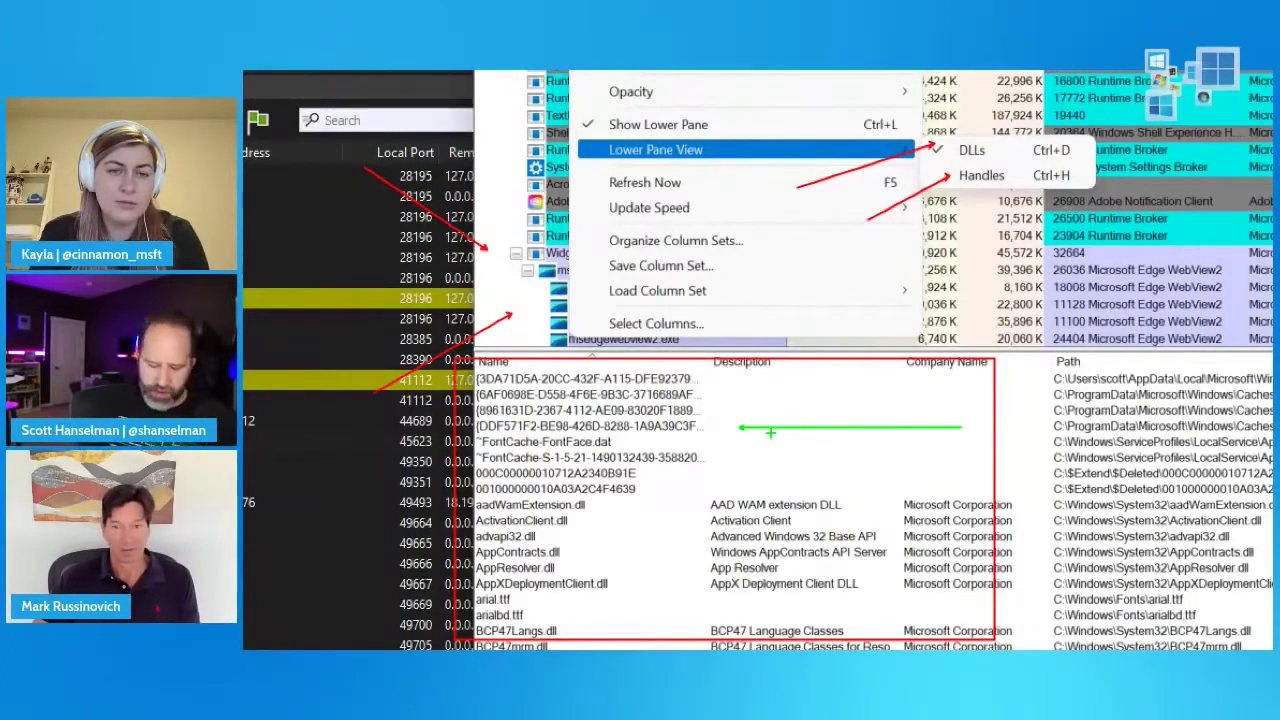
key("b")
left_click_drag(745, 432, 745, 537)
left_click_drag(704, 445, 921, 537)
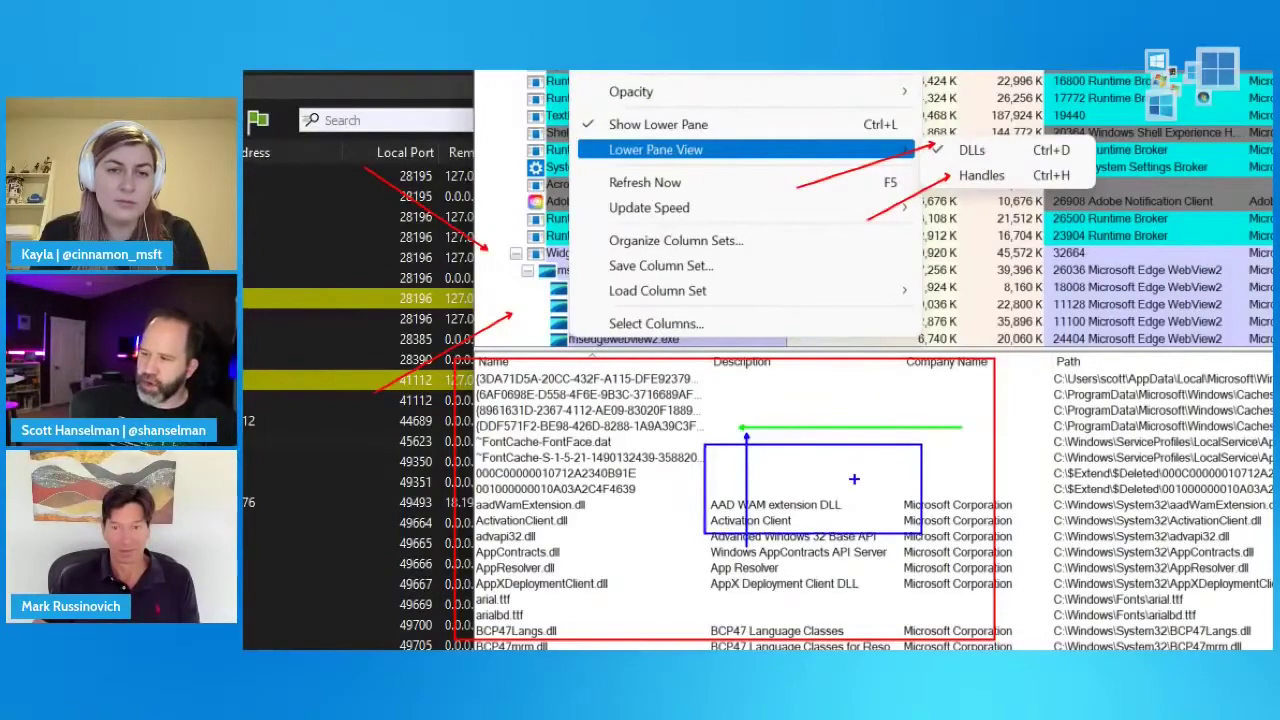
mouse_move(780, 470)
left_mouse_down()
mouse_move(825, 530)
mouse_move(855, 469)
left_mouse_up()
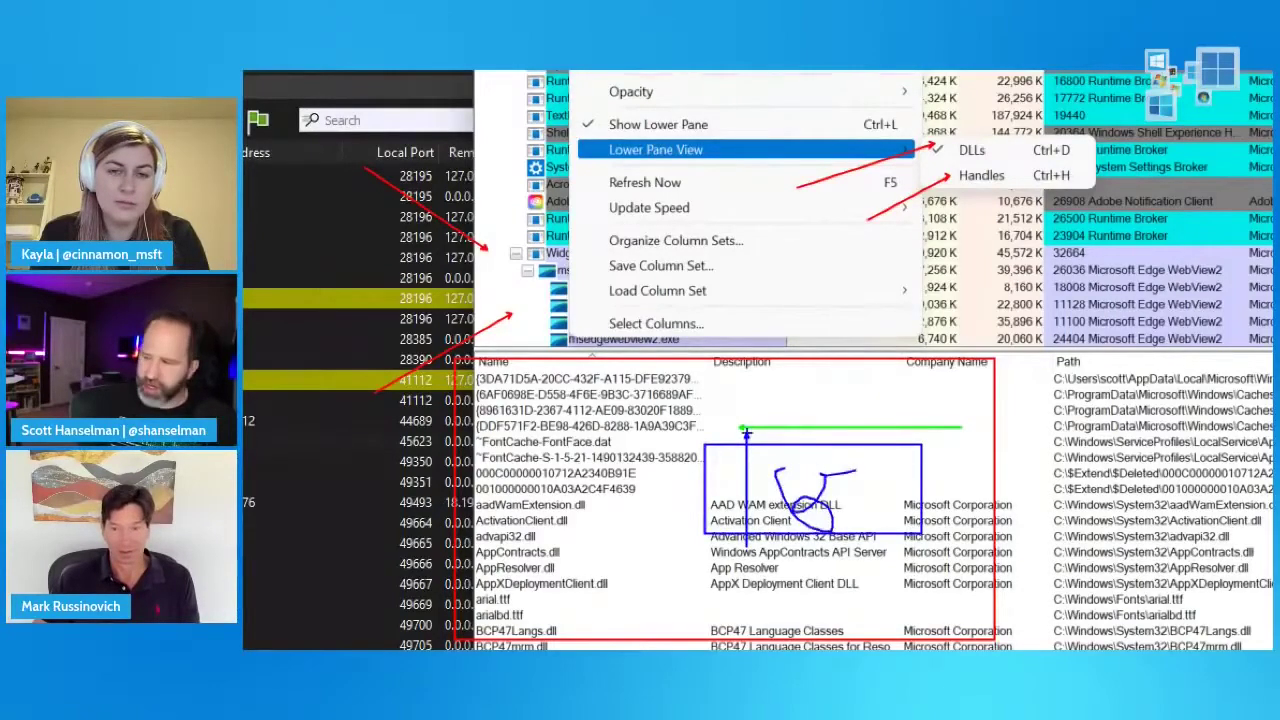
- Draw blue and yellow rectangles with green and red arrows on a fresh magnified Process Explorer view, and exit the magnifier
scroll(733, 427, "down", 3)
scroll(773, 407, "up", 3)
left_click_drag(740, 384, 867, 482)
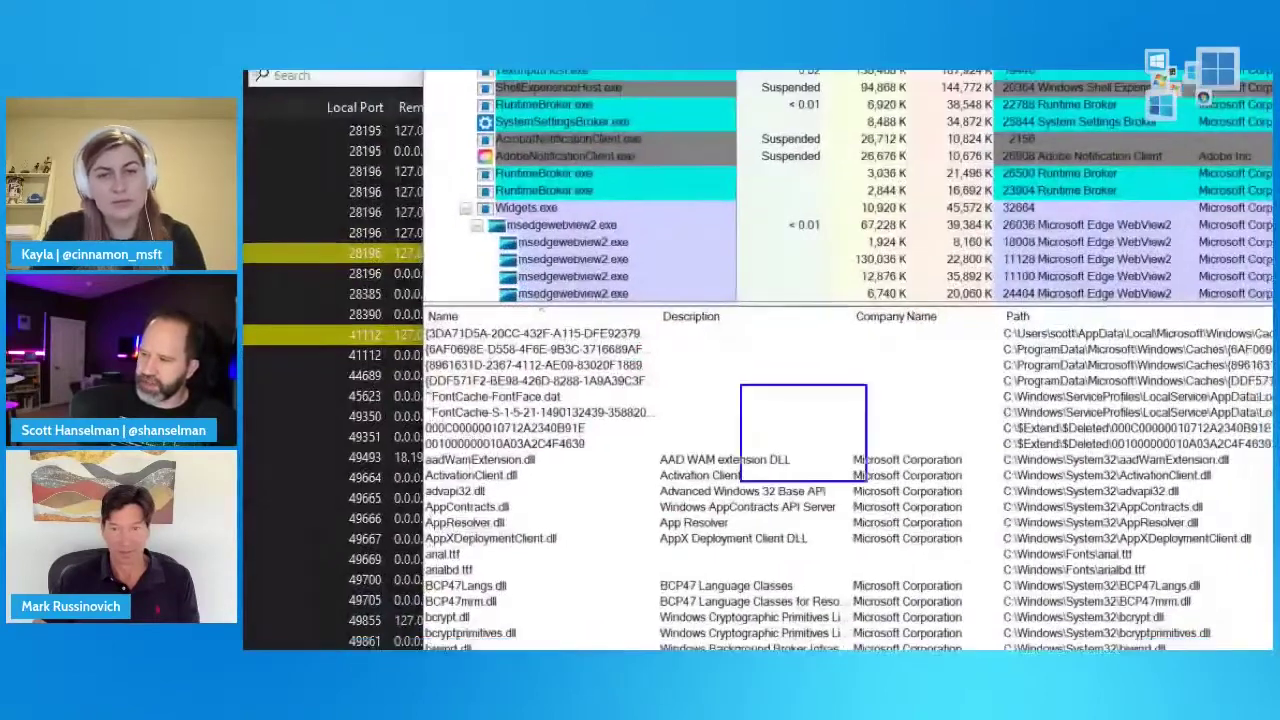
key("y")
left_click_drag(535, 380, 678, 500)
left_click_drag(727, 342, 808, 224)
key("r")
left_click_drag(913, 424, 1095, 328)
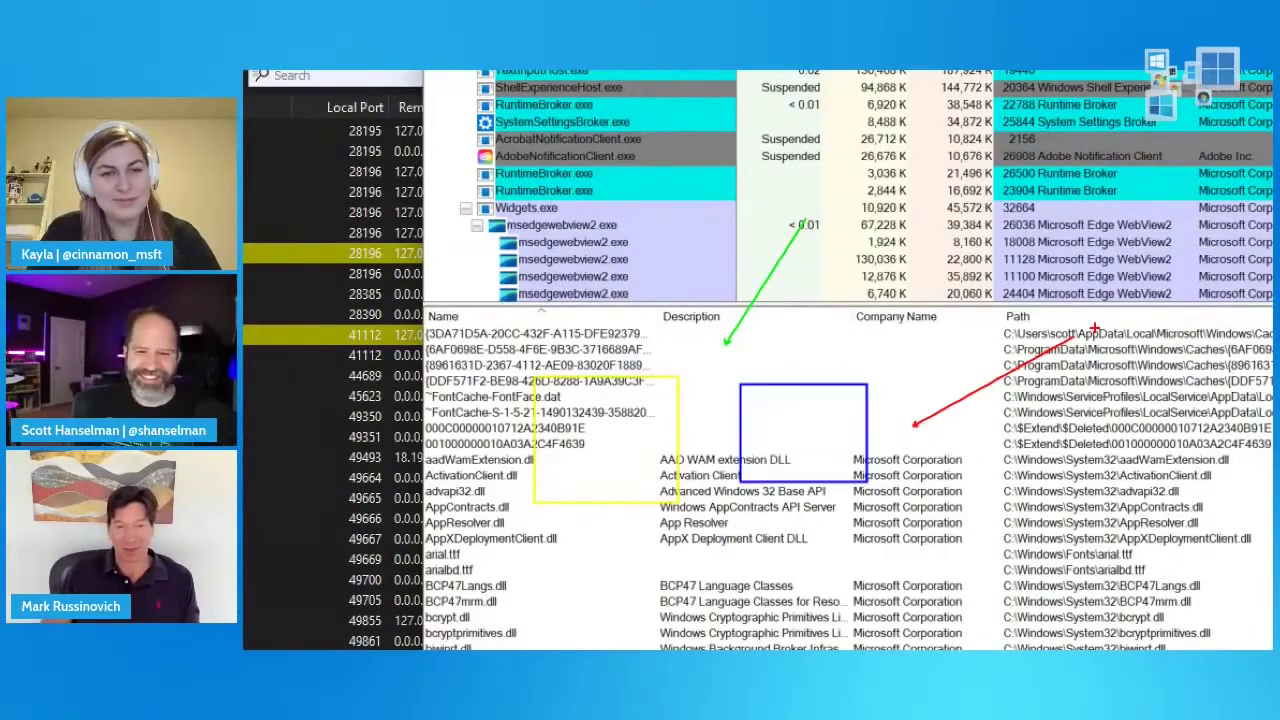
key("Escape")
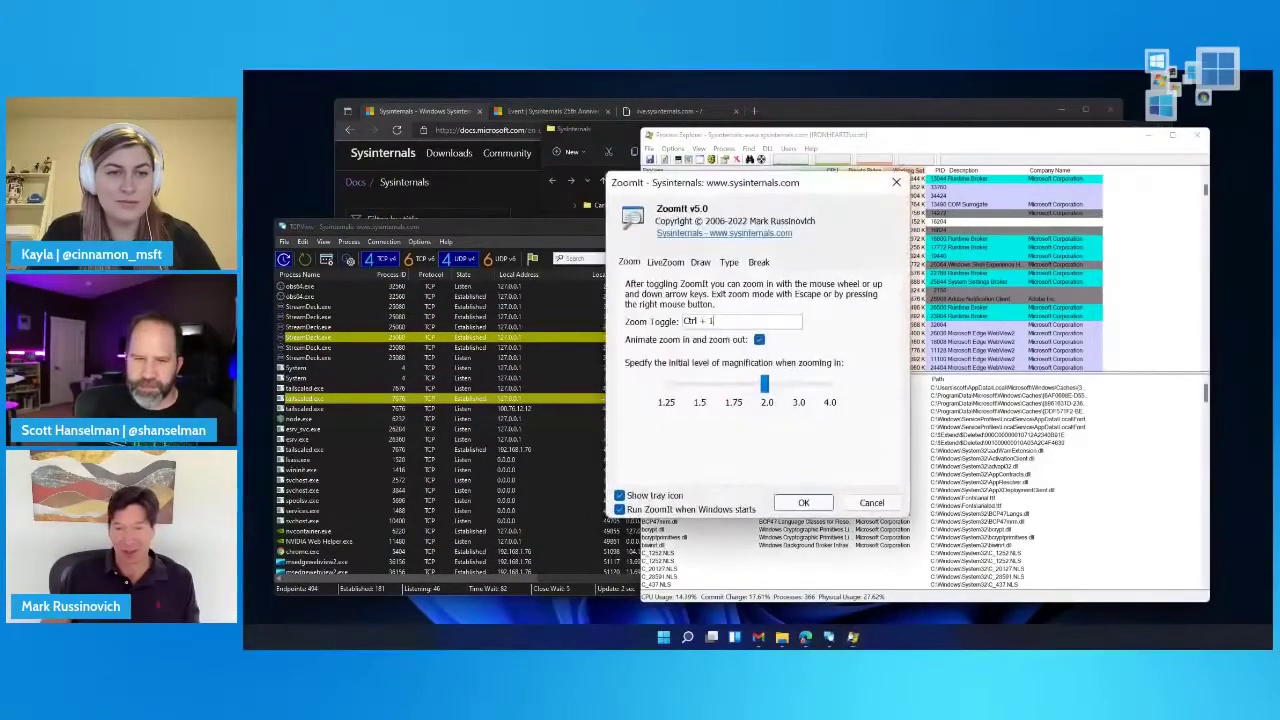
- Review ZoomIt's LiveZoom, Draw and Type settings, and close the settings dialog
left_click(665, 262)
left_click(701, 263)
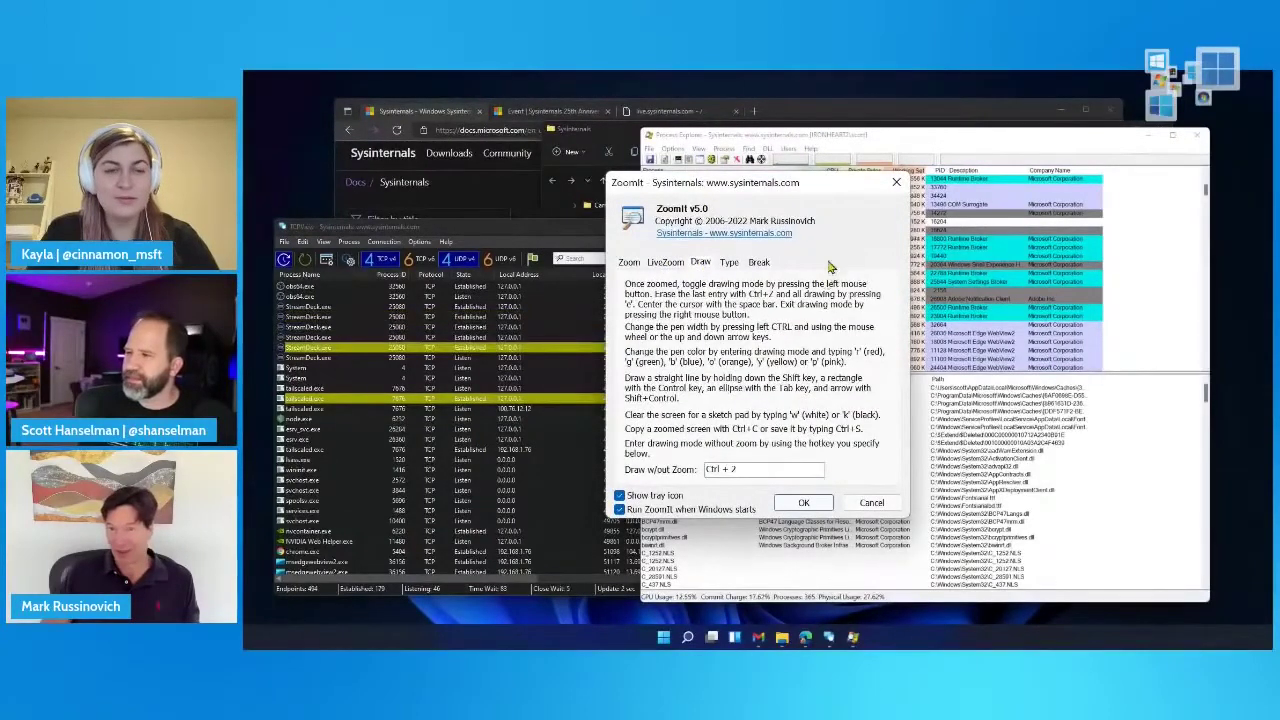
left_click_drag(813, 192, 790, 186)
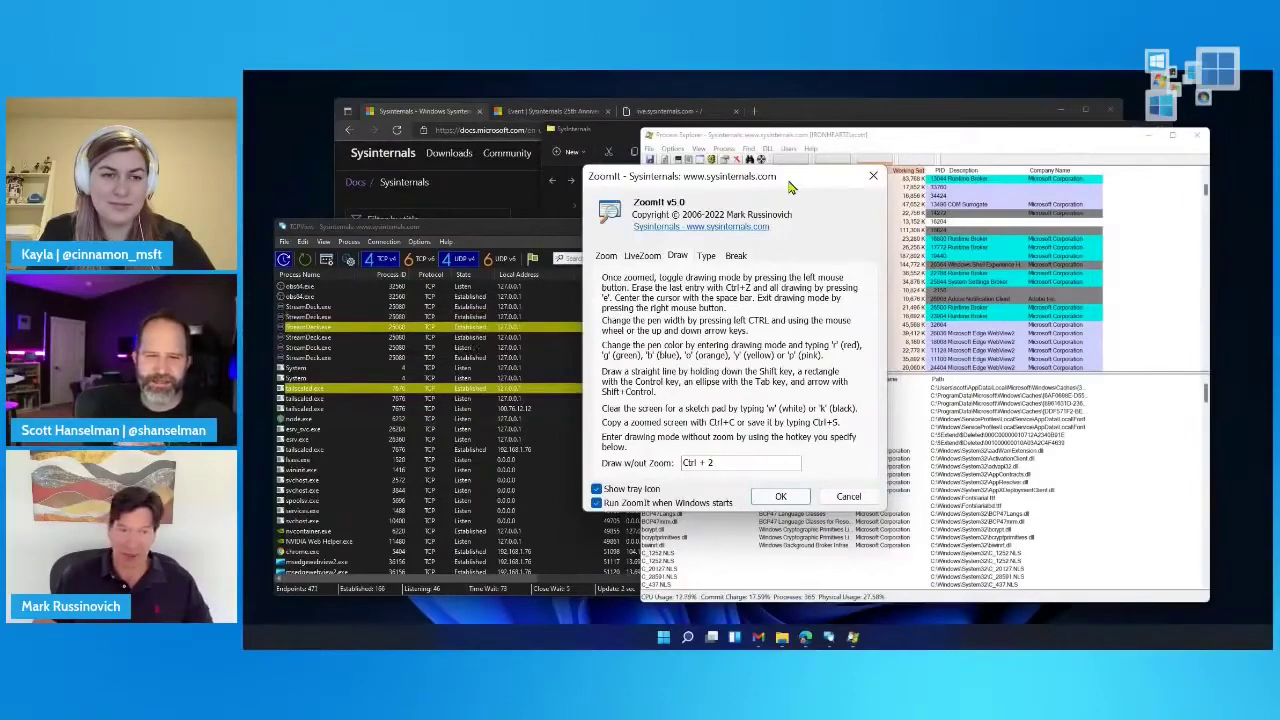
left_click(706, 255)
left_click(873, 175)
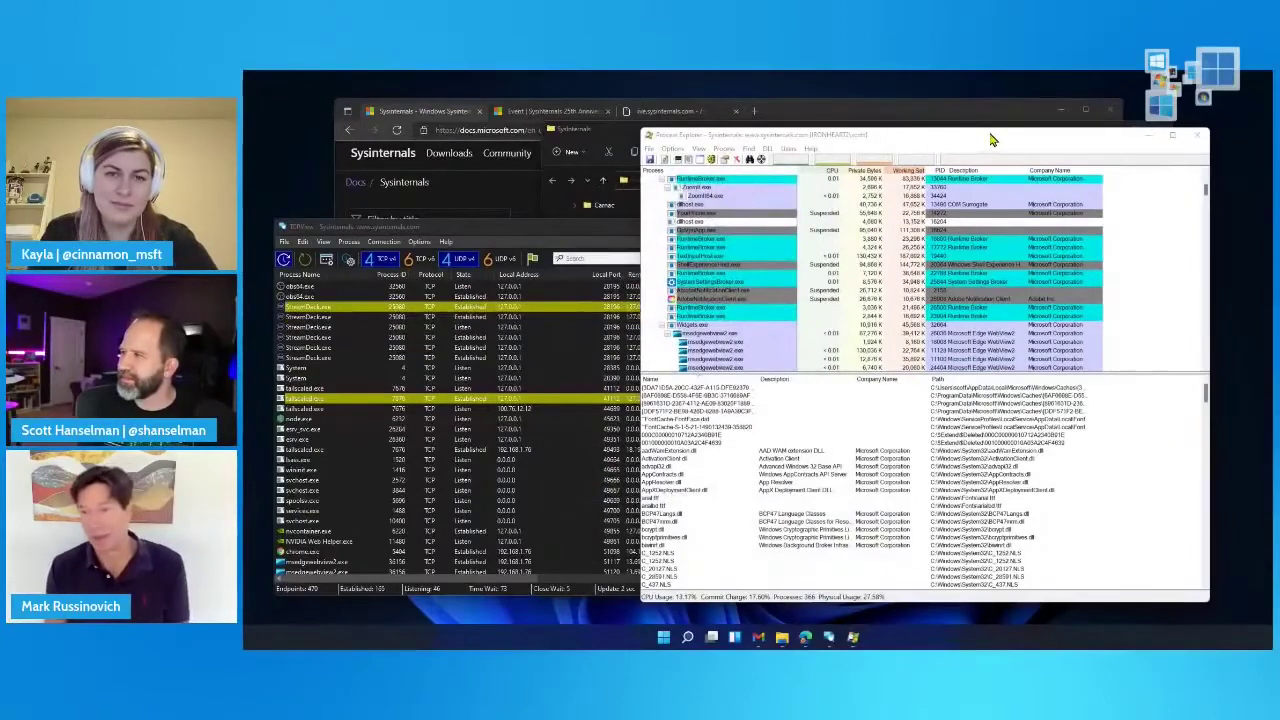
- Move the Process Explorer window lower, bring the Sysinternals folder forward, and minimize Process Explorer
left_click_drag(994, 127, 984, 283)
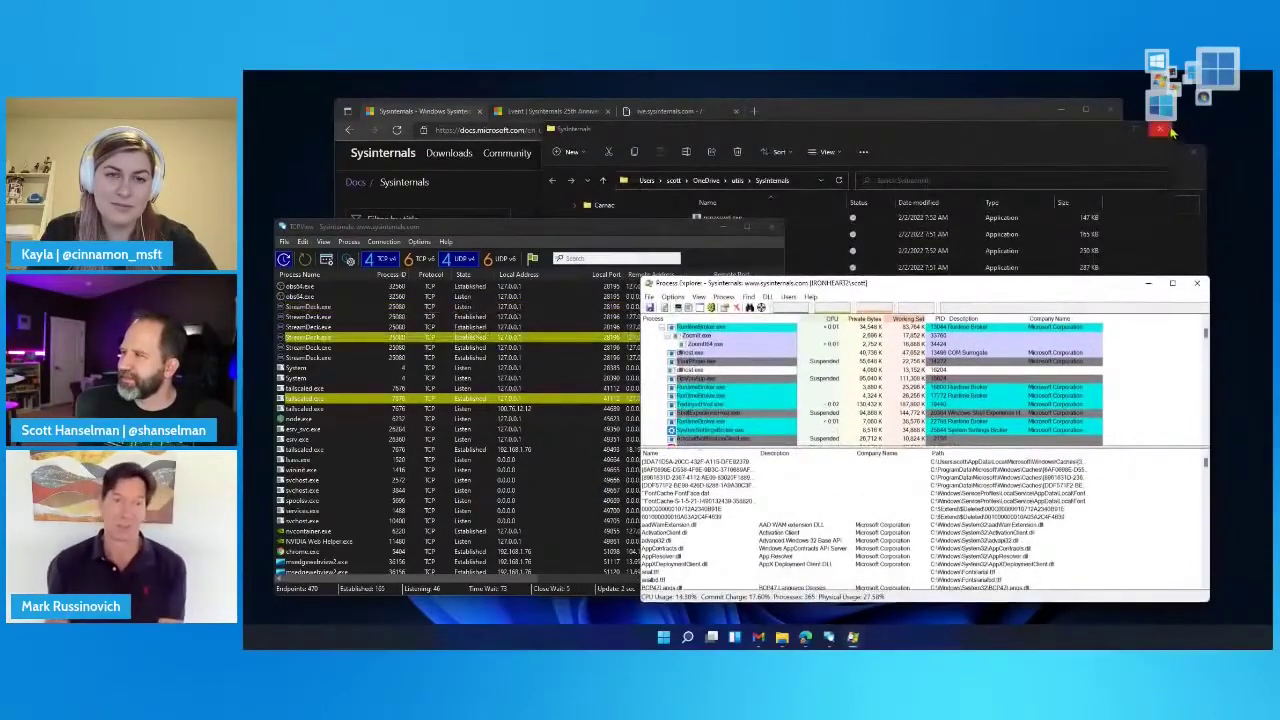
left_click(967, 158)
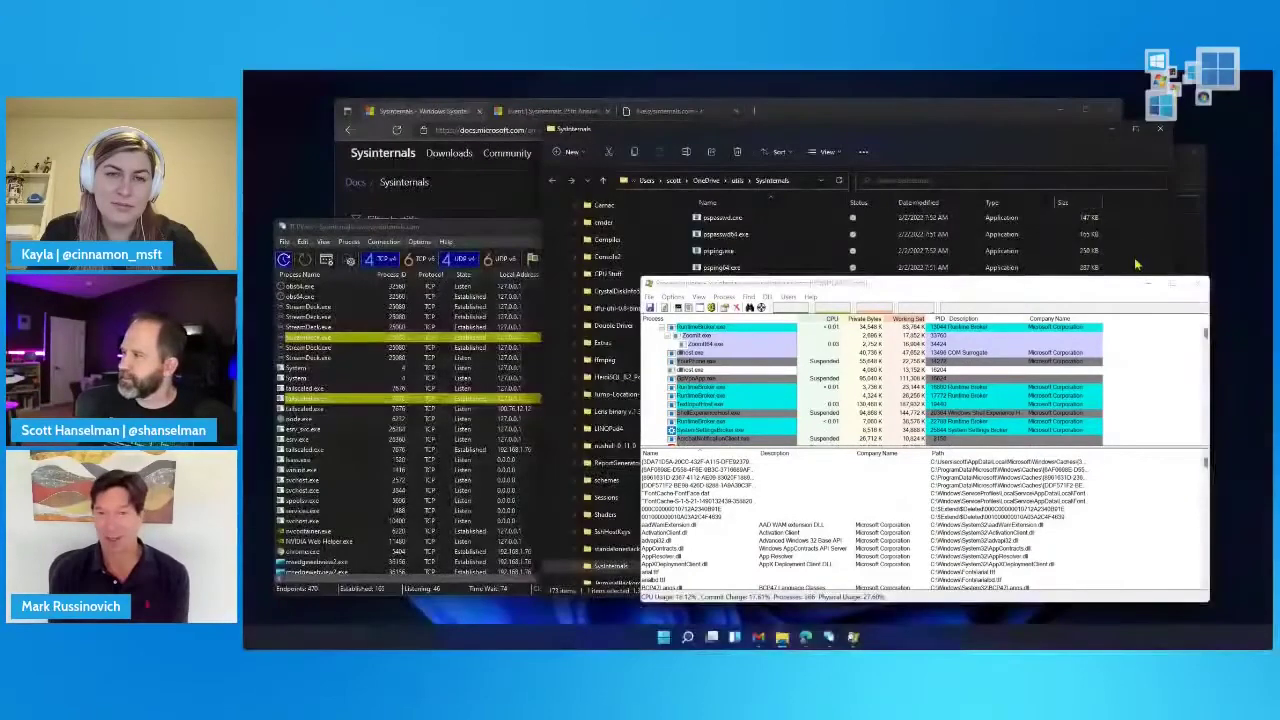
left_click(1148, 284)
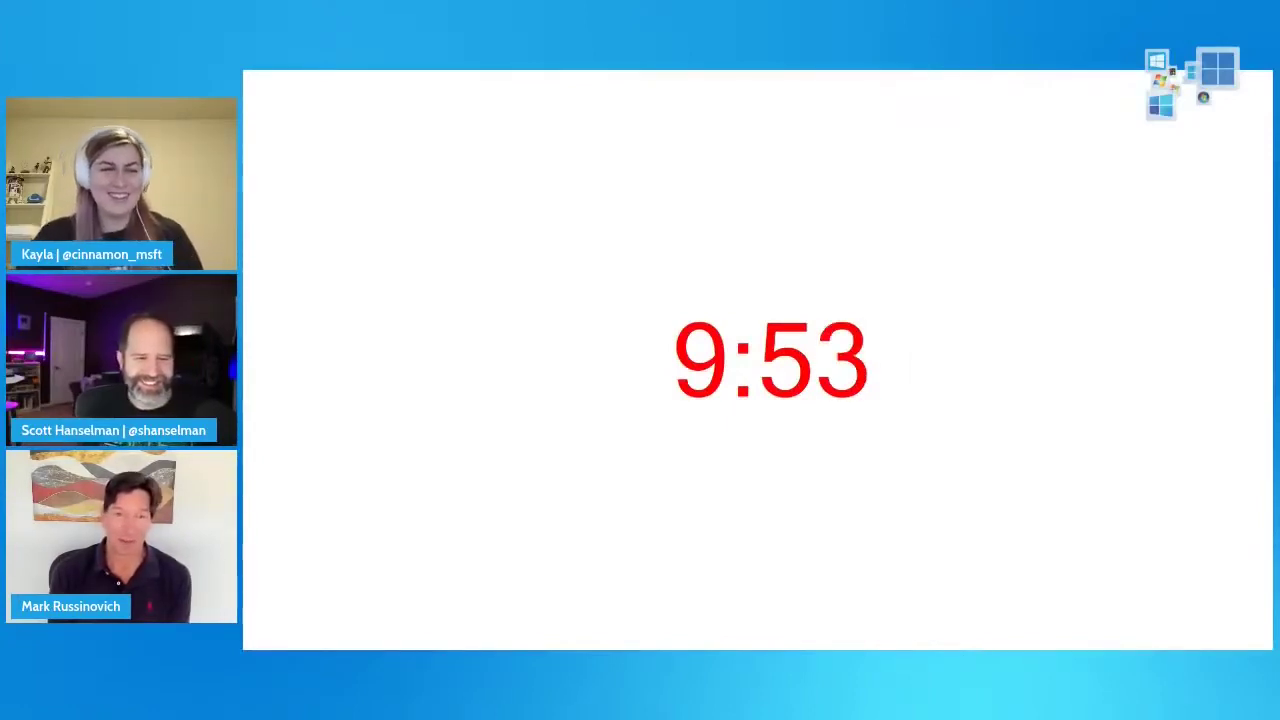
- Adjust ZoomIt's break timer up and down, and bring the countdown to 5:00
key("Up")
key("Up")
key("Up")
key("Down")
key("Down")
key("Down")
key("Down")
key("Down")
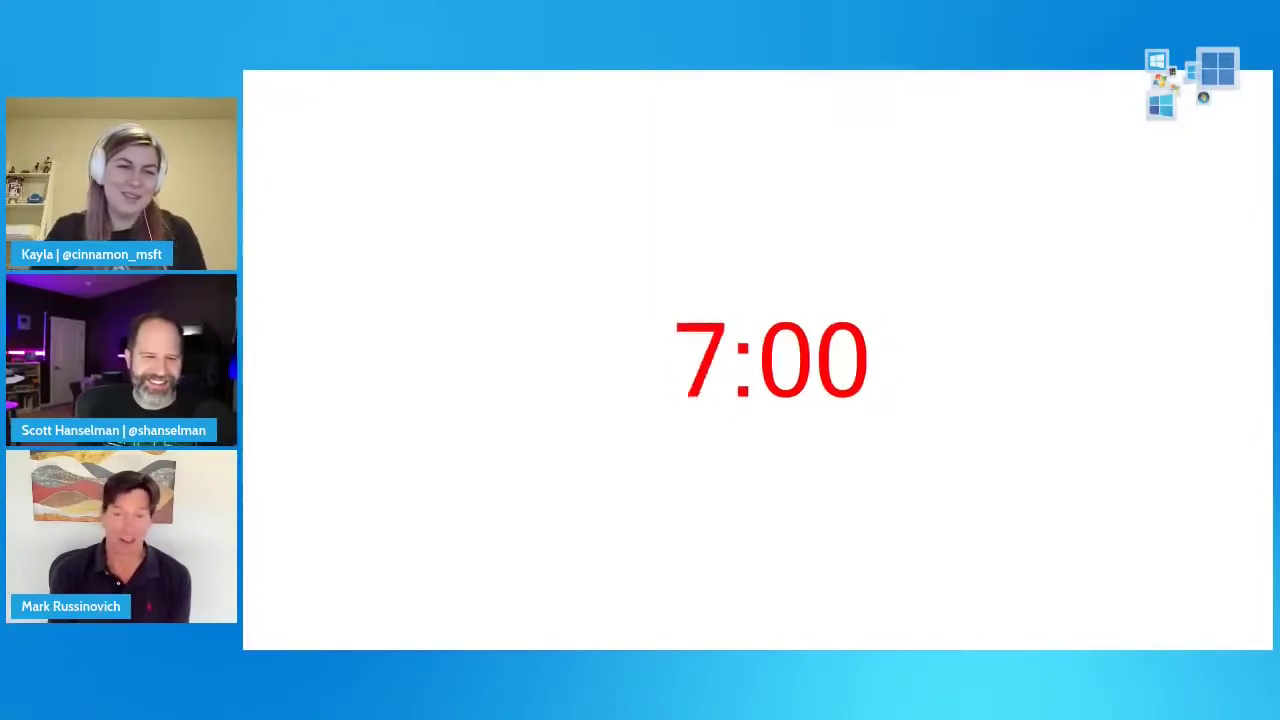
key("Down")
key("Down")
key("Down")
key("Up")
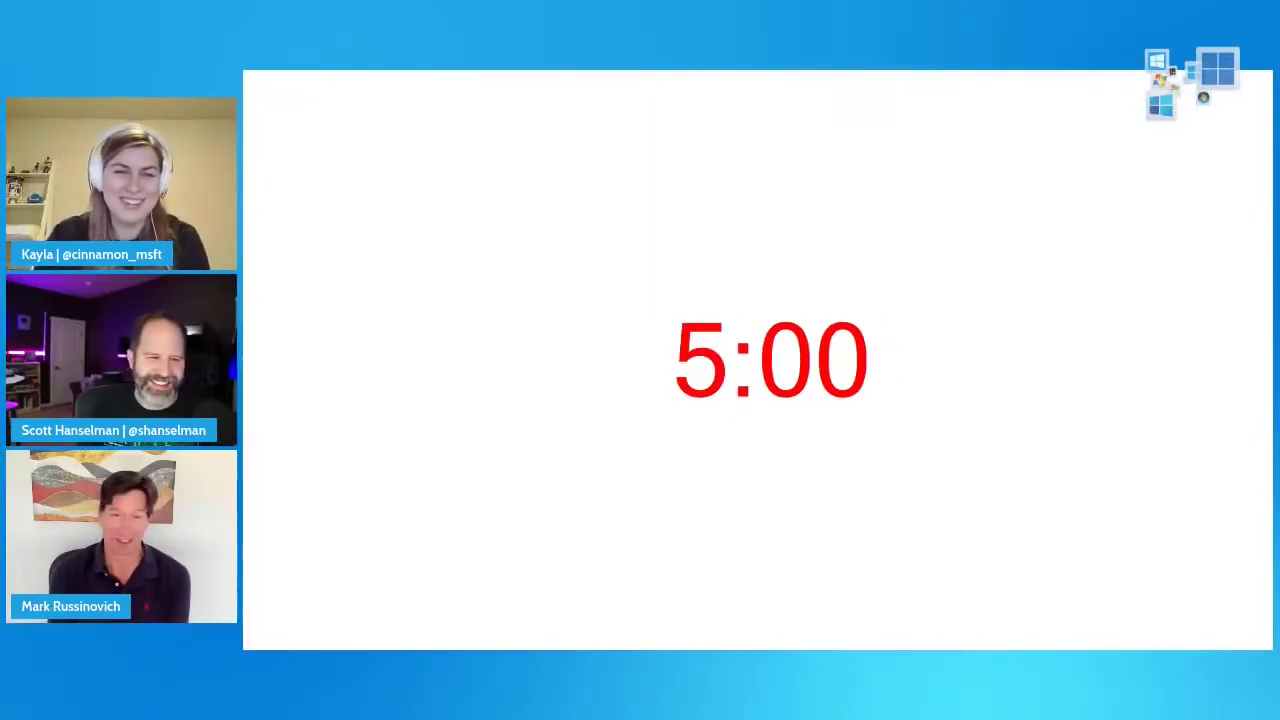
key("Up")
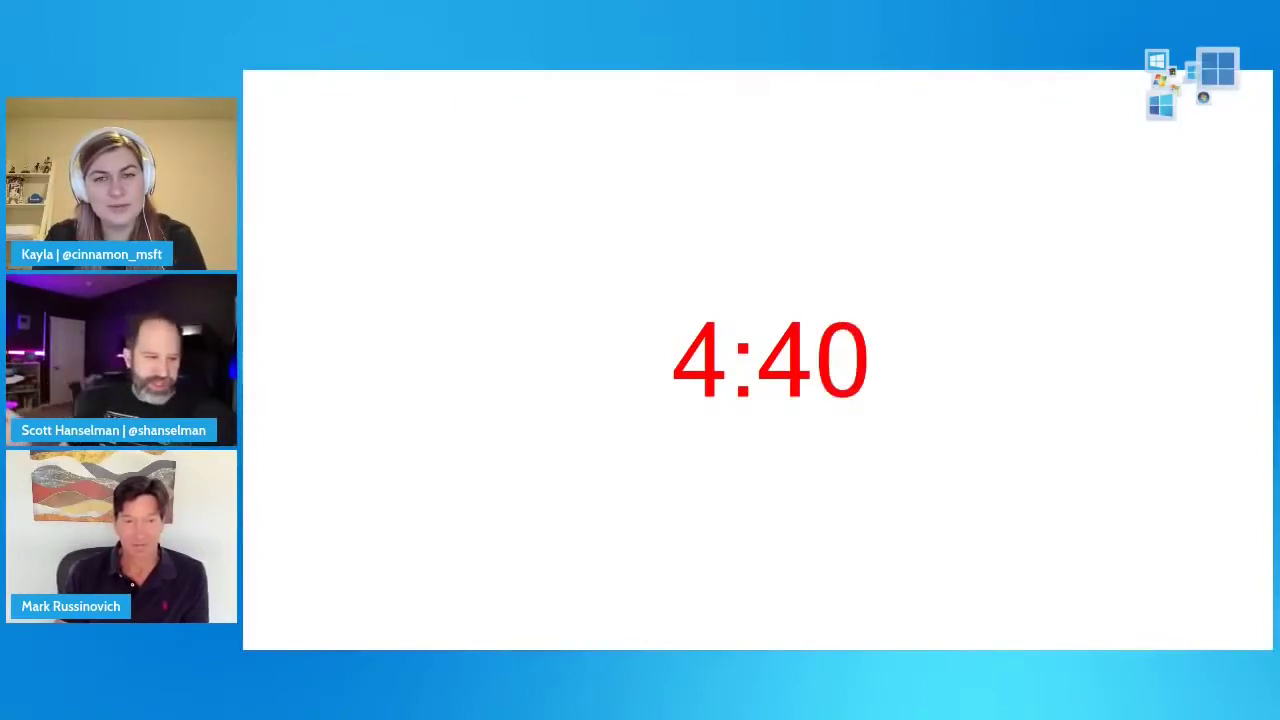
- Raise the break timer's countdown to about ten minutes and exit the timer
key("Up")
key("Up")
key("Up")
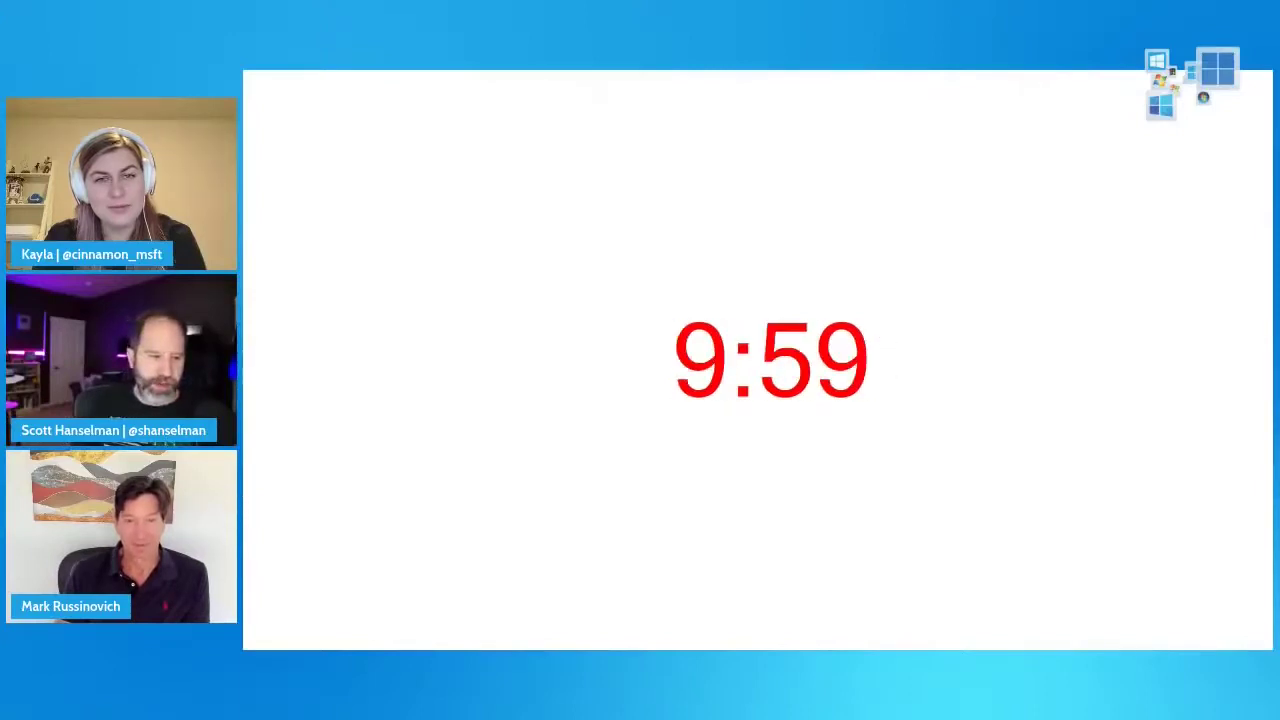
key("Escape")
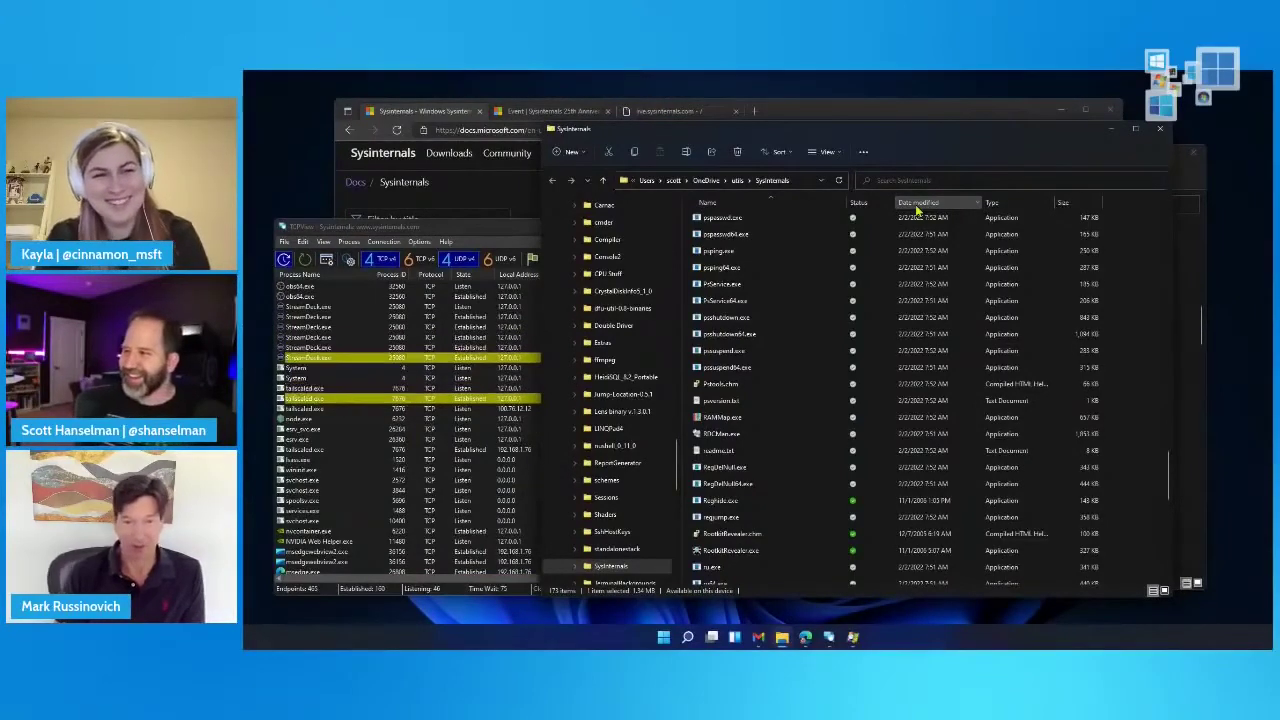
- Clear the remaining folder, browser and TCPView windows away to show the empty desktop
left_click_drag(545, 128, 570, 147)
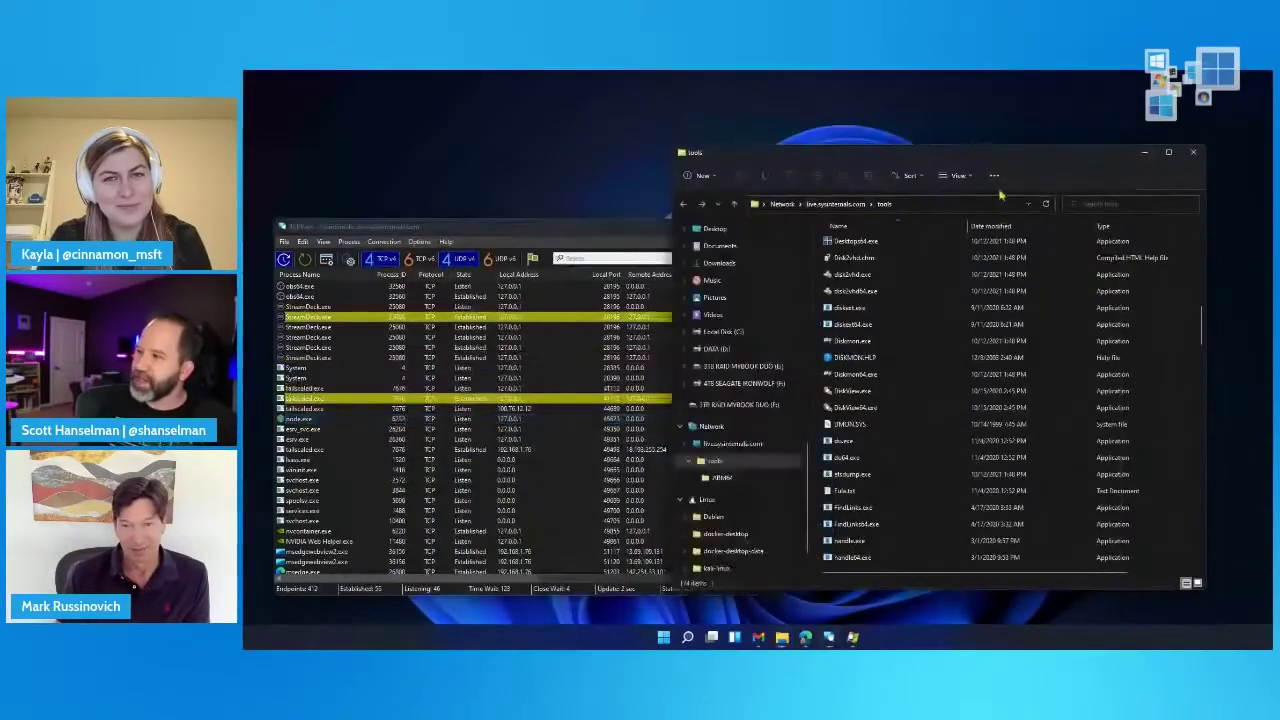
left_click(1145, 152)
left_click(722, 227)
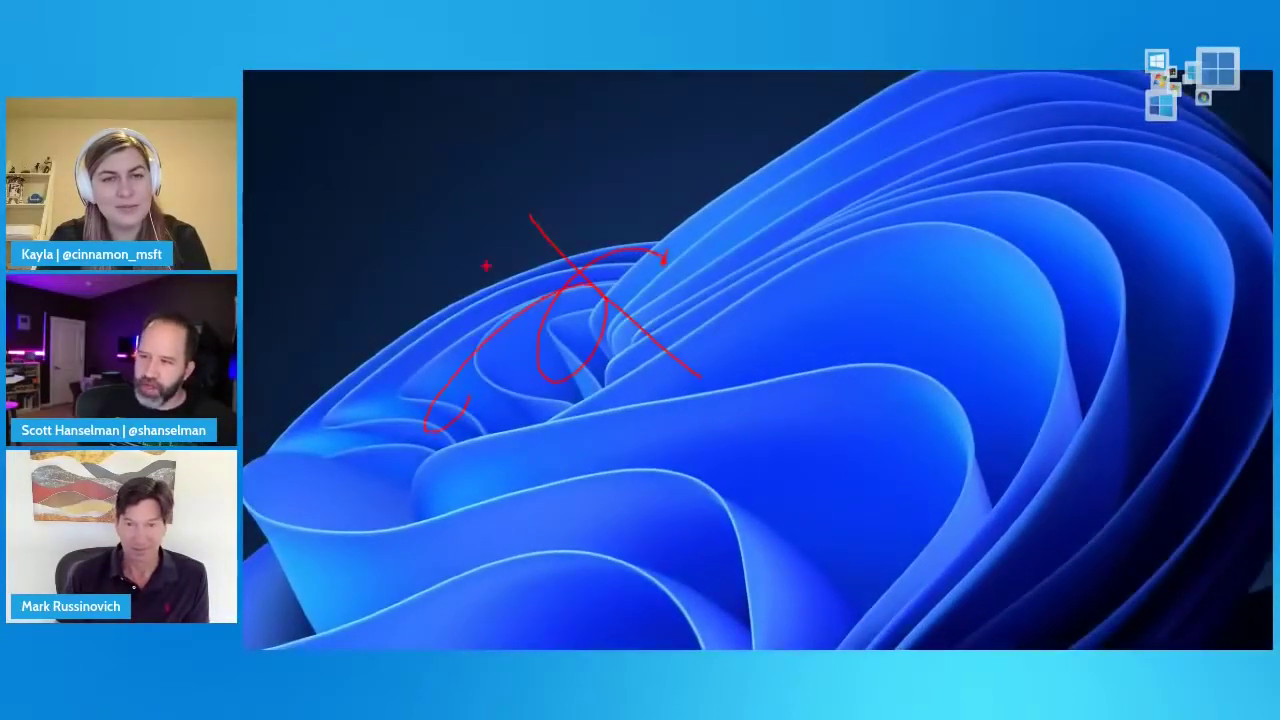
- Draw a red arrow and rectangle on the magnified desktop, switch to a white sketch pad with a blue pen, and exit
left_click_drag(486, 265, 325, 170)
left_click_drag(586, 125, 911, 236)
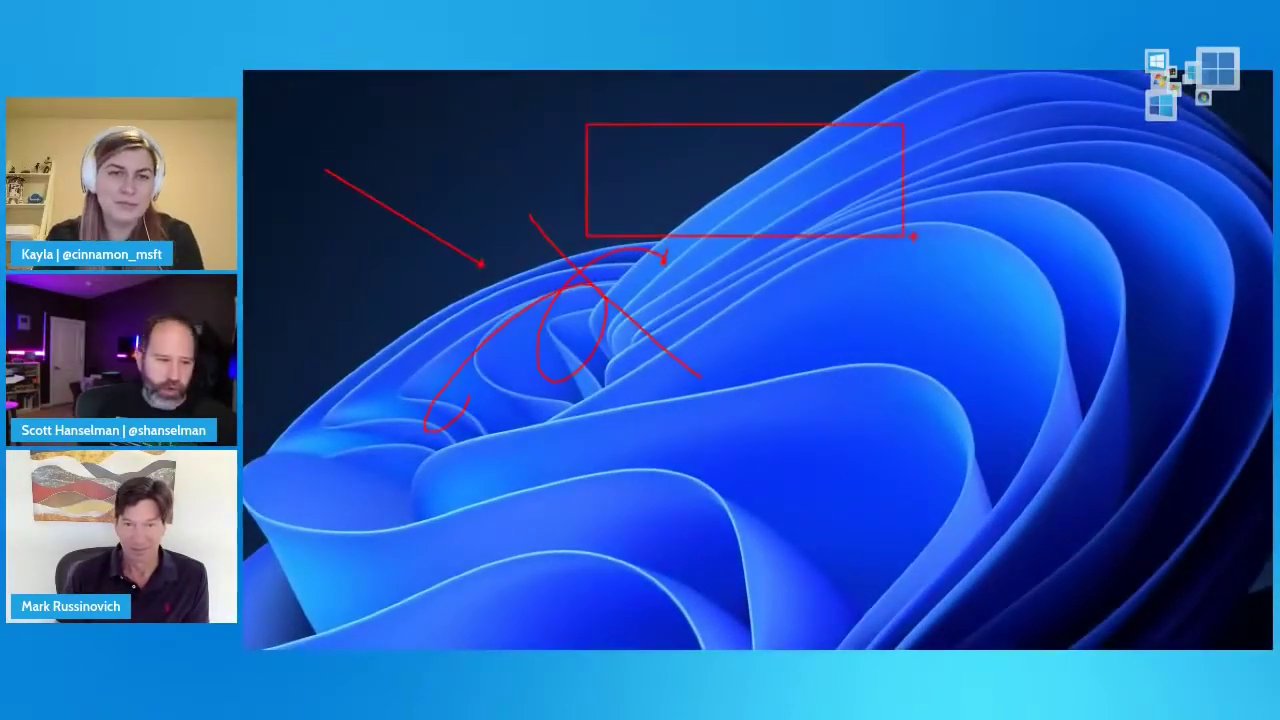
key("w")
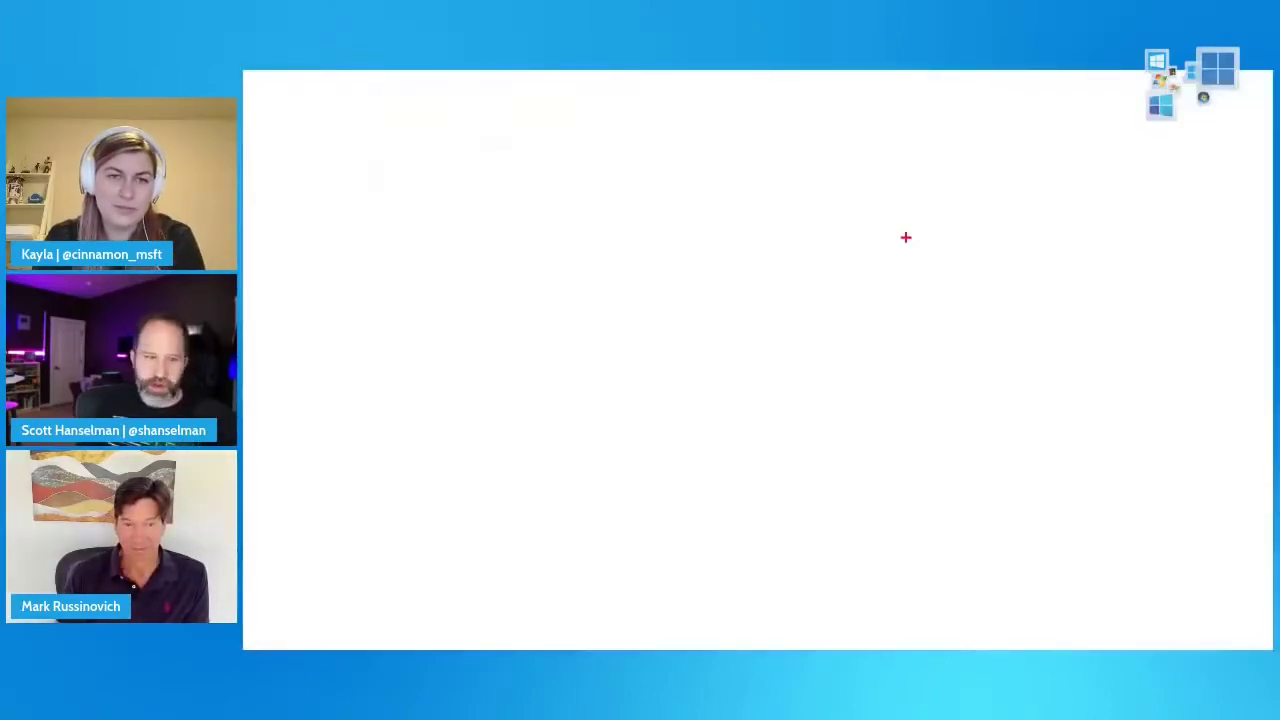
key("b")
key("Escape")
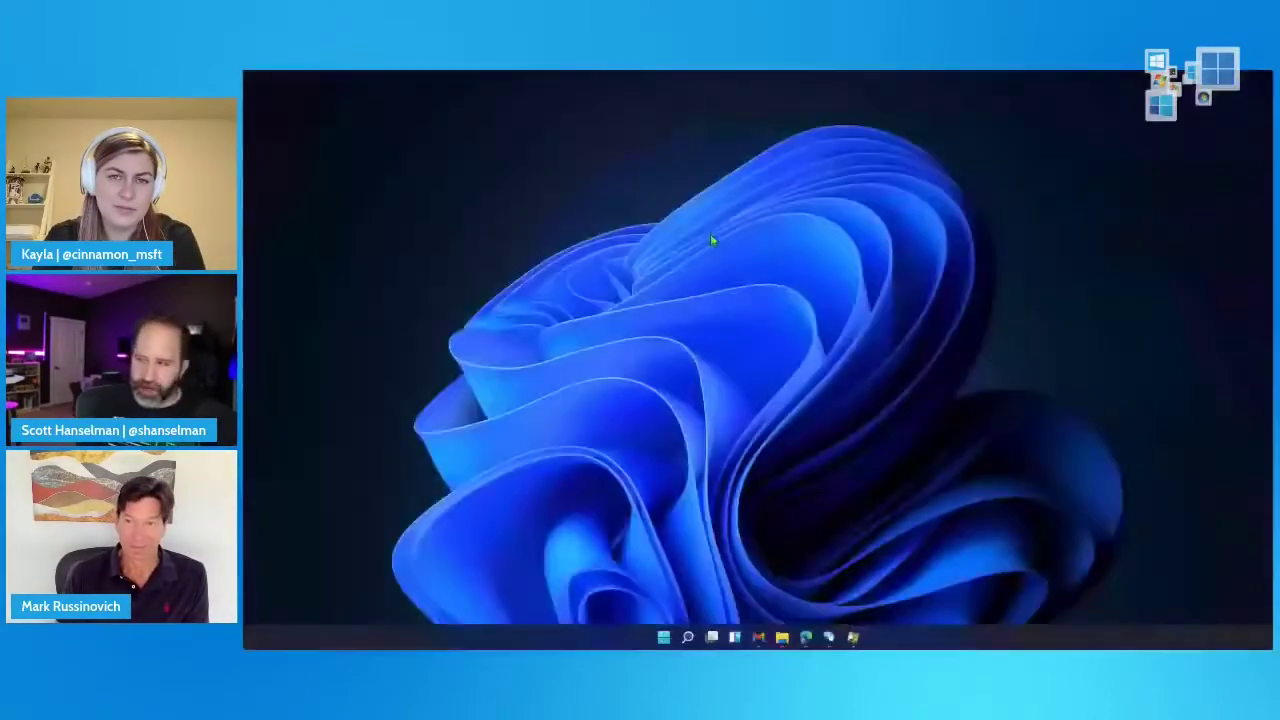
key("ctrl+1")
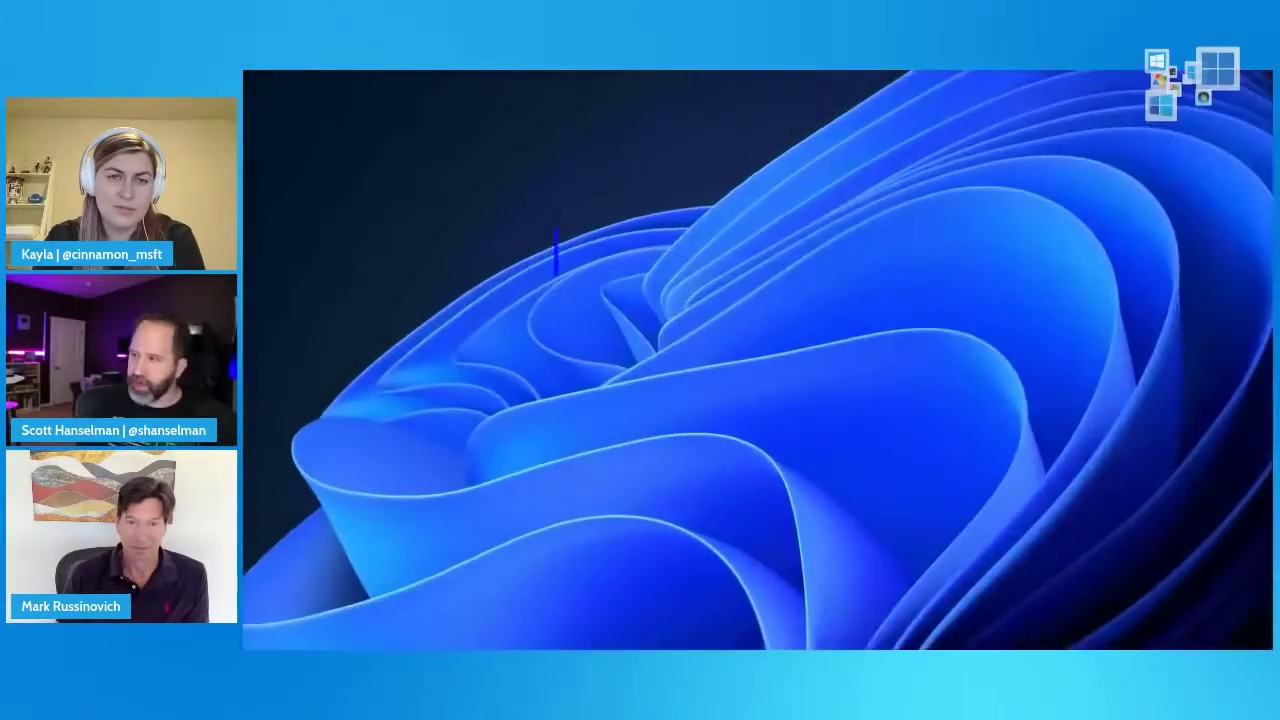
type("noe one")
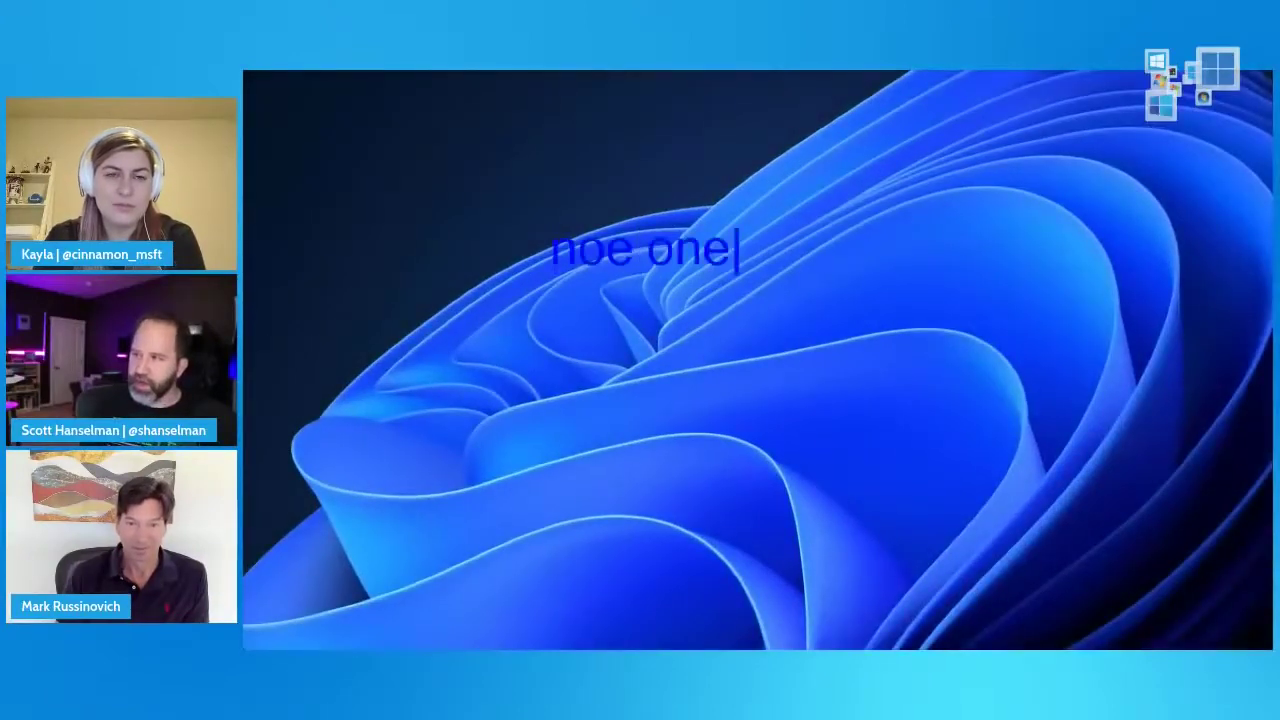
key("BackSpace")
key("BackSpace")
key("BackSpace")
key("BackSpace")
key("BackSpace")
key("BackSpace")
key("BackSpace")
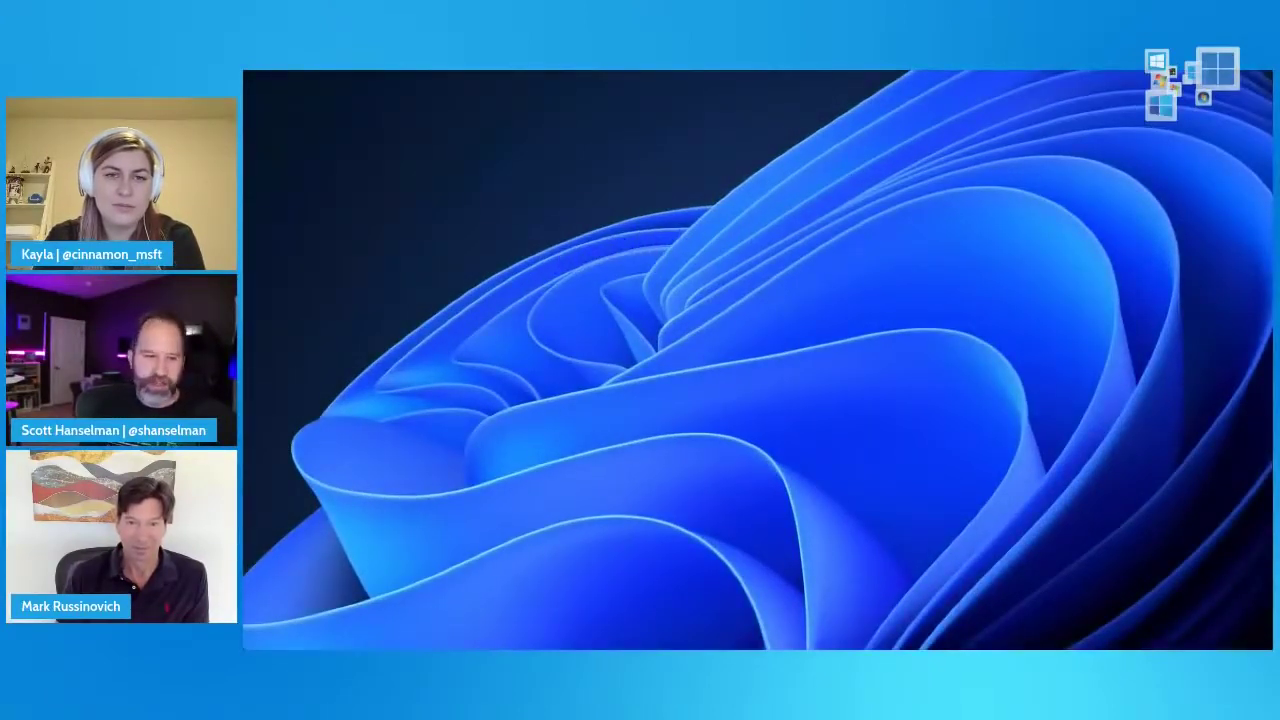
key("Escape")
- Write "what" and, two lines below, "you can type on the screen??!?" in red on the magnified desktop, and exit the zoom
key("ctrl+1")
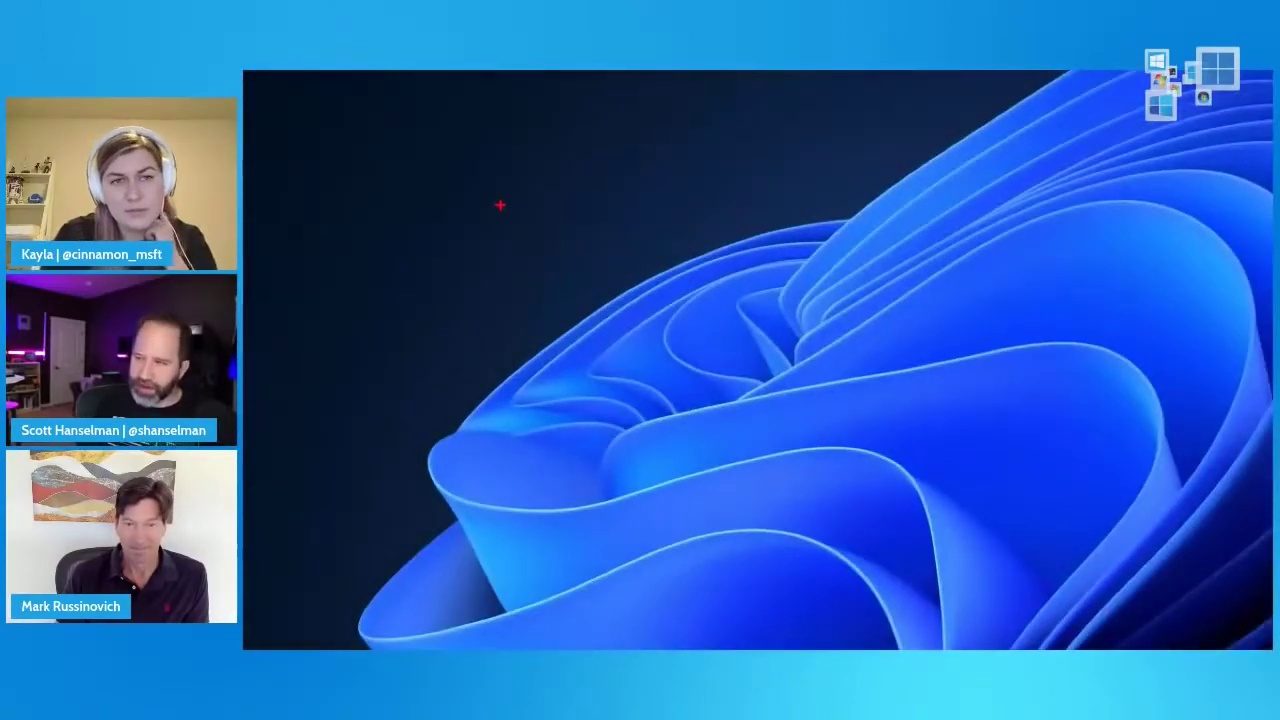
key("t")
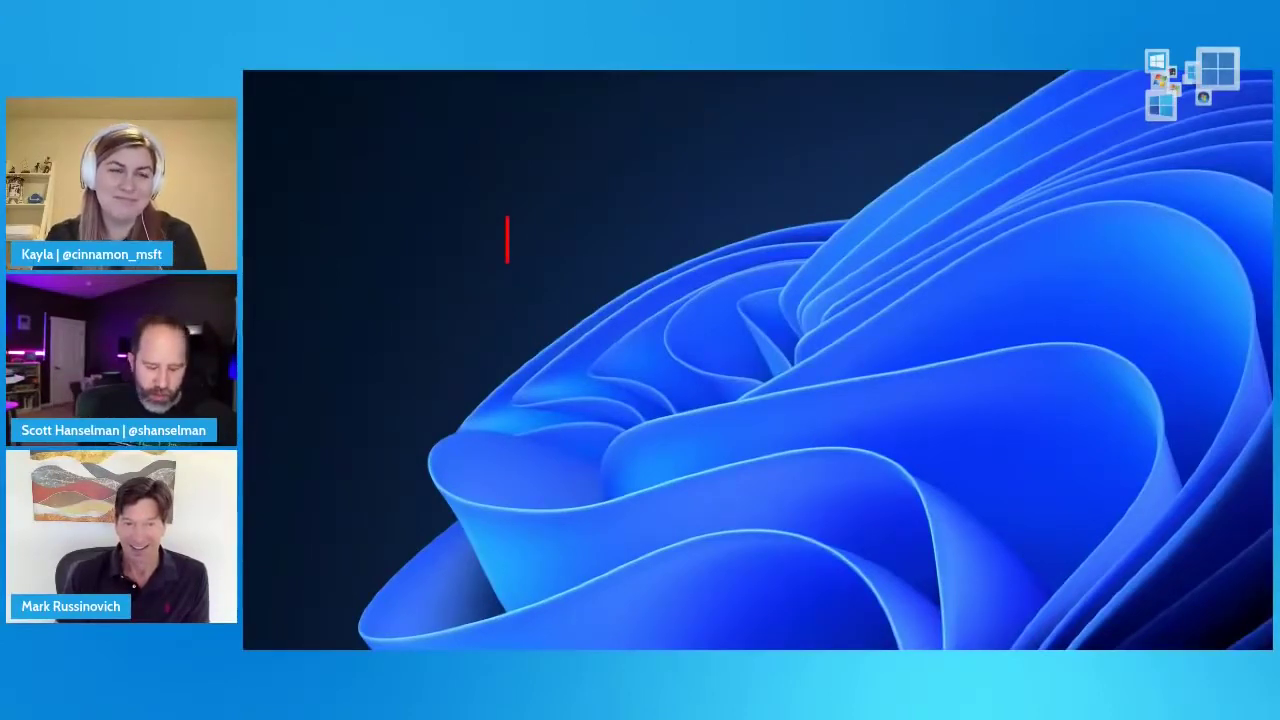
type("what")
key("Return")
key("Return")
type("you can type ")
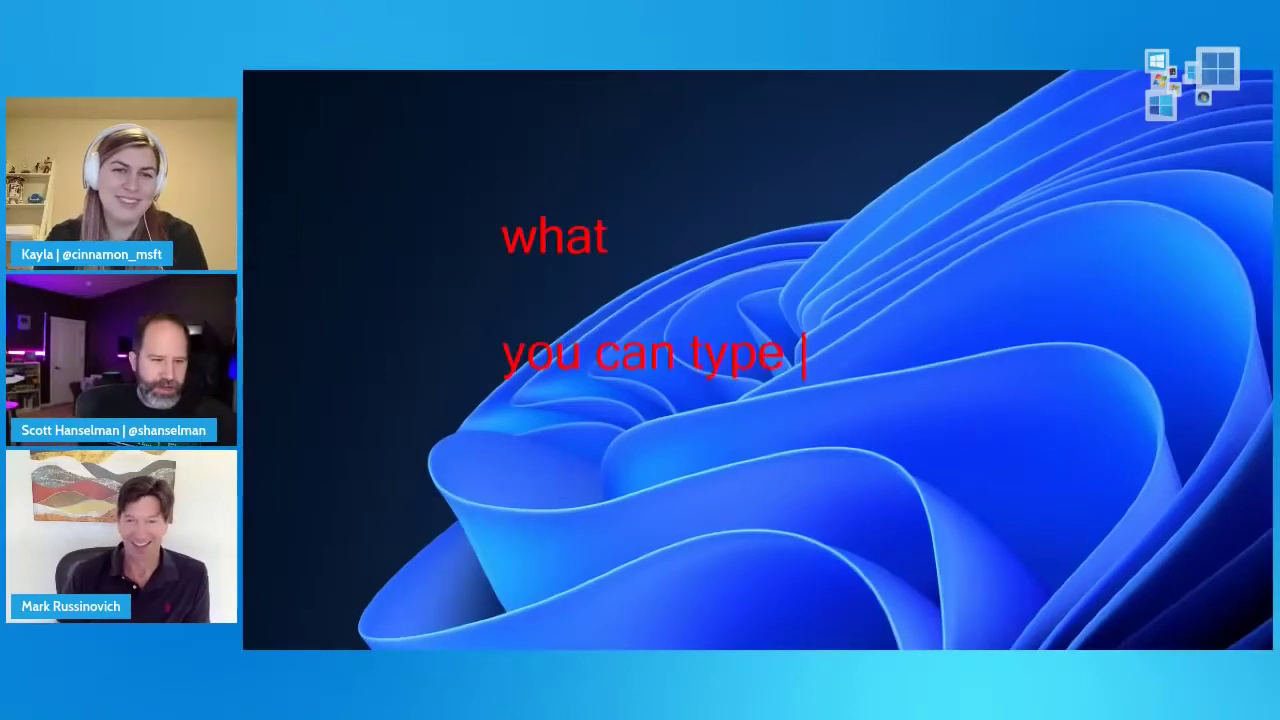
type("on the screen??")
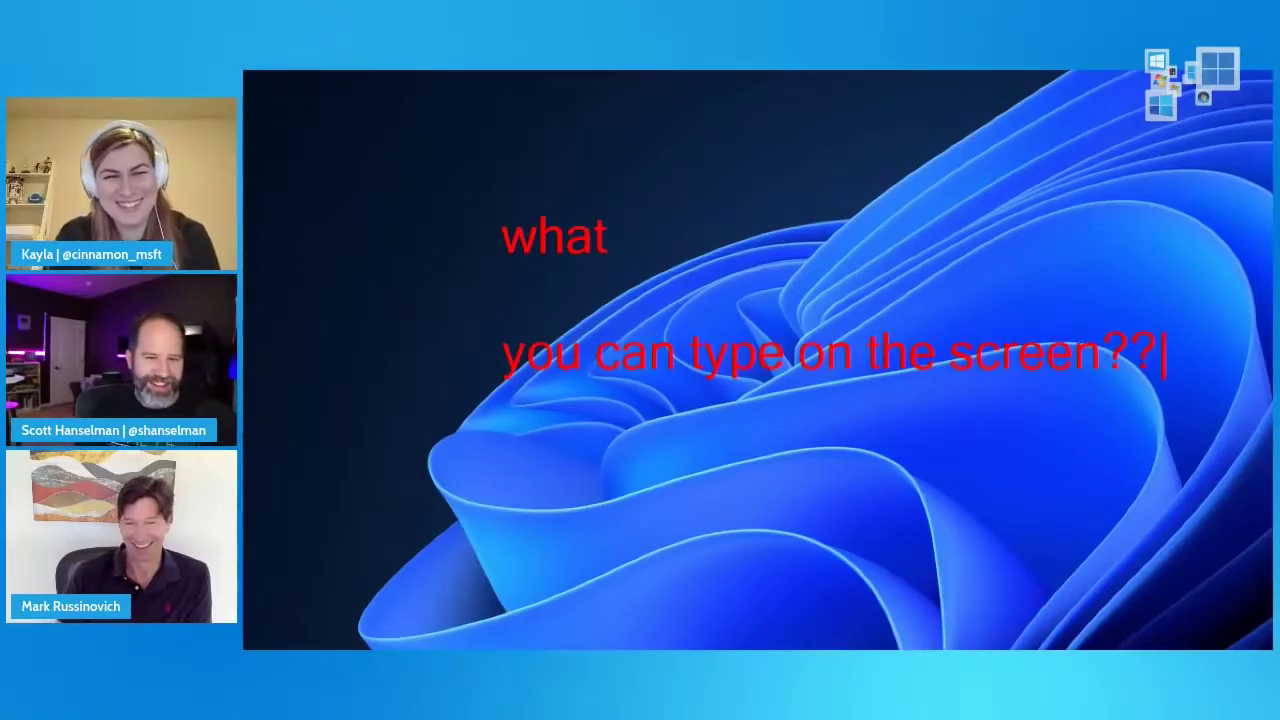
type("!?")
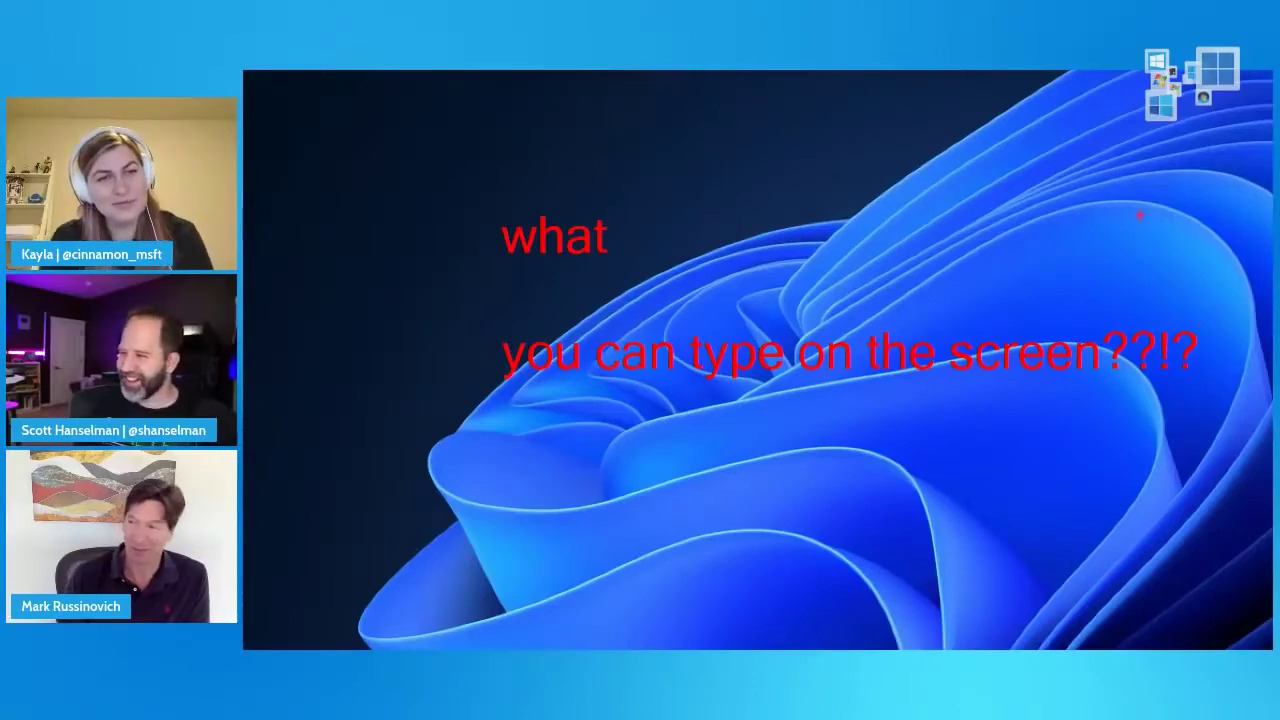
key("Escape")
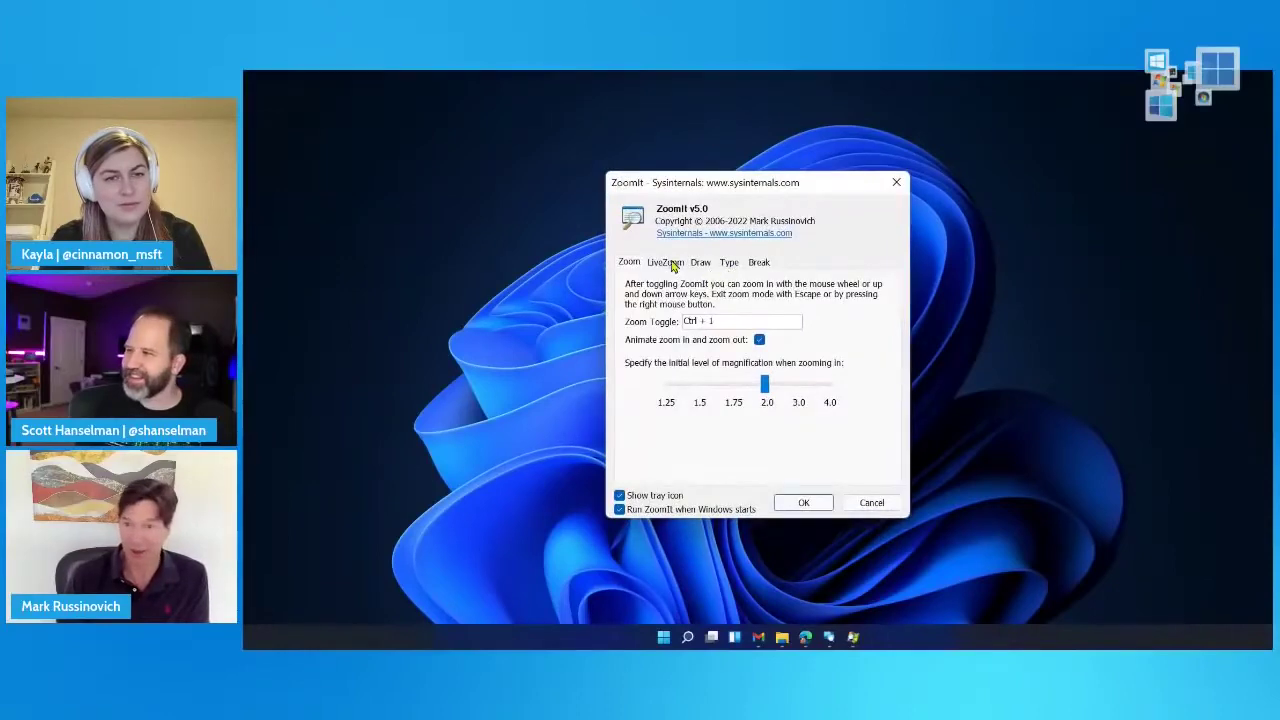
- Look through ZoomIt's LiveZoom, Draw, Type and Break options, returning to the LiveZoom description
left_click(673, 264)
left_click(692, 266)
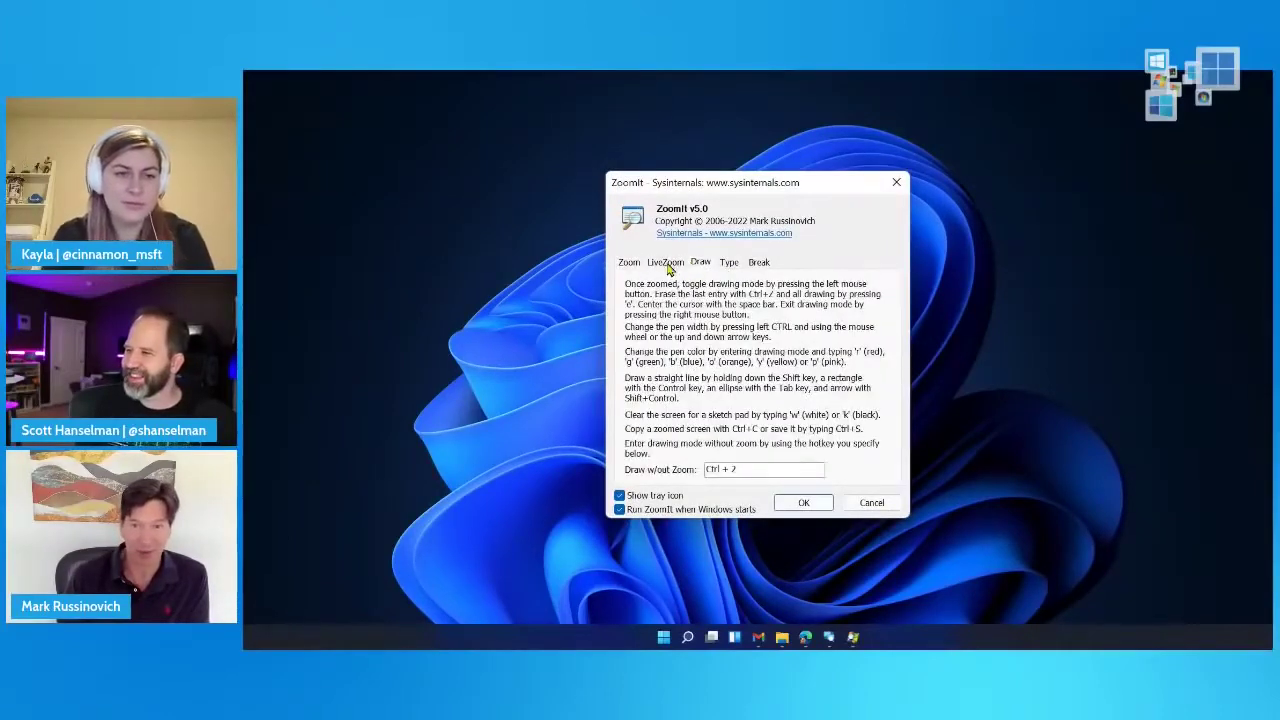
left_click(668, 269)
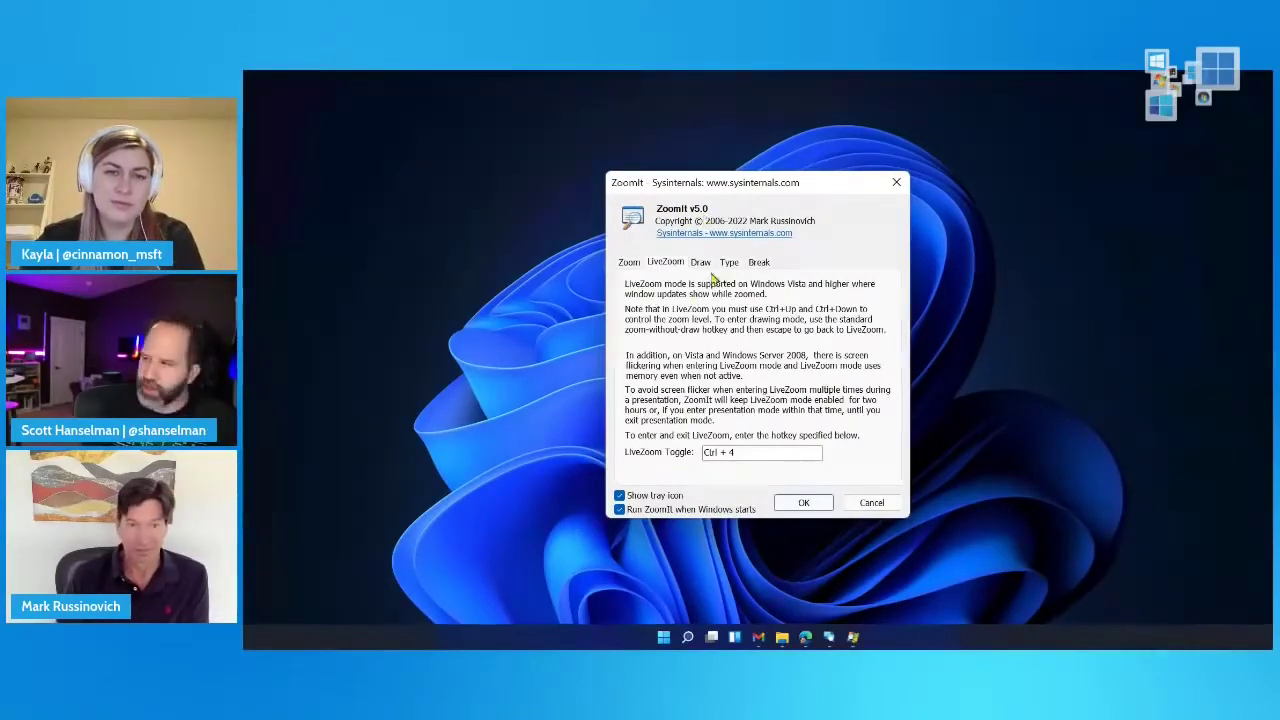
left_click(702, 262)
left_click(730, 262)
left_click(760, 262)
left_click(667, 263)
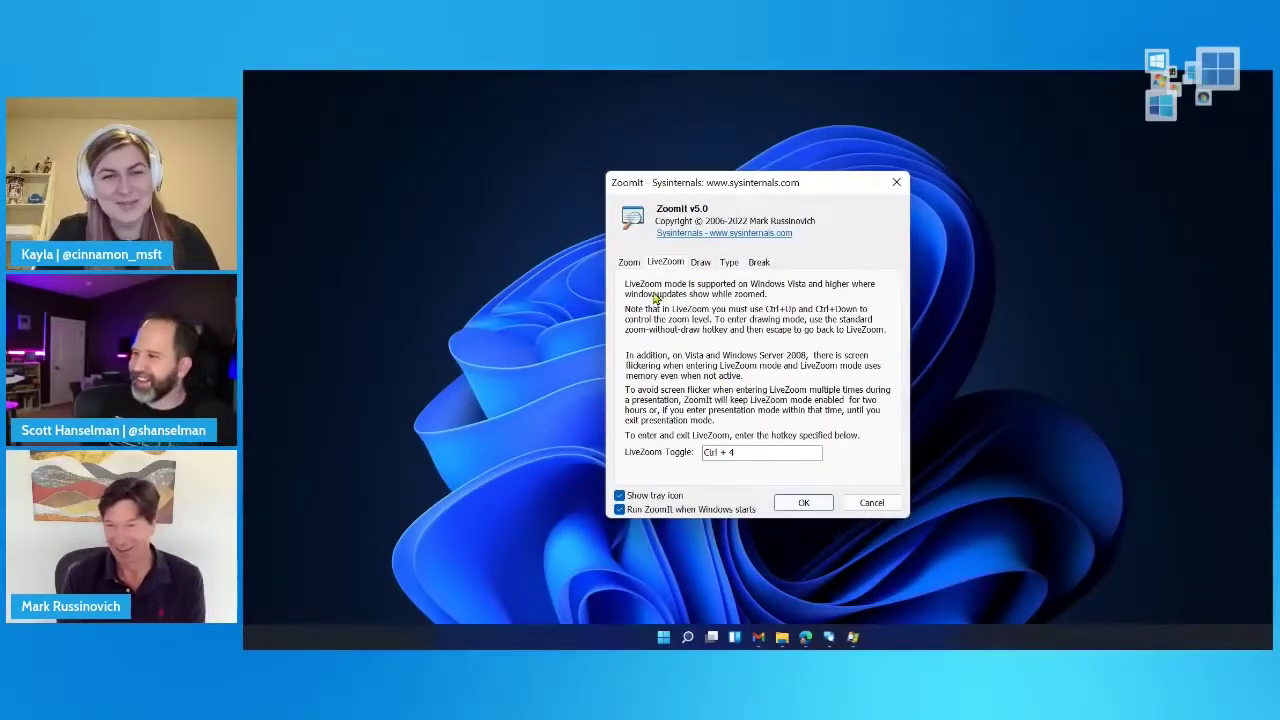
- Go through all of ZoomIt's option pages again from Zoom to Break, finish on the drawing instructions, and close the settings
left_click(630, 263)
left_click(668, 266)
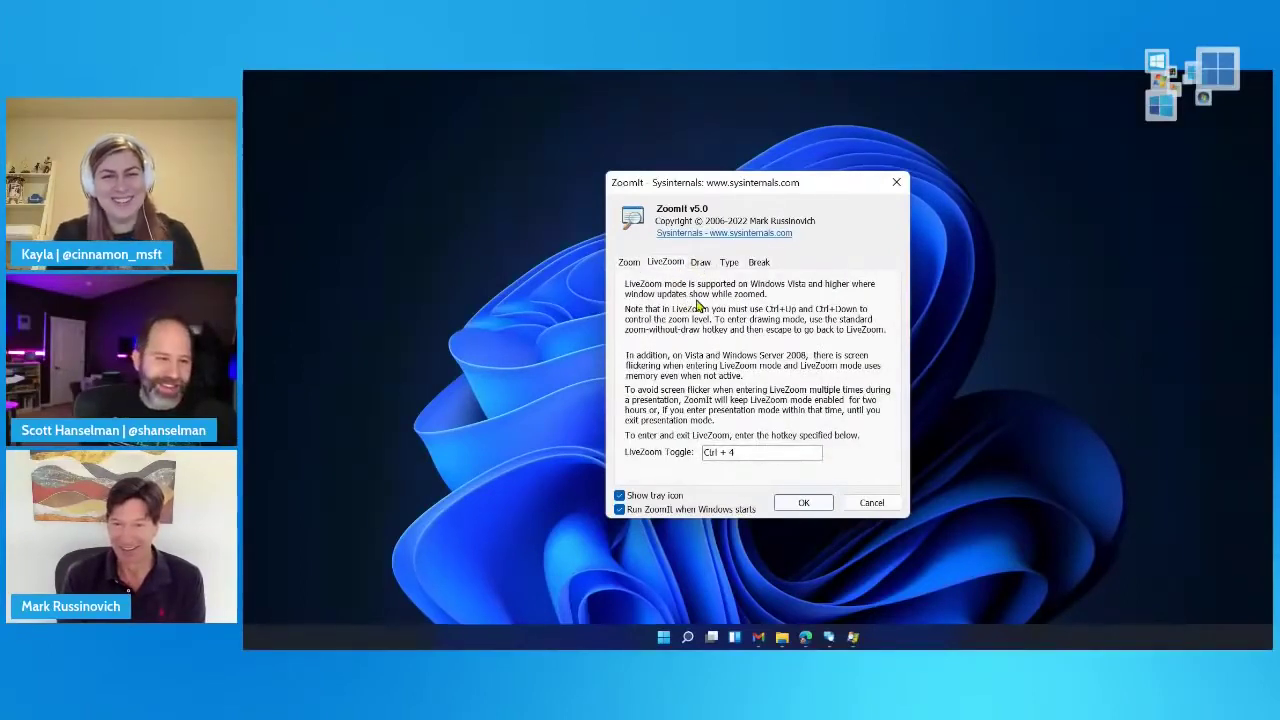
left_click(698, 268)
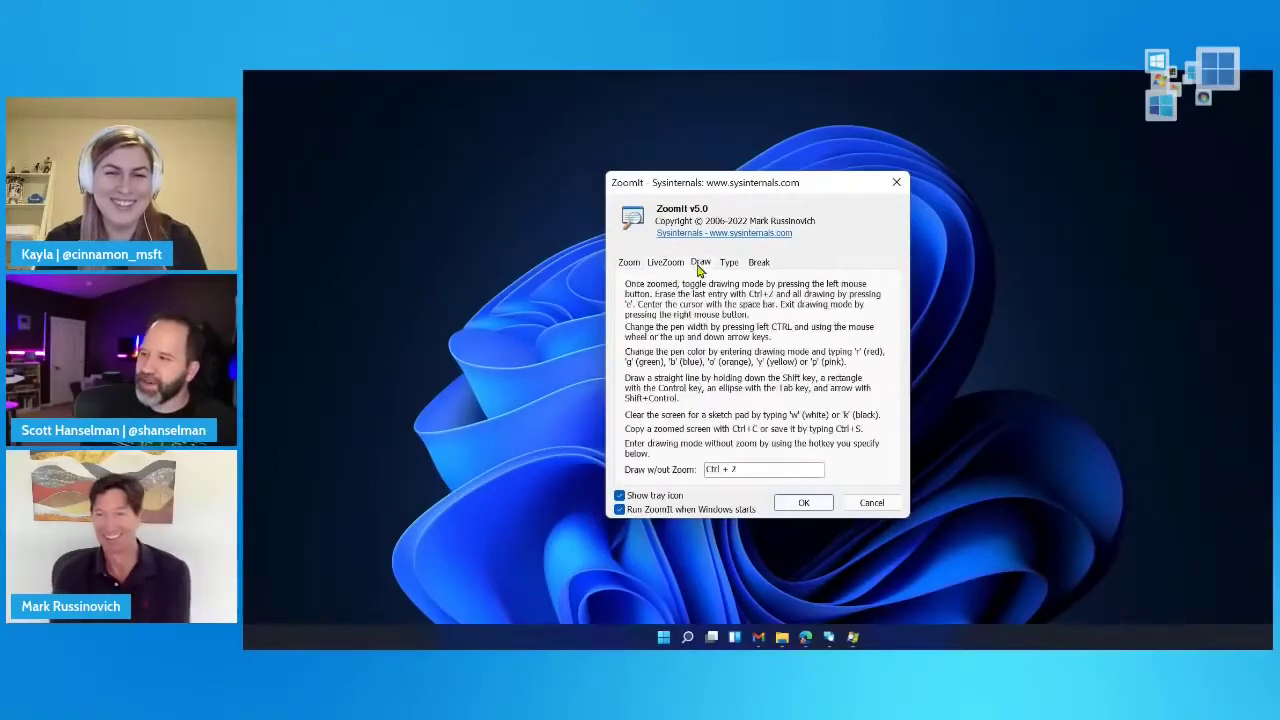
left_click(727, 266)
left_click(757, 266)
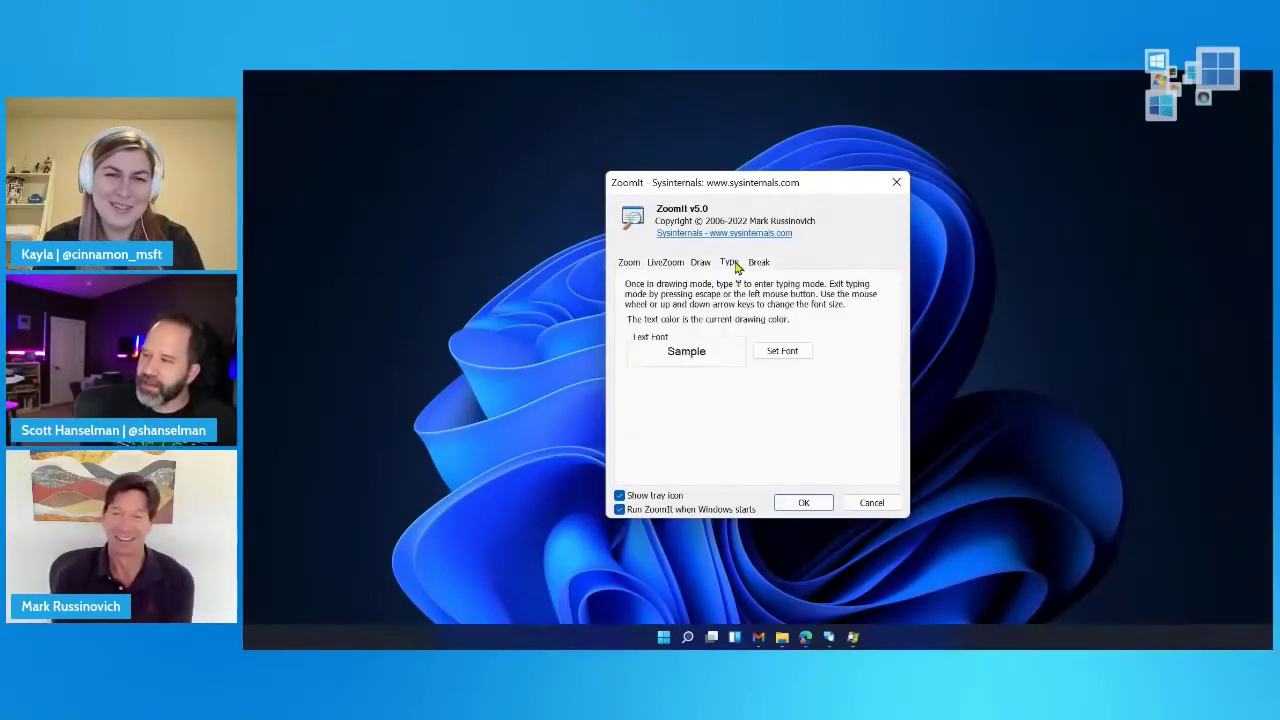
left_click(704, 266)
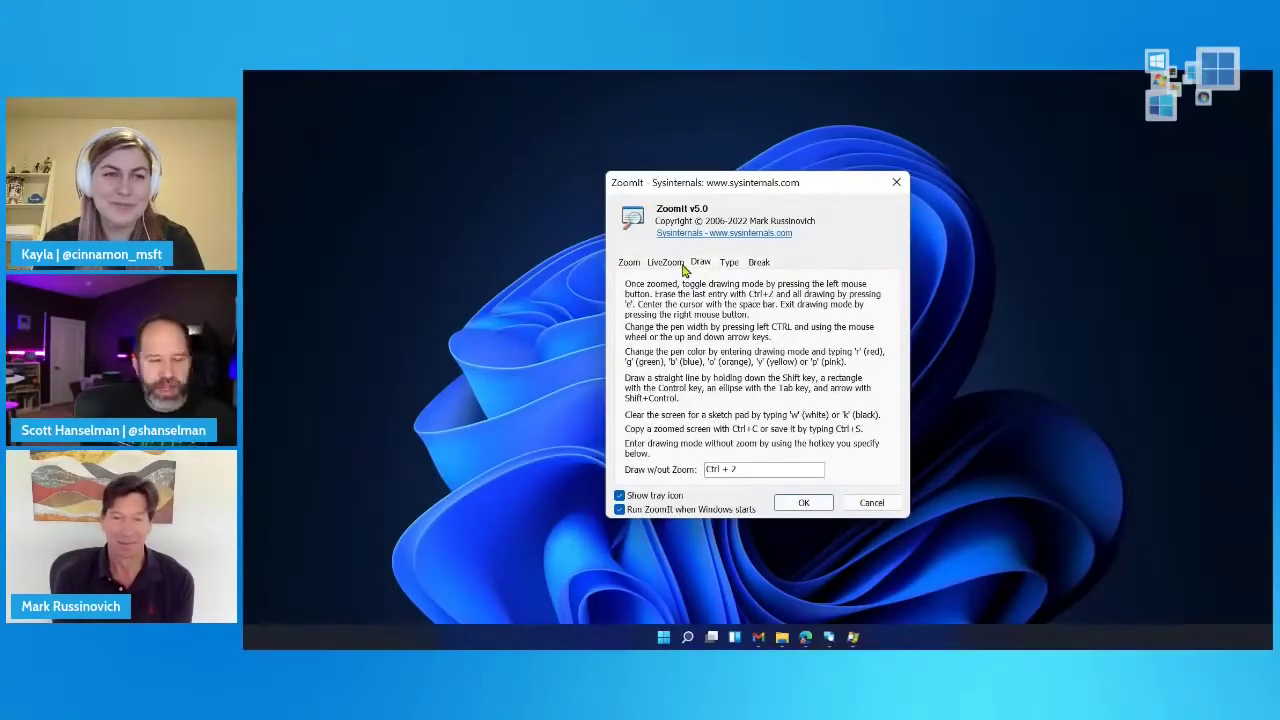
left_click(672, 264)
left_click(629, 262)
left_click(658, 265)
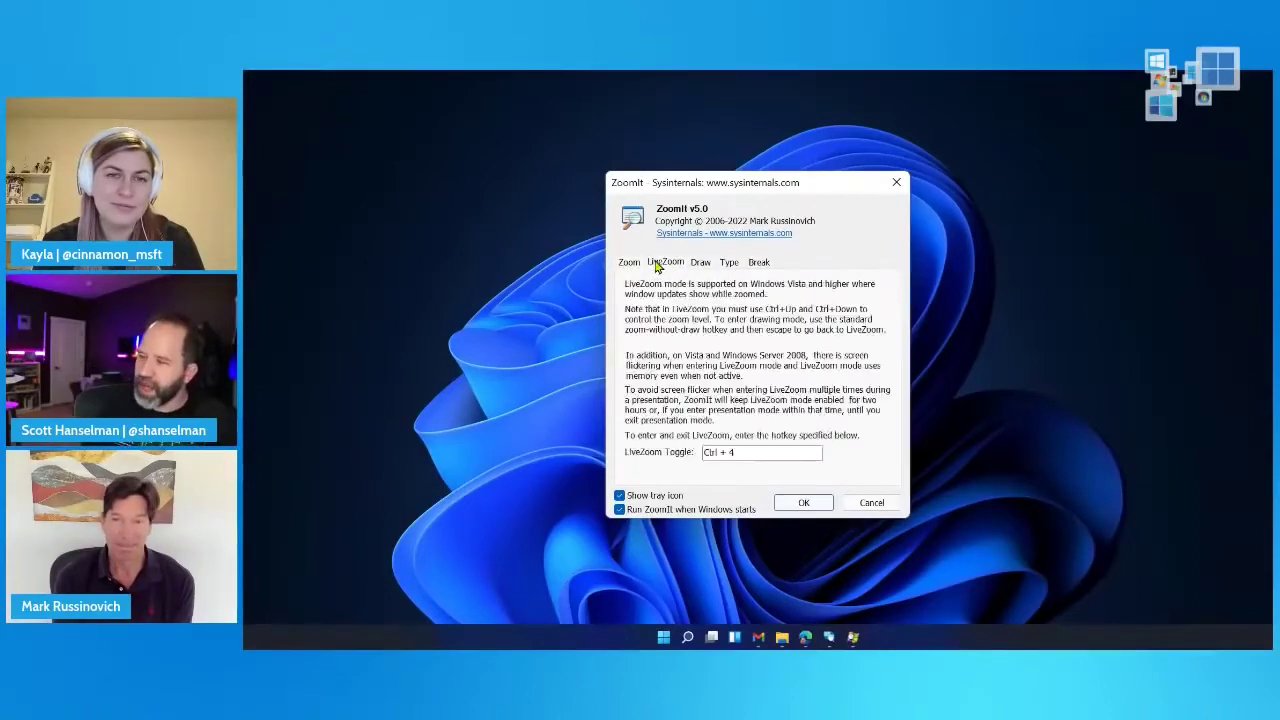
left_click(699, 263)
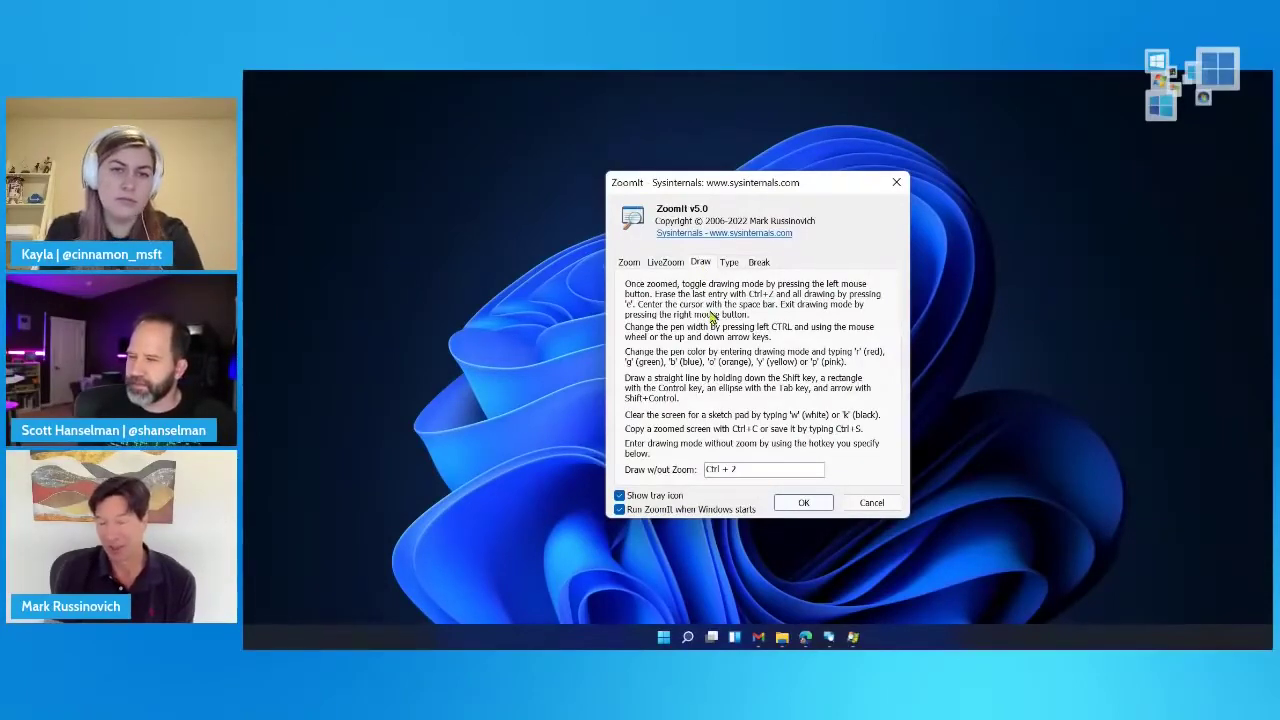
key("Escape")
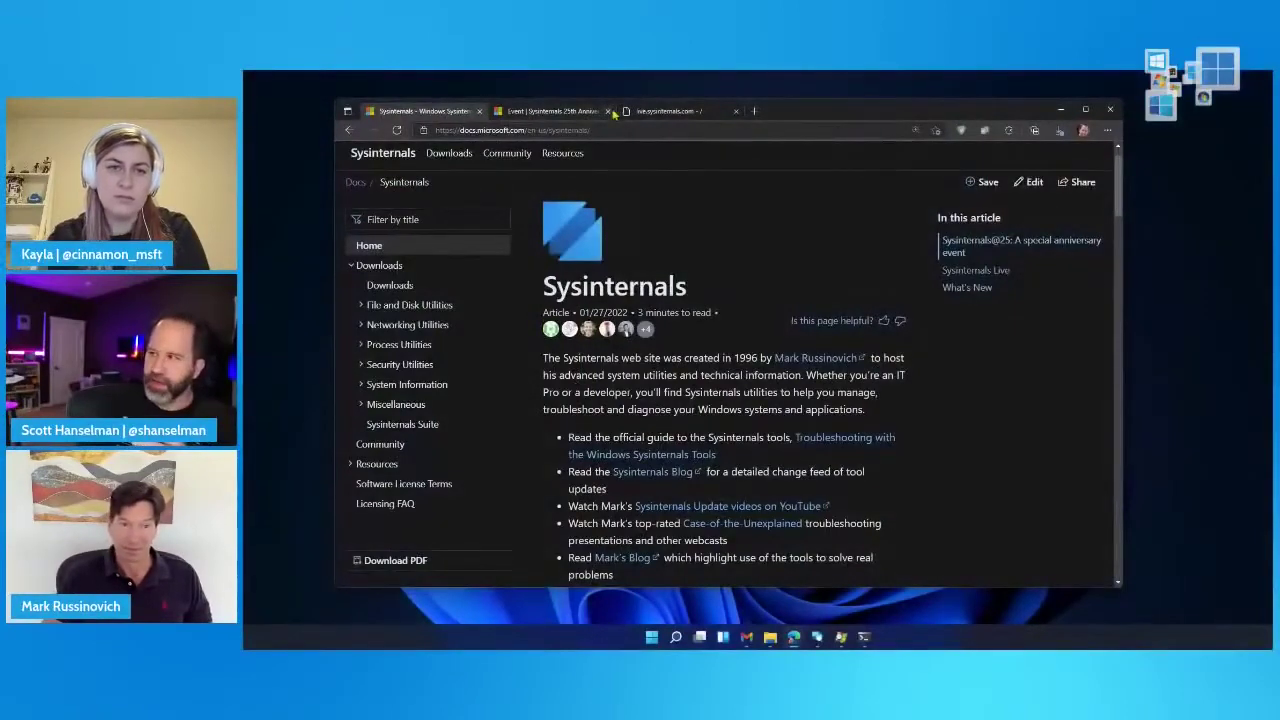
- Box the live.sysinternals.com address in red on the magnified browser page, and look through the listing of downloadable tools
left_click(652, 112)
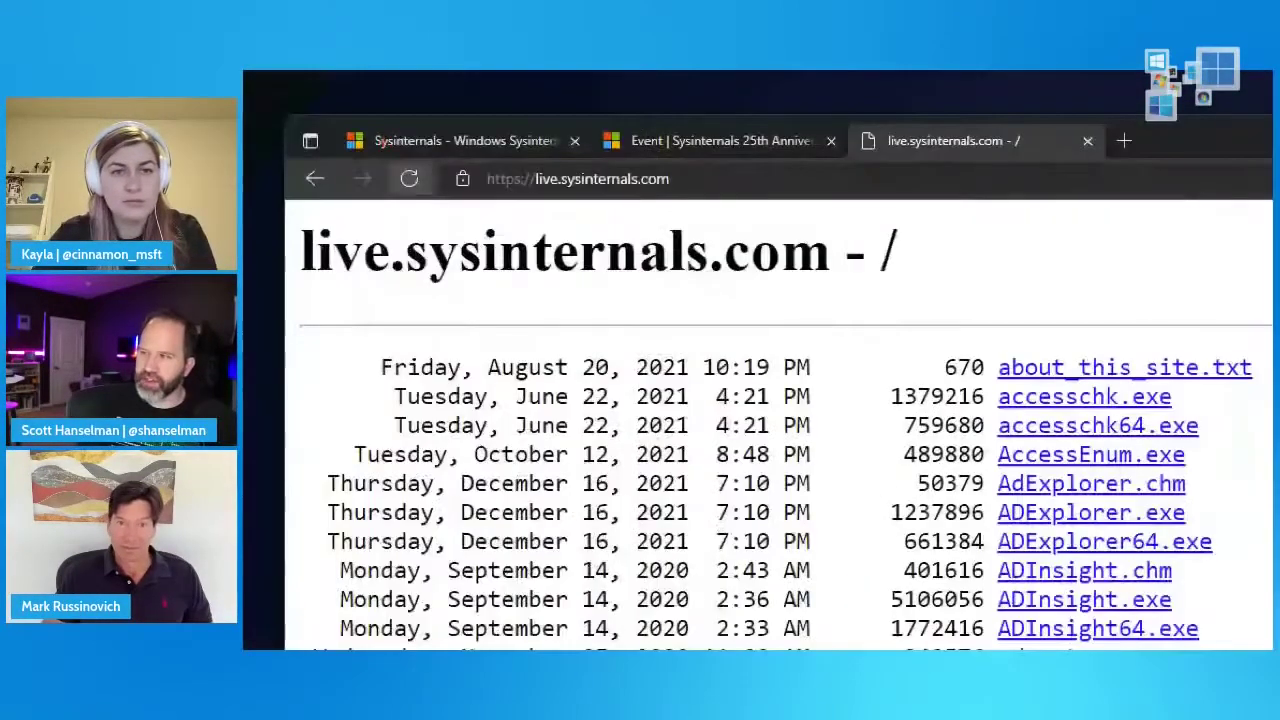
left_click_drag(475, 164, 704, 196)
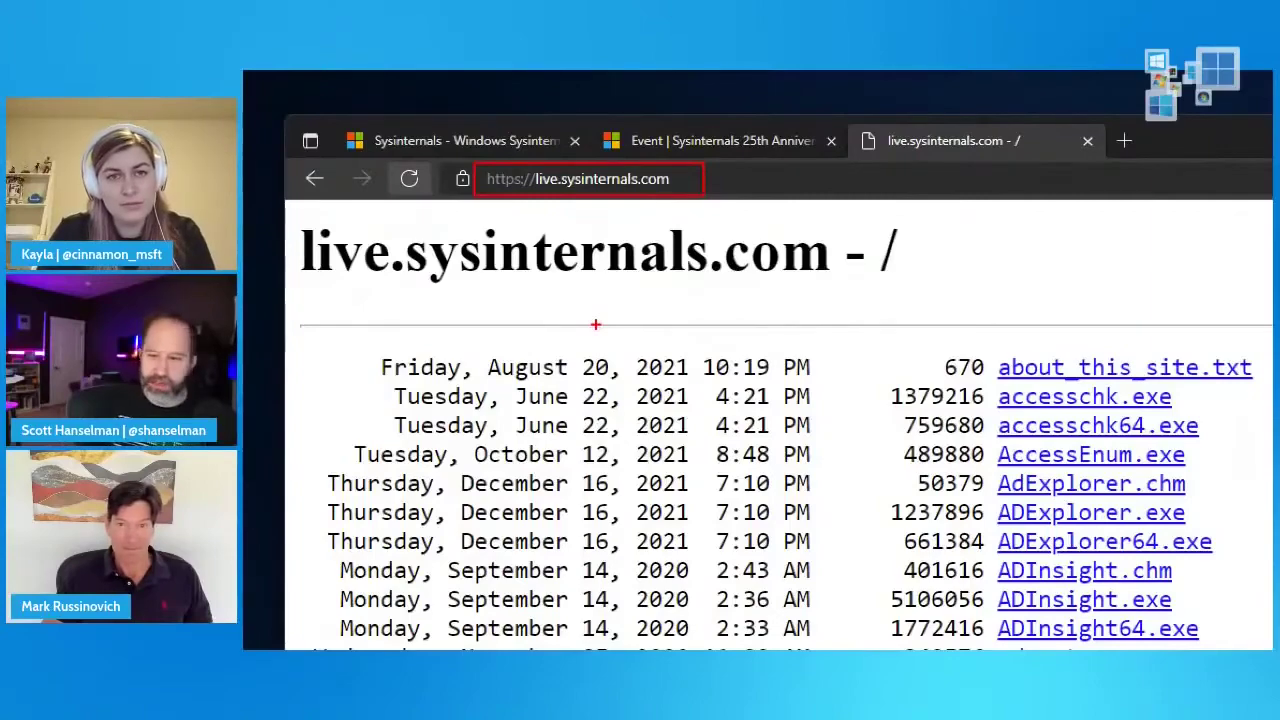
key("Escape")
scroll(619, 340, "down", 3)
scroll(619, 340, "down", 3)
scroll(617, 337, "up", 8)
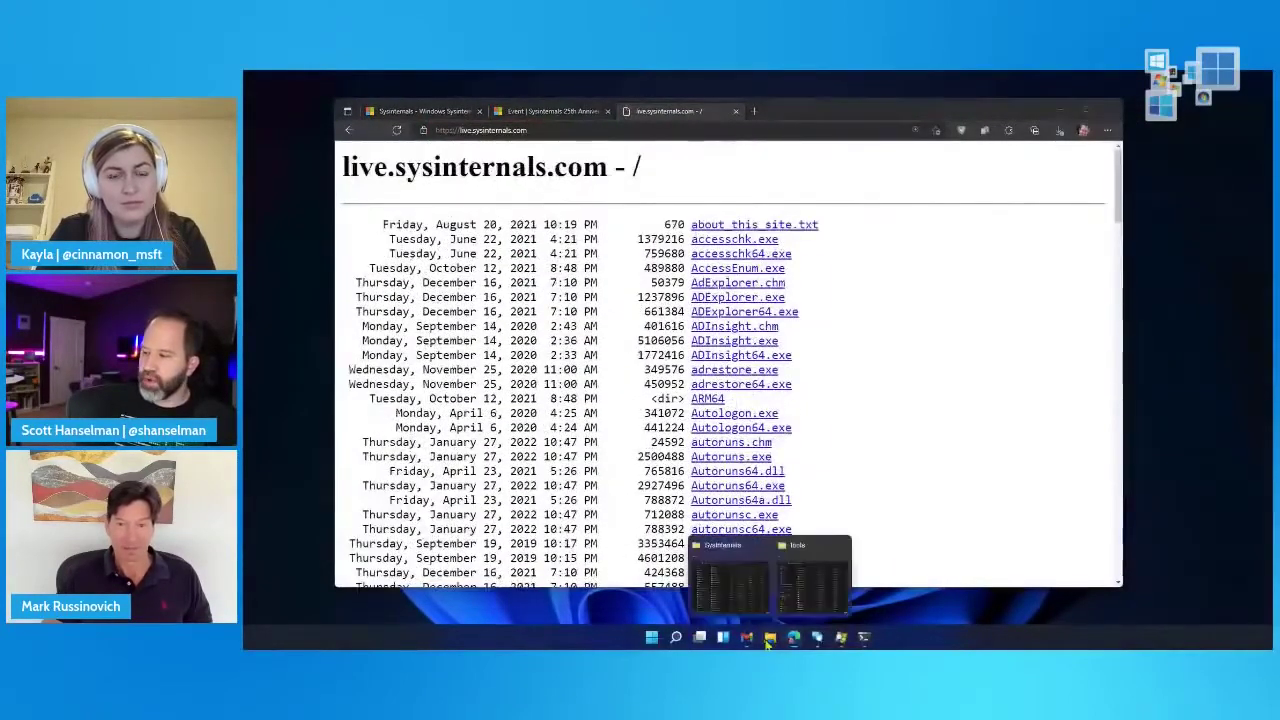
- Bring up the \\live.sysinternals.com\tools network folder and mark its path with a red rectangle and arrow on the magnified screen
left_click(745, 575)
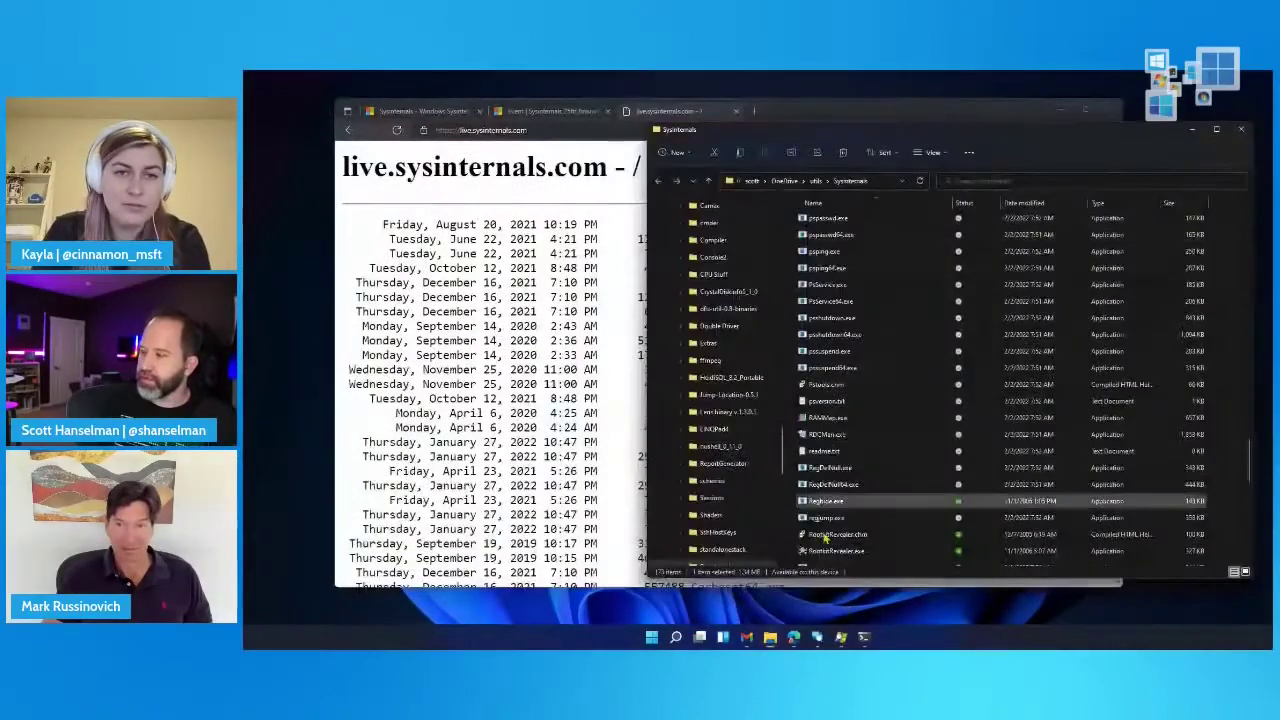
left_click(773, 578)
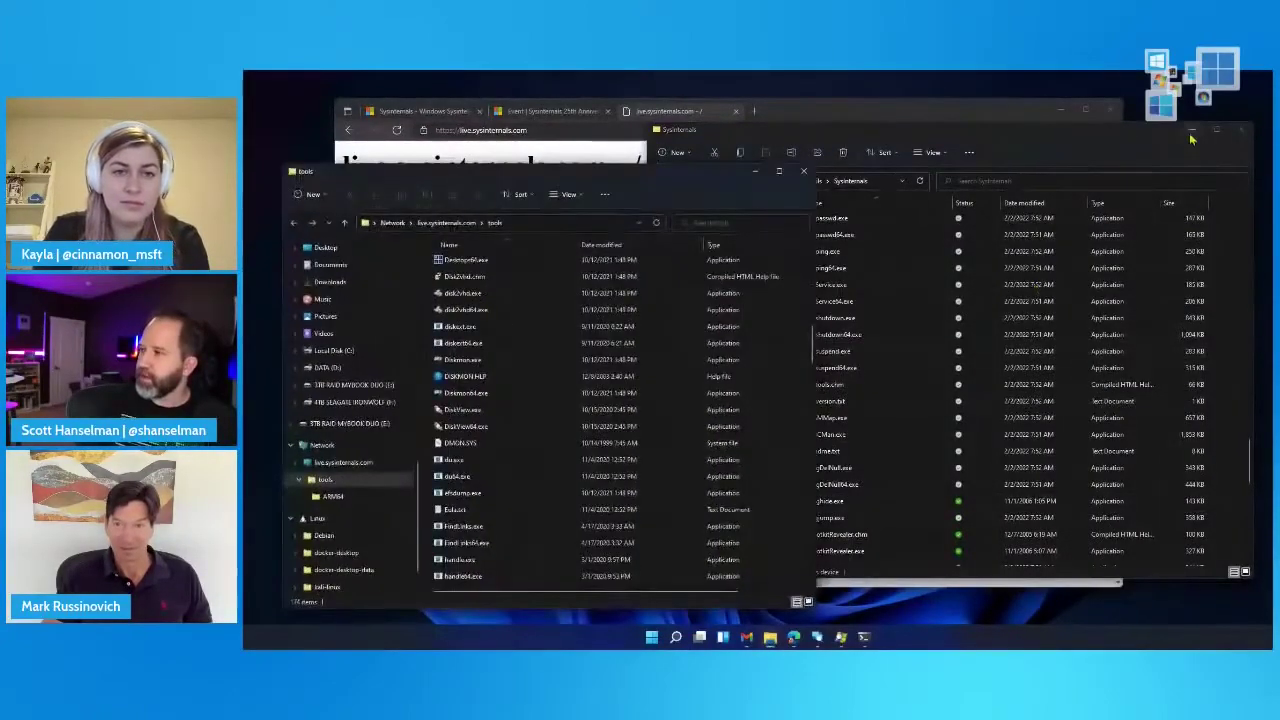
left_click(1190, 130)
left_click(560, 222)
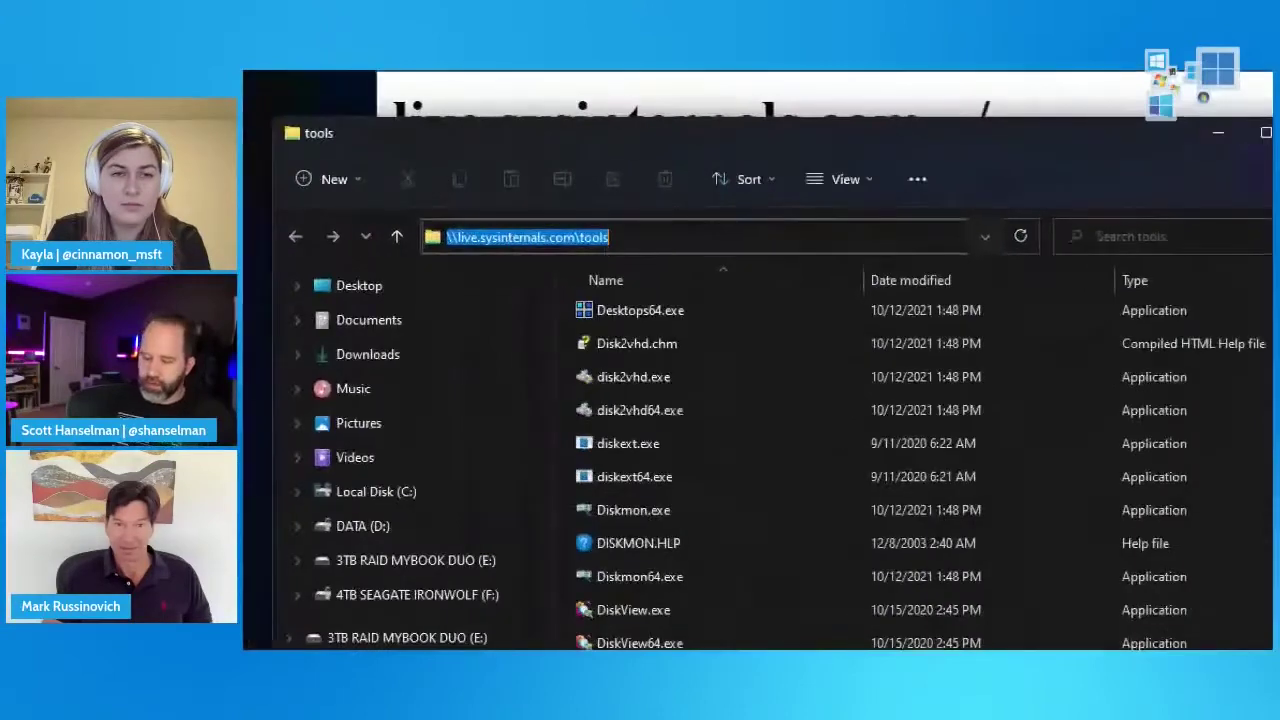
mouse_move(397, 242)
left_mouse_down()
mouse_move(794, 406)
mouse_move(920, 366)
left_mouse_up()
left_click_drag(515, 318, 448, 507)
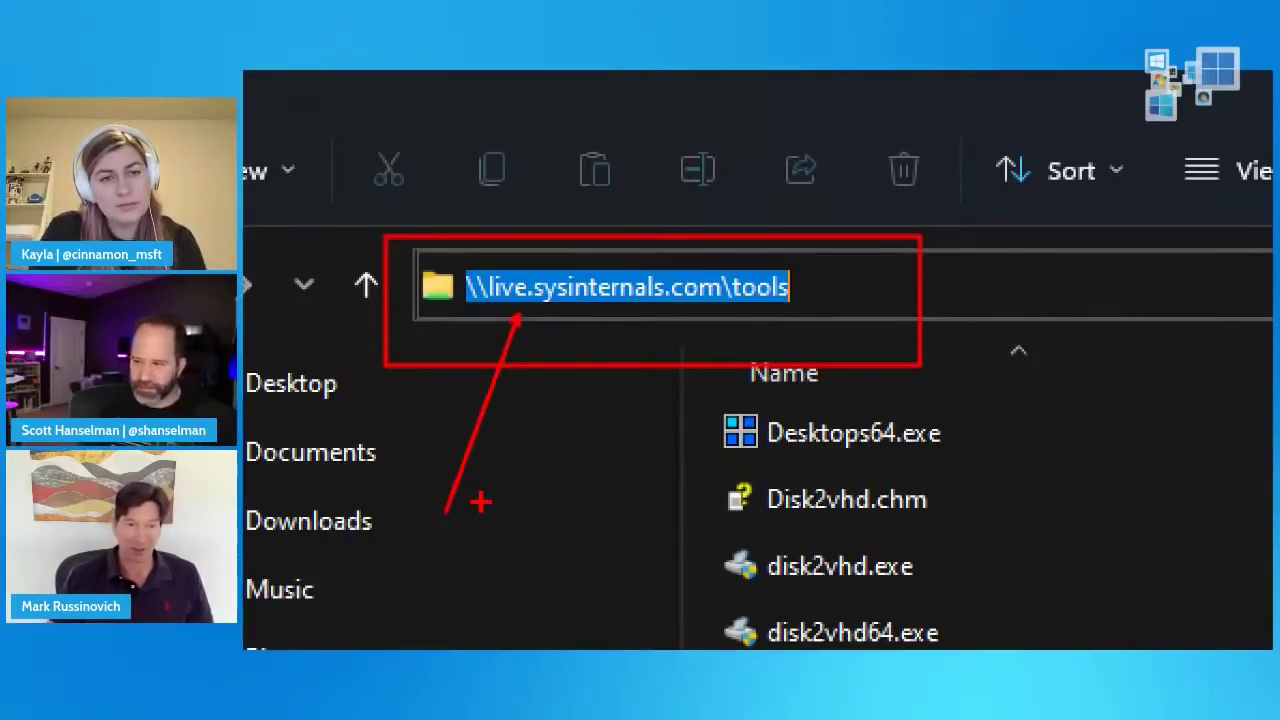
- Label the marked network path with the red text "WebDAV" and exit the magnified view
type("tWebDAV")
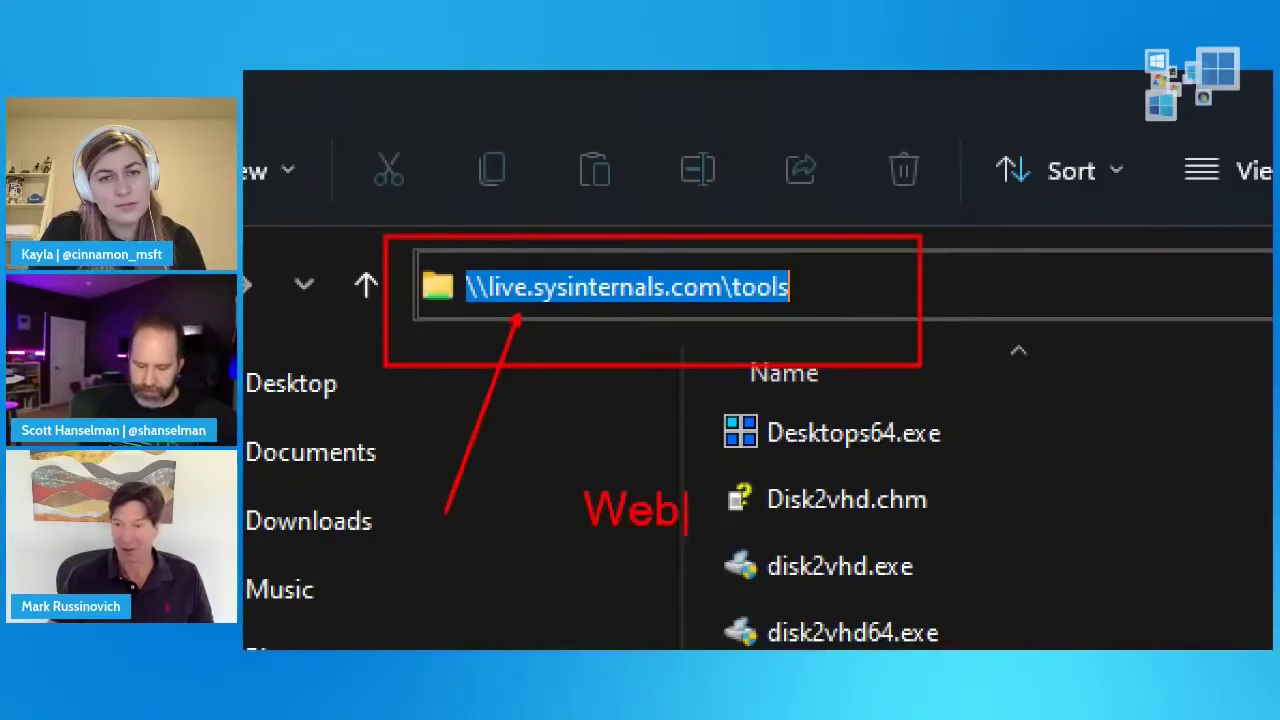
key("BackSpace")
key("BackSpace")
key("BackSpace")
key("BackSpace")
key("BackSpace")
key("BackSpace")
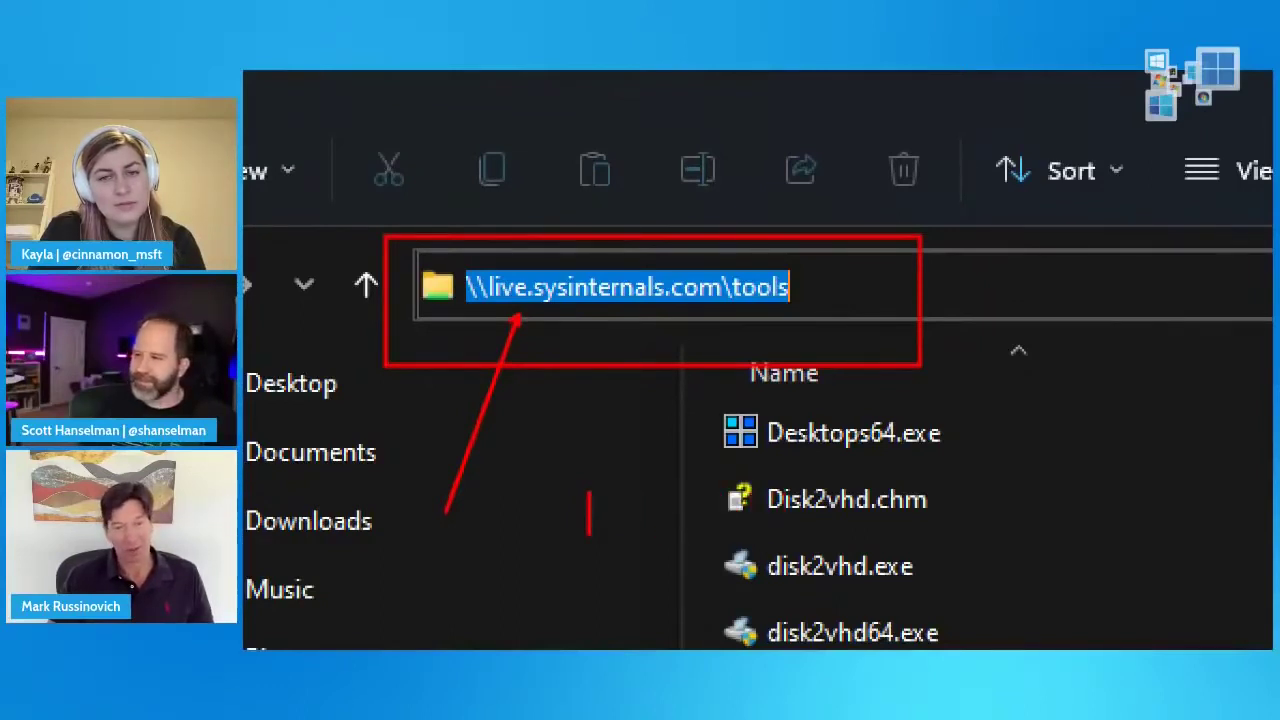
type("WebDAV")
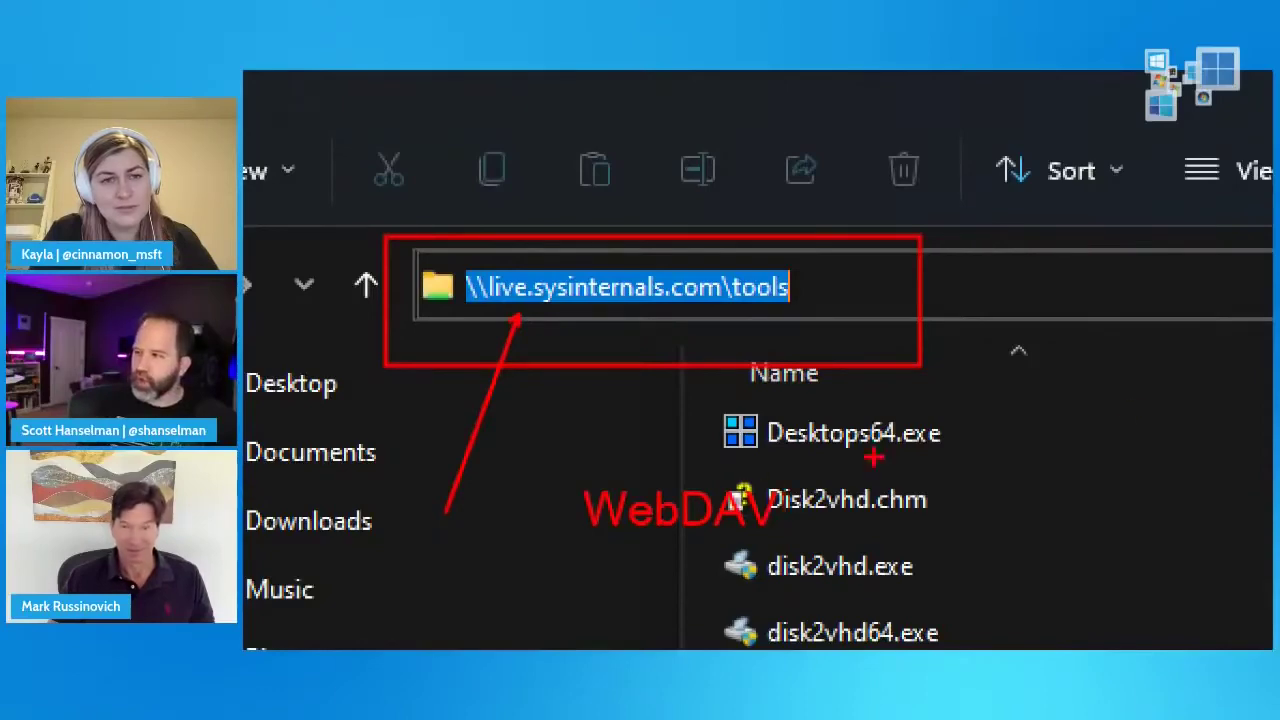
key("Escape")
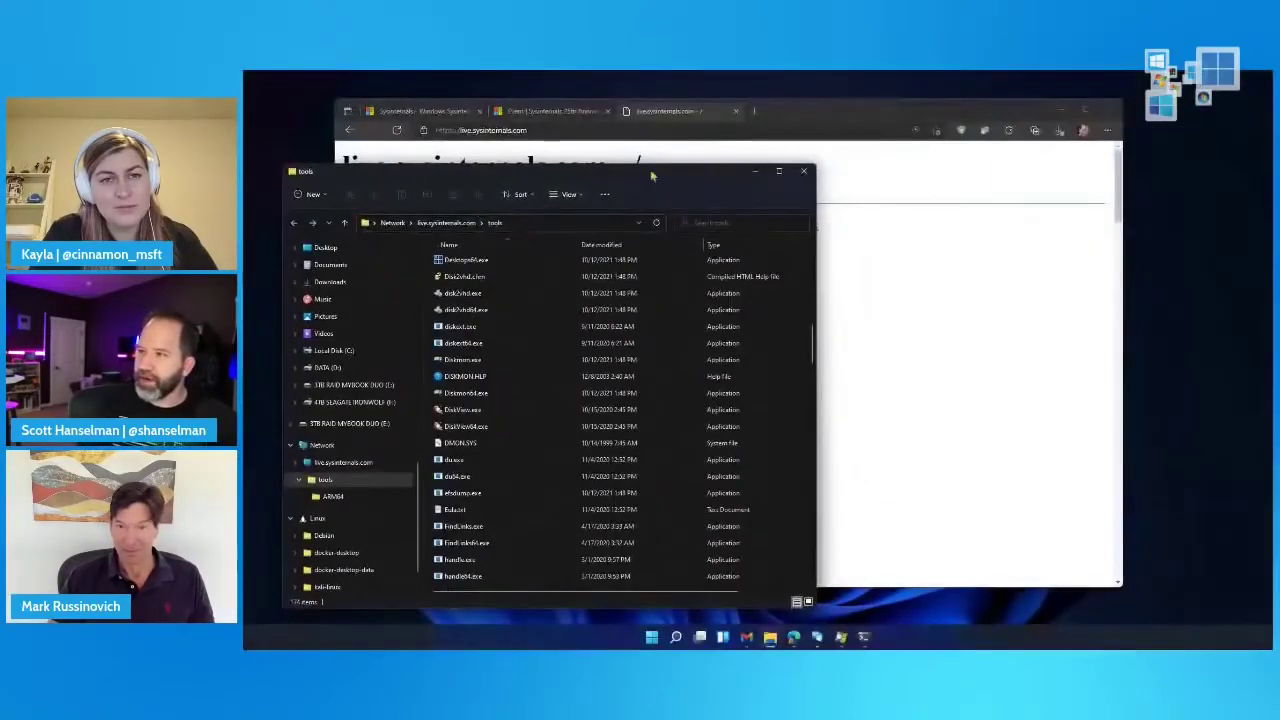
- Minimize the tools folder and the browser, bring up the PowerShell terminal, and enlarge its text
left_click(755, 172)
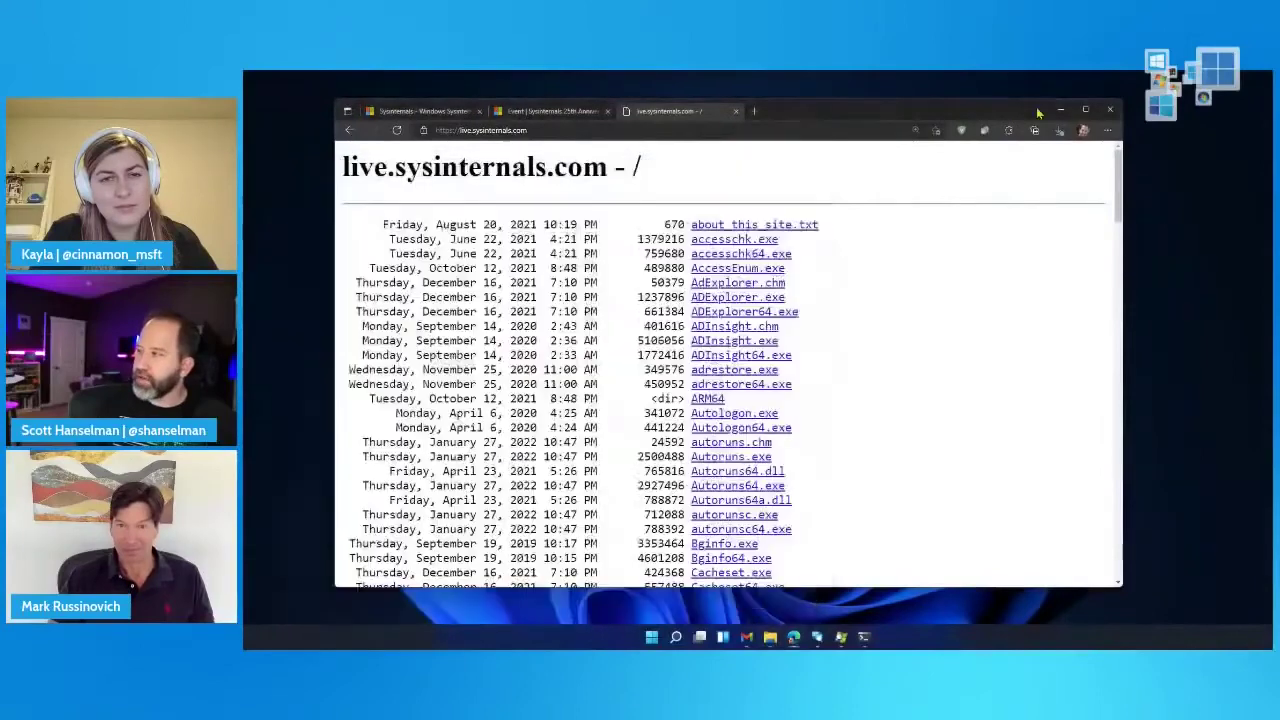
left_click(1060, 110)
left_click(864, 637)
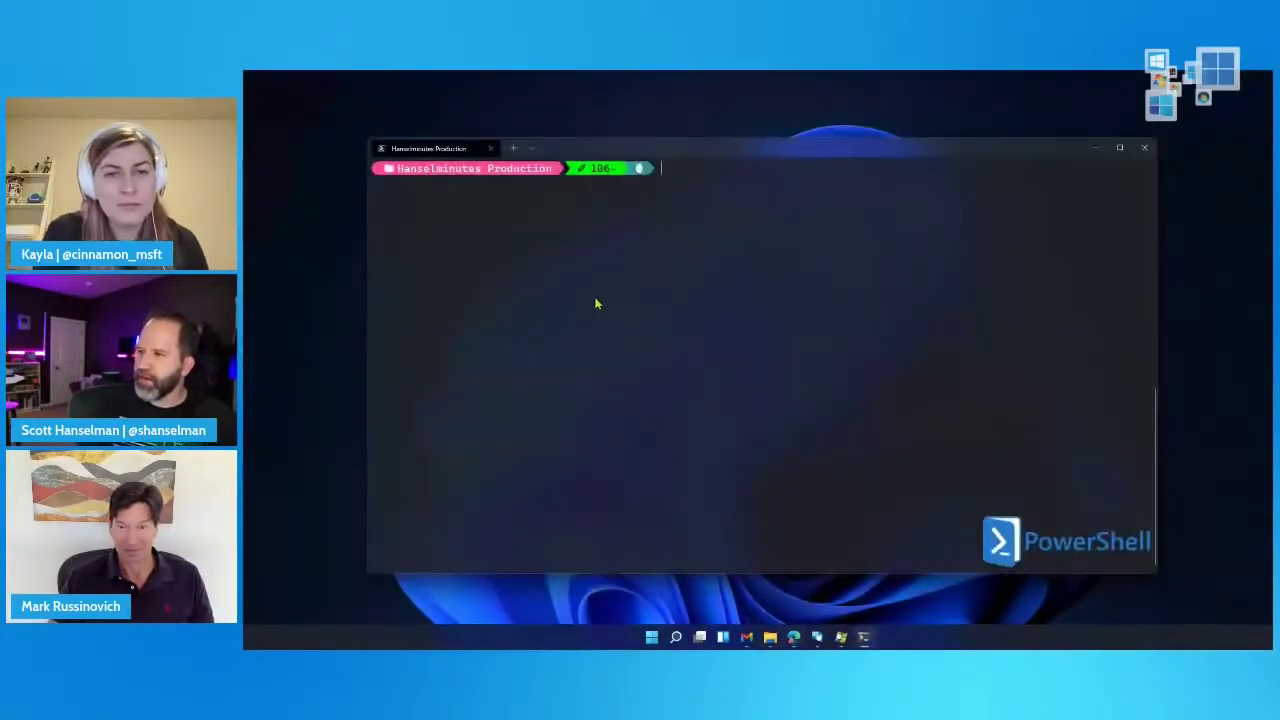
scroll(590, 290, "up", 5)
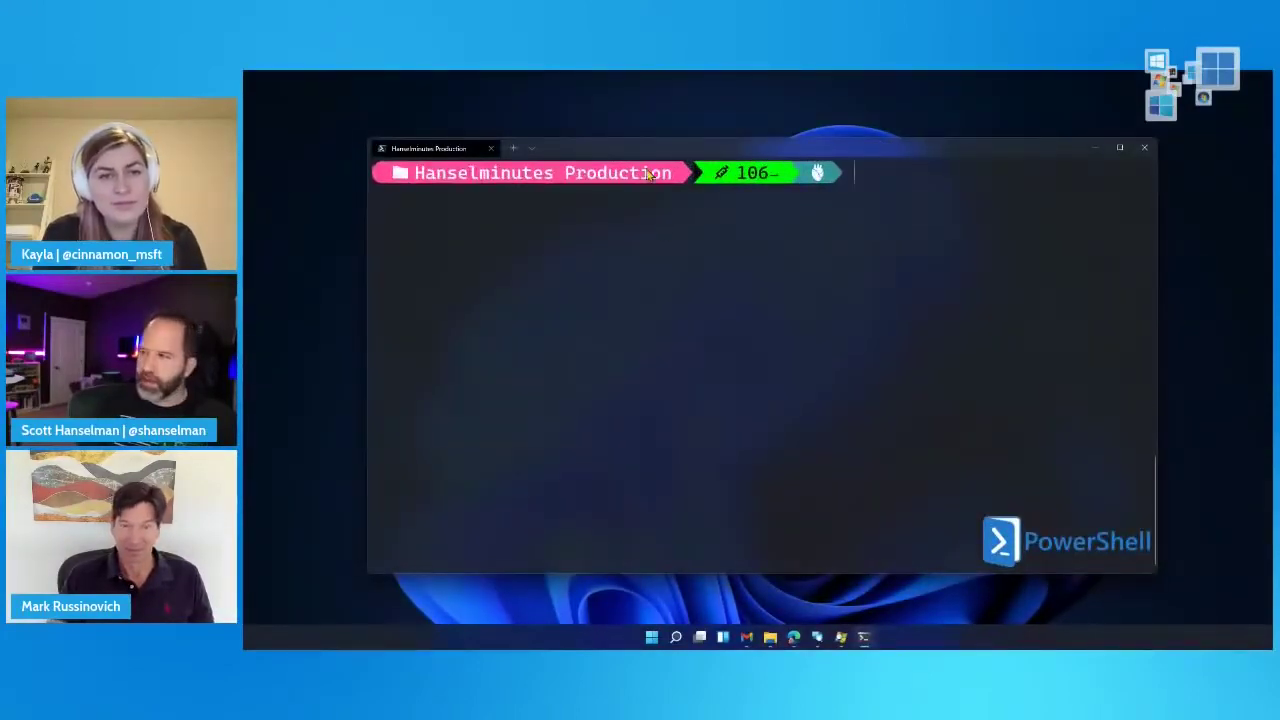
- Change the terminal's working directory to C:\github\ with the z command
type("z")
key("Down")
key("Down")
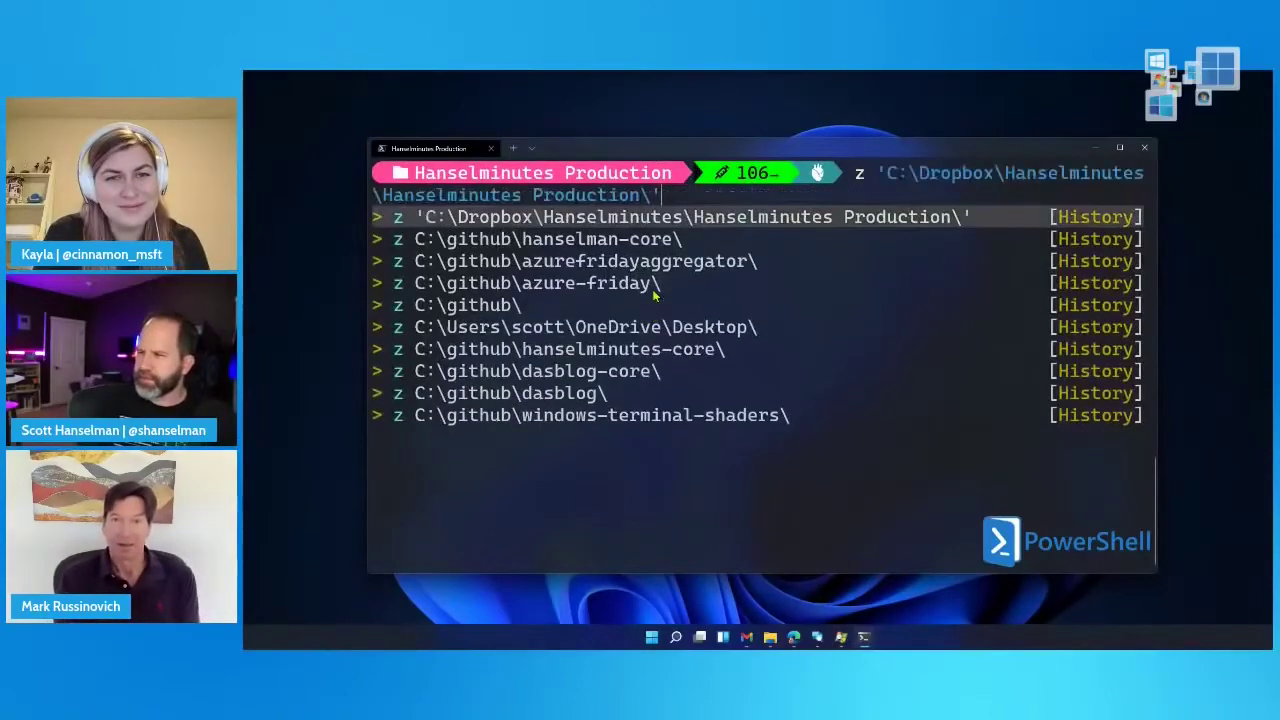
key("BackSpace")
key("BackSpace")
key("BackSpace")
key("BackSpace")
key("BackSpace")
key("BackSpace")
key("BackSpace")
key("BackSpace")
key("BackSpace")
key("BackSpace")
key("BackSpace")
key("BackSpace")
key("BackSpace")
key("BackSpace")
key("BackSpace")
key("Return")
- Run winget install sysinternals in the terminal and agree to the publisher's terms so the package installs
type("winget")
key("Down")
key("Down")
key("Up")
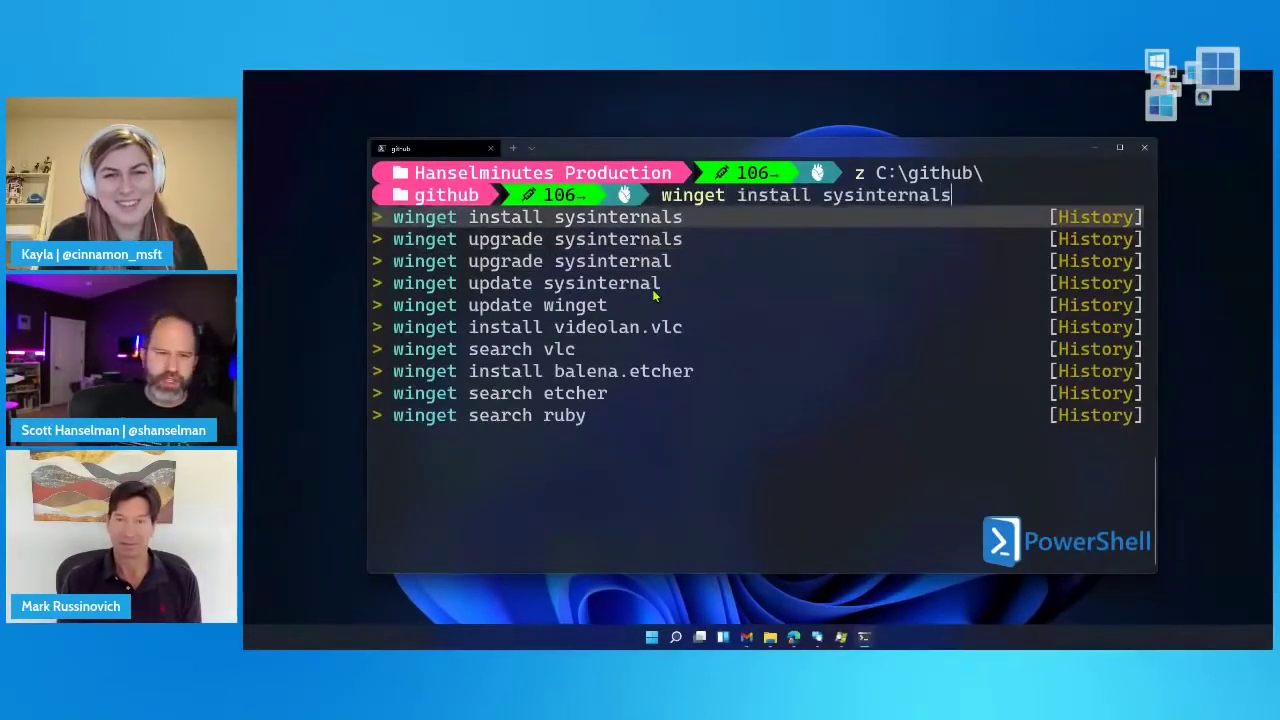
key("Return")
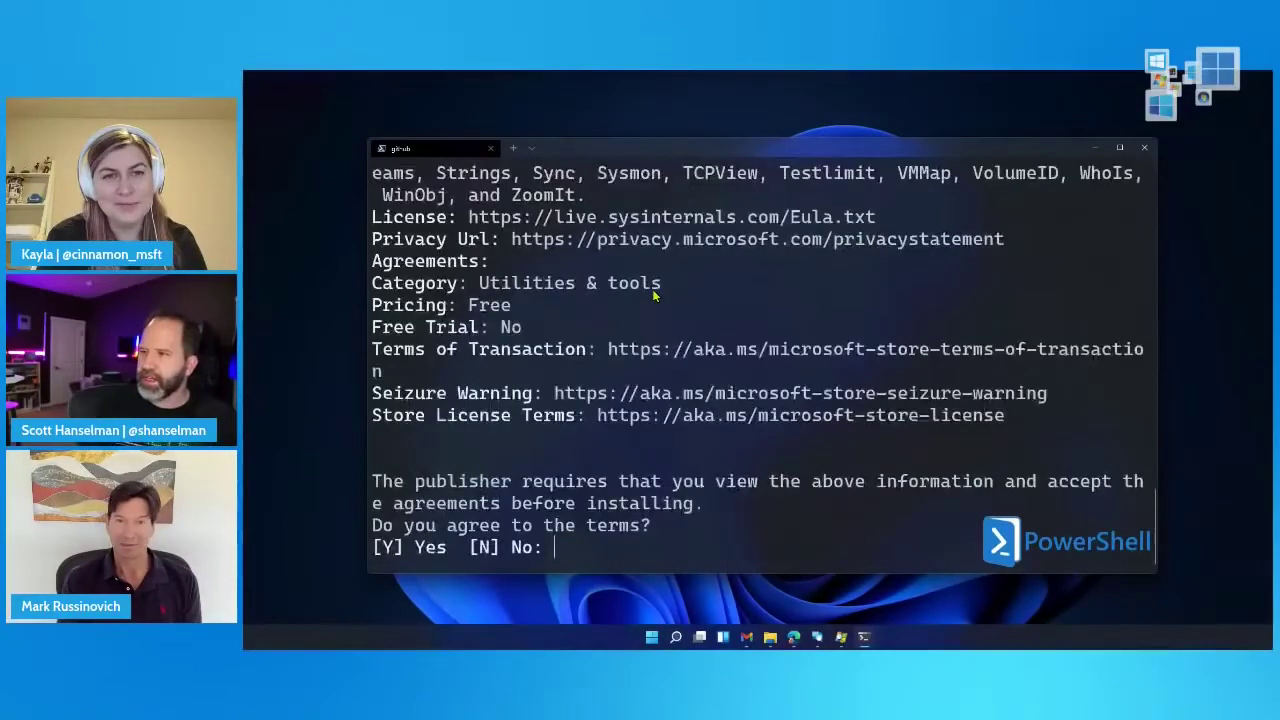
key("Return")
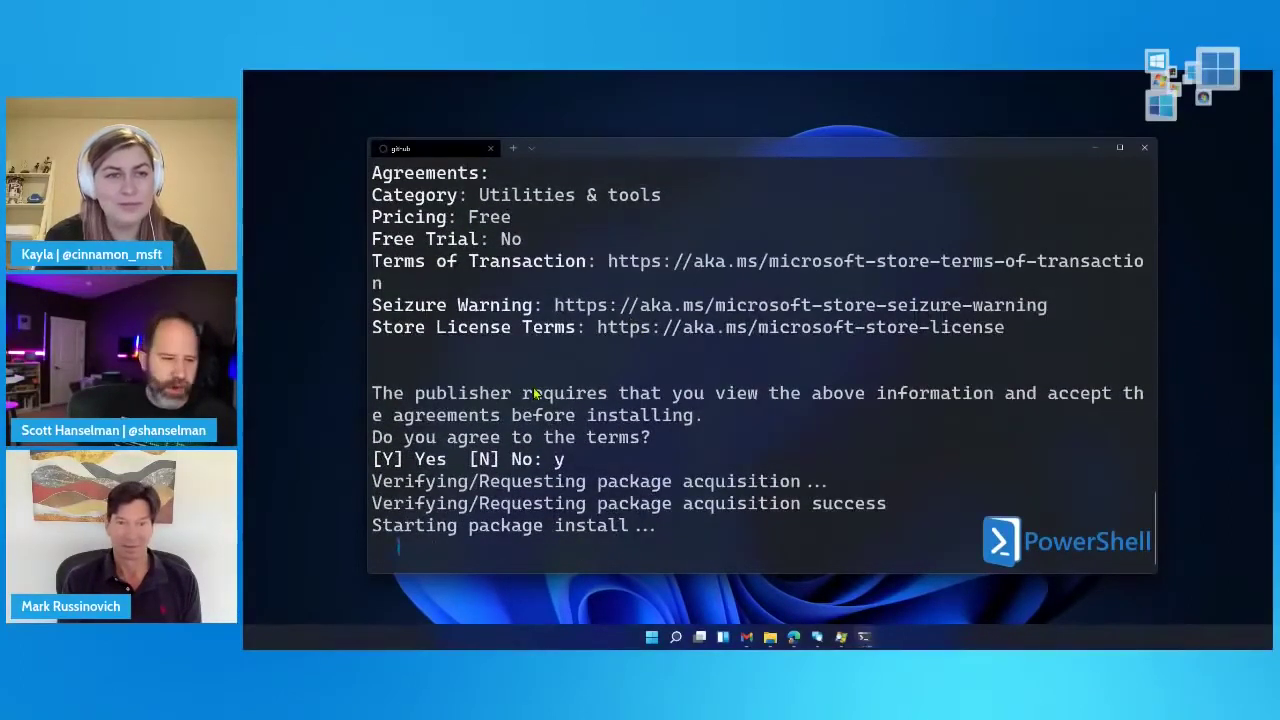
- Highlight the list of included tools, from AccessChk to ZoomIt, in the package description printed in the terminal
scroll(600, 380, "up", 4)
scroll(667, 361, "down", 4)
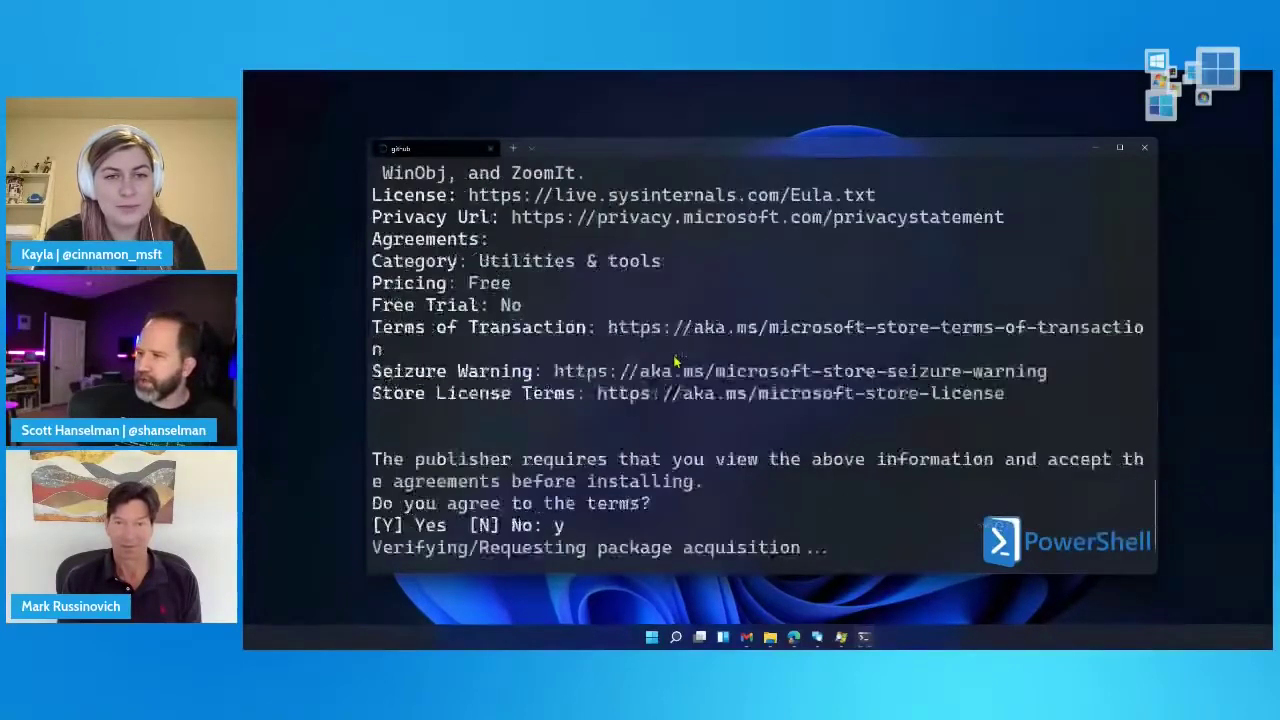
scroll(676, 365, "up", 6)
left_click_drag(567, 218, 632, 446)
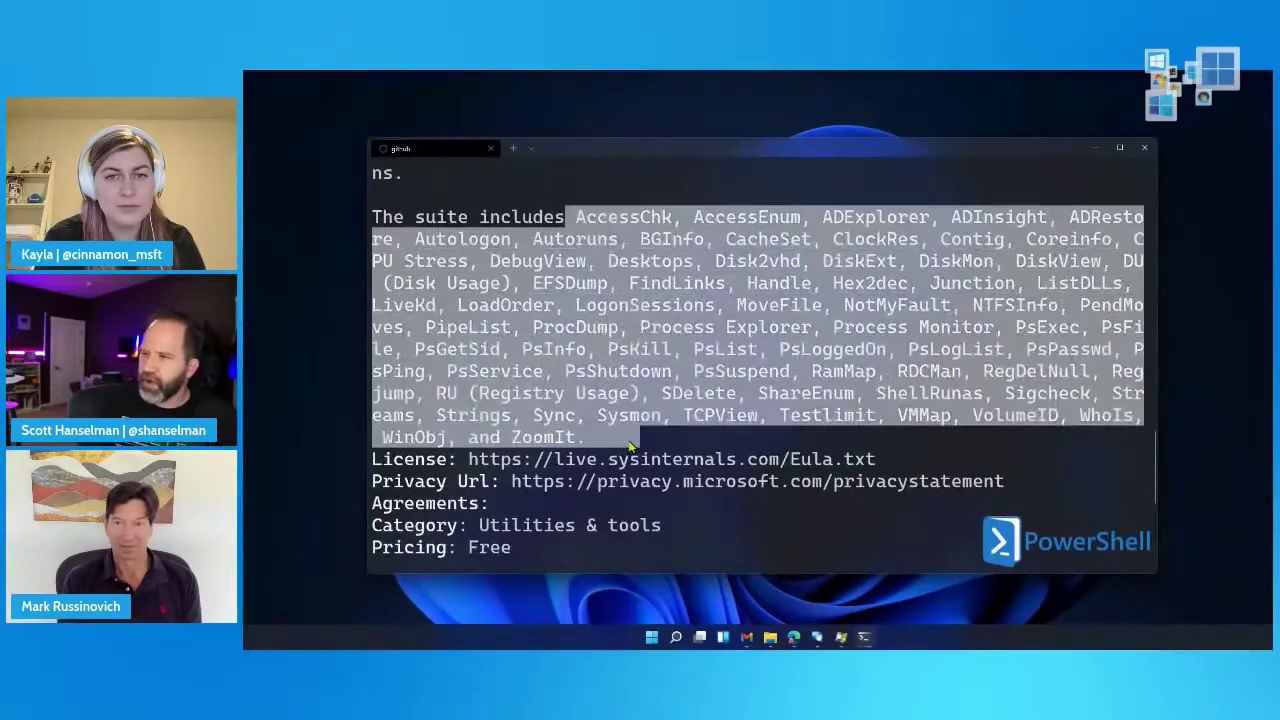
type("y")
key("Return")
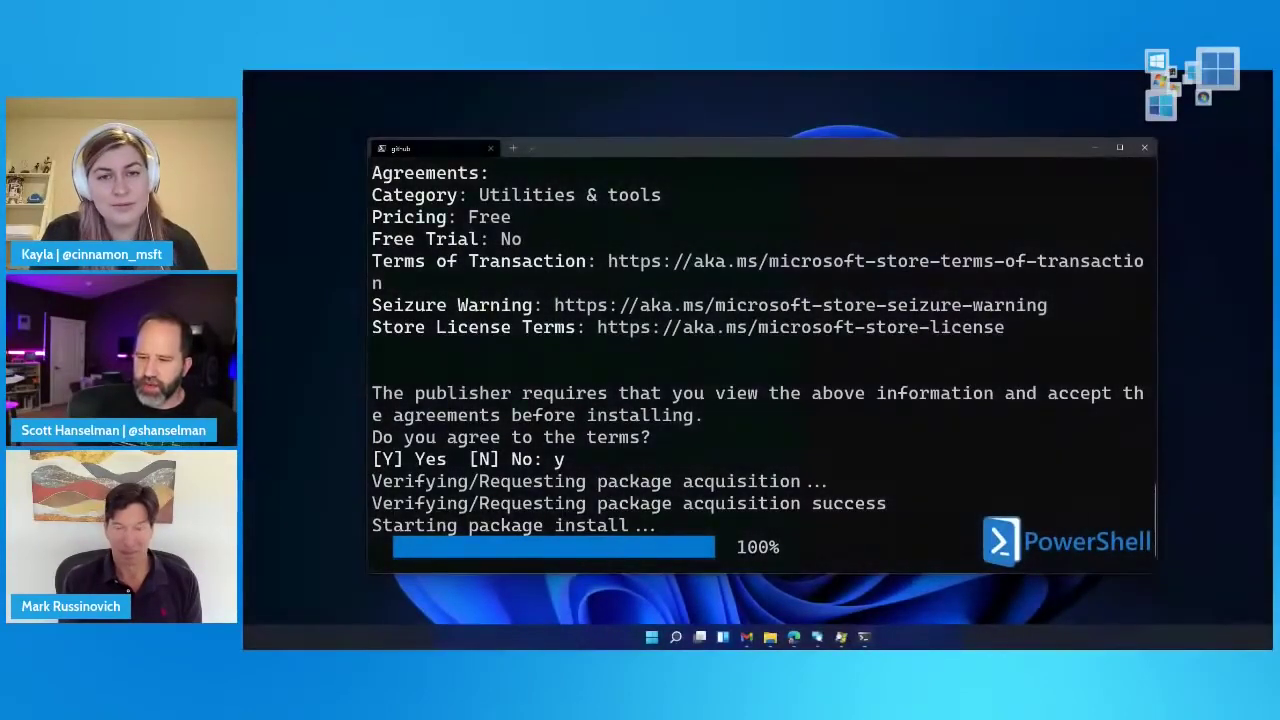
- Switch to the browser and show the Sysinternals documentation page and the live.sysinternals.com file listing
left_click(793, 637)
left_click(822, 111)
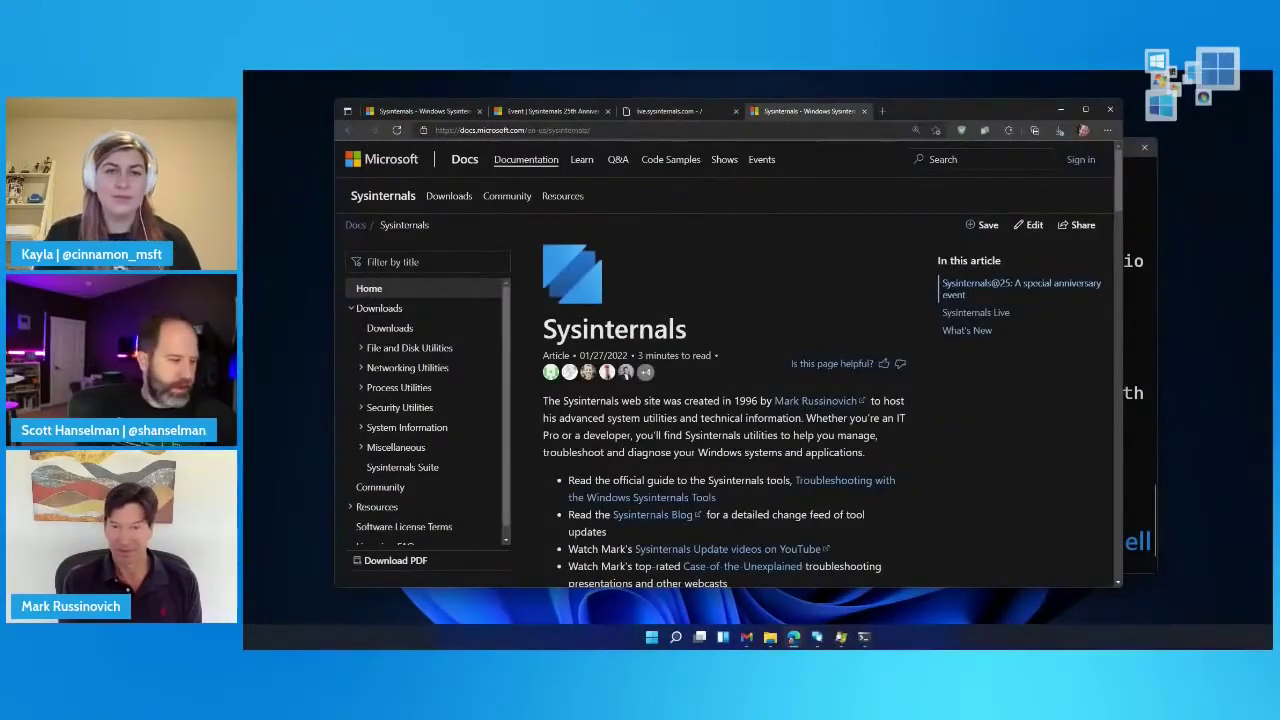
left_click(668, 111)
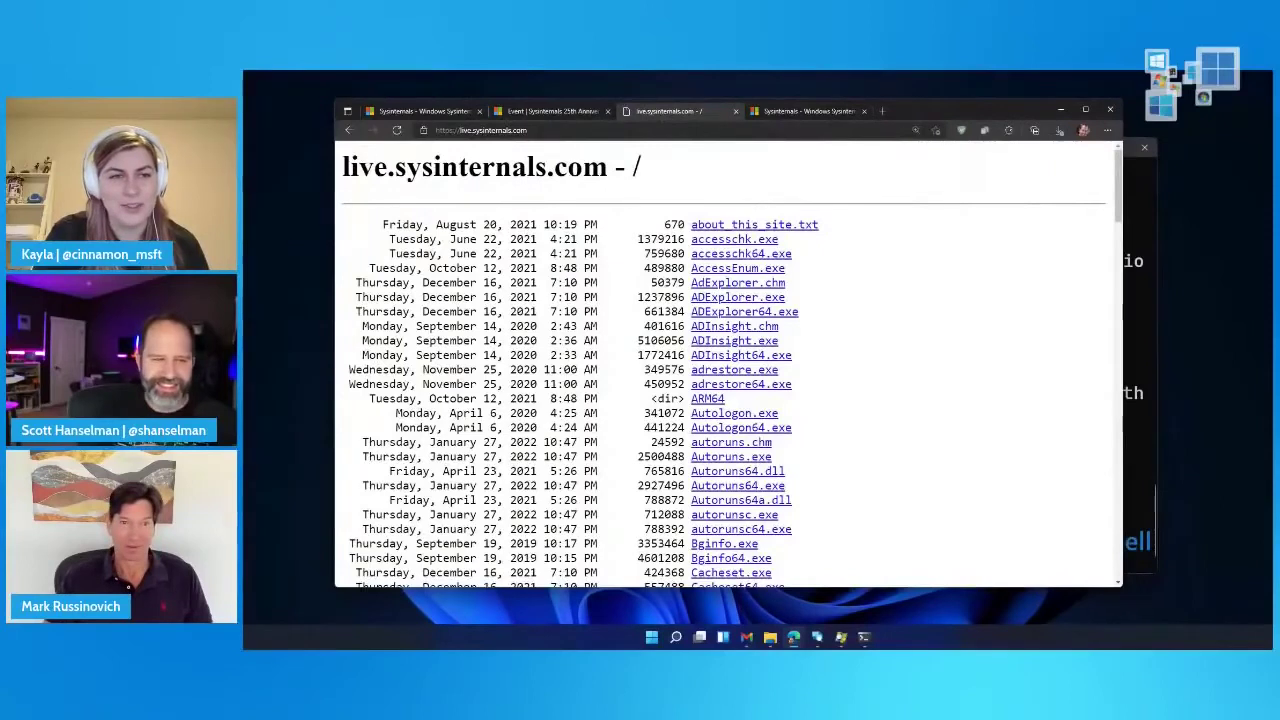
- Search Windows for "sys", mark the Sysinternals Suite app with a red rectangle on the magnified screen, and exit the magnified view
left_click(651, 637)
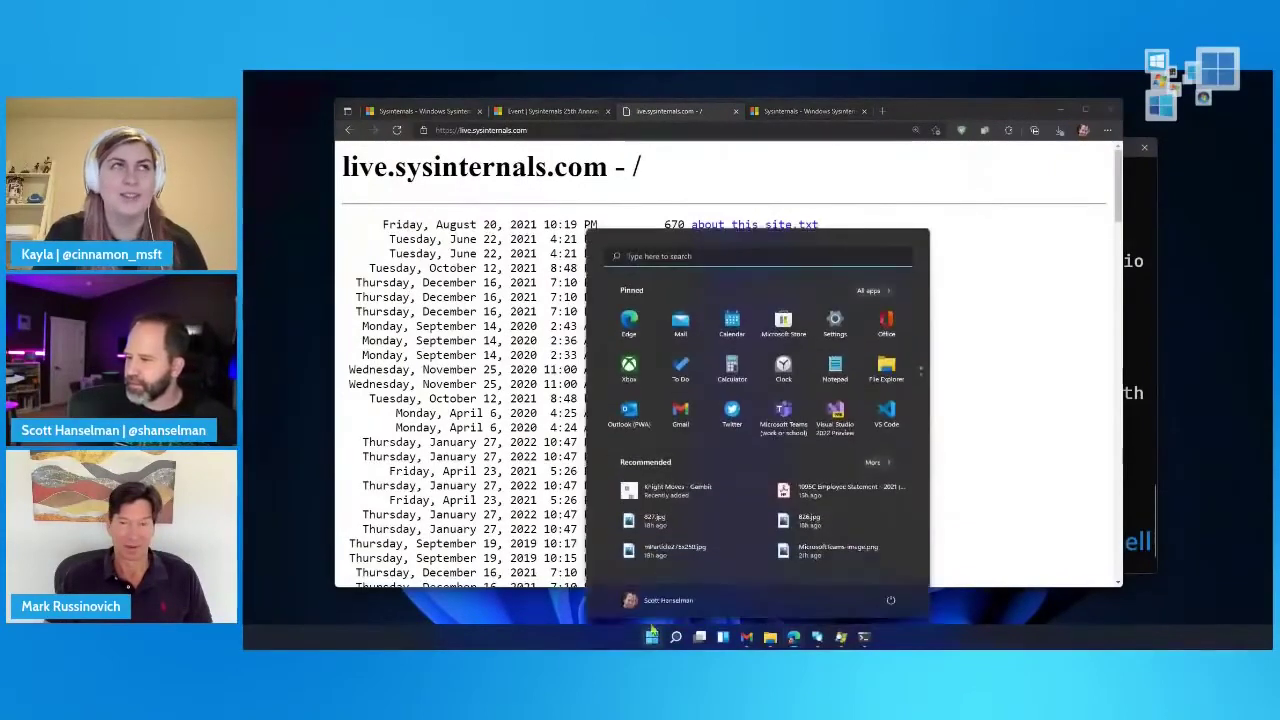
type("s")
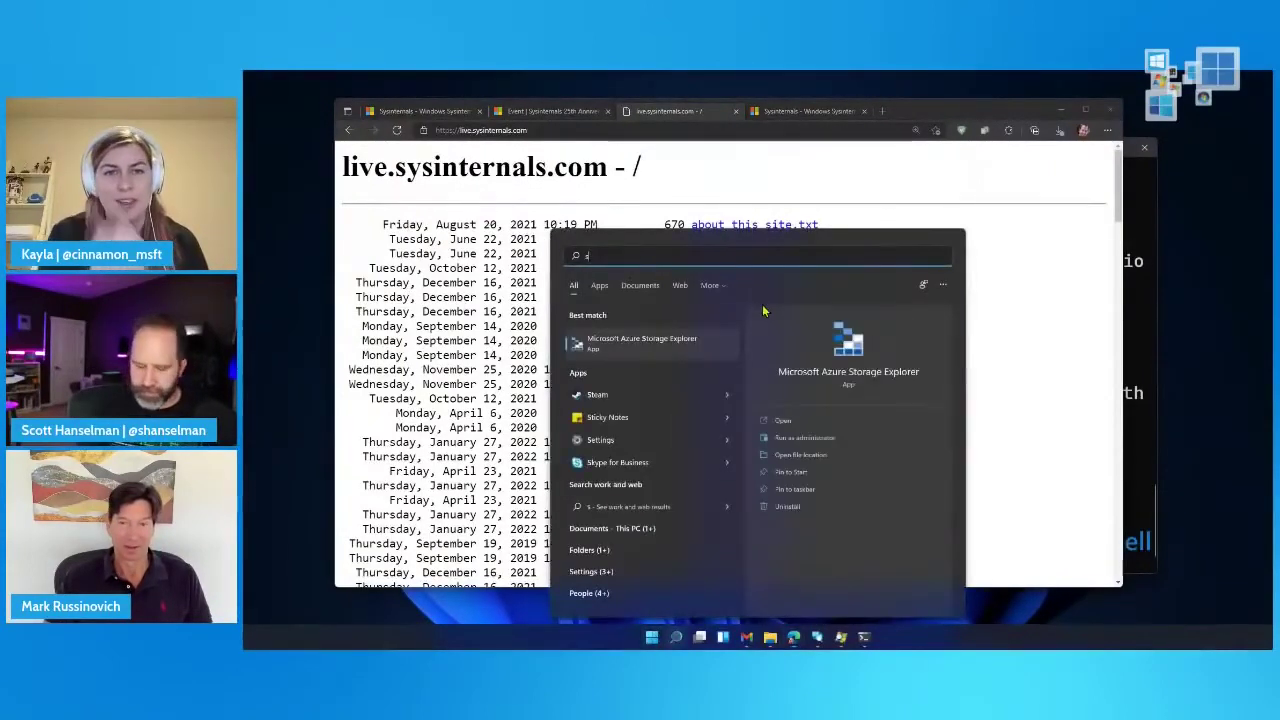
type("ysinternals")
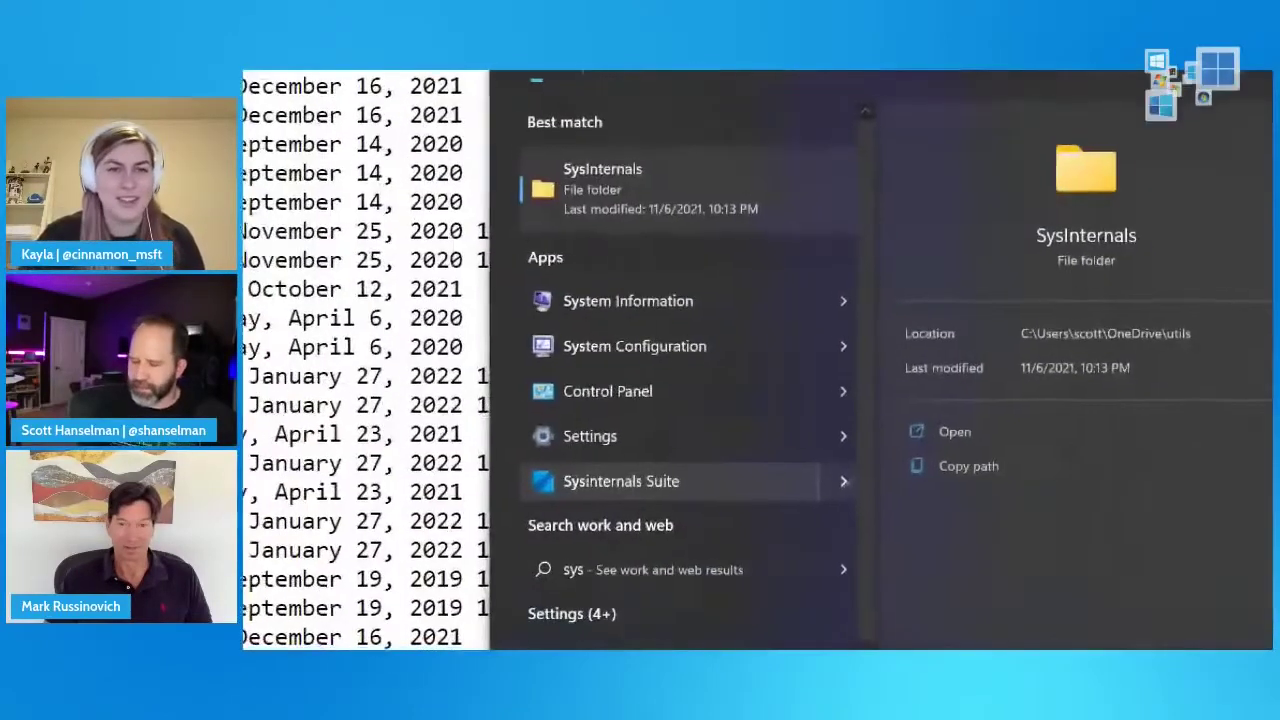
left_click_drag(502, 453, 660, 502)
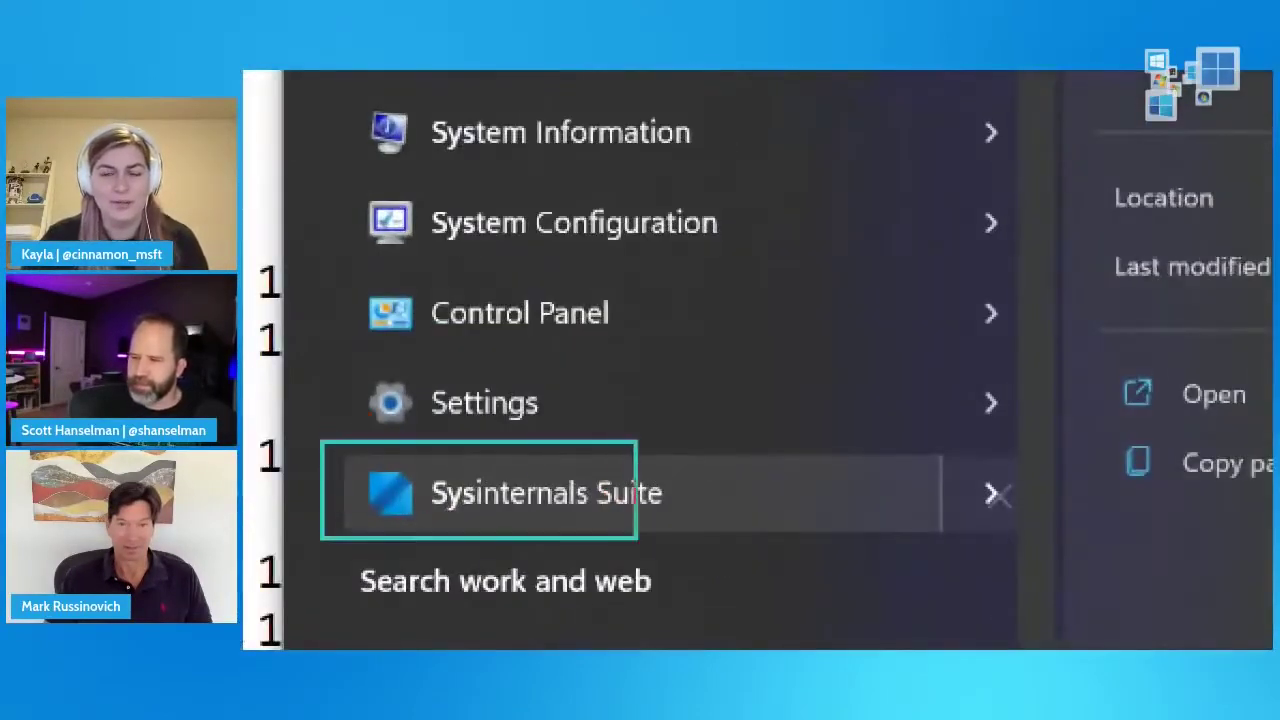
left_click_drag(320, 440, 748, 540)
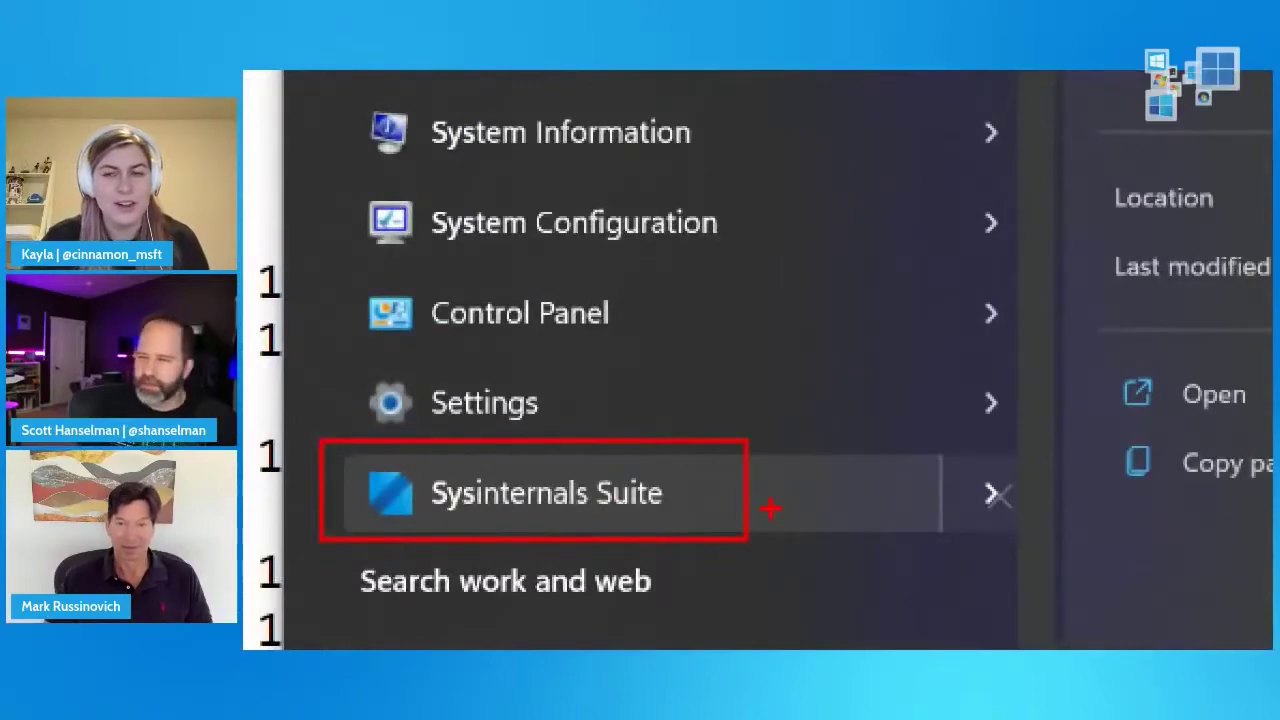
key("Escape")
key("Escape")
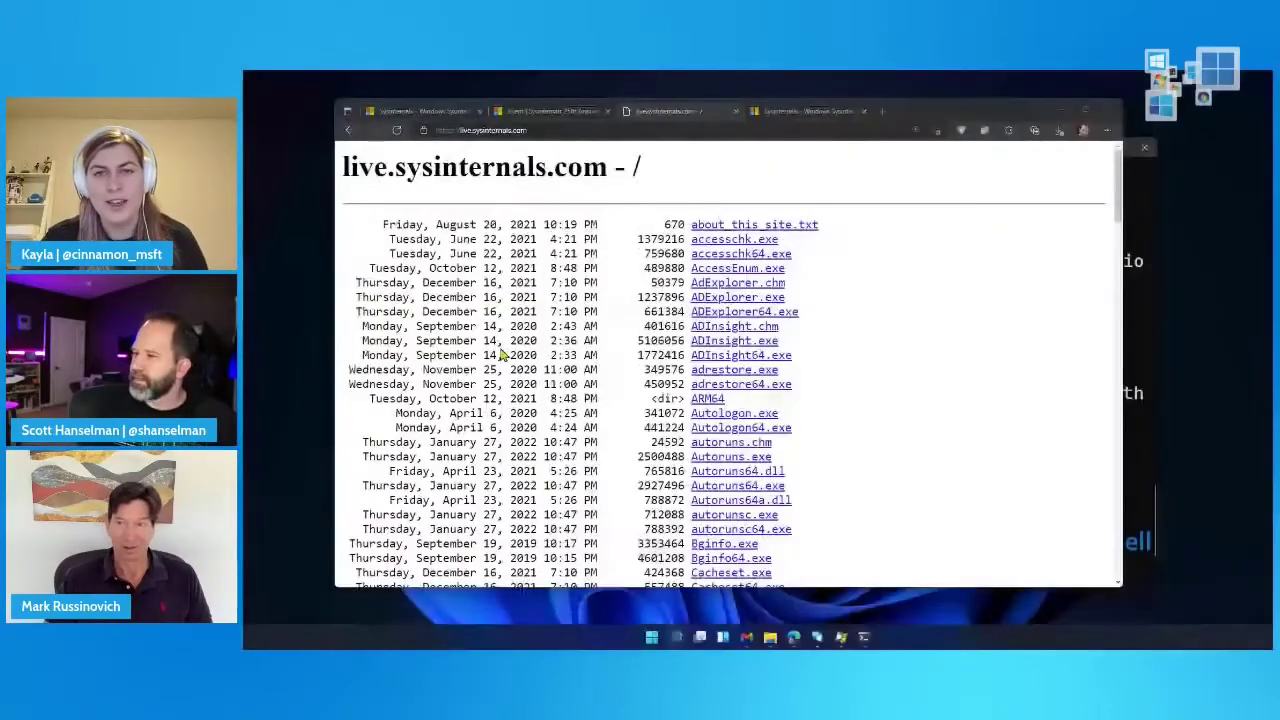
- Look over the Sysinternals@25 event page and the resource links on the Sysinternals documentation home page
key("super")
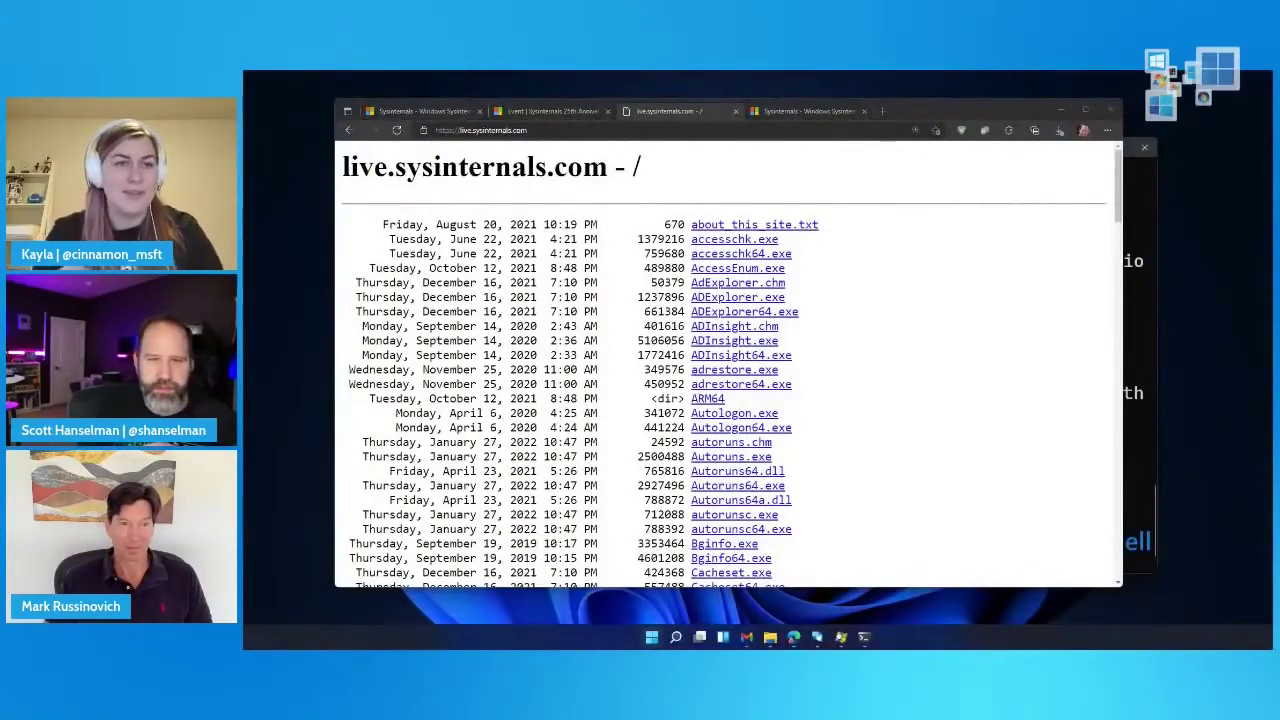
left_click(507, 110)
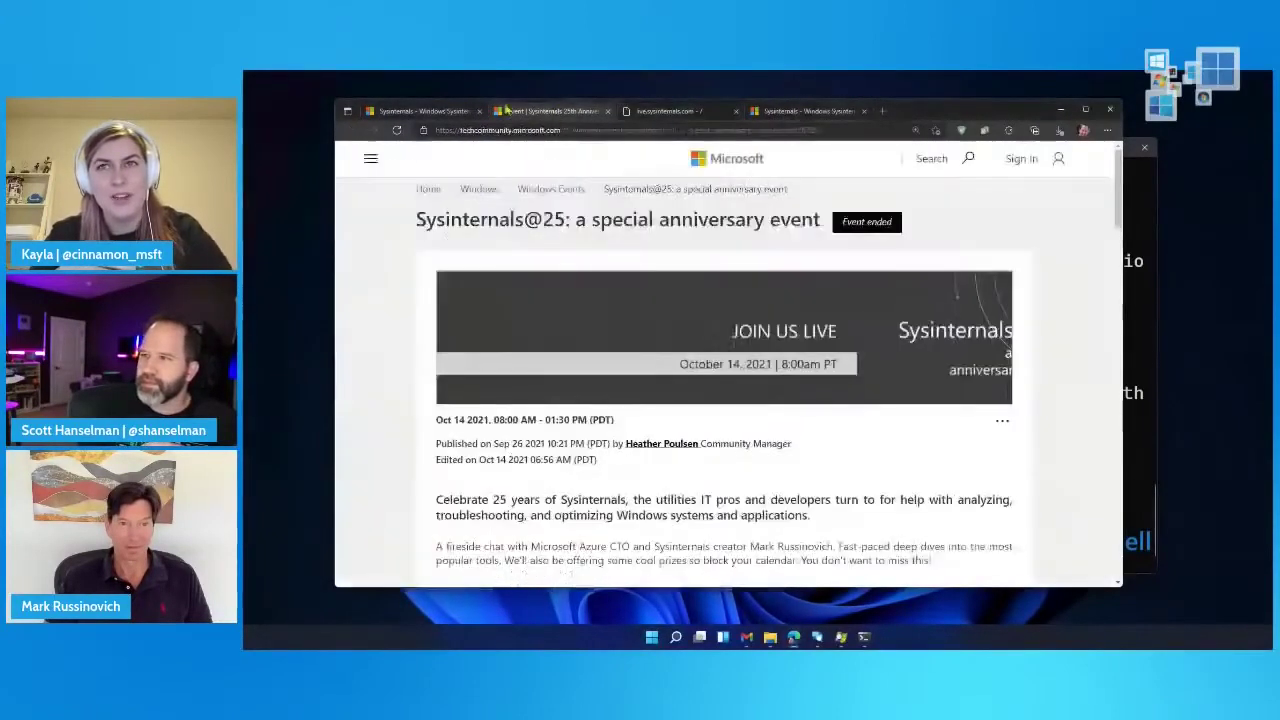
left_click(425, 111)
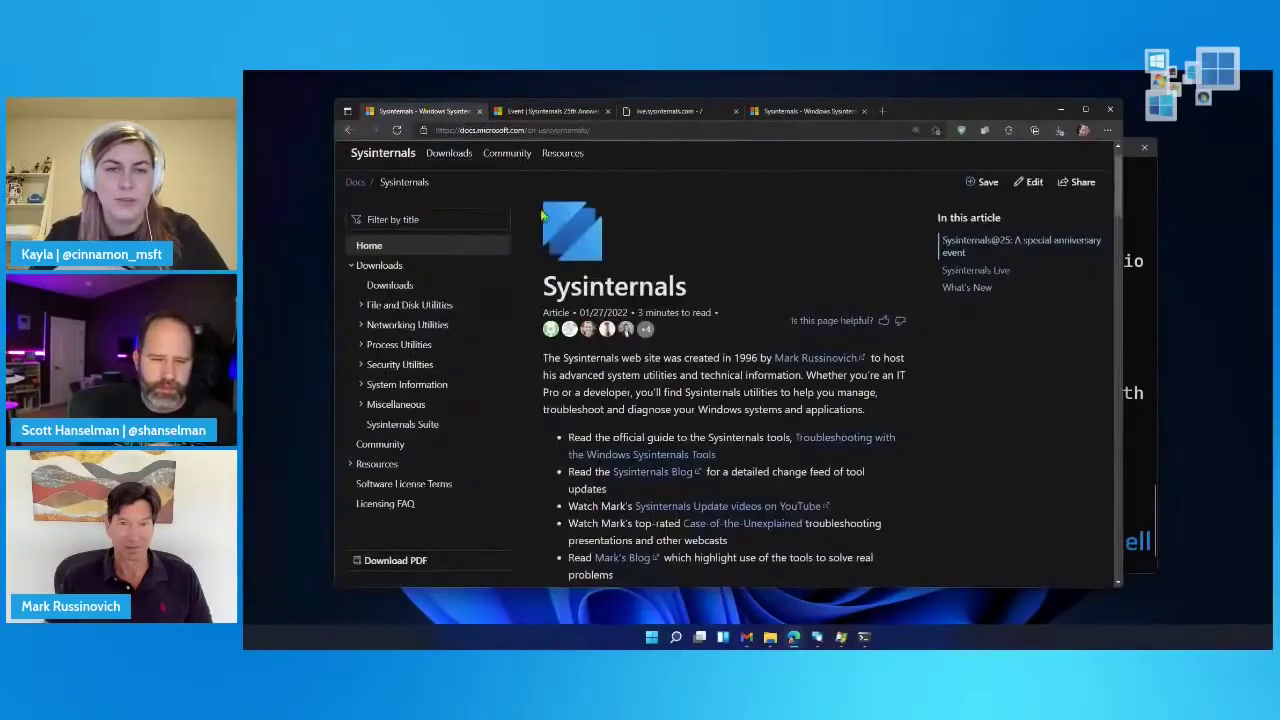
scroll(690, 310, "down", 3)
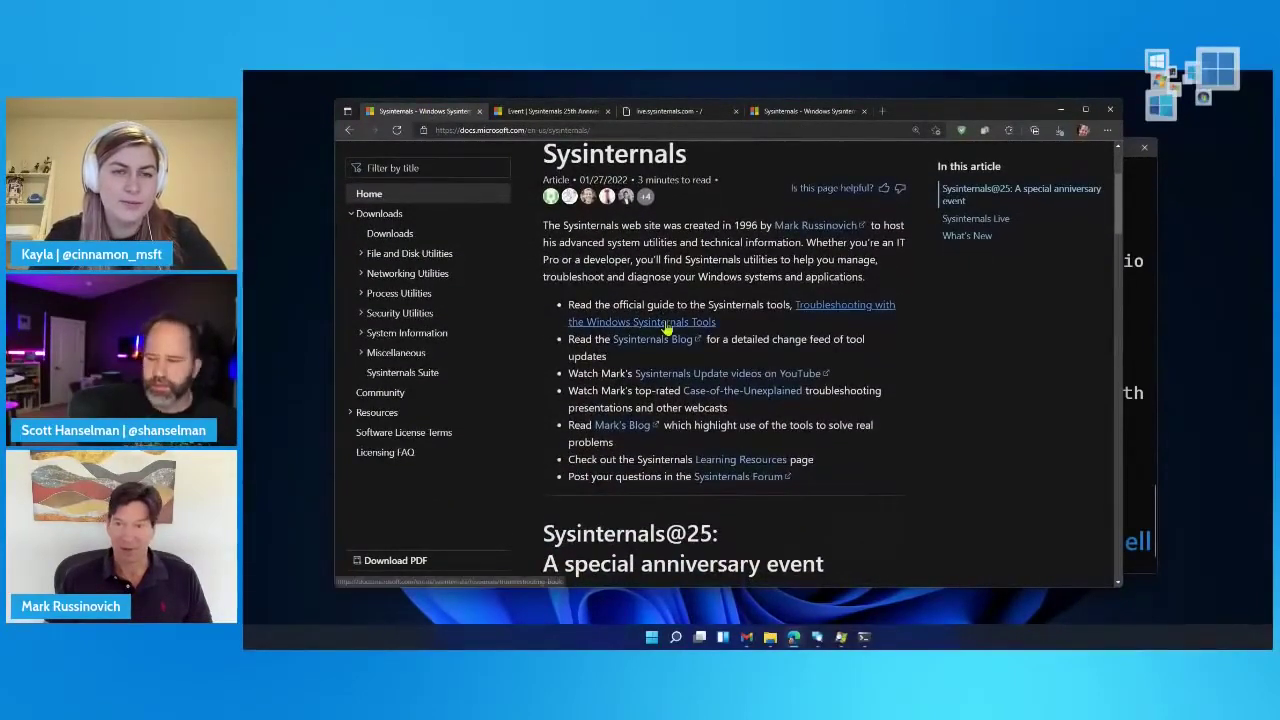
- Bring up the network tools folder and the local Sysinternals folder in front of the browser
mouse_move(770, 637)
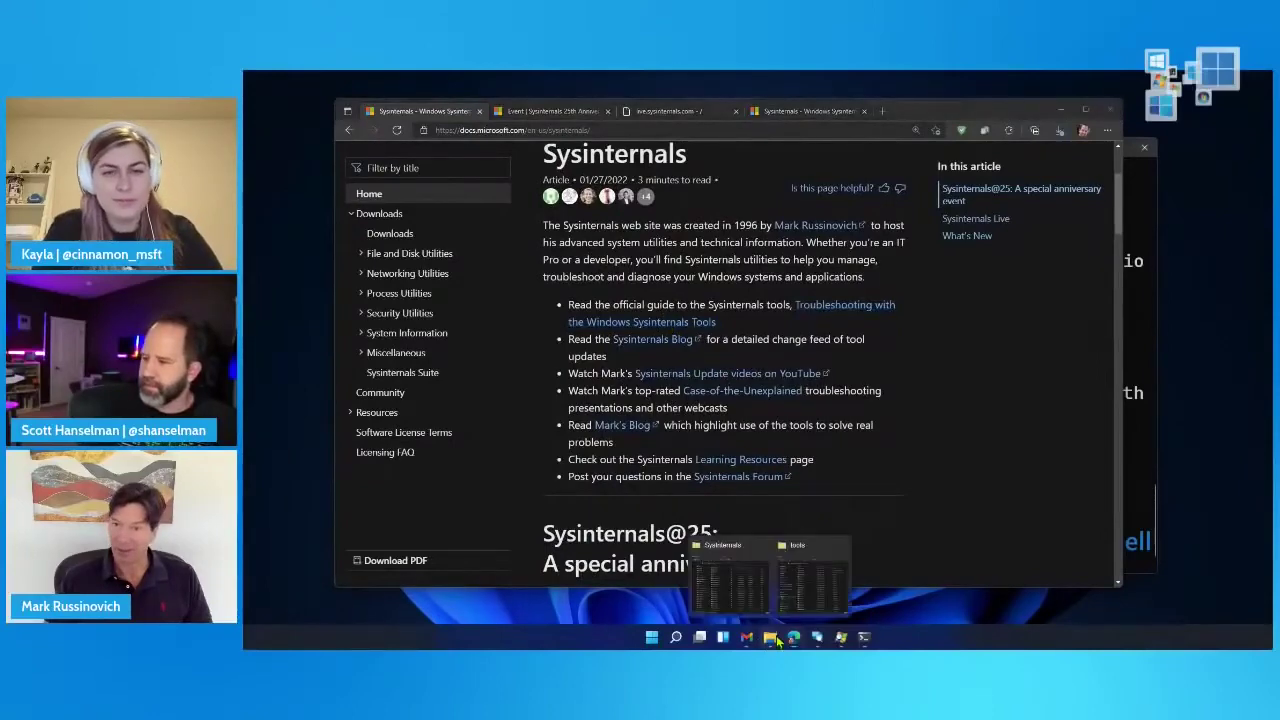
left_click(798, 584)
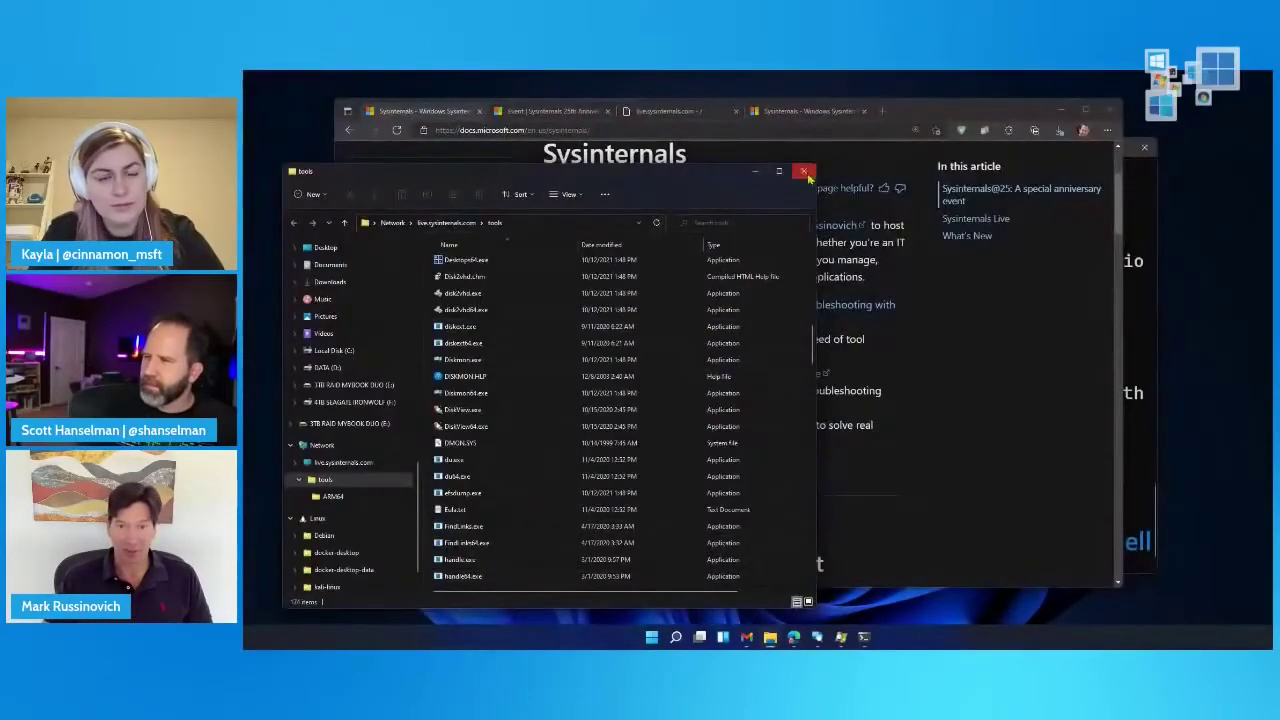
left_click(725, 575)
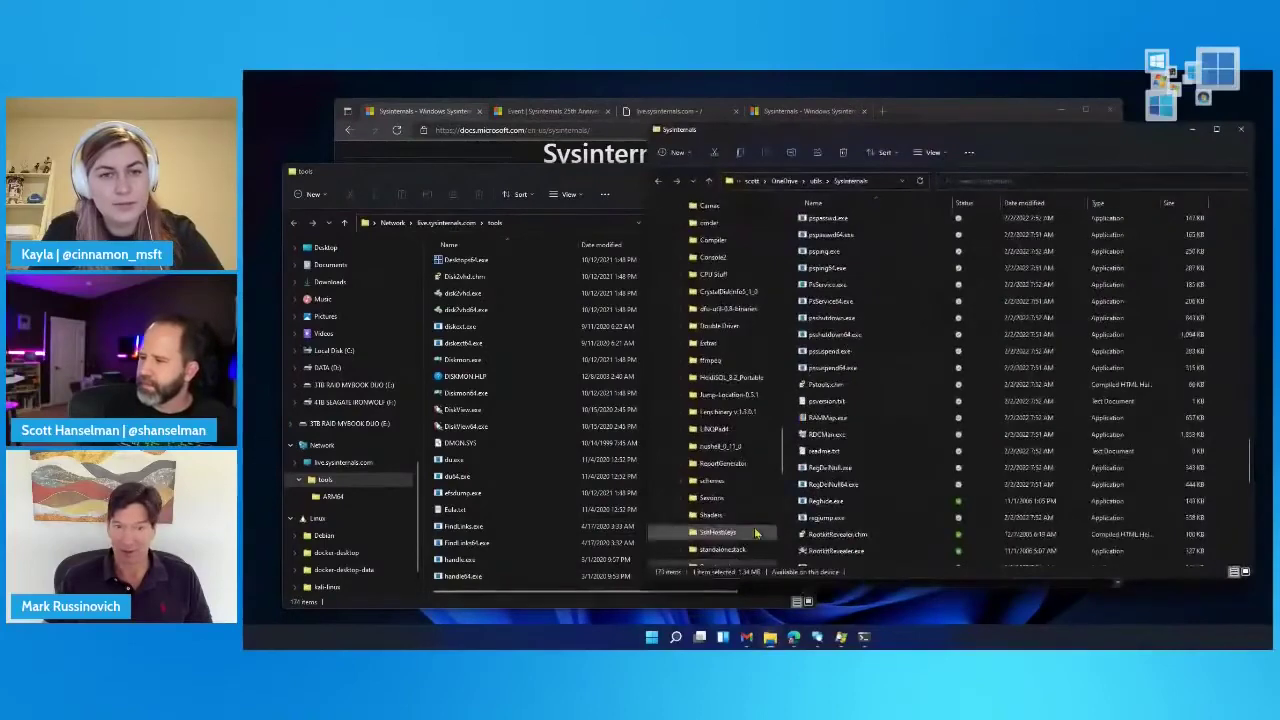
- Bring up Process Explorer, move its window off the Sysinternals folder's file list, and close it
left_click(840, 640)
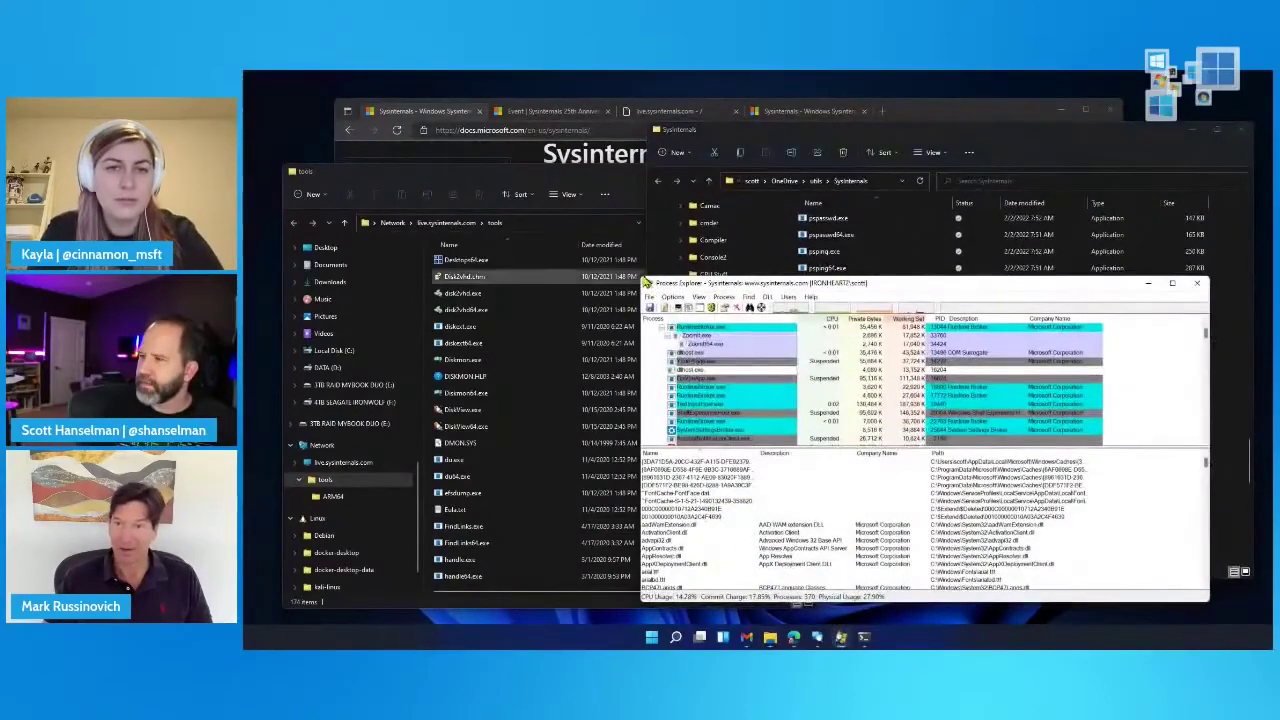
left_click_drag(688, 288, 398, 312)
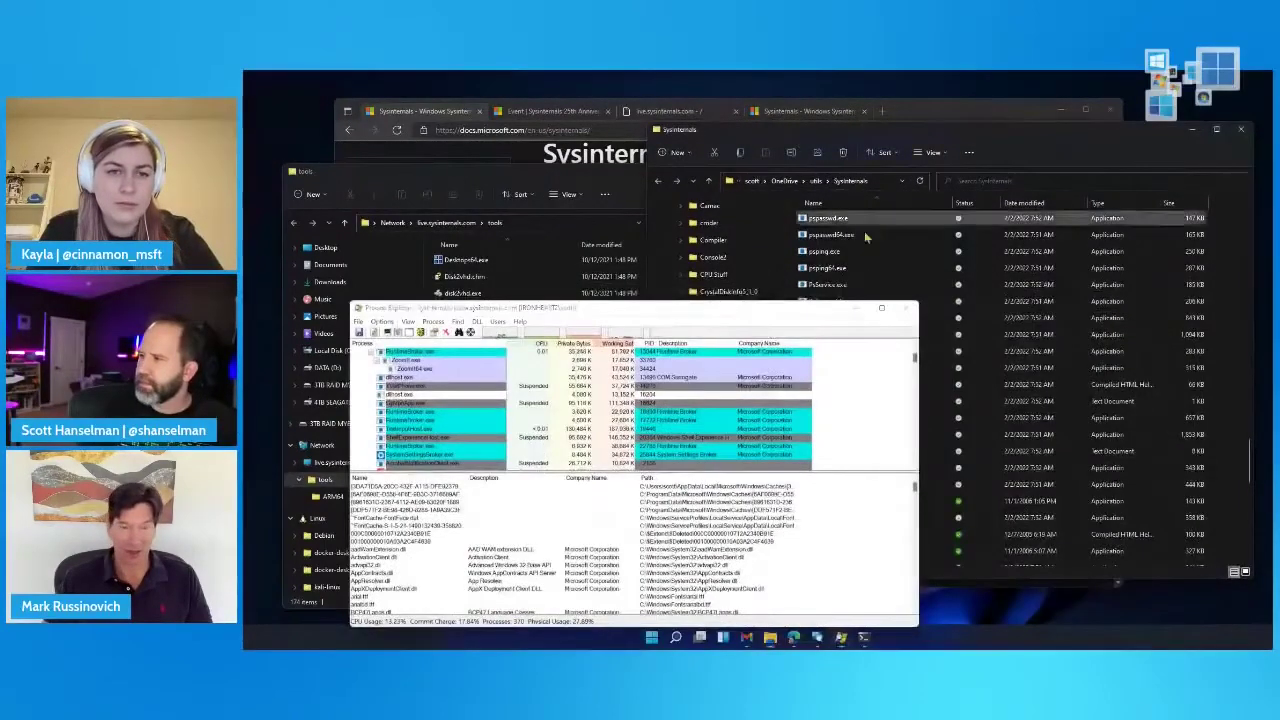
left_click(905, 310)
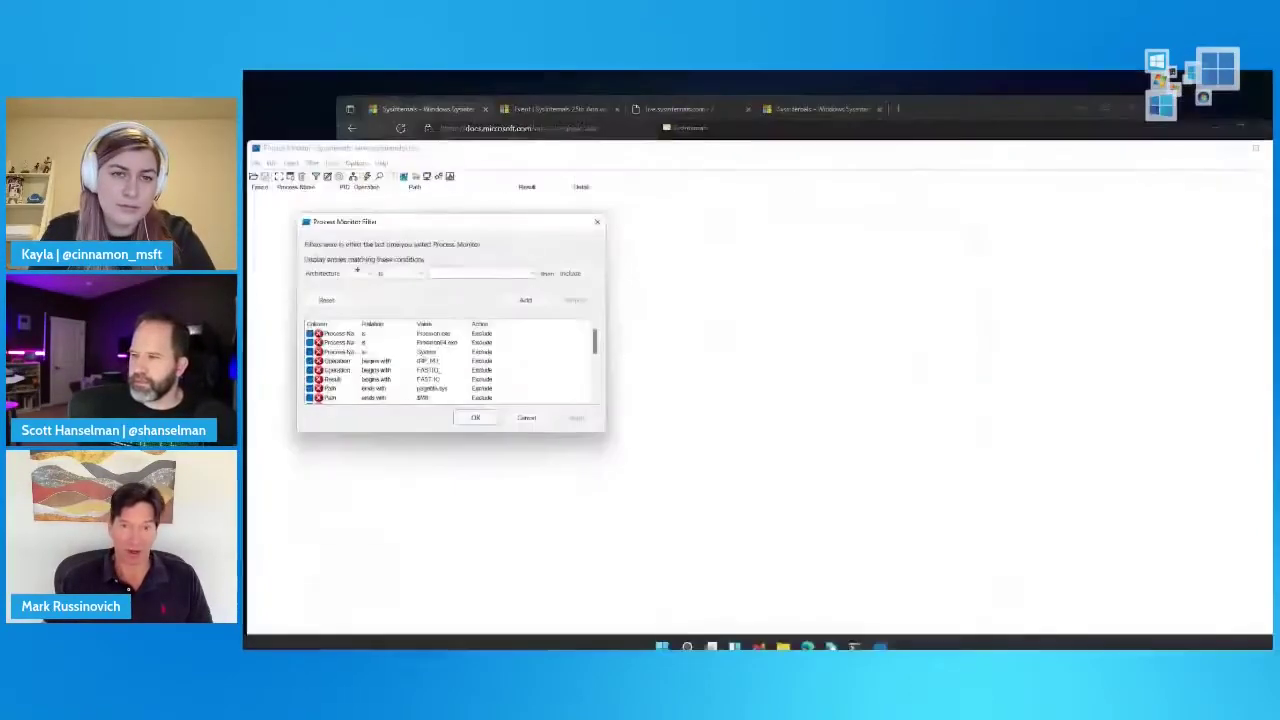
- Add a Process Monitor filter that includes entries whose Process Name contains pwsh.exe, and apply it
left_click(340, 272)
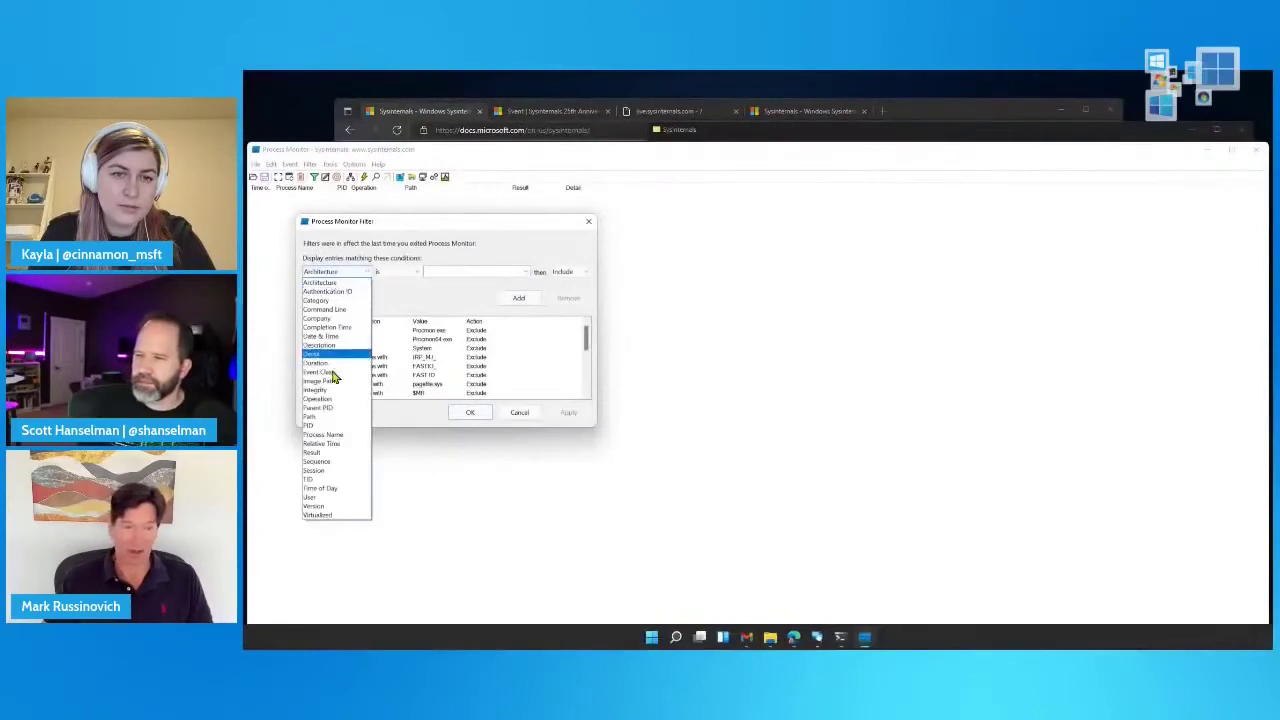
left_click(325, 435)
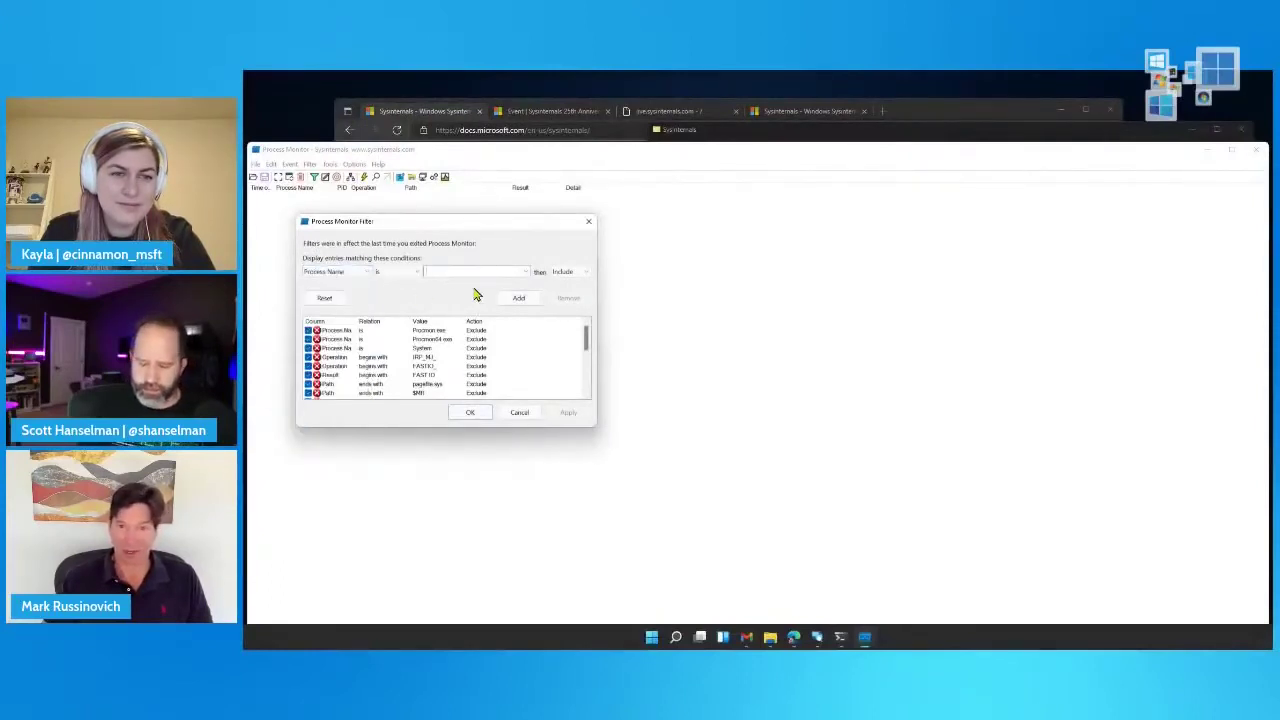
left_click(392, 272)
left_click(400, 334)
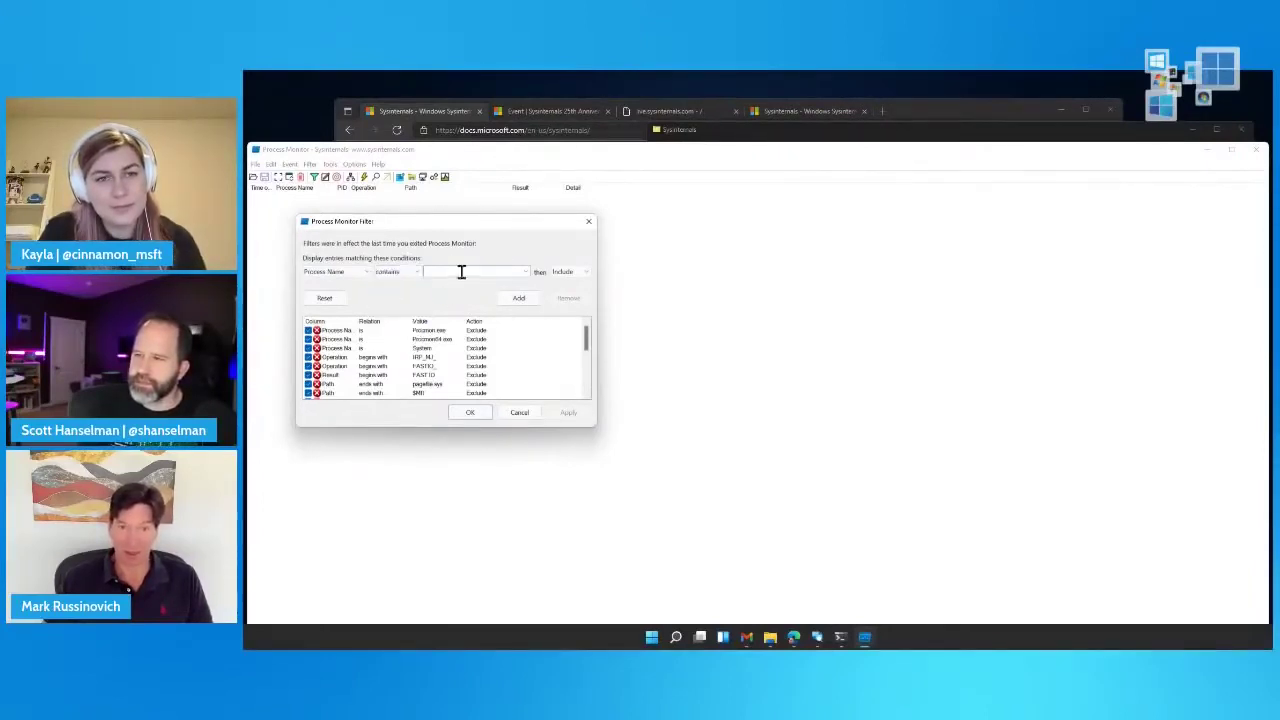
left_click(452, 271)
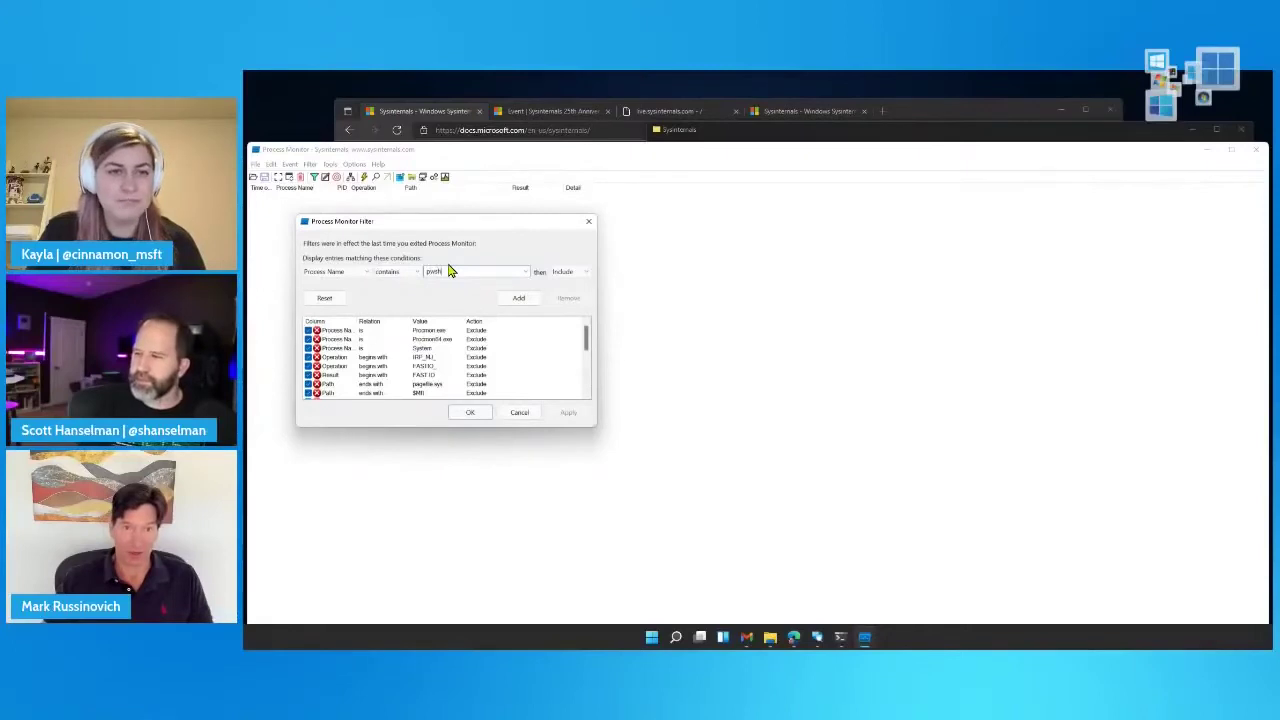
type("pwsh.exe")
left_click(519, 298)
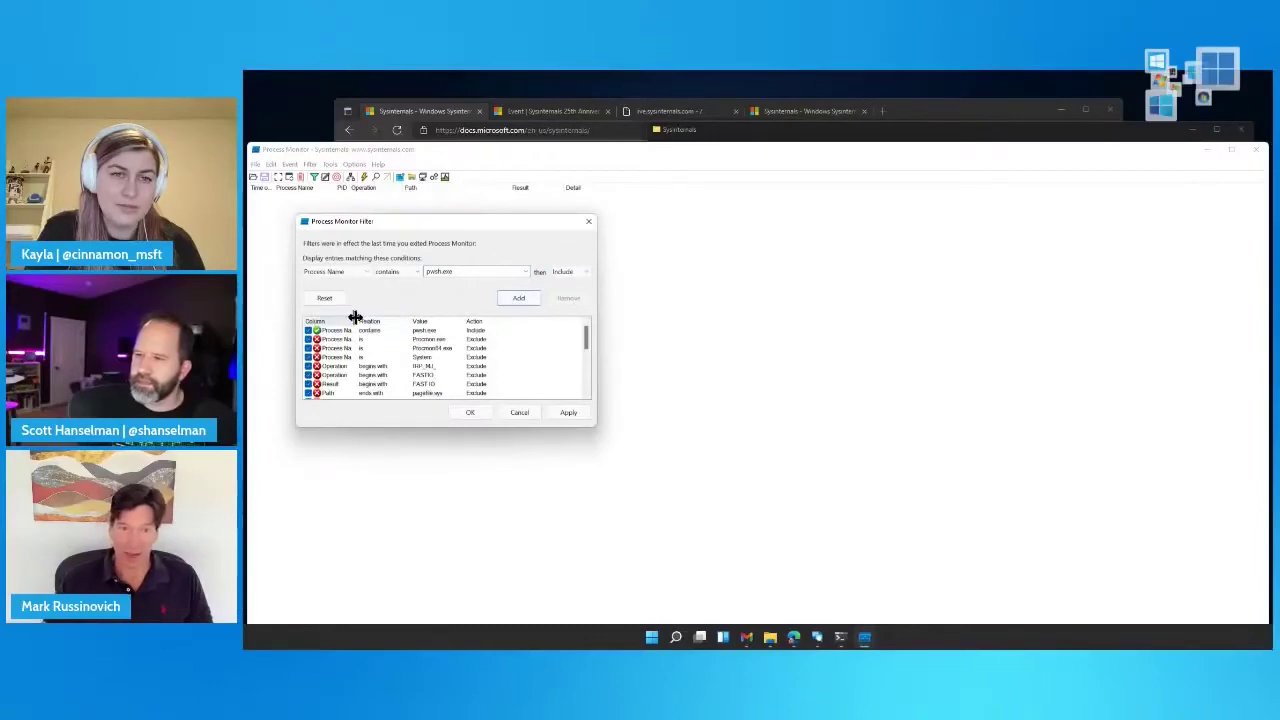
left_click(470, 412)
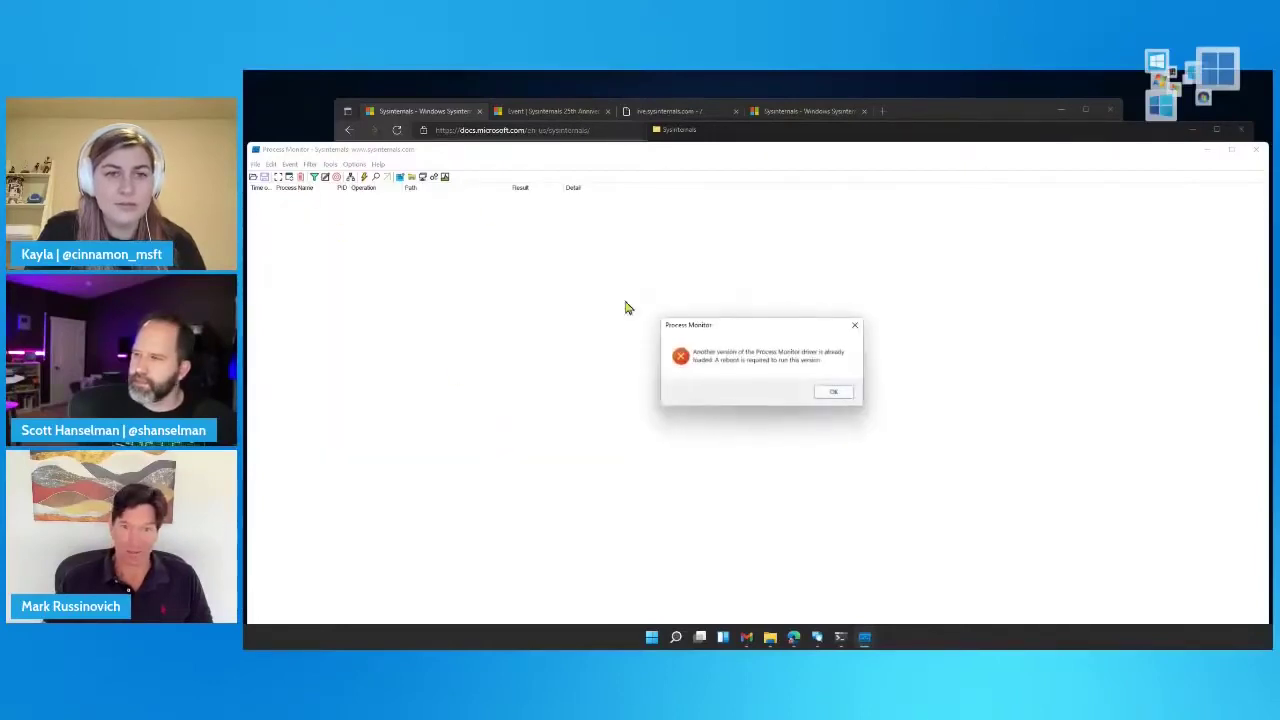
left_click(823, 397)
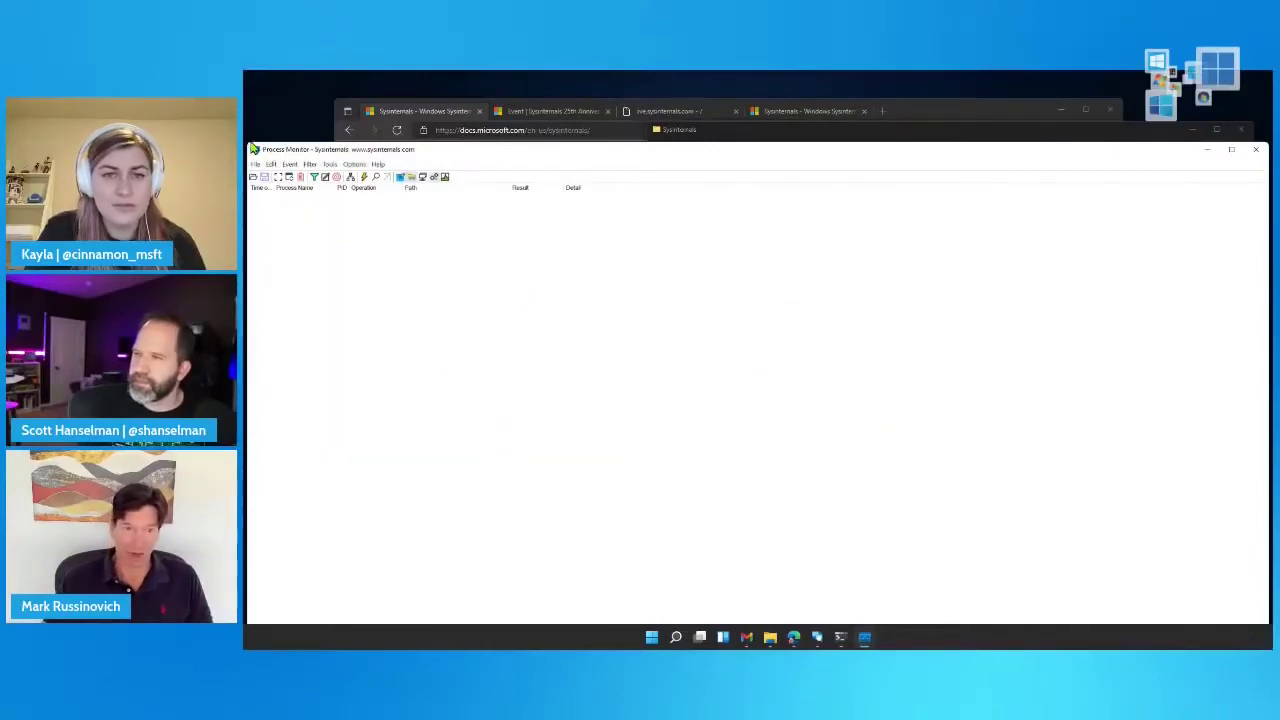
- Shrink the Process Monitor window and close the program
left_click_drag(250, 145, 553, 184)
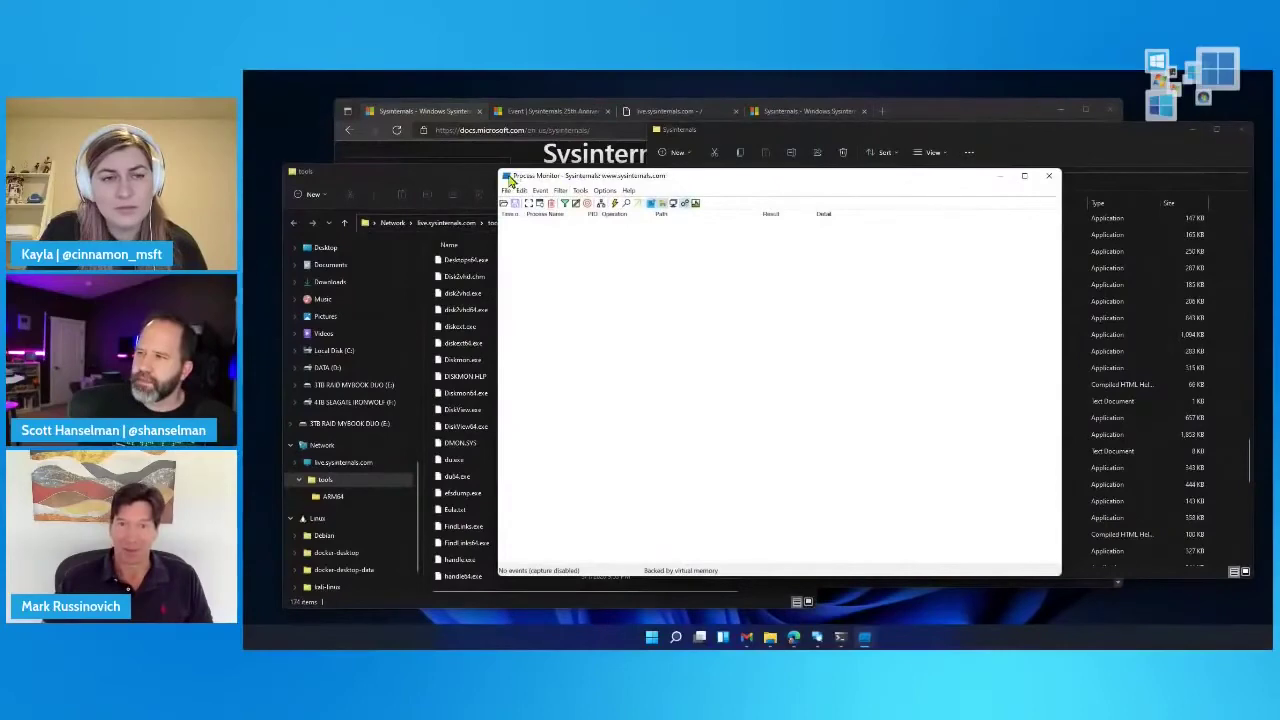
left_click(507, 176)
left_click(540, 264)
- Look up procmon in the browser and view the Screenshots section of the Process Monitor v3.88 documentation page
left_click(790, 111)
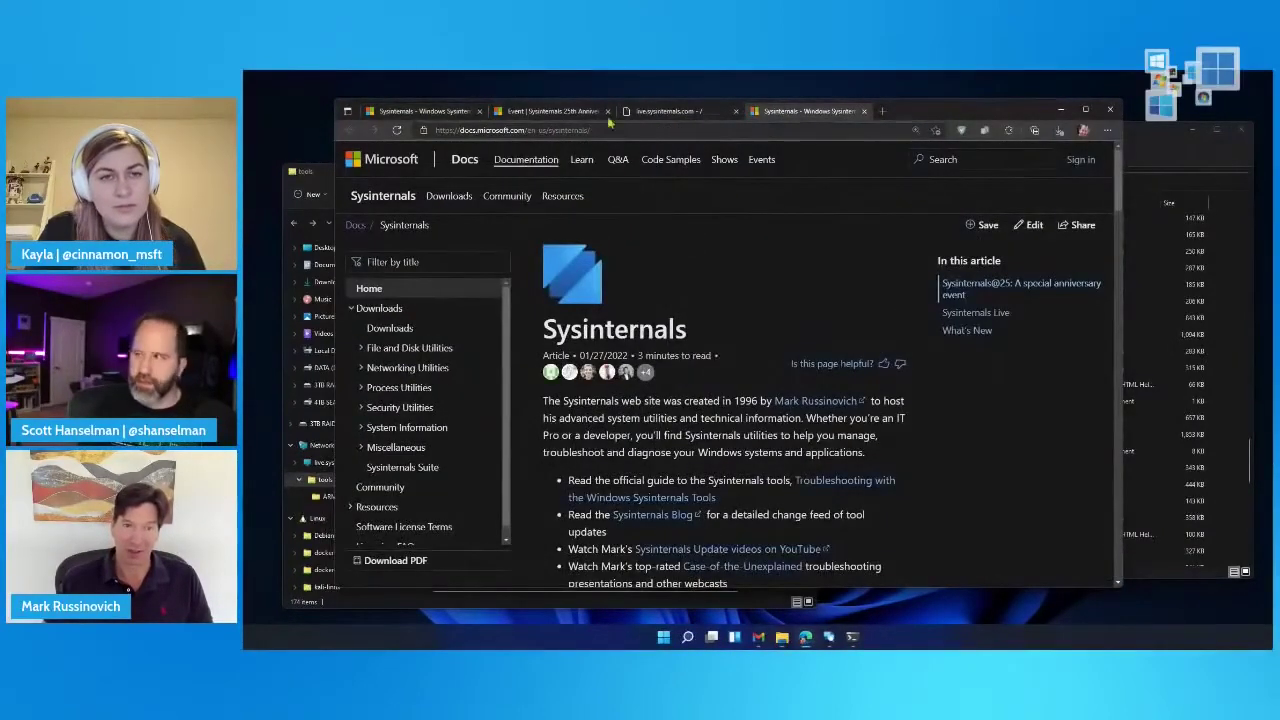
left_click(881, 111)
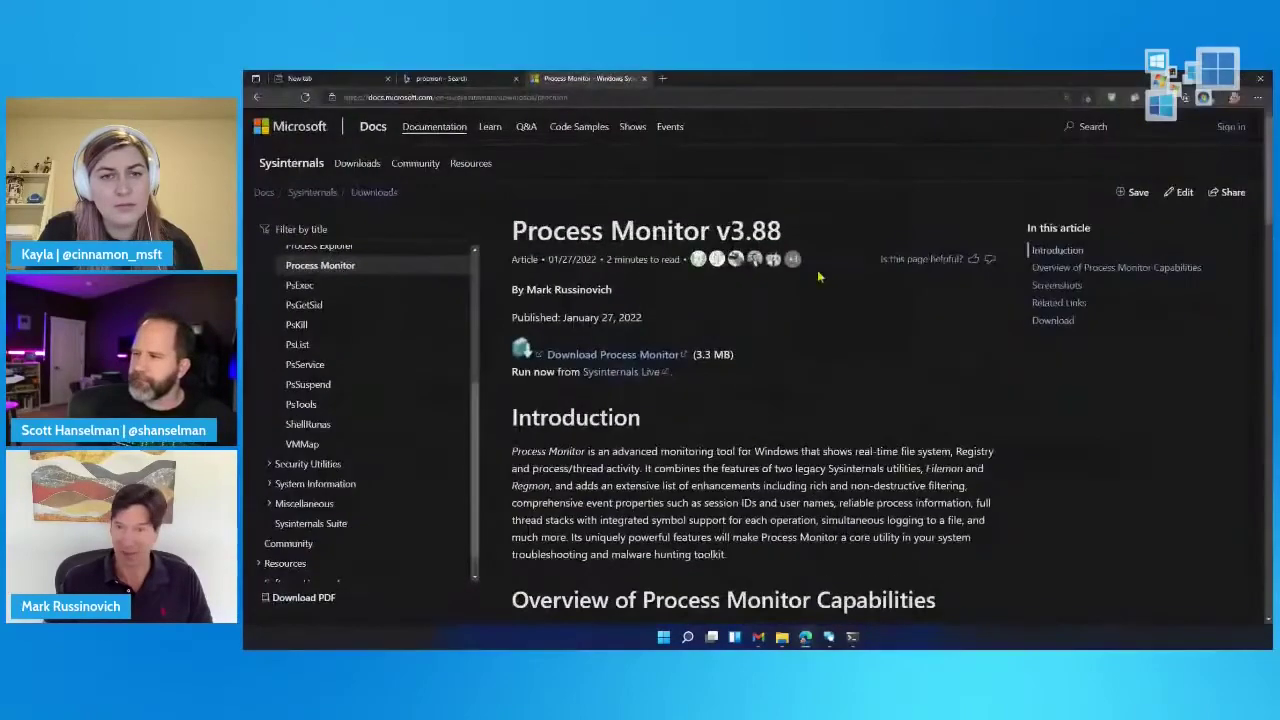
scroll(662, 427, "down", 1)
scroll(662, 427, "down", 10)
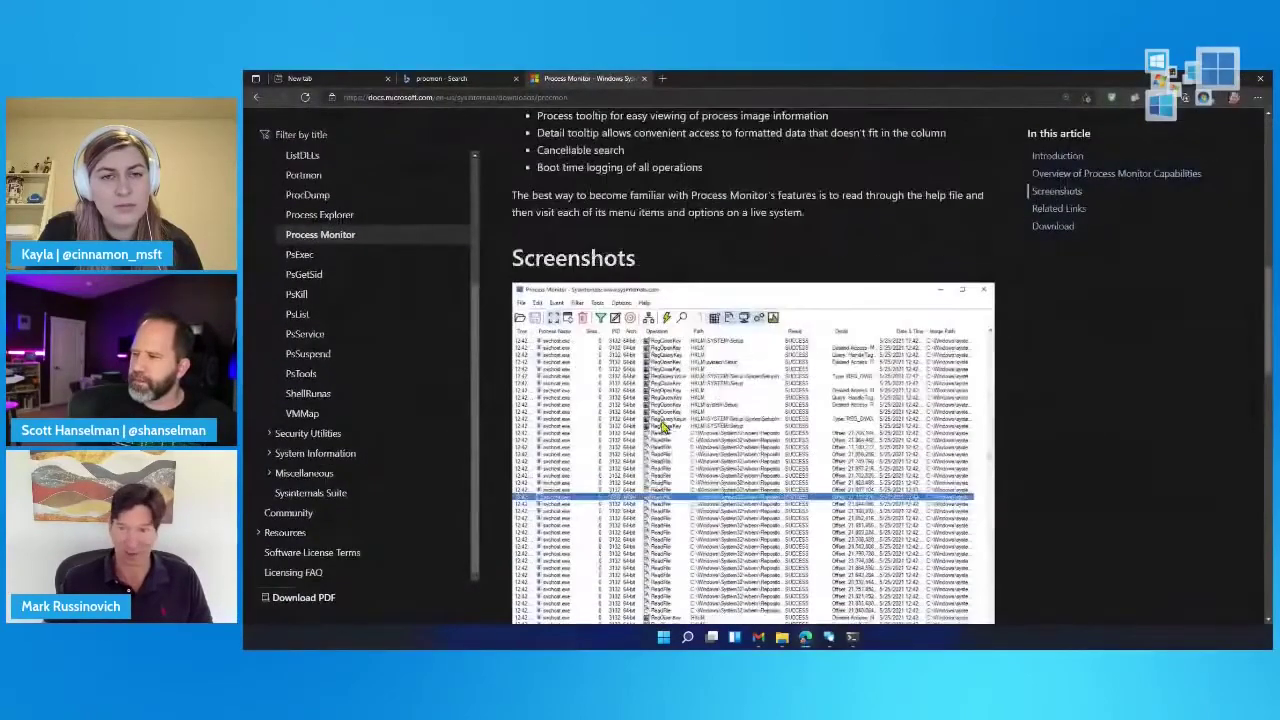
- Open the Process Monitor screenshot from the documentation page in its own browser tab and view it there
right_click(667, 420)
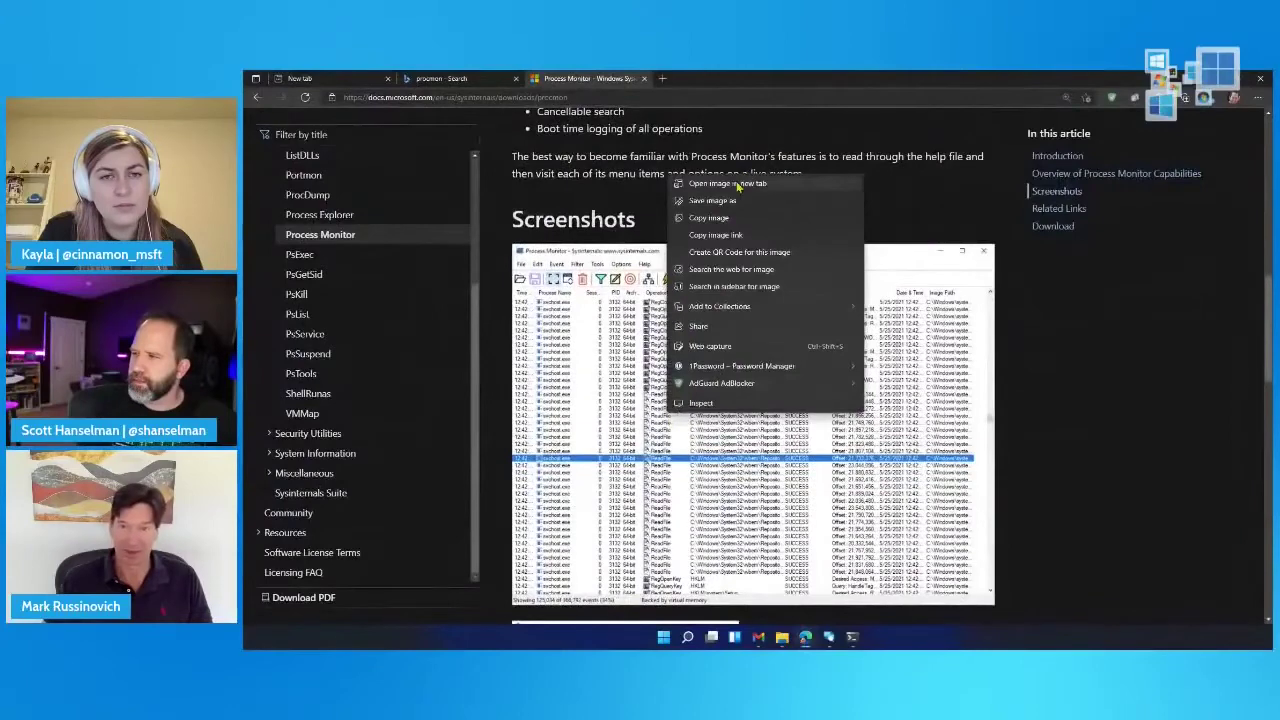
left_click(745, 178)
left_click(710, 78)
scroll(450, 446, "up", 1)
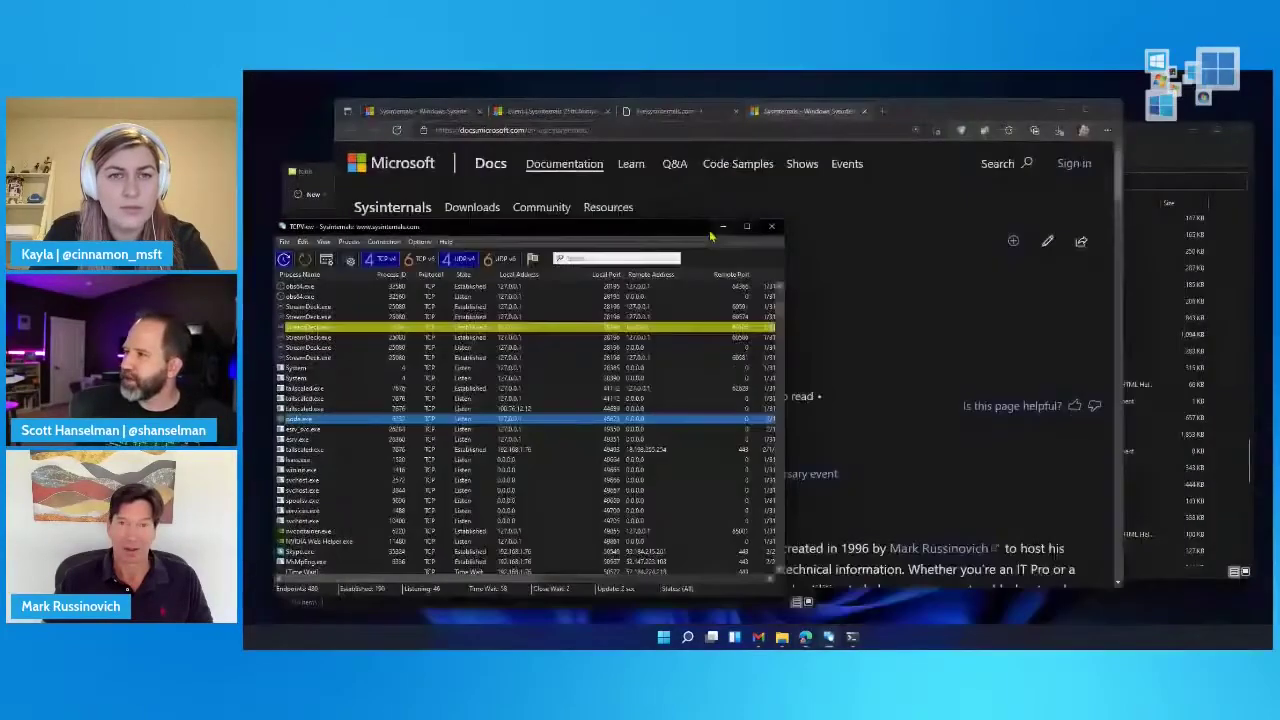
- Minimize TCPView, start Process Monitor from the Sysinternals folder, and cancel its startup filter dialog
left_click(722, 227)
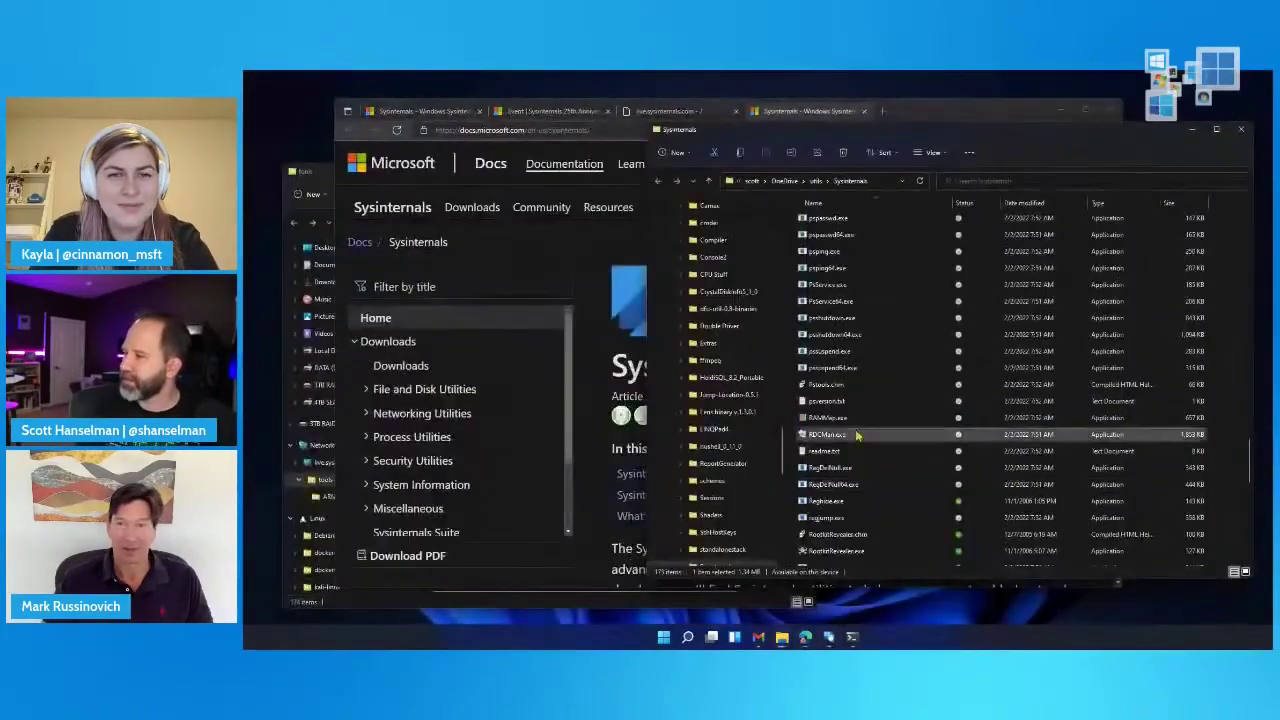
scroll(830, 330, "up", 3)
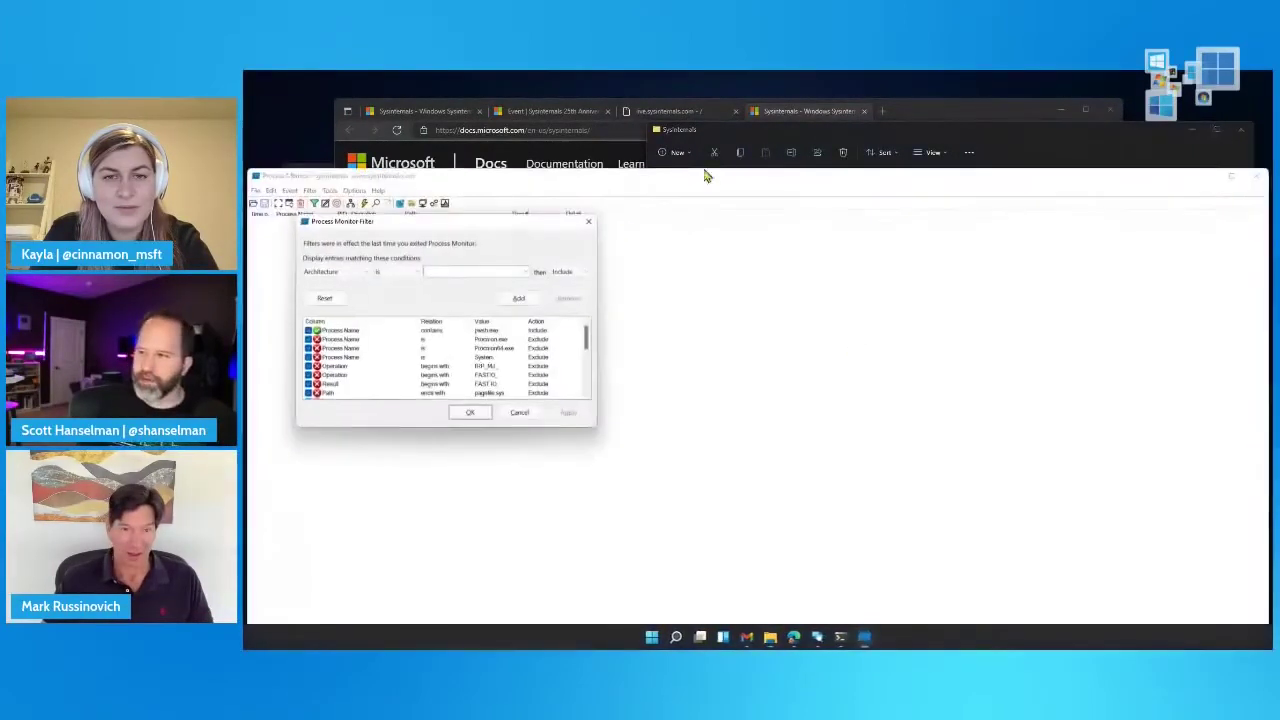
left_click(525, 414)
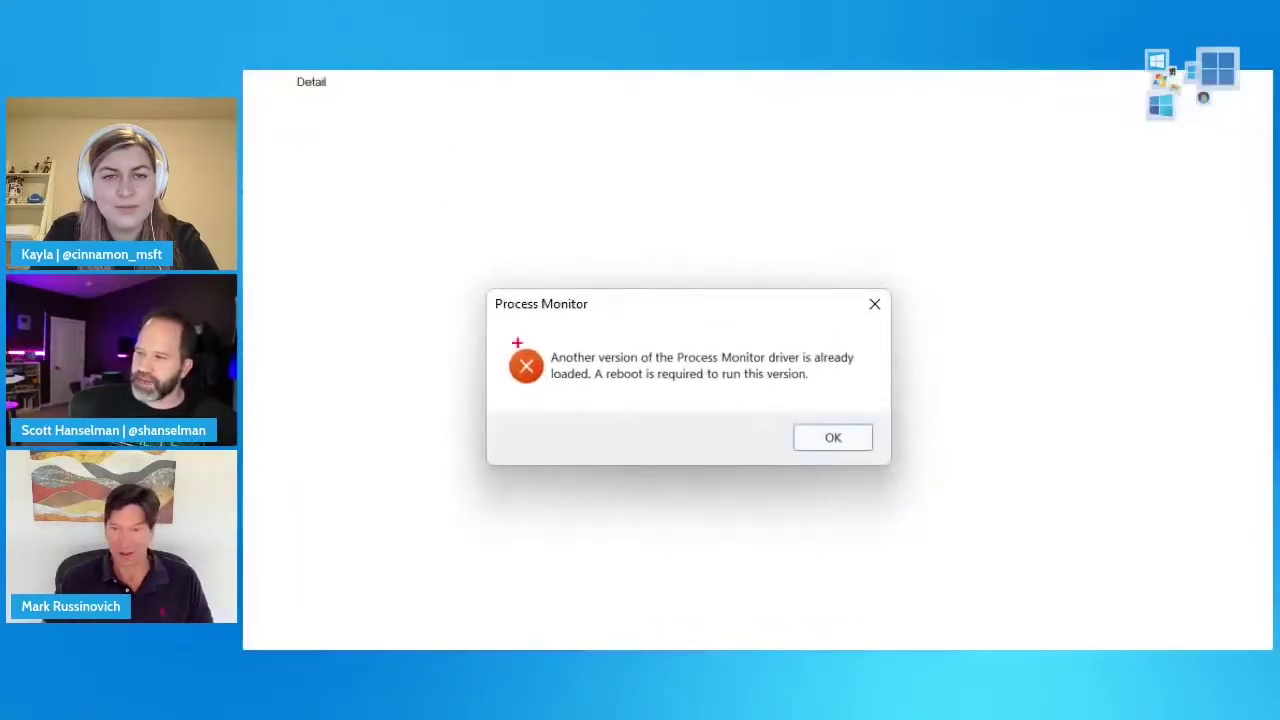
- Frame the Process Monitor driver error text with a red rectangle on the zoomed screen, and dismiss the error dialog
mouse_move(661, 337)
left_mouse_down()
mouse_move(817, 361)
mouse_move(884, 401)
left_mouse_up()
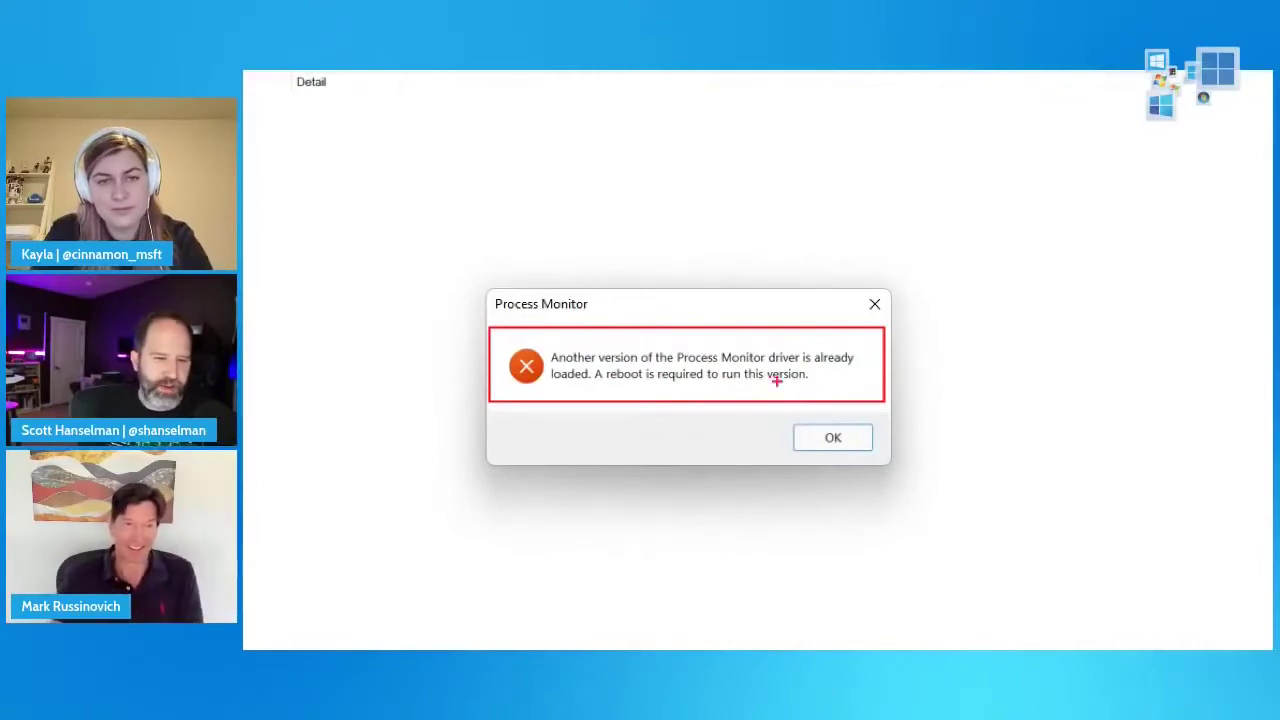
key("Escape")
key("Return")
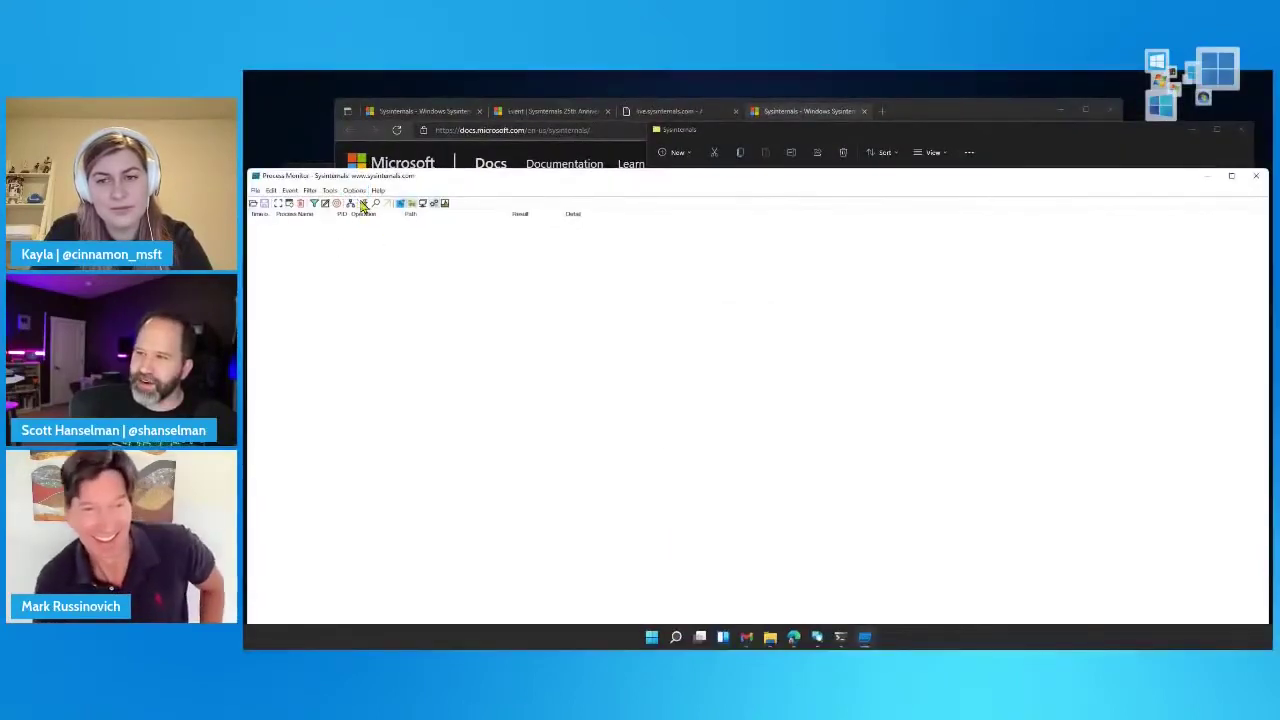
- Examine the default exclusions in the Process Monitor filter list and close the dialog
left_click(311, 191)
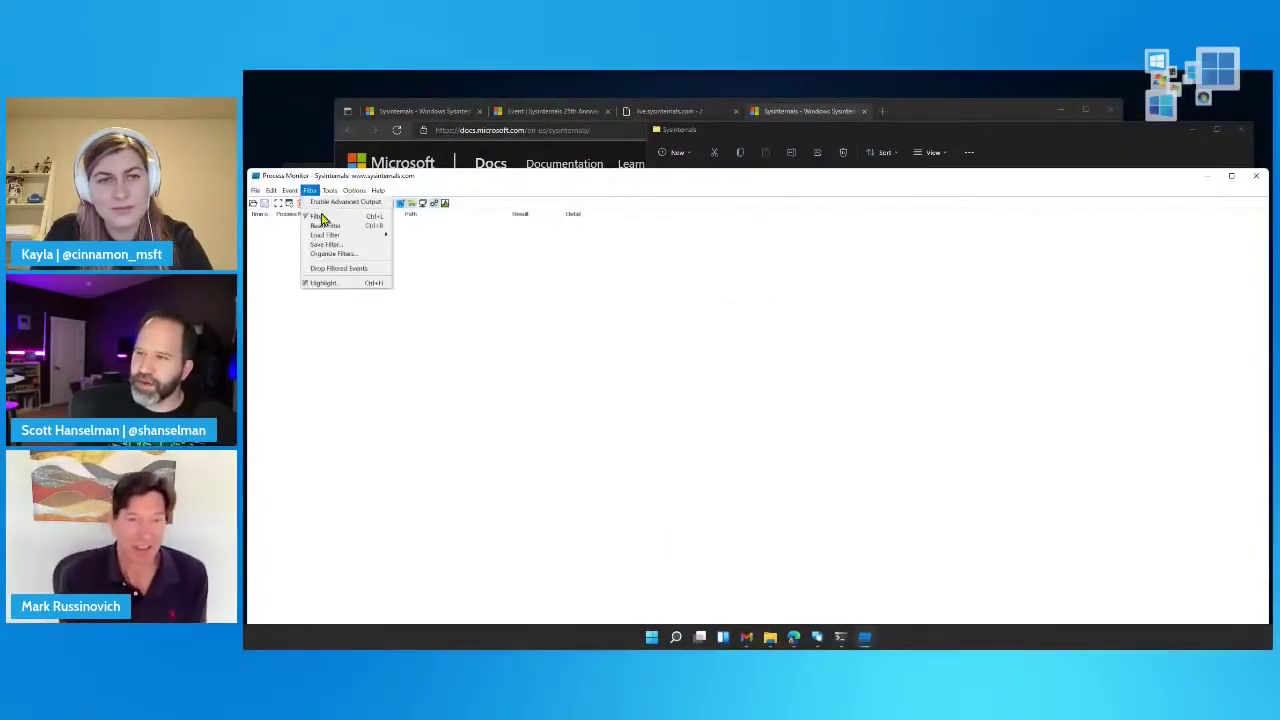
left_click(318, 215)
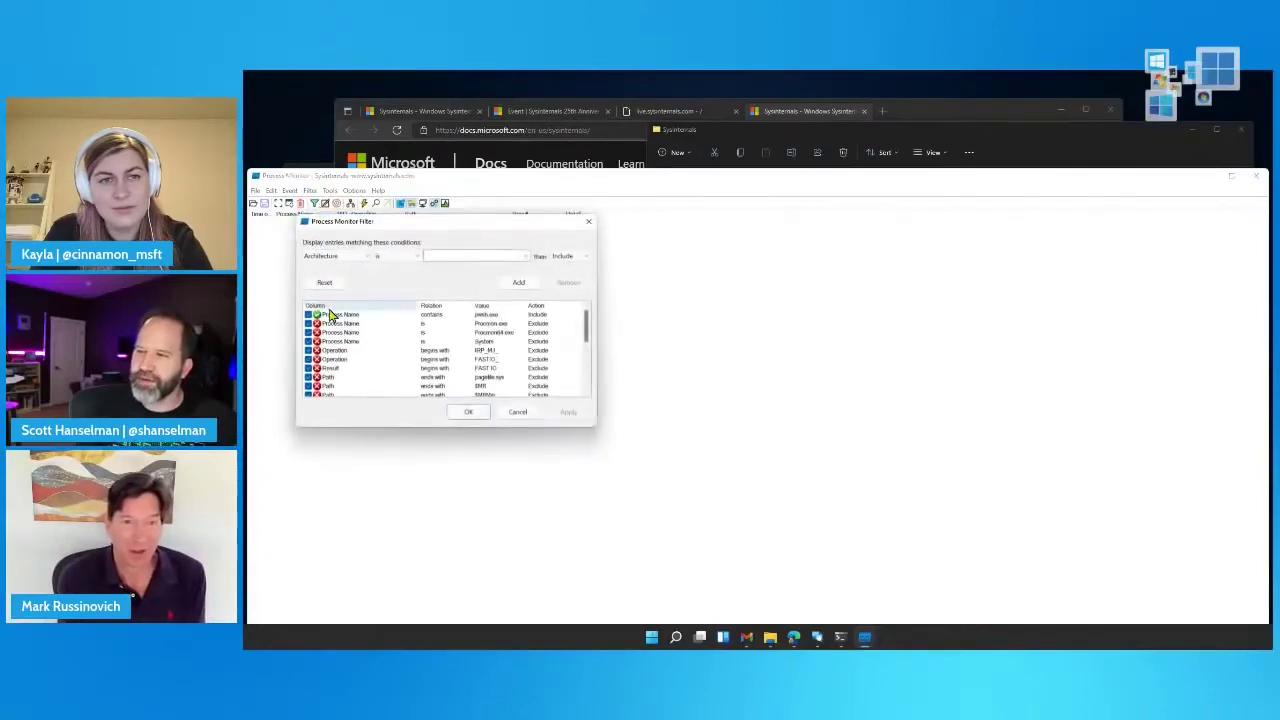
key("Escape")
- Enable Advanced Output in Process Monitor and maximize its window
left_click(311, 191)
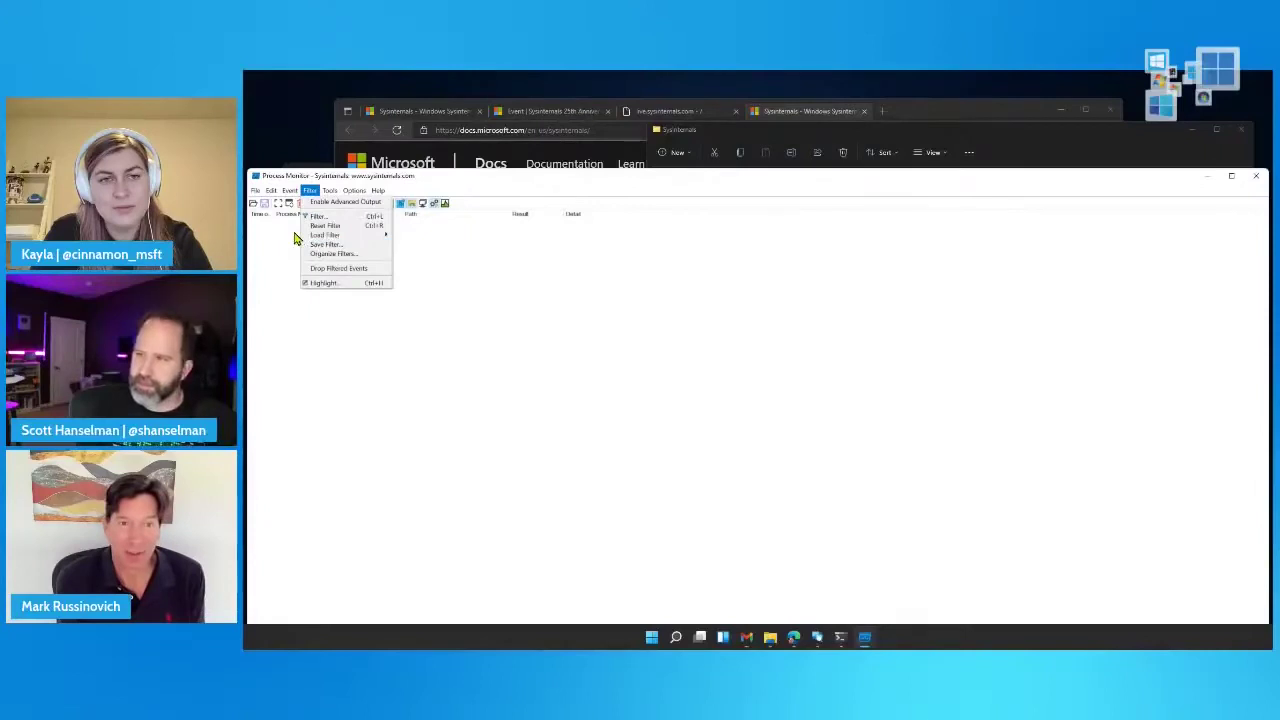
left_click(311, 191)
left_click(311, 191)
mouse_move(333, 190)
left_click_drag(345, 180, 432, 72)
- Review the filter rules that apply with Advanced Output, widen the filter dialog, and close it
left_click(306, 89)
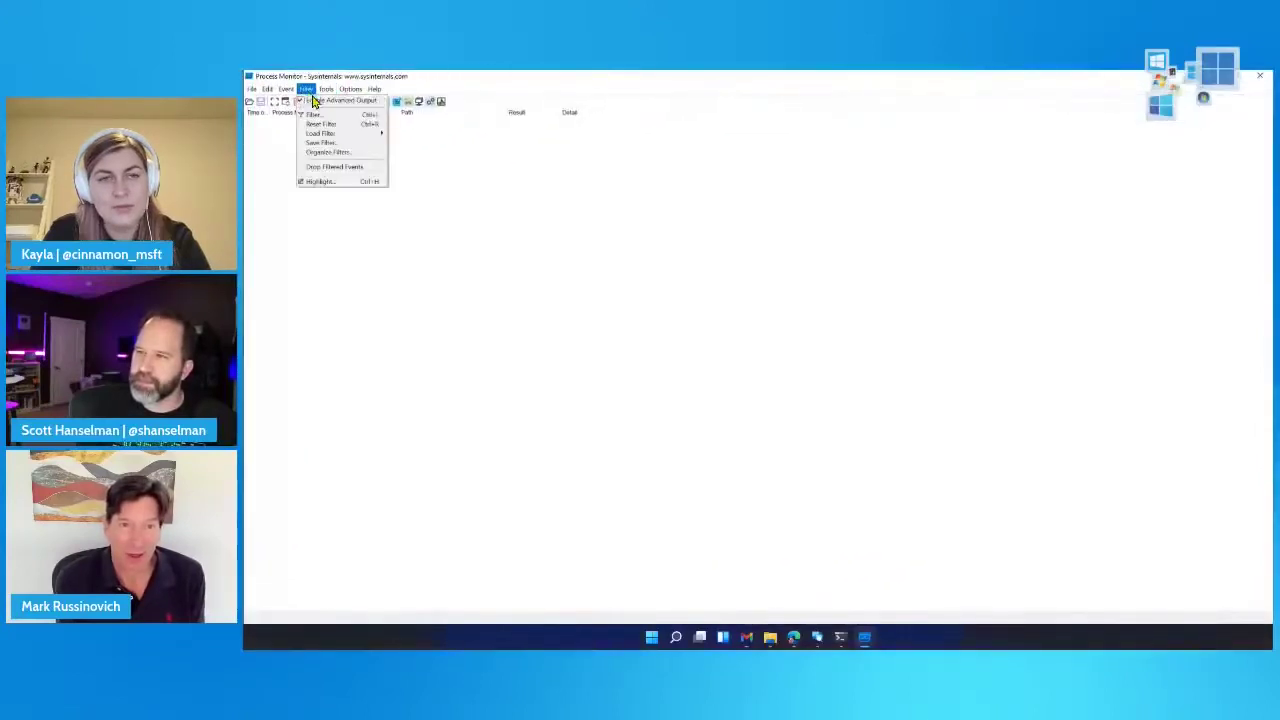
left_click(320, 115)
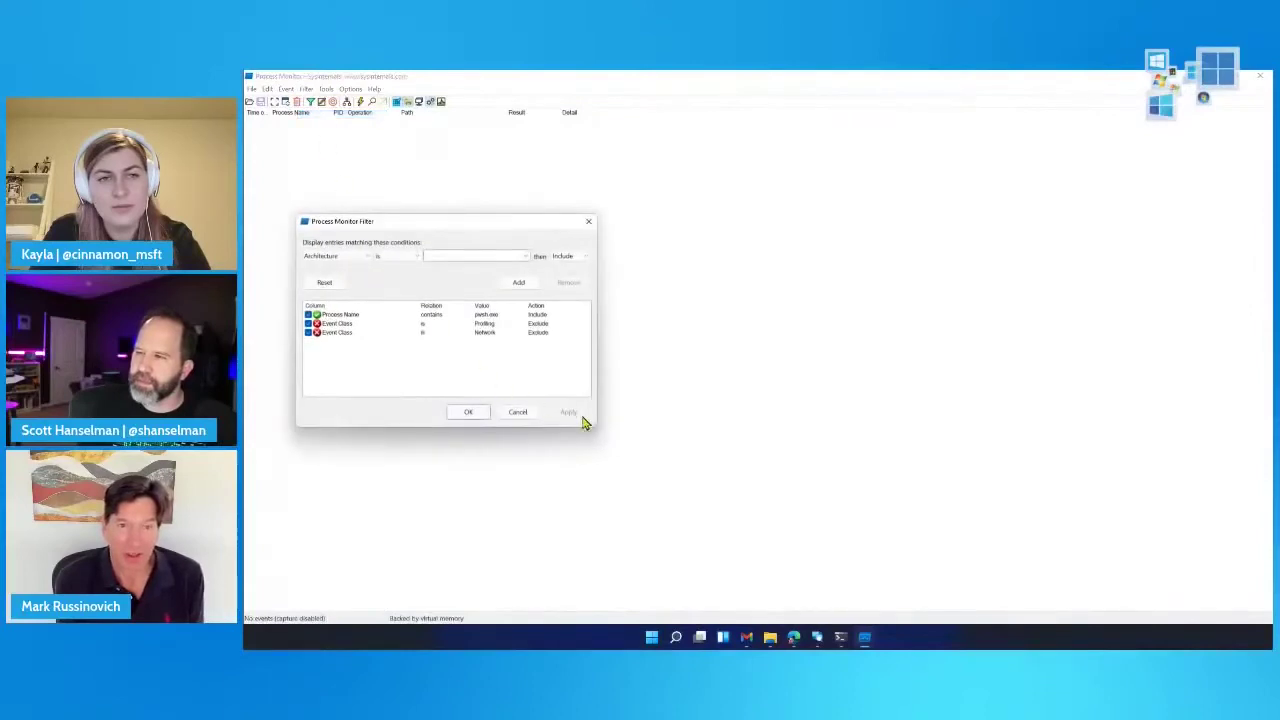
left_click_drag(591, 423, 822, 424)
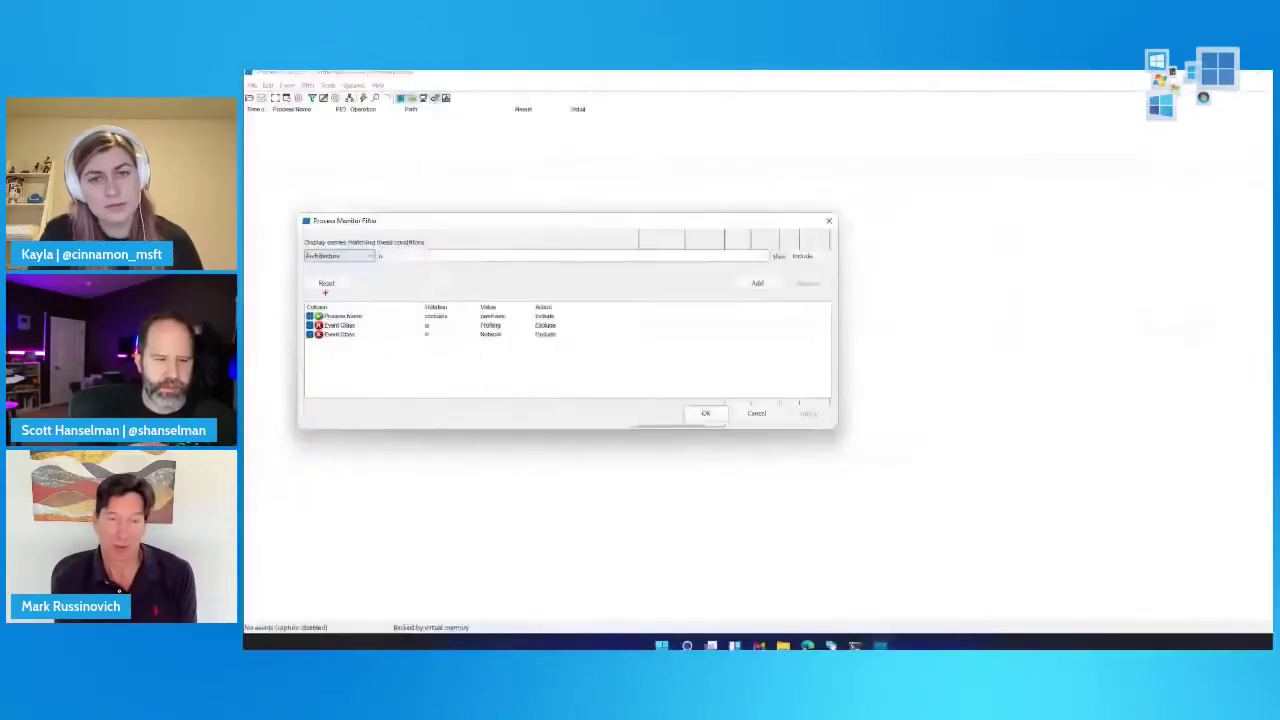
key("Return")
- Turn off Advanced Output, reopen the filter dialog, and make it tall enough to list every rule
left_click(326, 89)
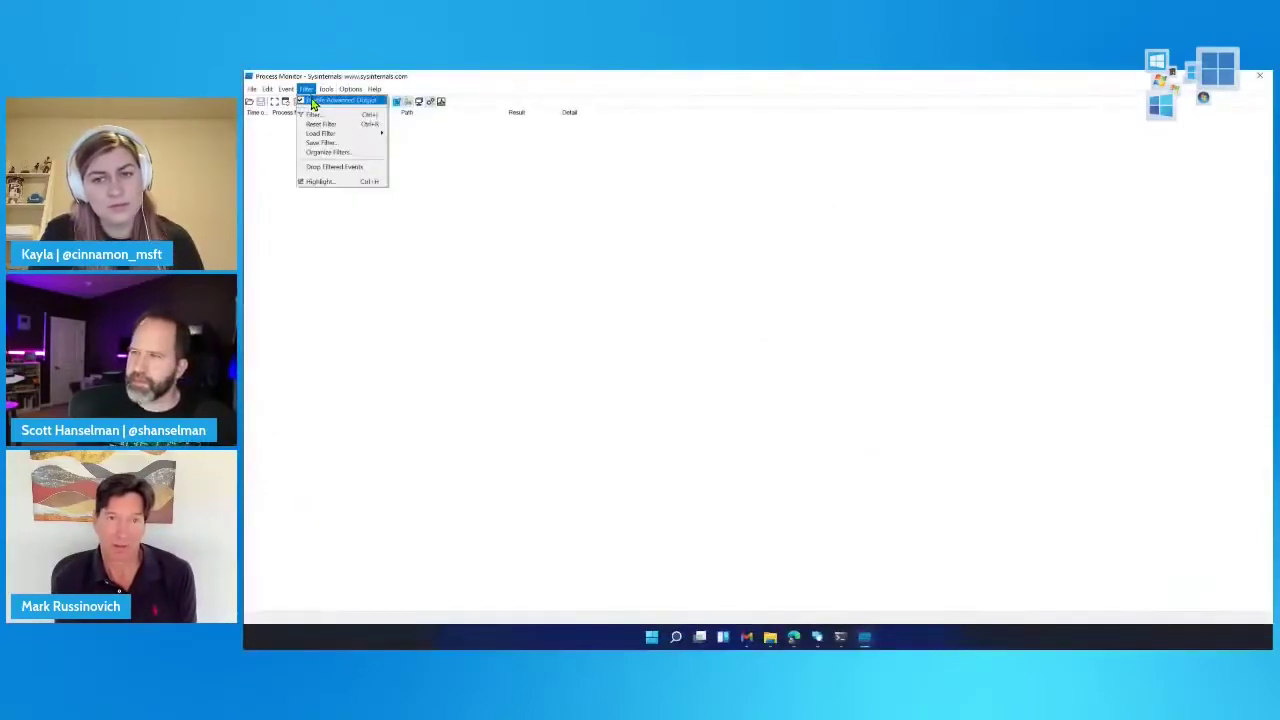
left_click(306, 89)
left_click(306, 89)
left_click(315, 113)
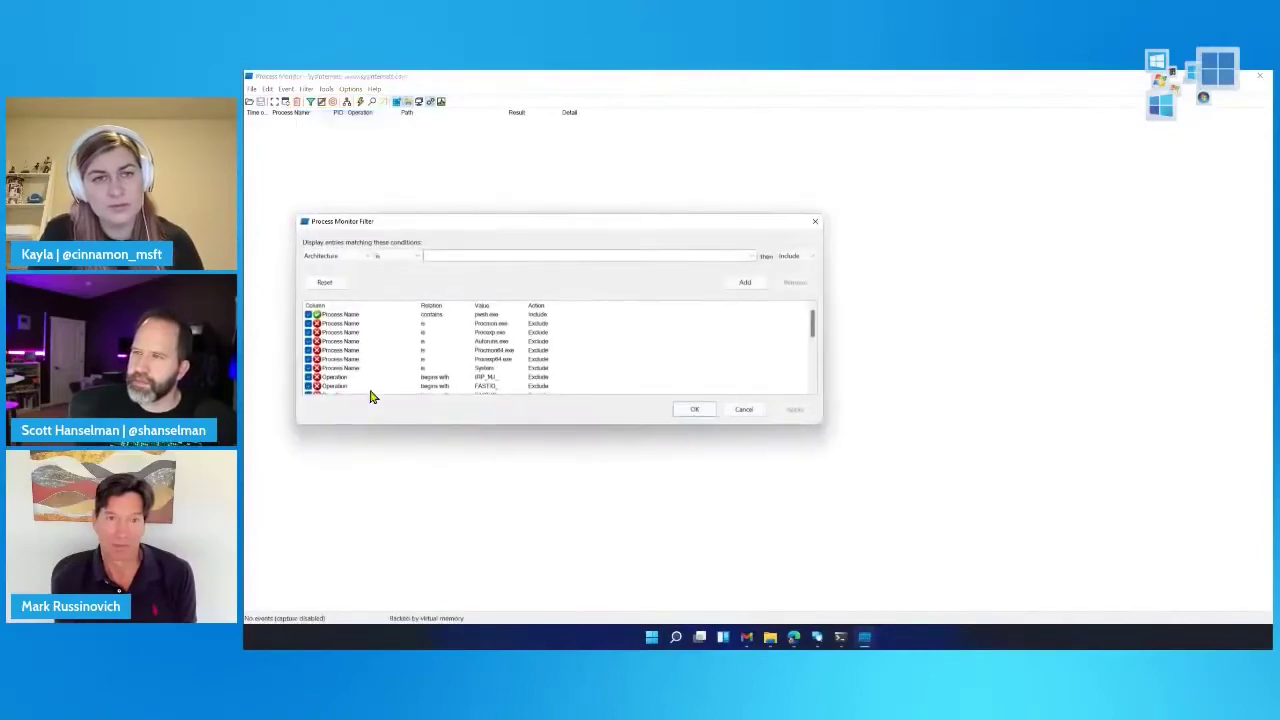
left_click_drag(360, 427, 374, 592)
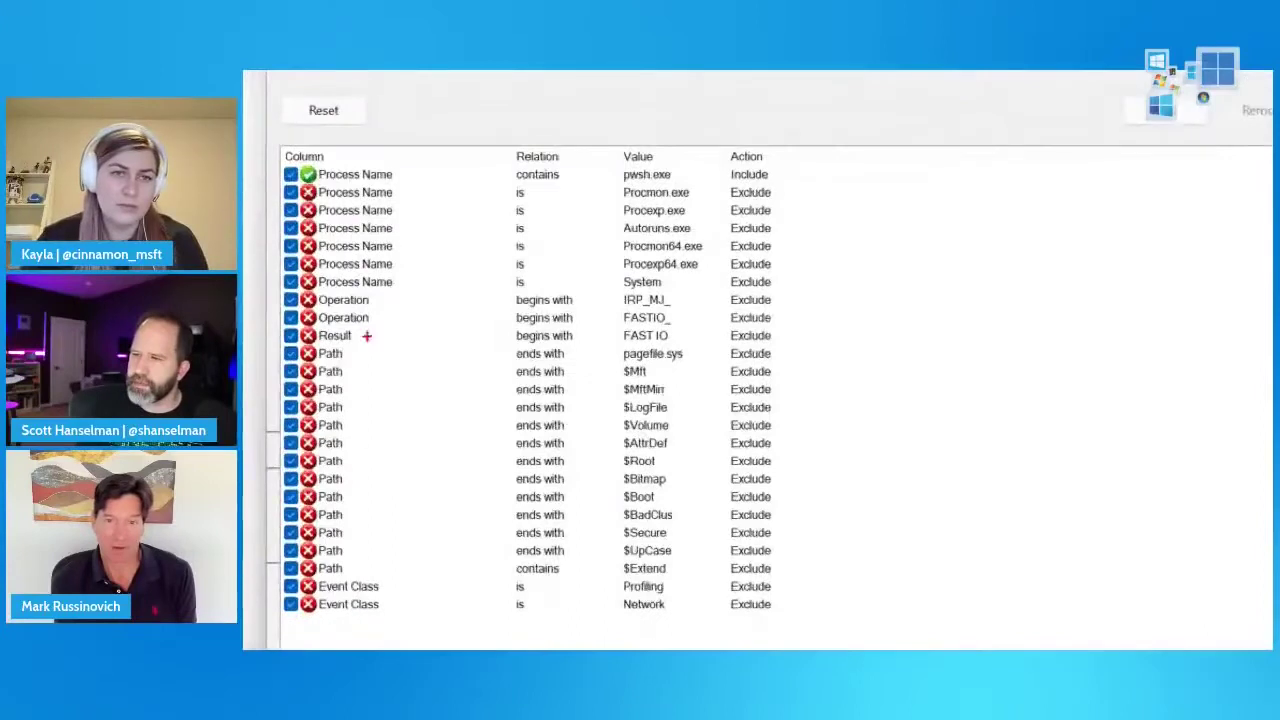
- Annotate the zoomed filter list with red rectangles around the Exclude rules and system-file path values, plus an arrow at pagefile.sys
mouse_move(274, 182)
left_mouse_down()
mouse_move(686, 462)
mouse_move(846, 648)
left_mouse_up()
left_click_drag(622, 354, 680, 600)
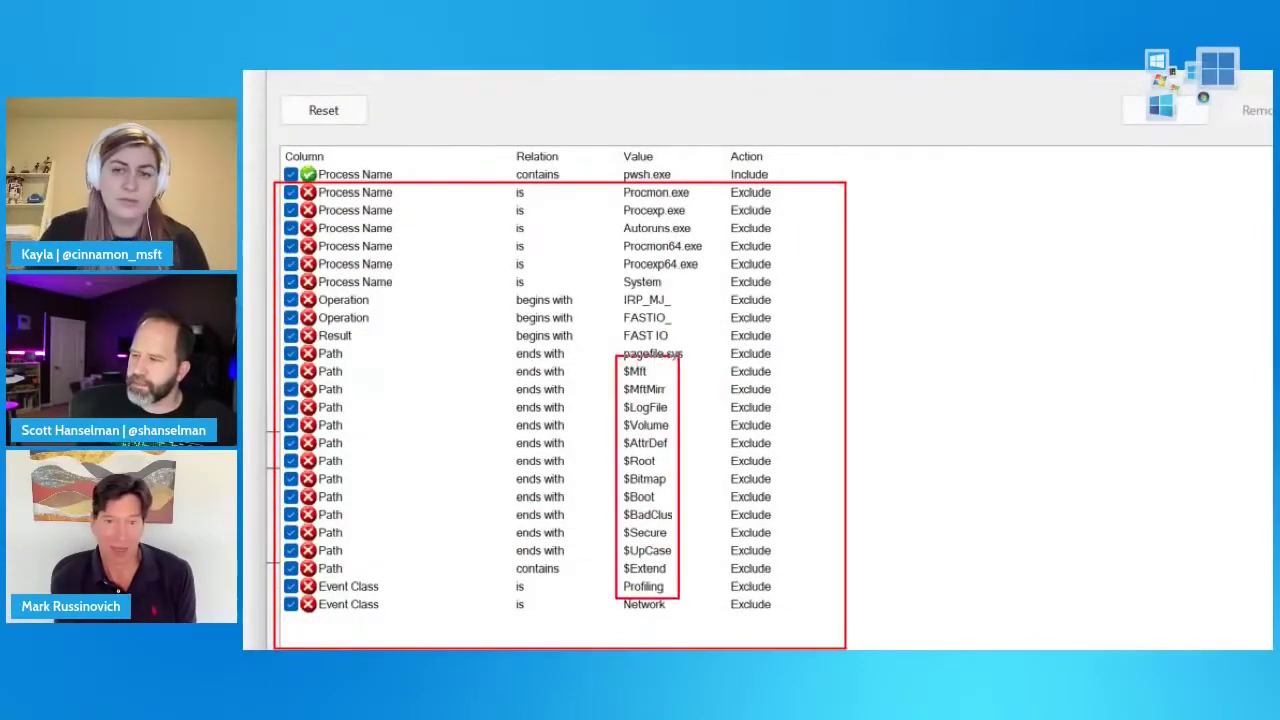
left_click_drag(689, 353, 760, 301)
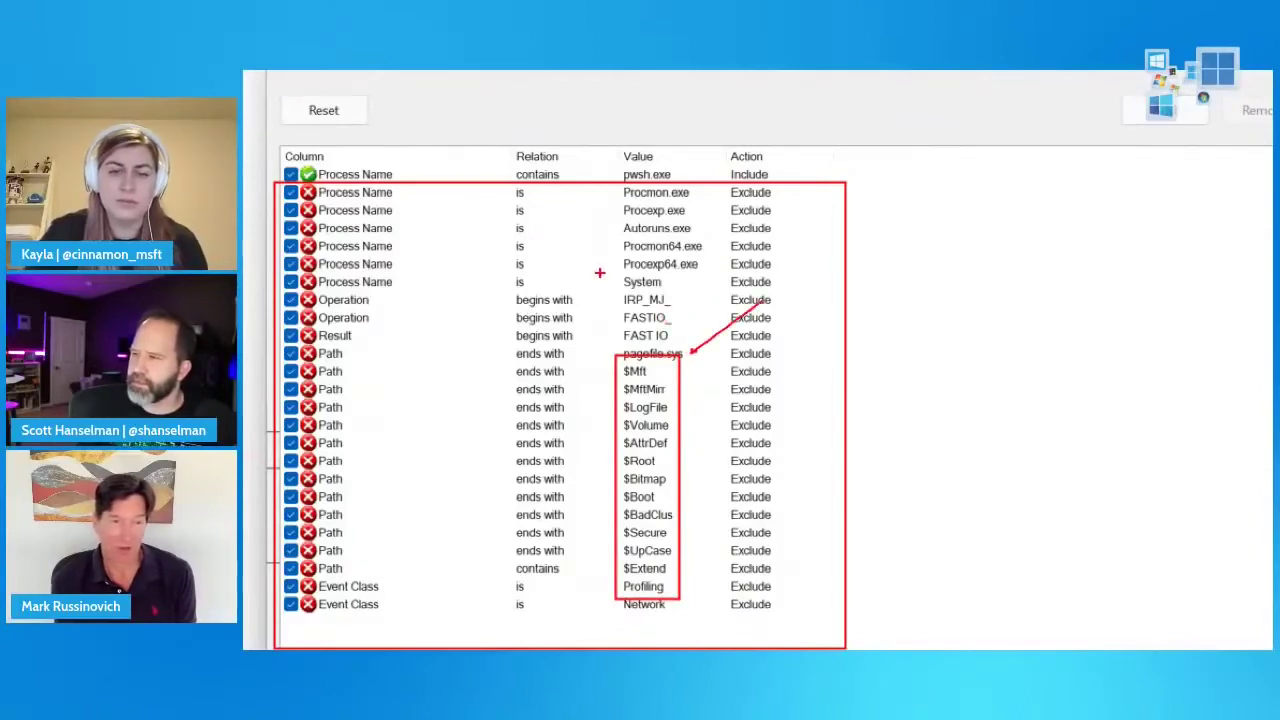
left_click_drag(604, 268, 697, 351)
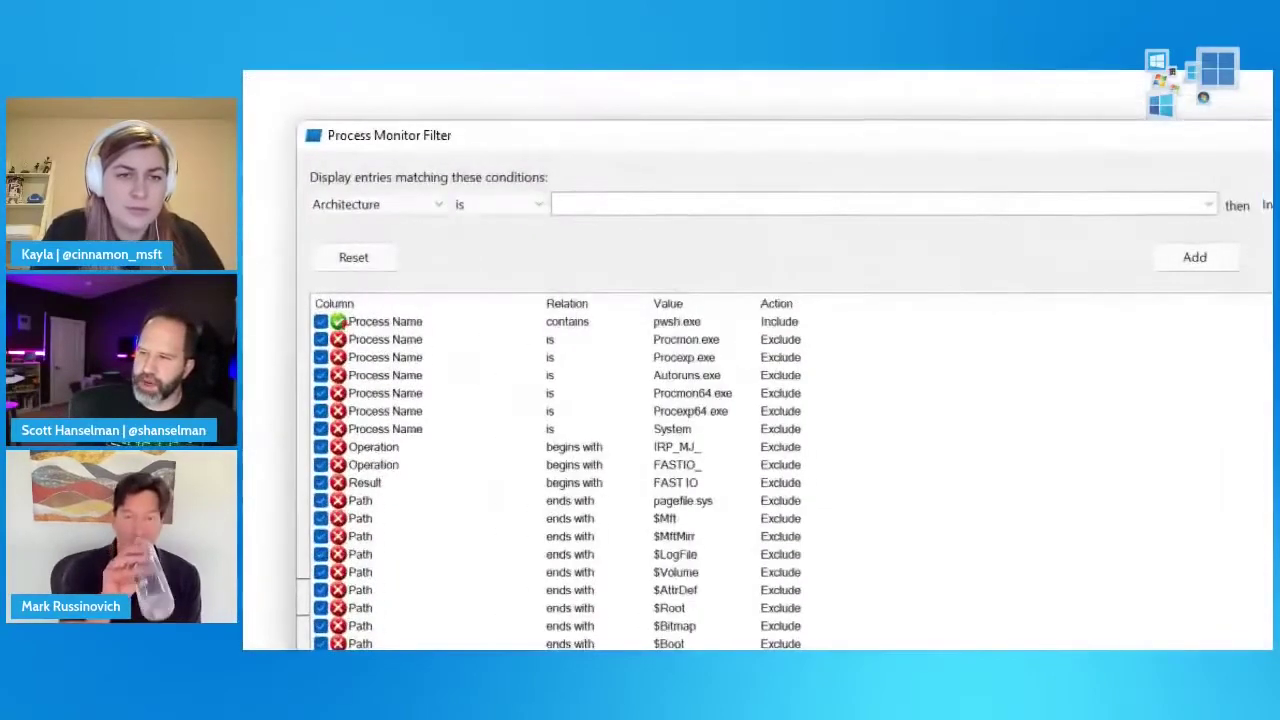
mouse_move(304, 310)
left_mouse_down()
mouse_move(466, 333)
mouse_move(735, 331)
mouse_move(752, 265)
left_mouse_up()
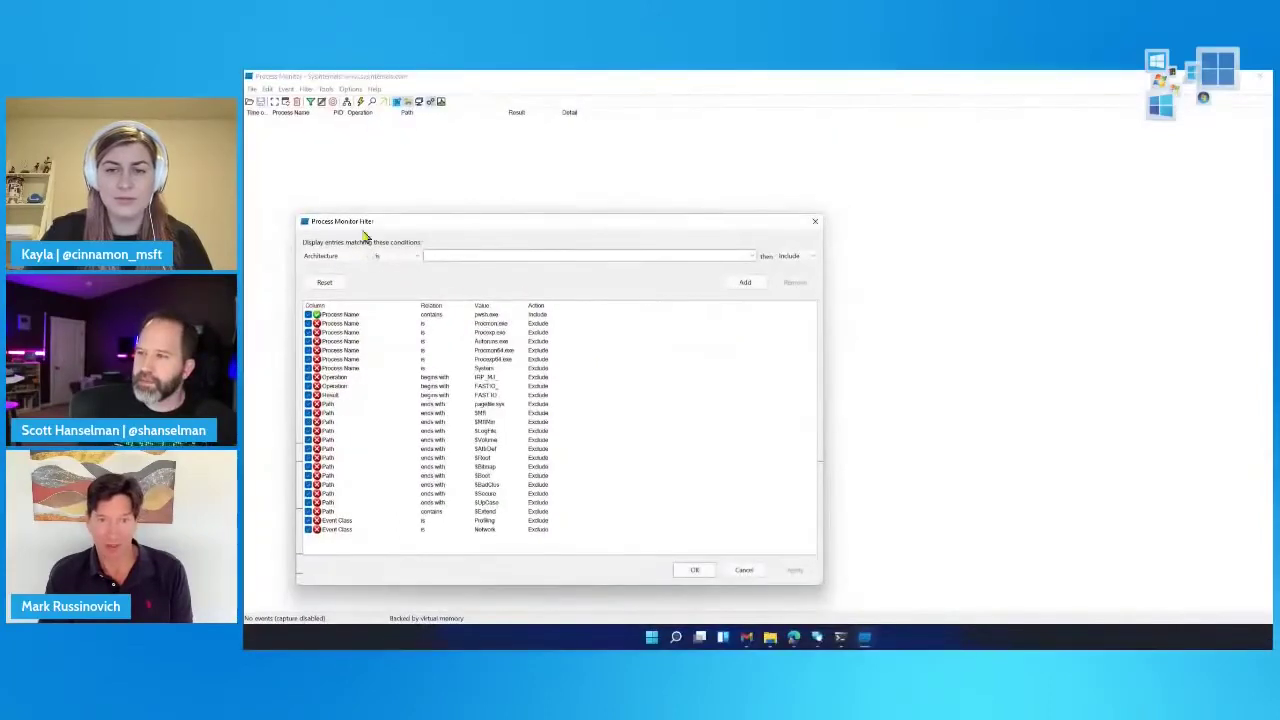
- Choose Category as the filter column, list its possible values, and mark up the condition fields in red on the zoomed screen
left_click(356, 256)
left_click(345, 285)
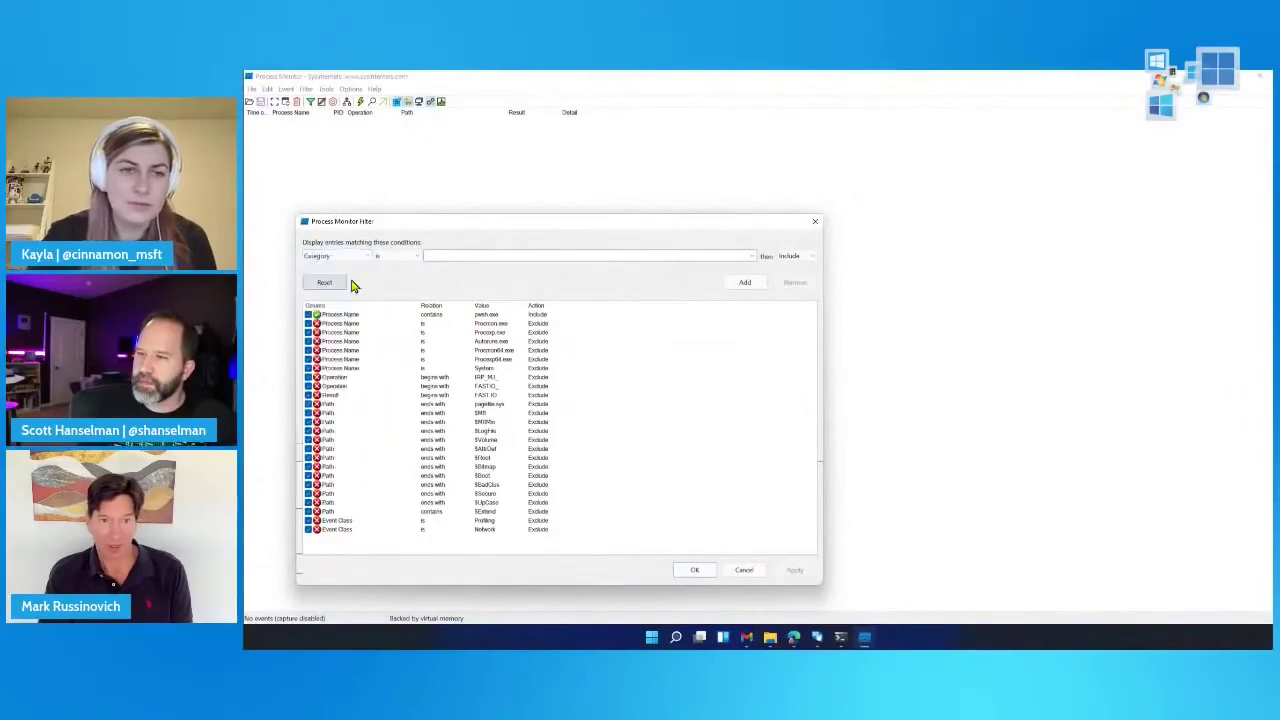
left_click(756, 257)
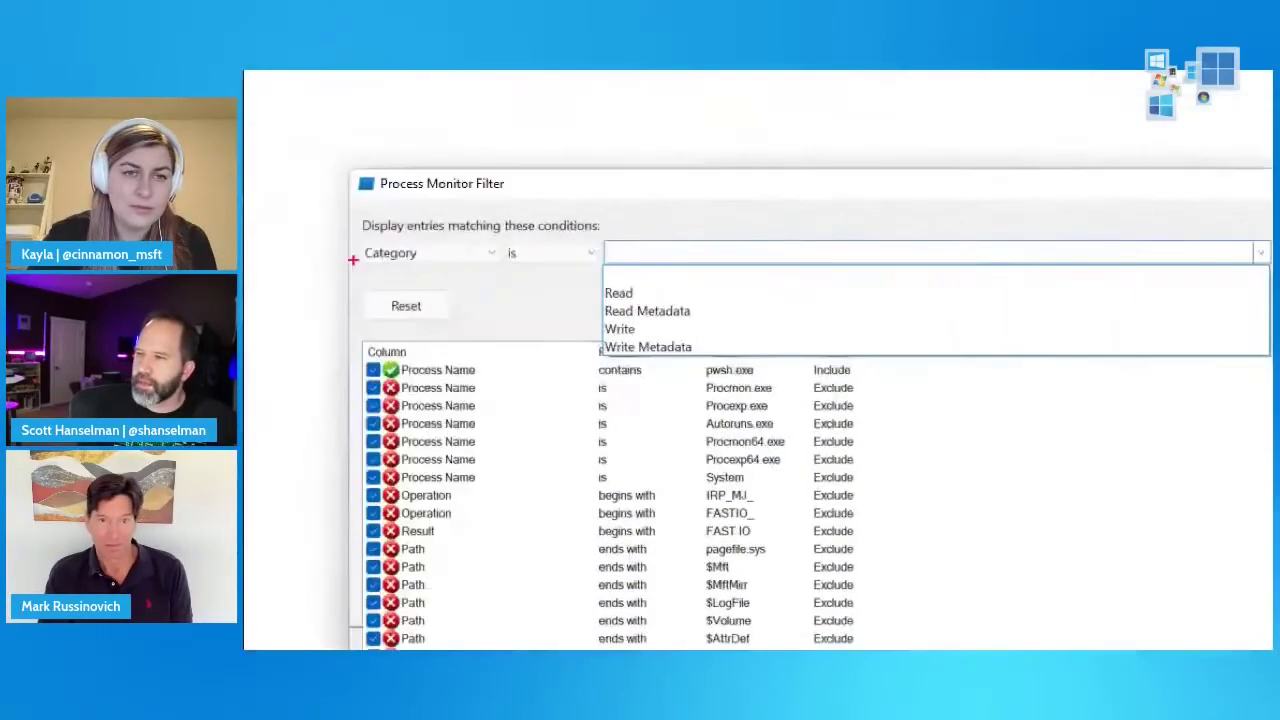
mouse_move(334, 228)
left_mouse_down()
mouse_move(466, 286)
mouse_move(806, 377)
left_mouse_up()
left_click_drag(597, 322, 498, 326)
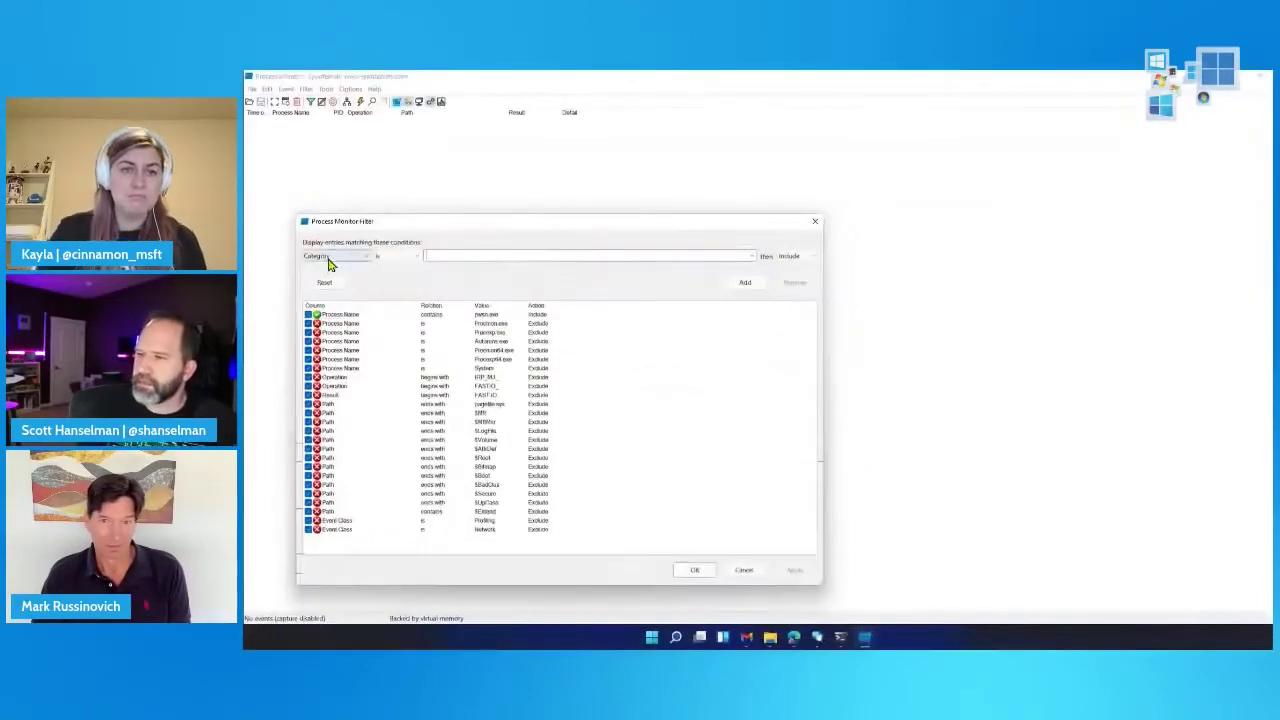
- Look through the columns available for filter conditions, and cancel the filter dialog
left_click(328, 257)
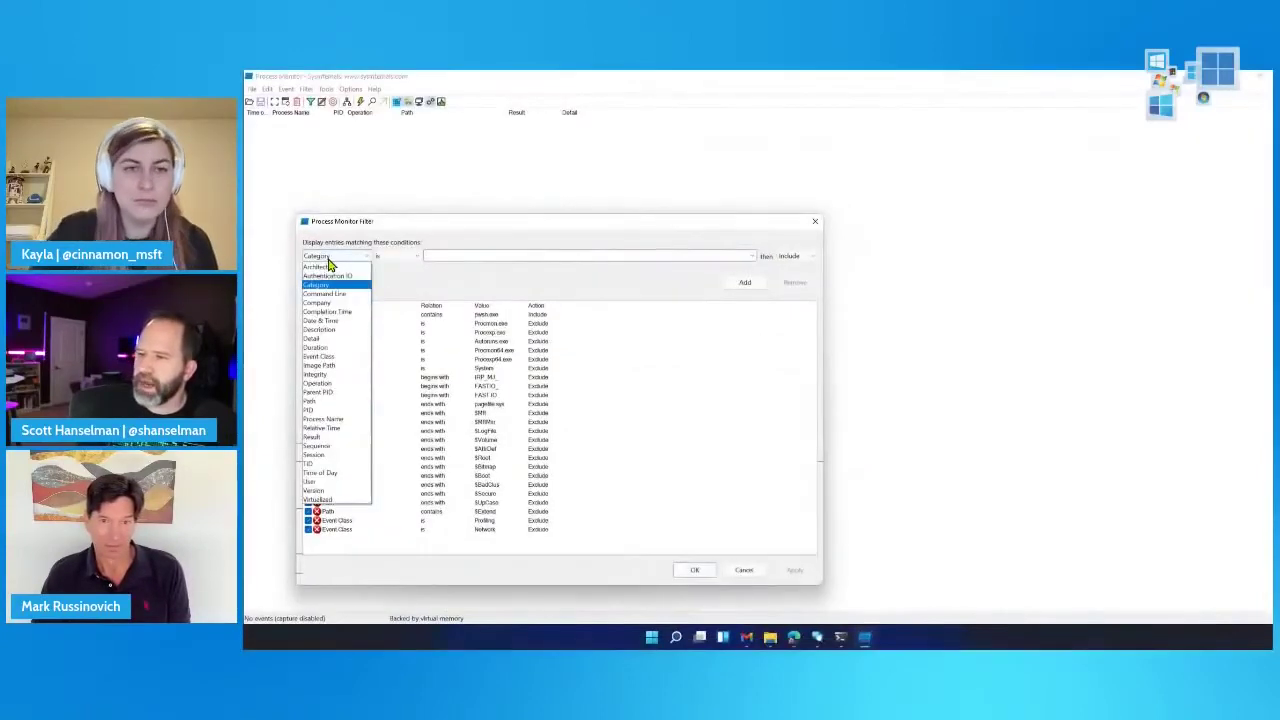
left_click(392, 297)
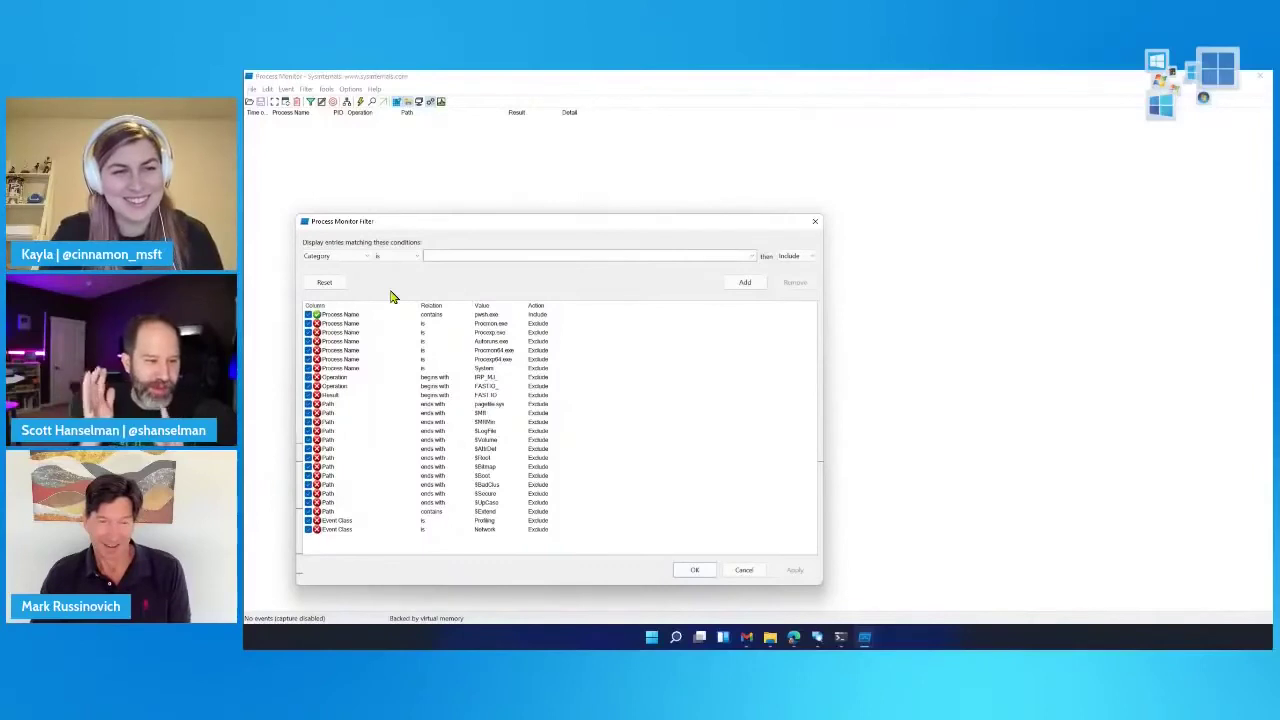
left_click(346, 257)
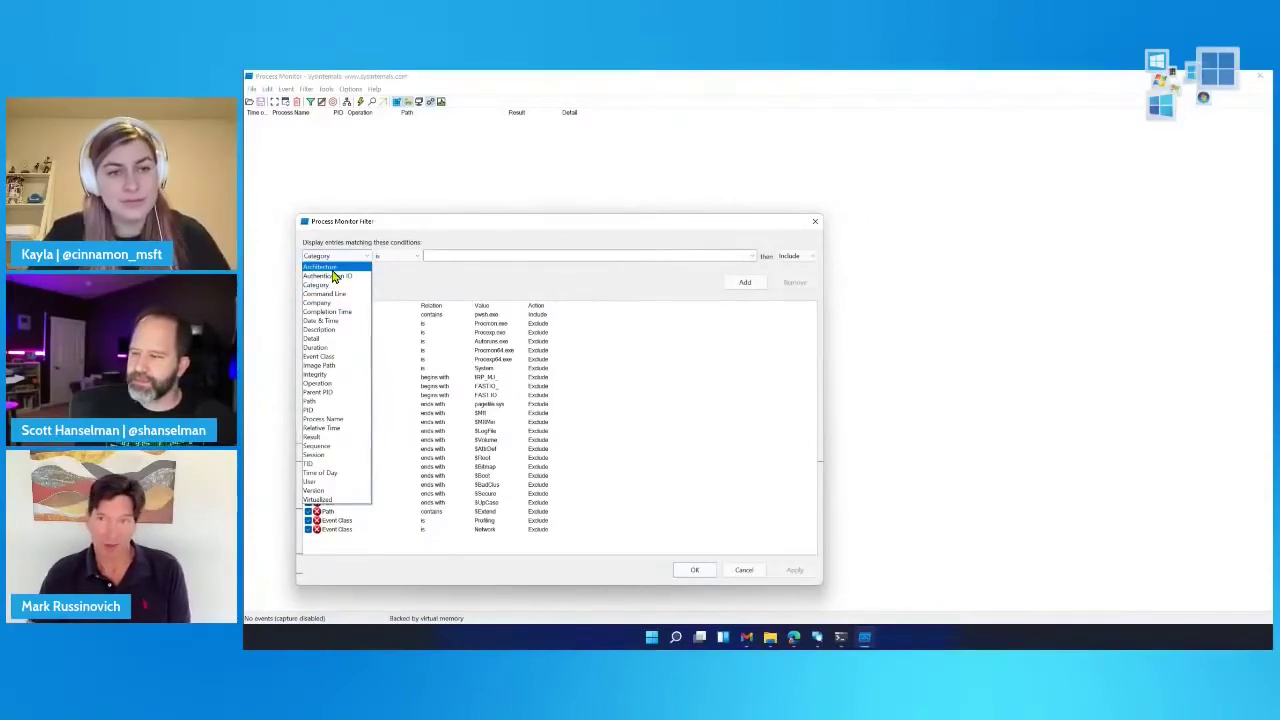
key("Escape")
left_click(744, 569)
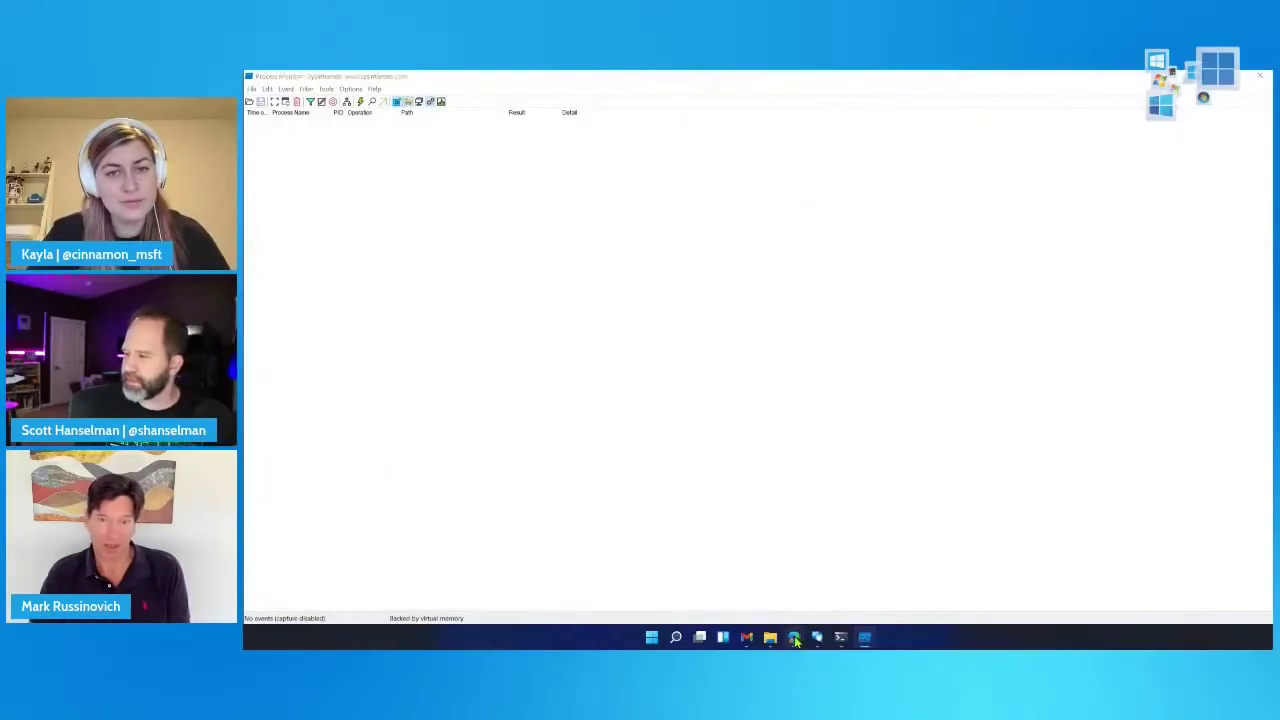
- Switch to the browser, go to bing.com, and search for "mark russinovich youtube"
mouse_move(793, 637)
left_click(779, 580)
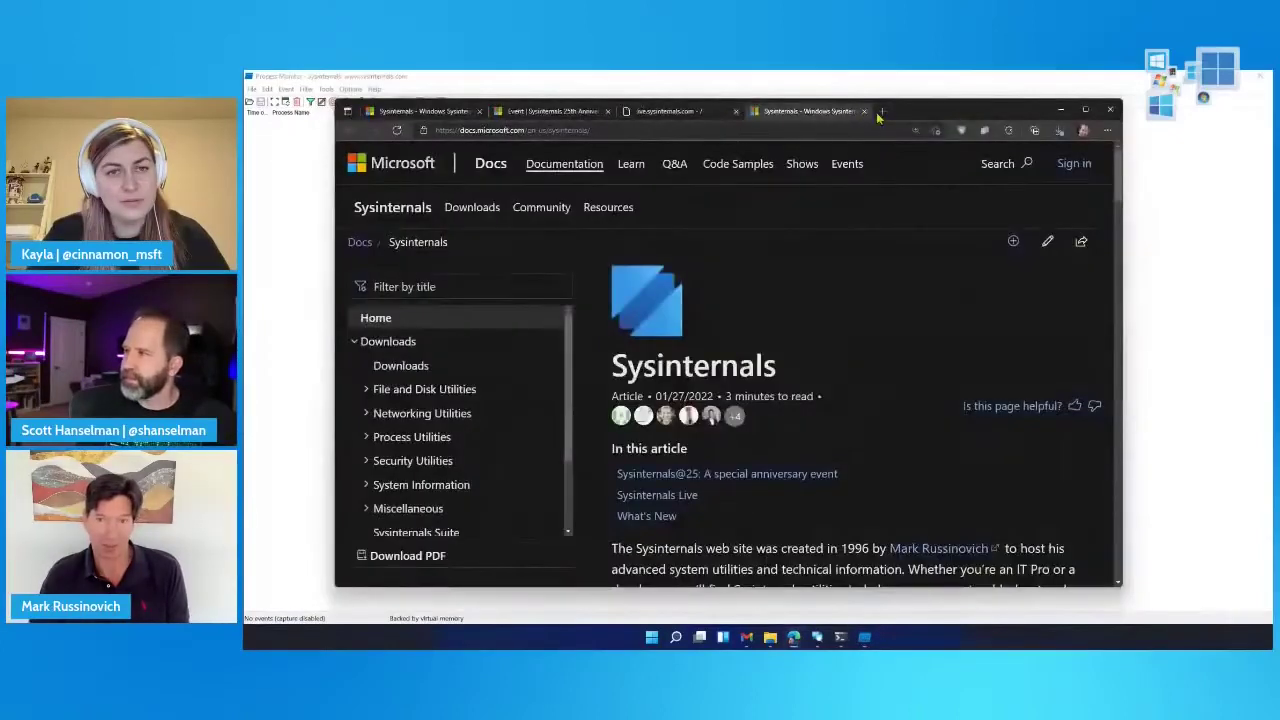
left_click(848, 128)
type("bing.com")
key("Return")
type("mark rus")
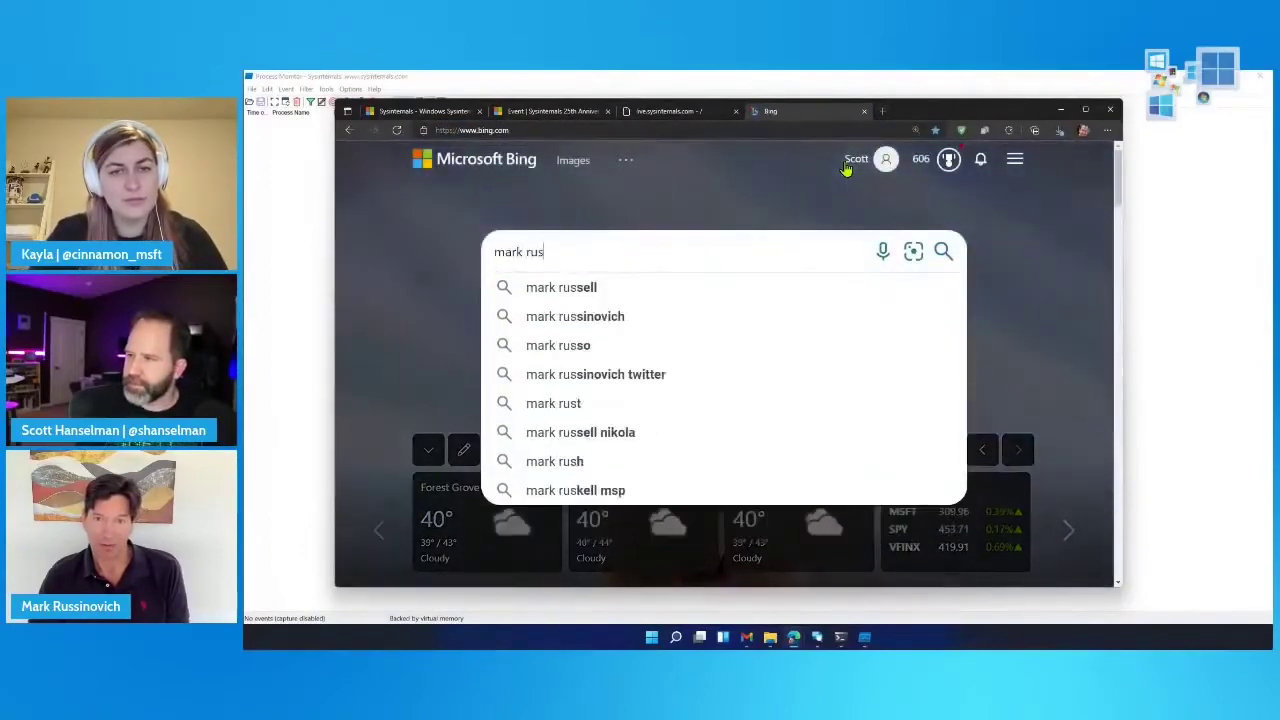
type("sinovich case of")
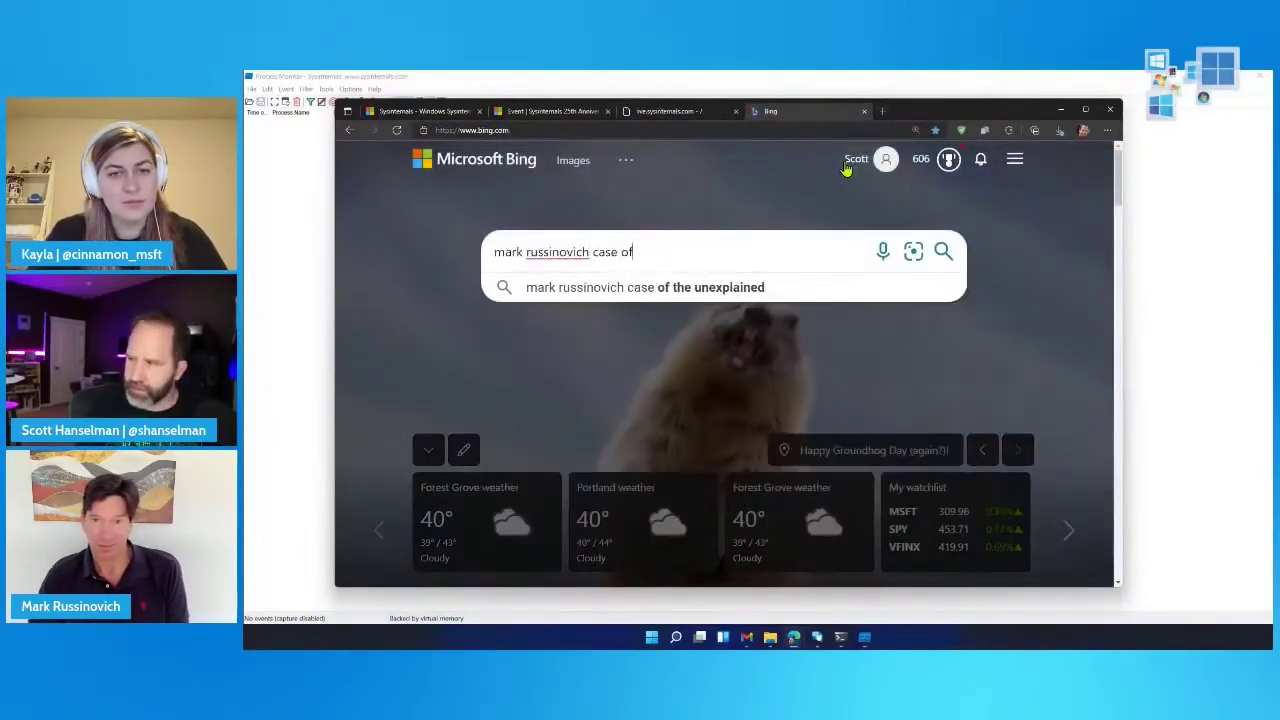
key("ctrl+shift+Left")
key("ctrl+shift+Left")
type("youtube")
key("Return")
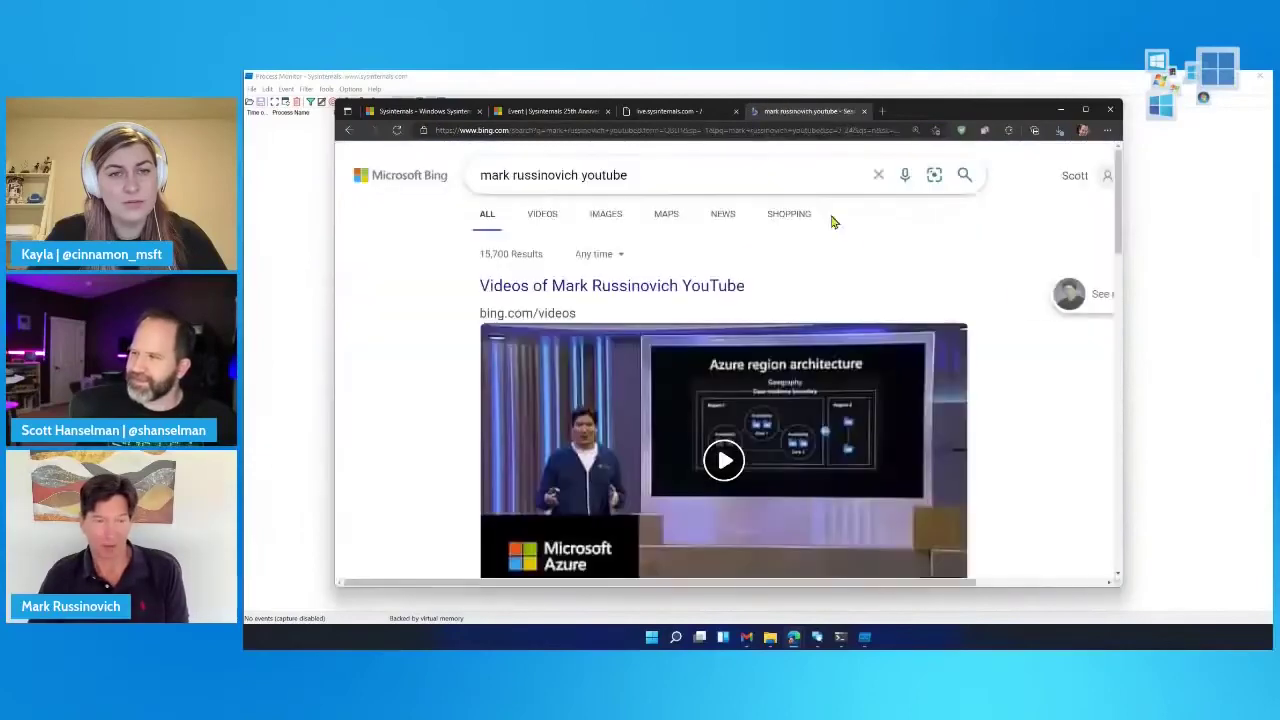
- Open Mark Russinovich's YouTube channel through the Defrag Tools – Sysinternals history video result, then maximize the browser and enlarge the page
scroll(446, 377, "down", 4)
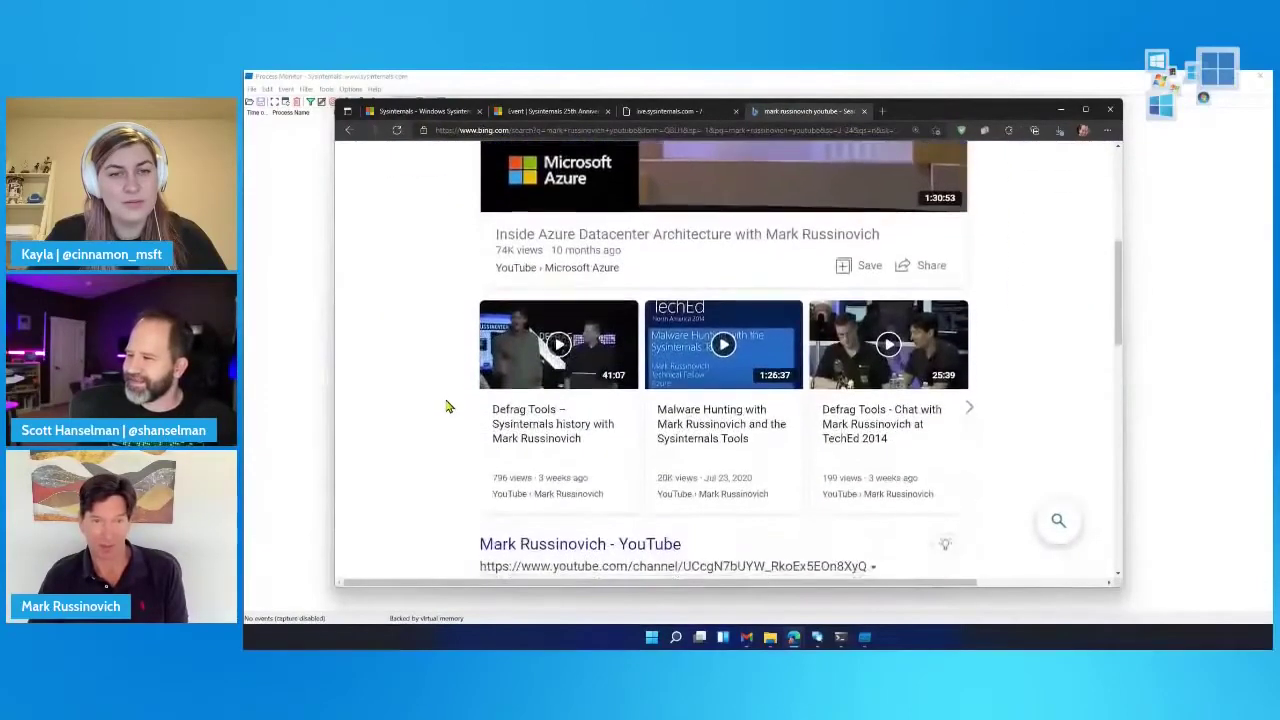
left_click(565, 497)
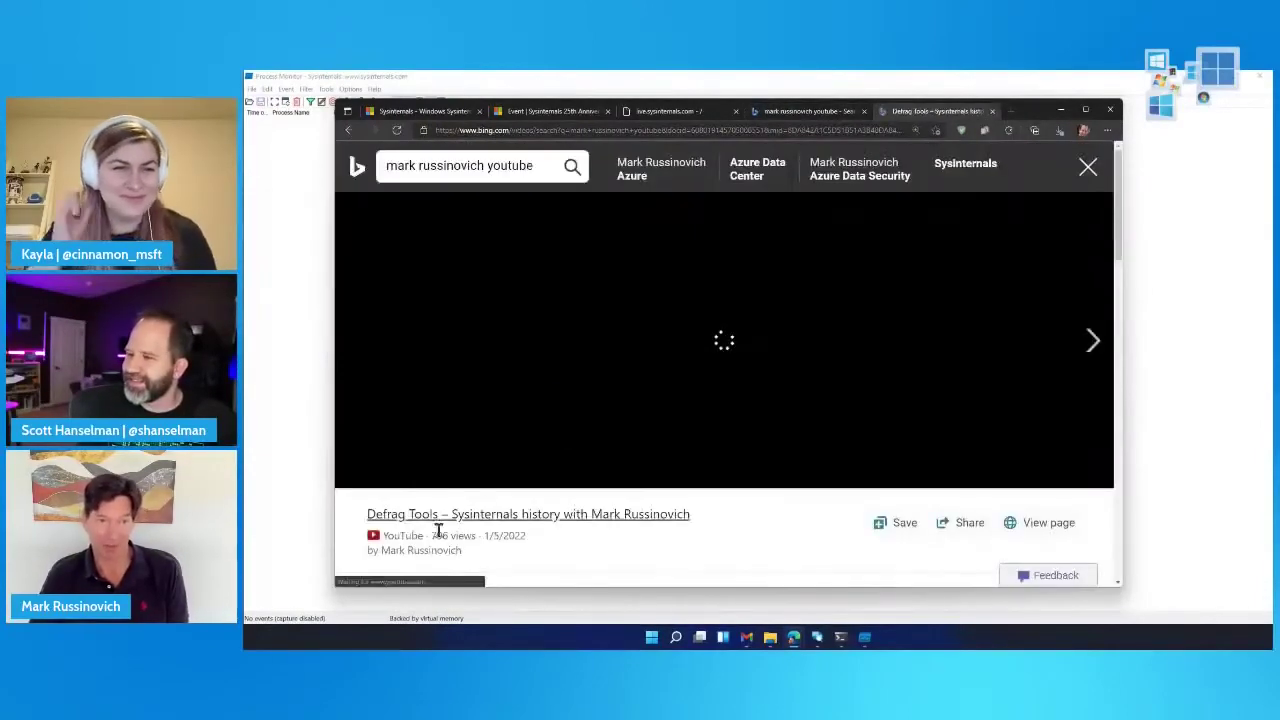
left_click(436, 554)
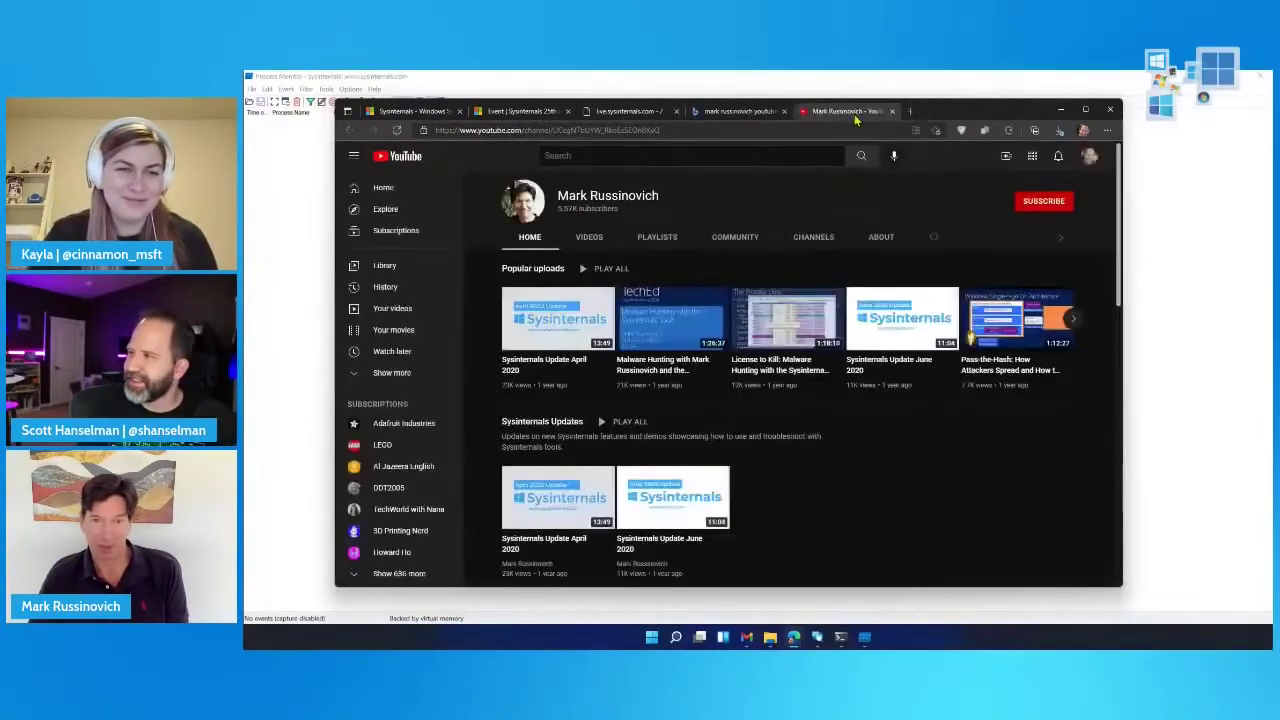
double_click(1043, 110)
key("ctrl+plus")
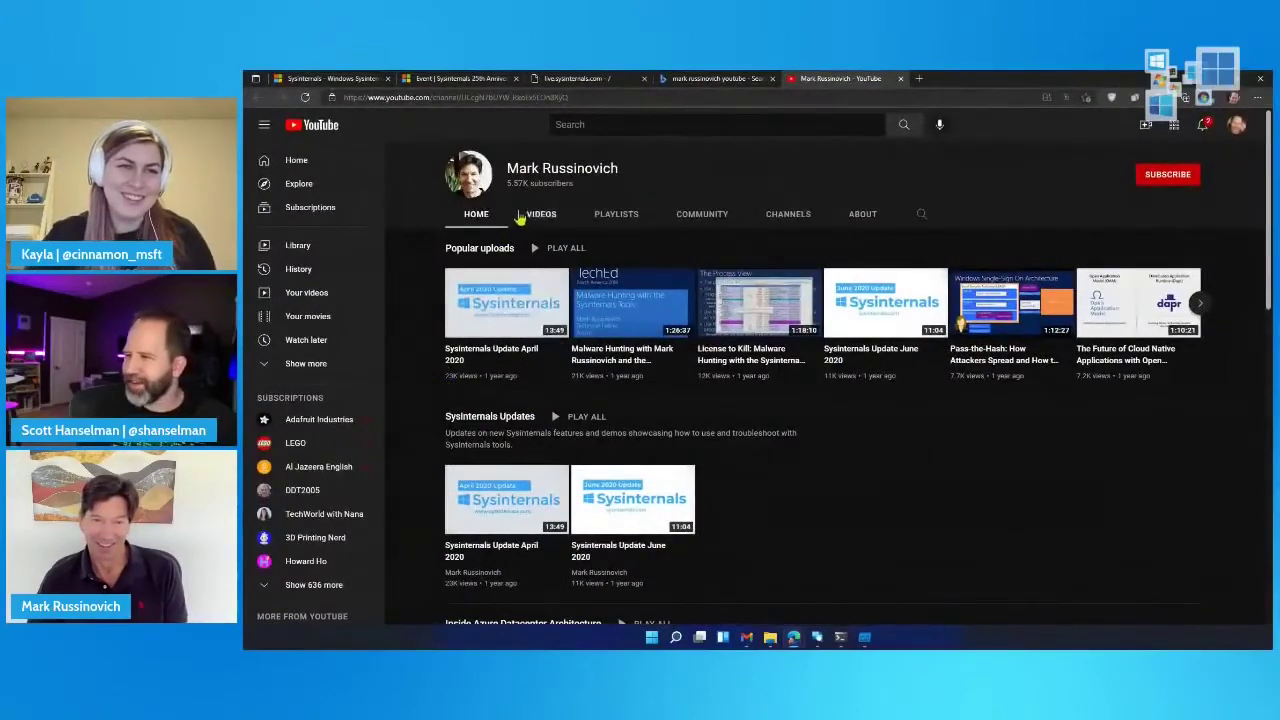
- From the channel's uploads, open "The Case of the Unexplained 2009" video, skip to about 7:16, and leave it paused on the Process Monitor demo
left_click(543, 215)
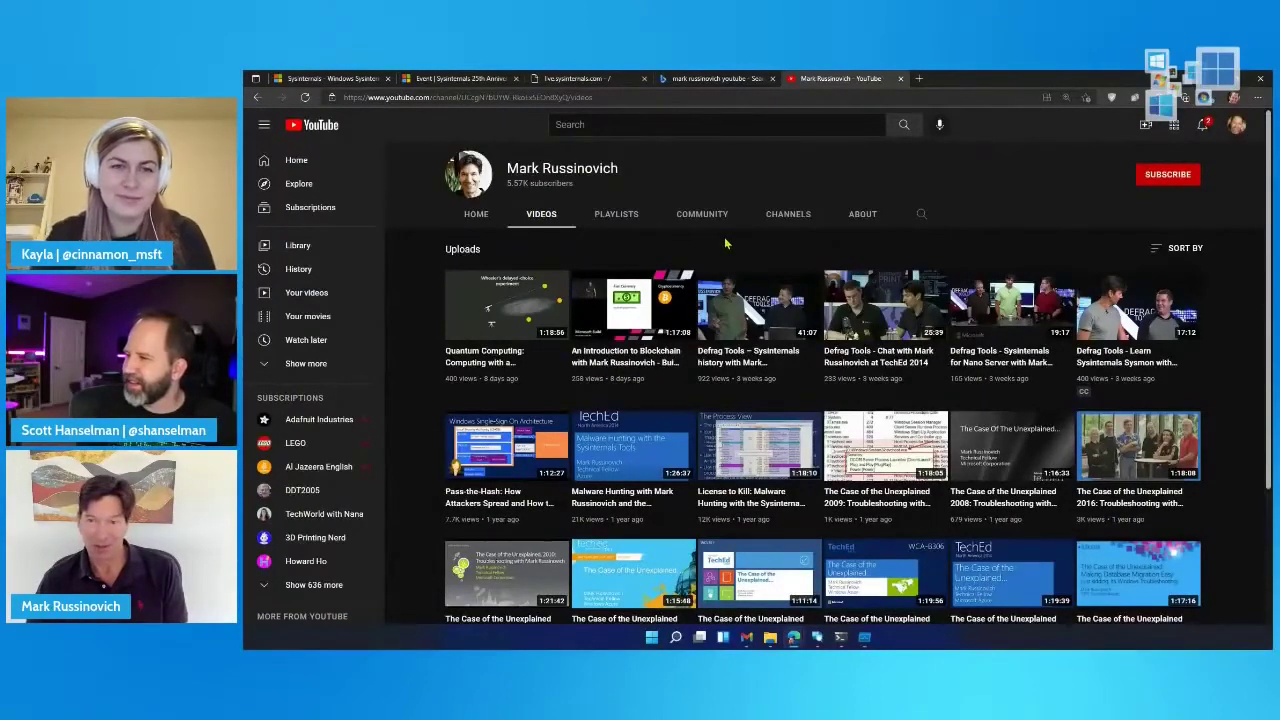
scroll(866, 336, "down", 2)
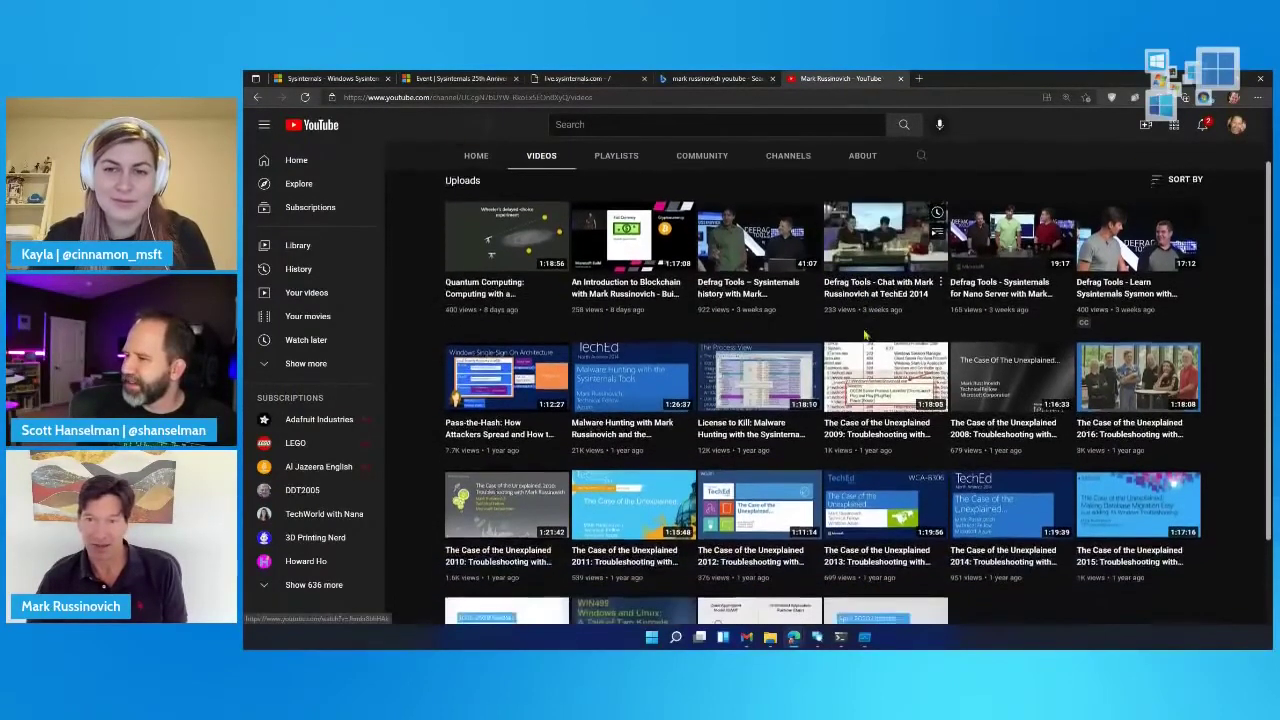
scroll(866, 336, "down", 2)
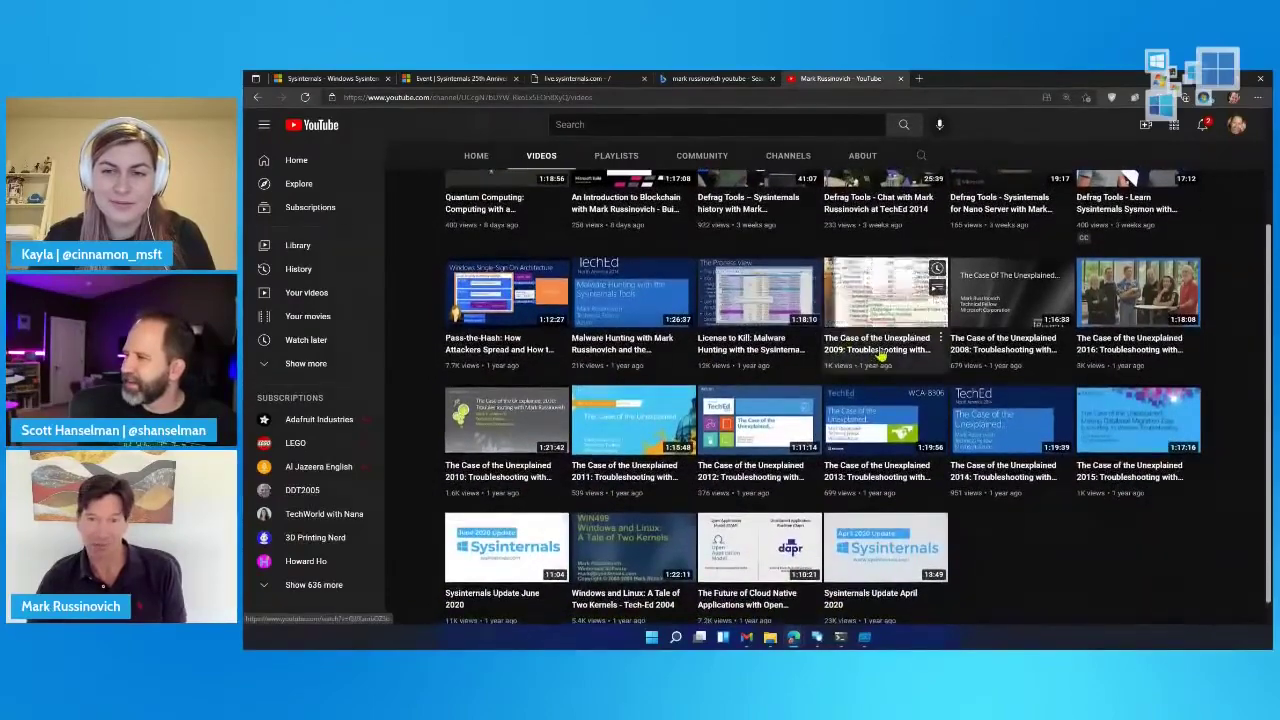
left_click(882, 353)
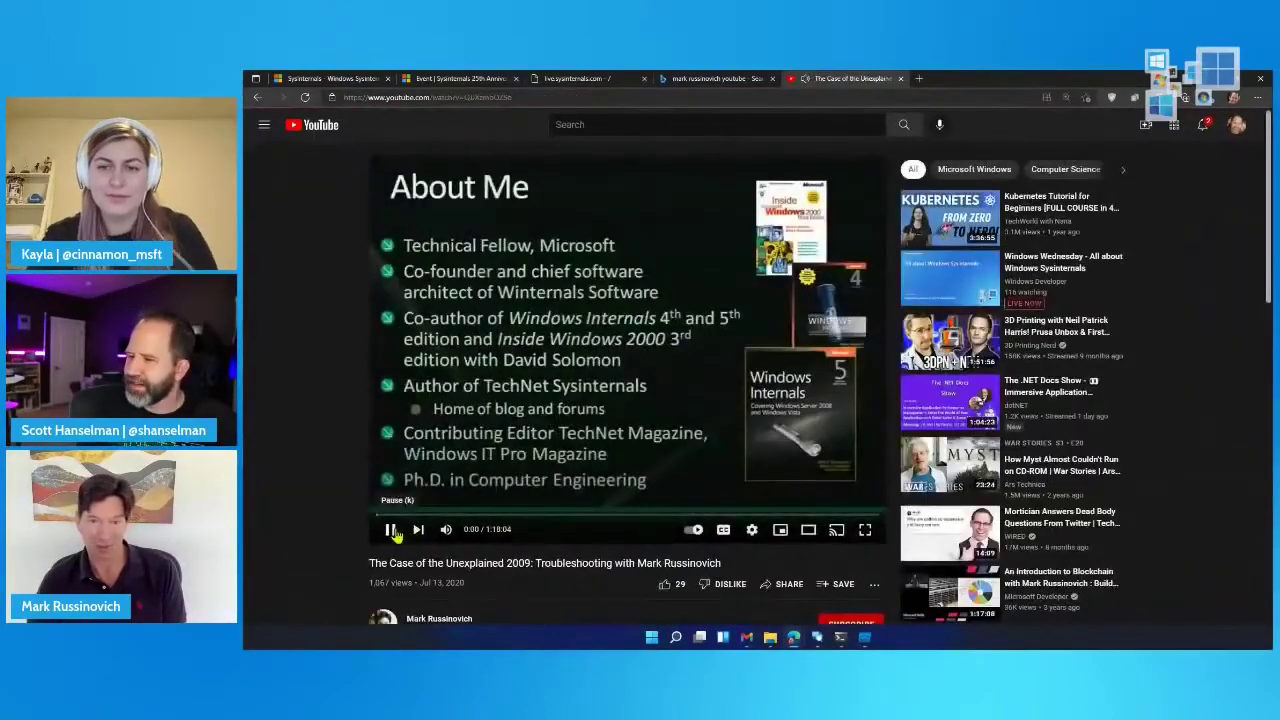
left_click(423, 515)
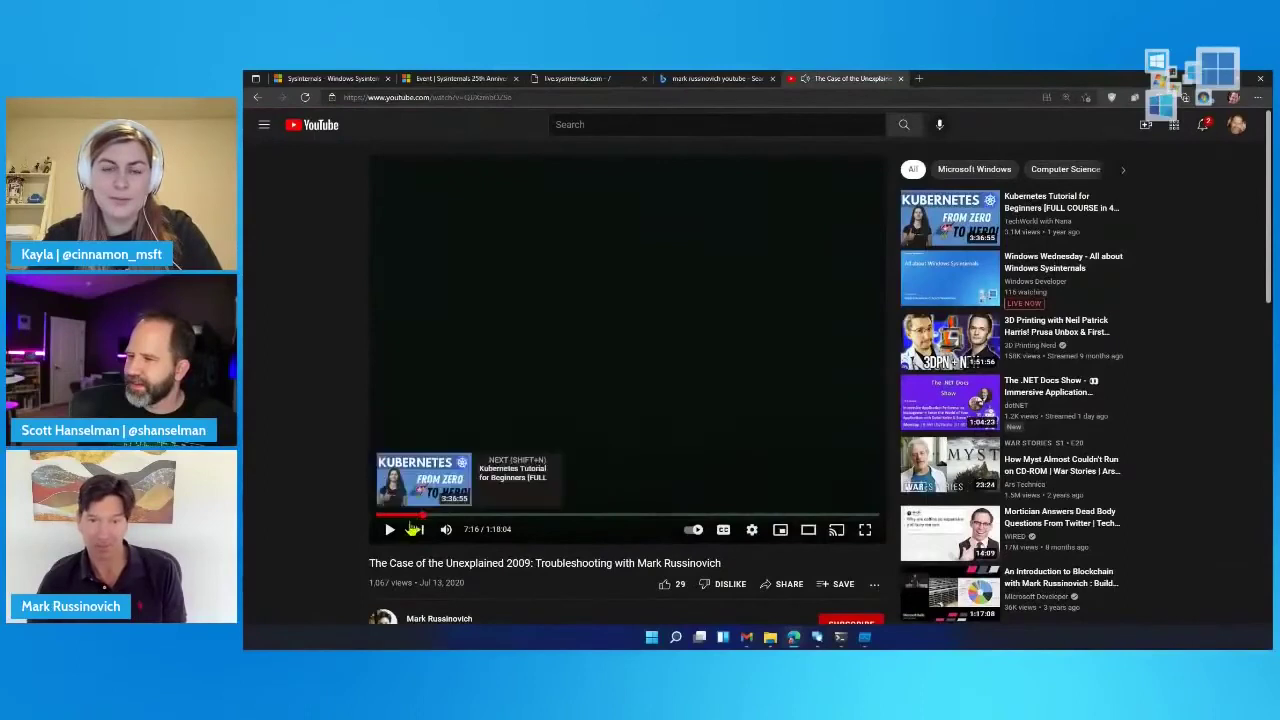
left_click(390, 530)
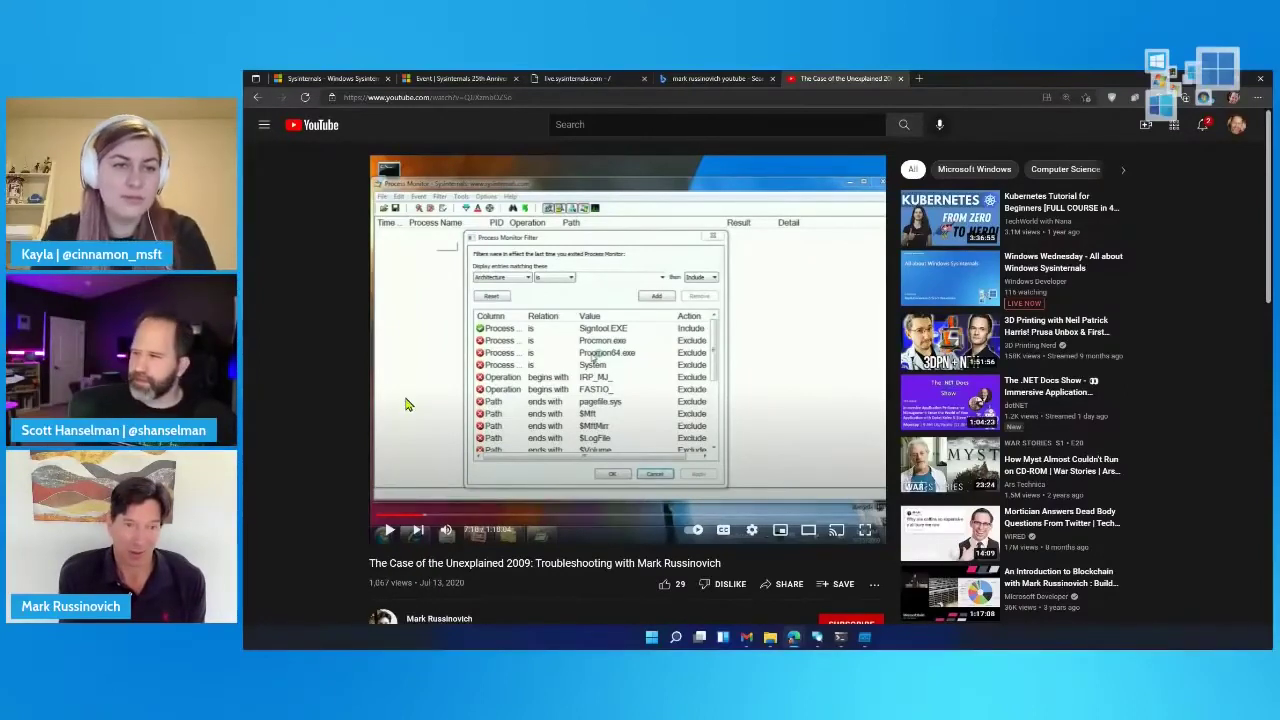
- Search the web for "troubleshooting with sysinternals" in a new browser tab
left_click(918, 79)
type("troubehsoooting with syst")
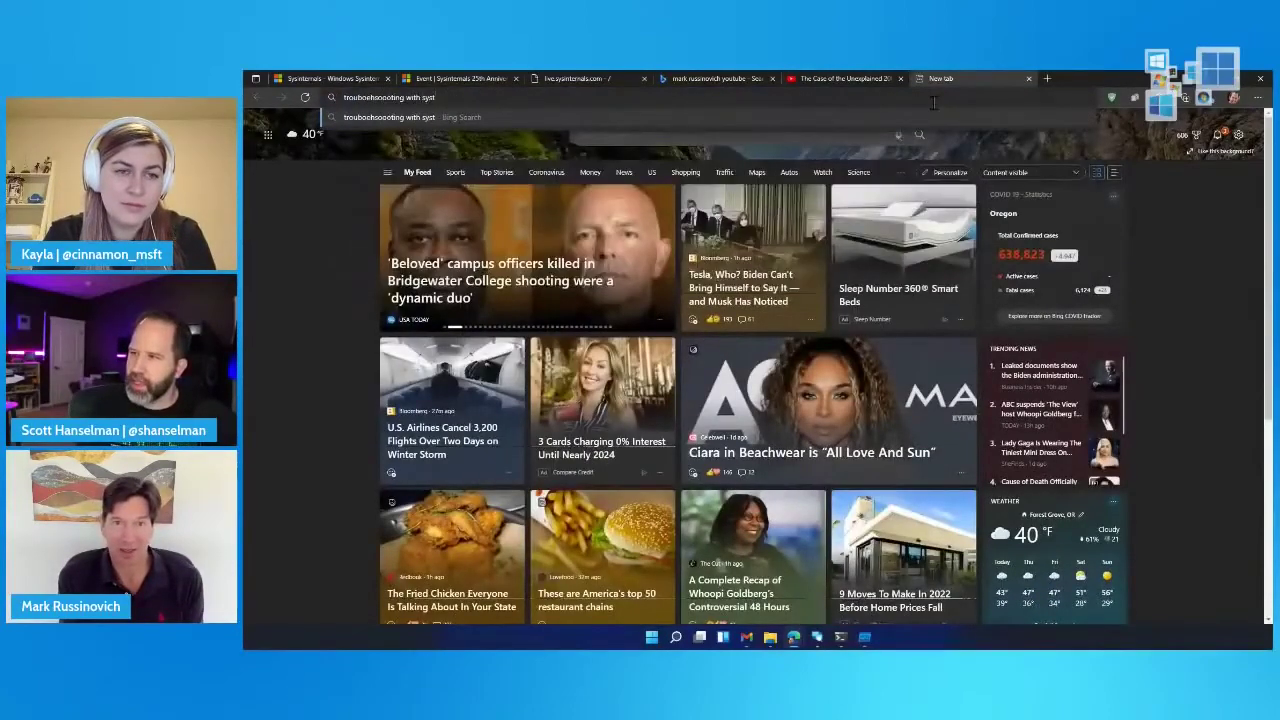
type("internals")
key("Return")
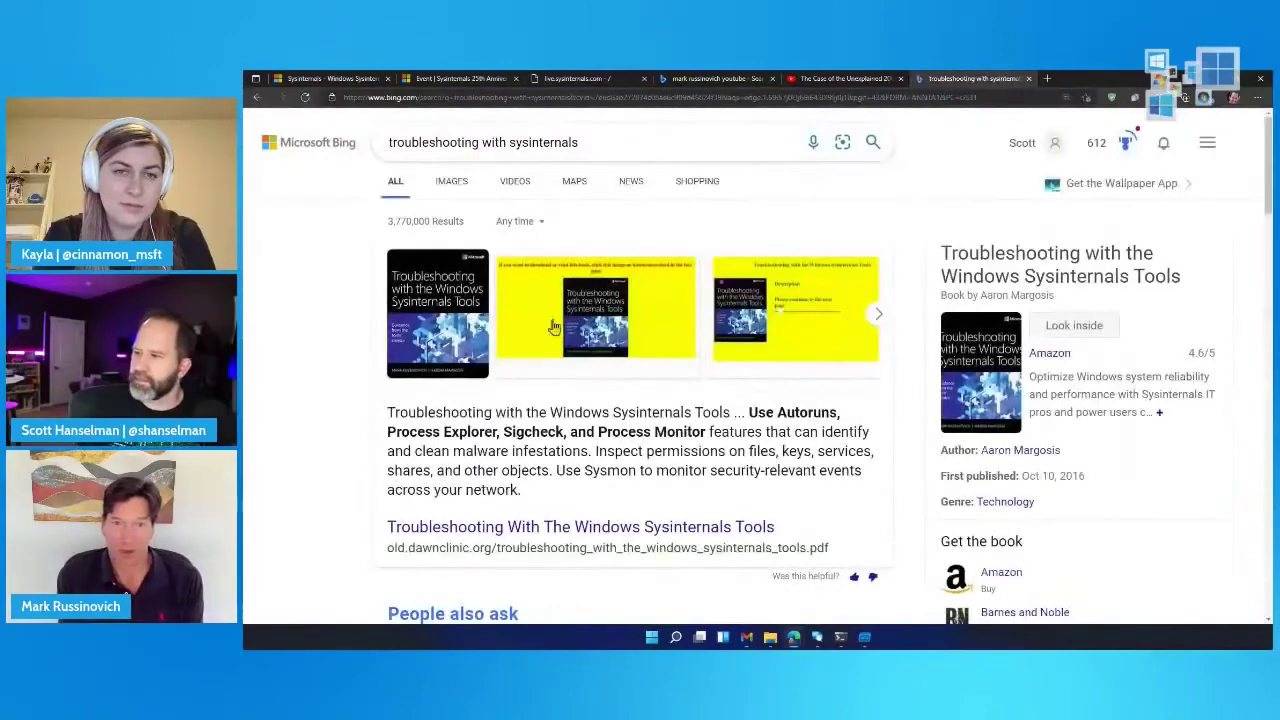
- Open the docs.microsoft.com page for the Troubleshooting with the Windows Sysinternals Tools book and follow its Barnes & Noble purchase link
scroll(340, 452, "down", 1)
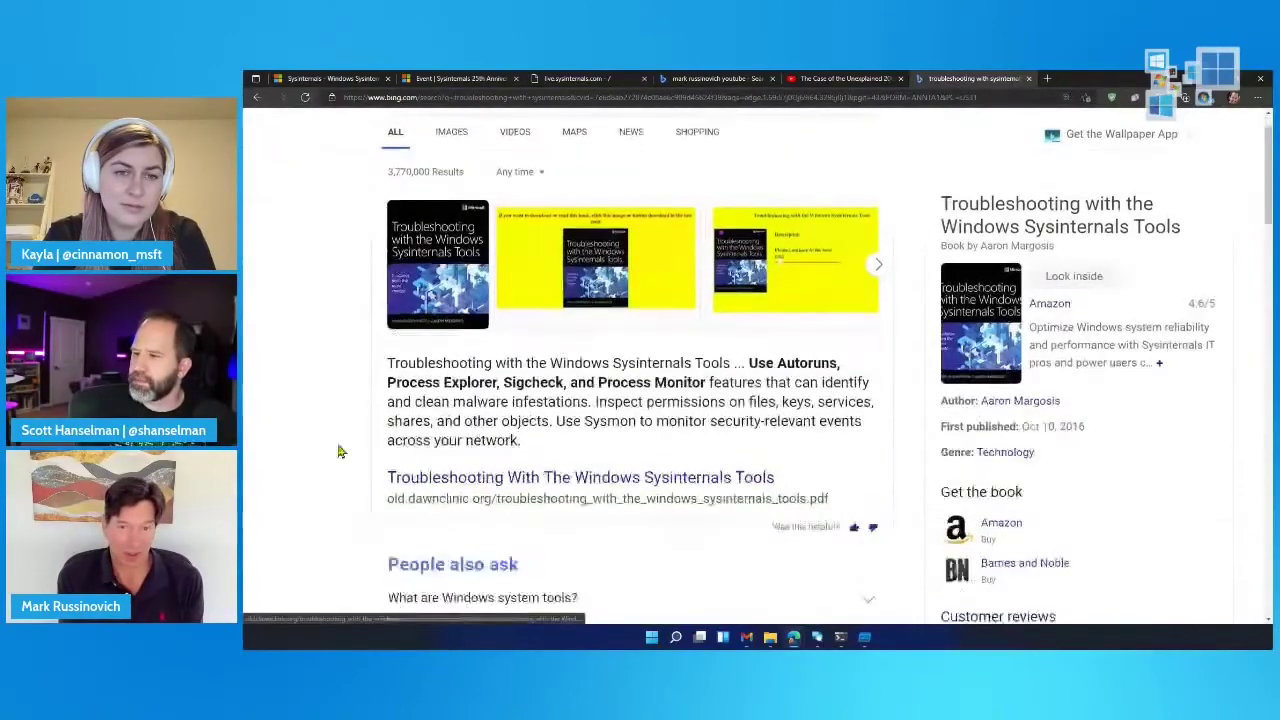
scroll(340, 452, "down", 4)
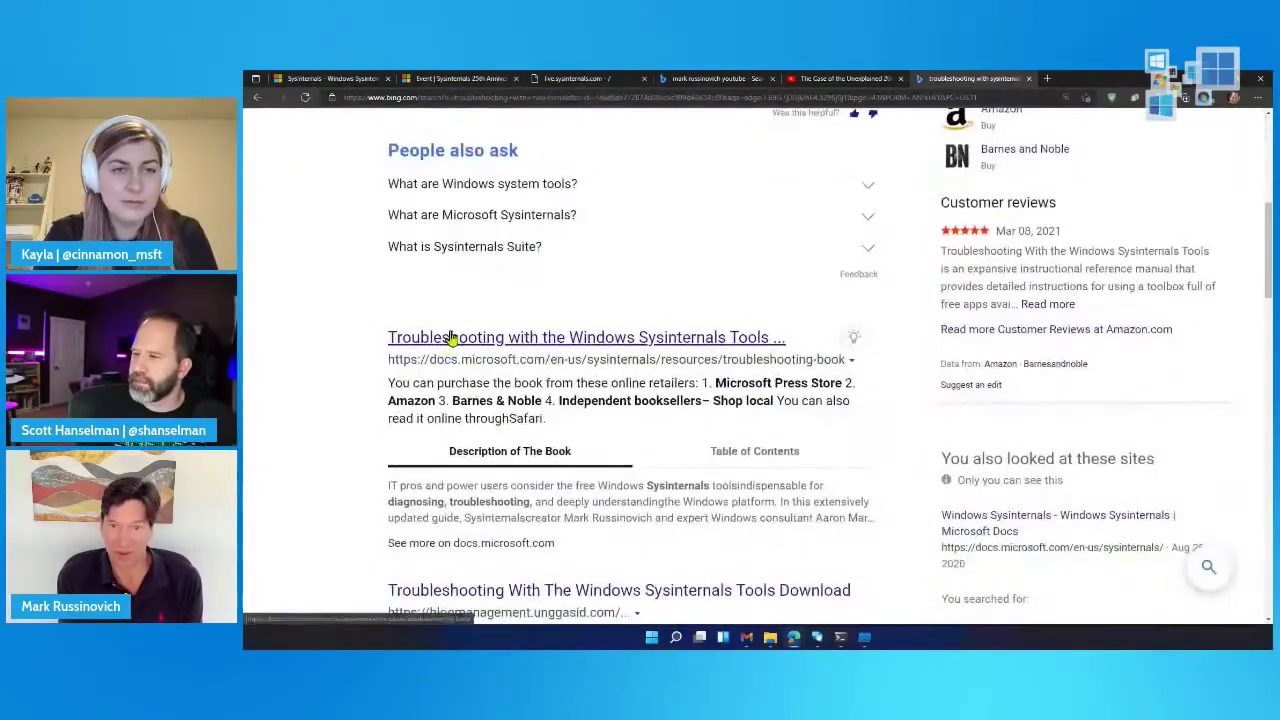
left_click(450, 338)
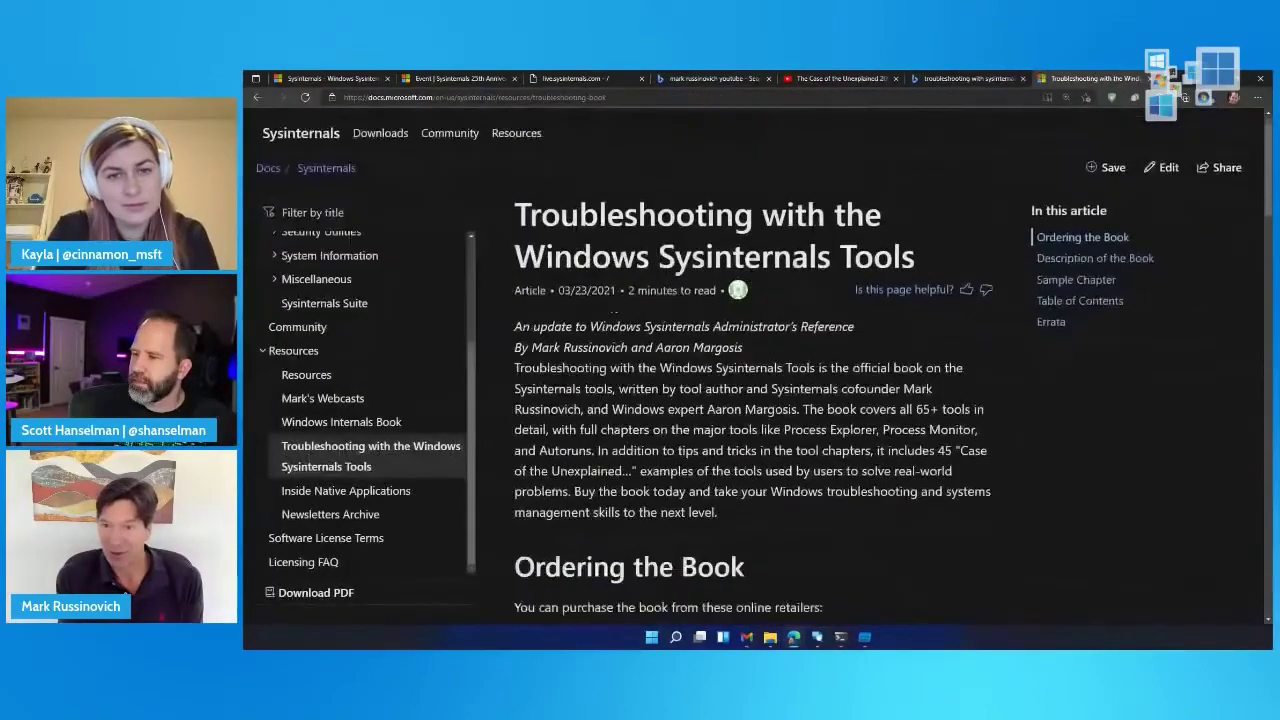
scroll(570, 418, "down", 3)
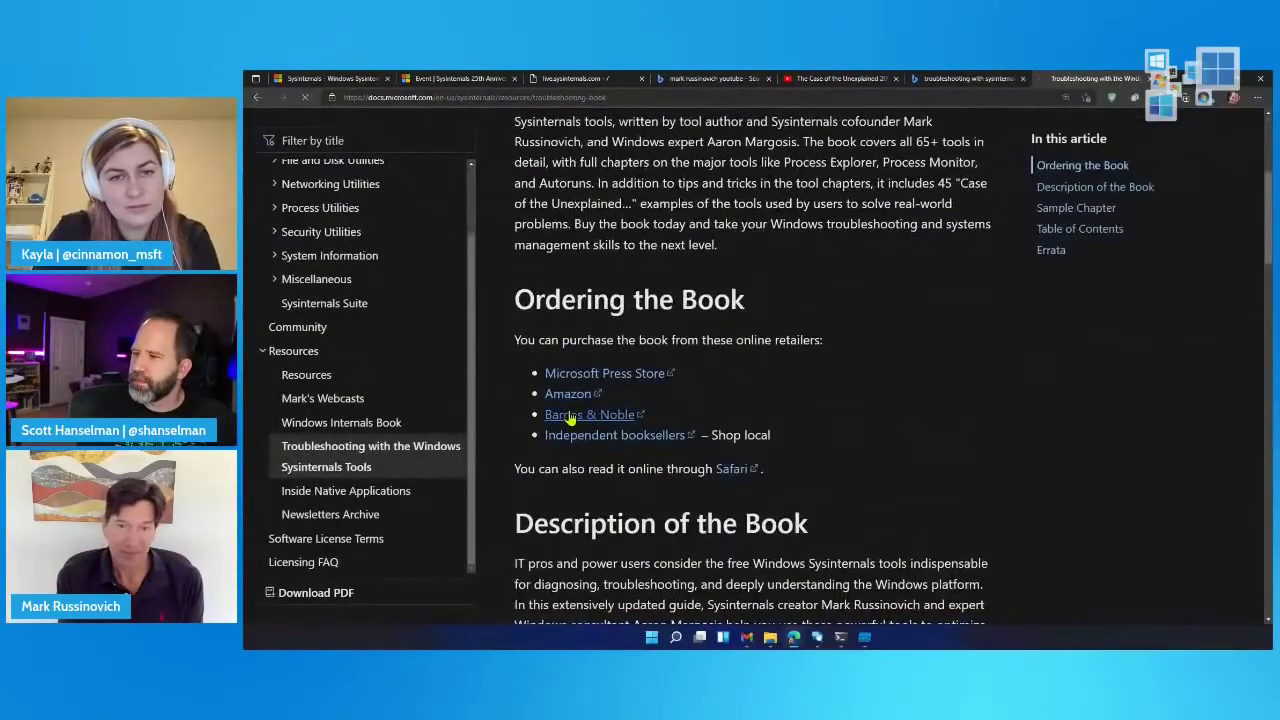
left_click(570, 418)
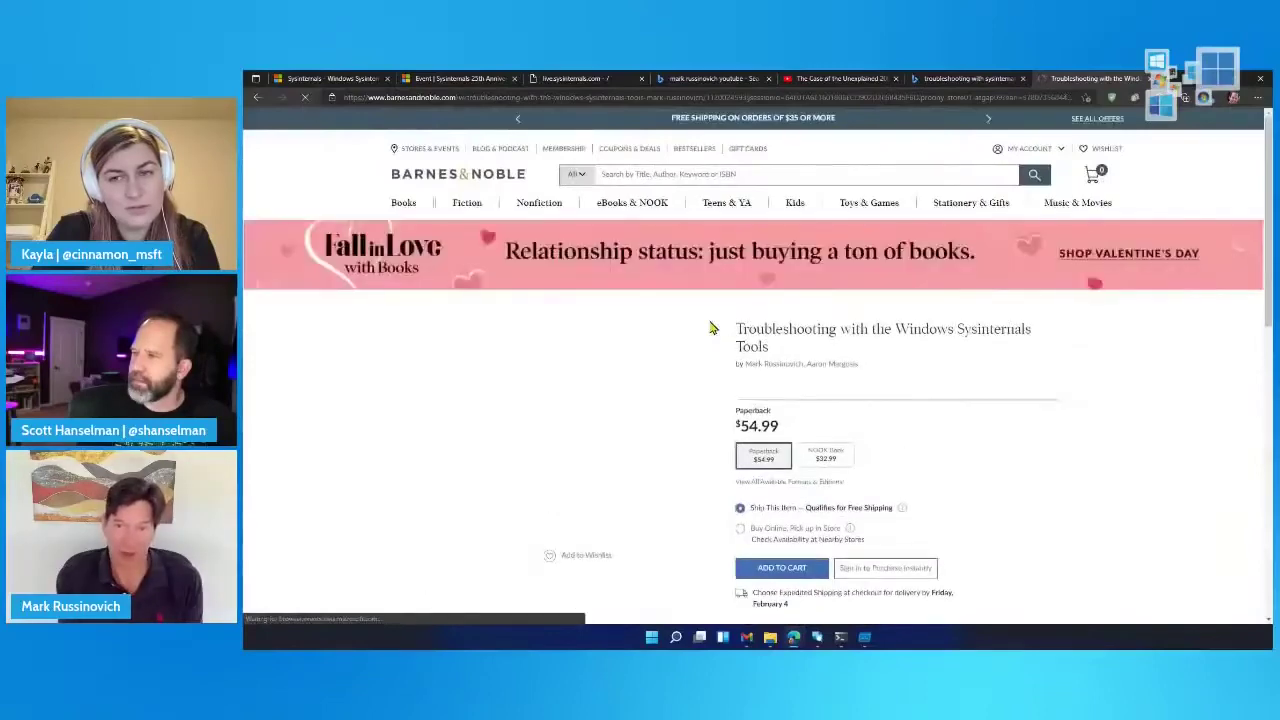
- Block the Barnes & Noble site's location request and magnify the book cover with ZoomIt
scroll(603, 374, "down", 2)
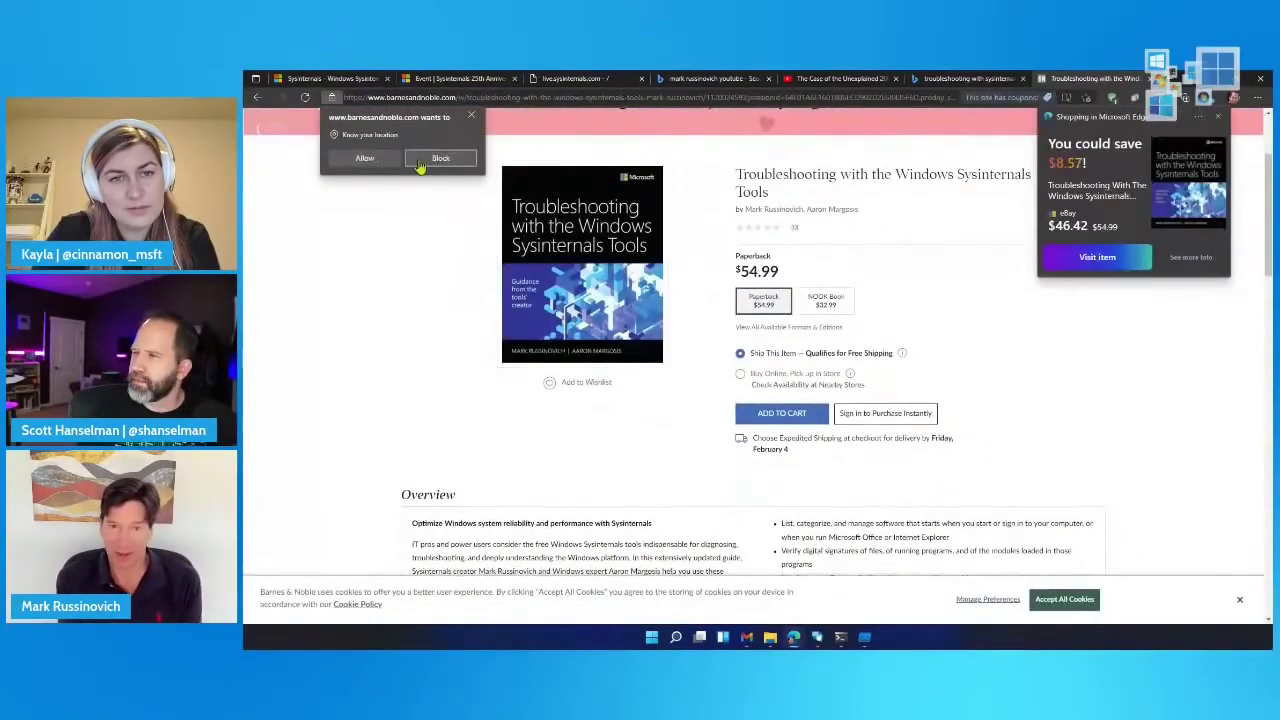
left_click(420, 162)
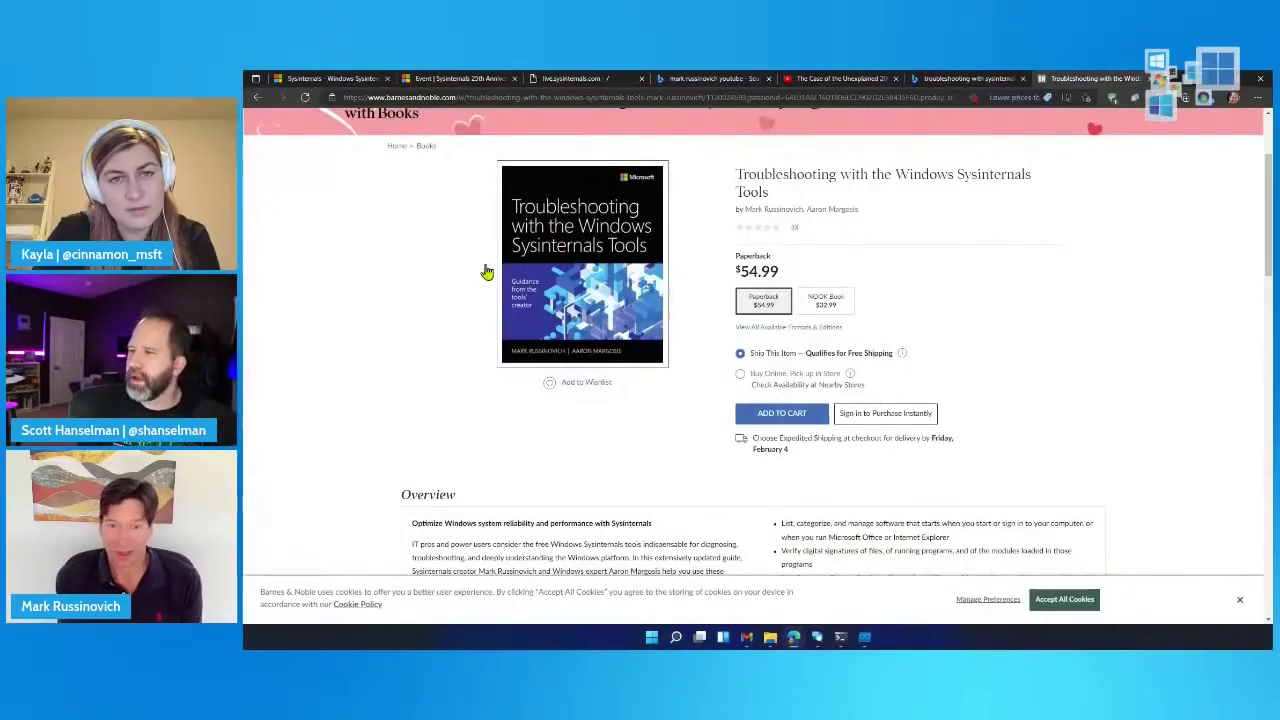
key("ctrl+1")
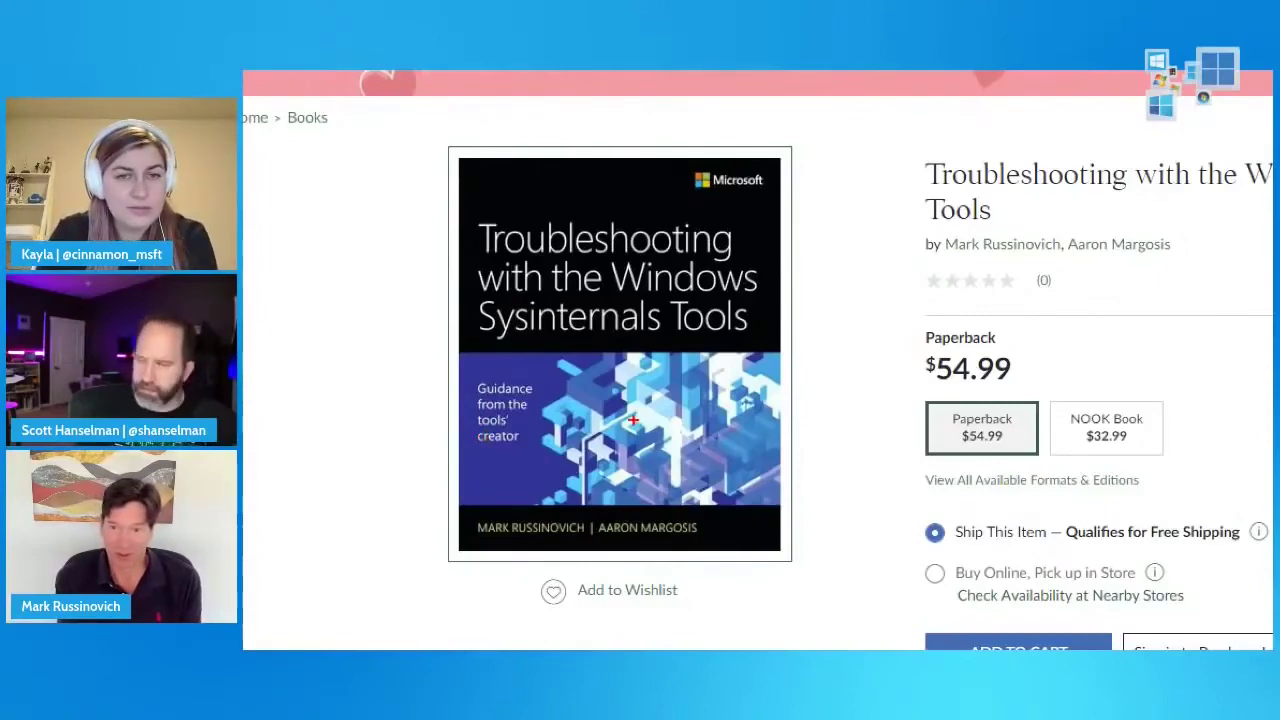
left_click(840, 78)
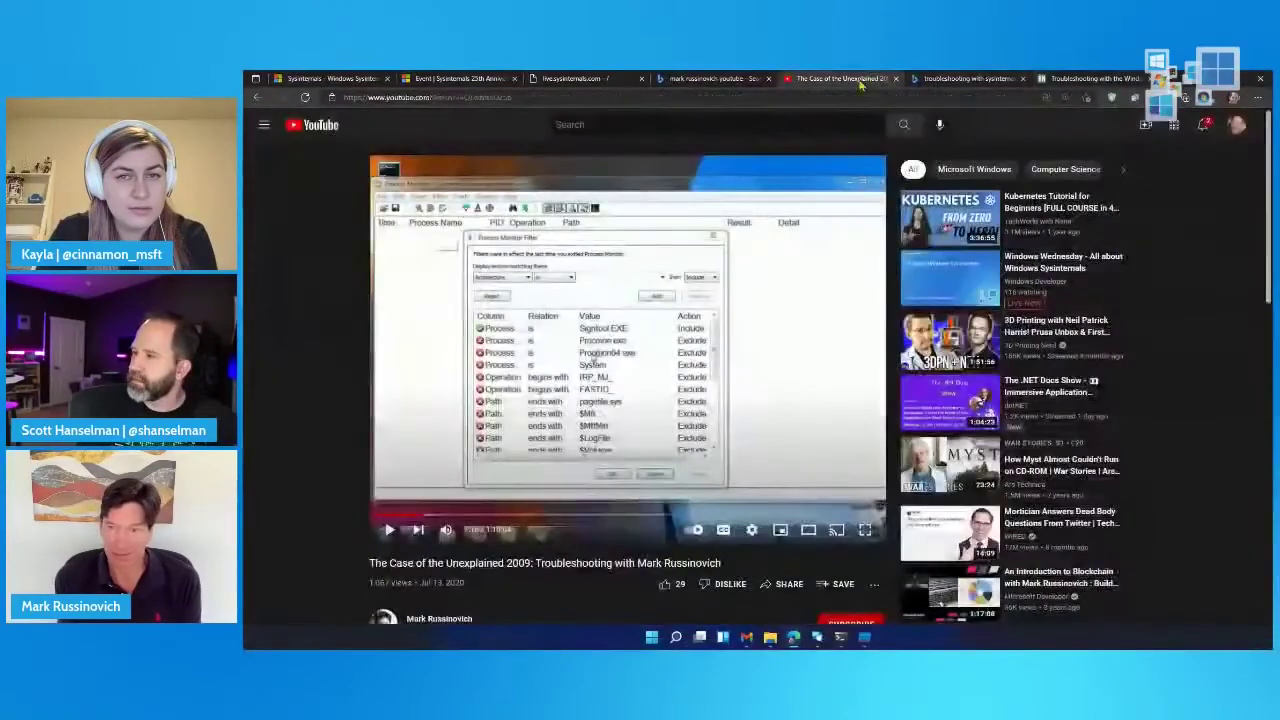
scroll(443, 529, "down", 1)
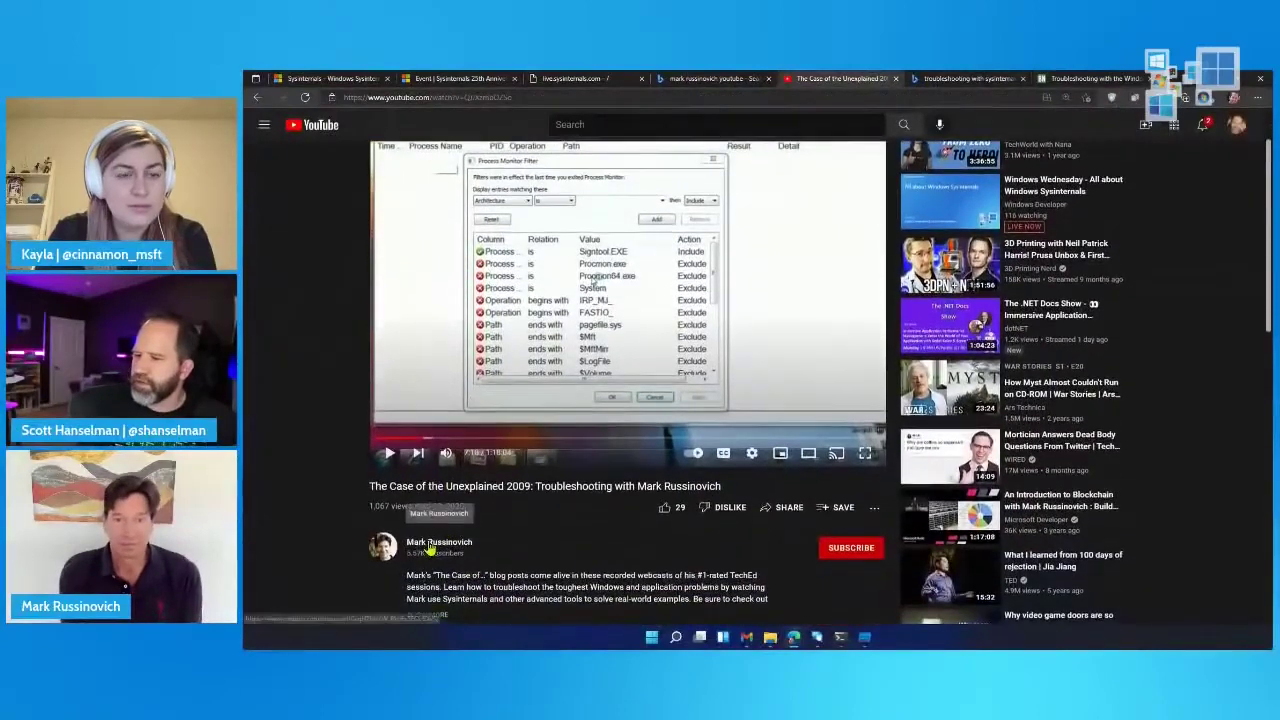
left_click(435, 541)
left_click_drag(575, 188, 492, 194)
left_click(409, 270)
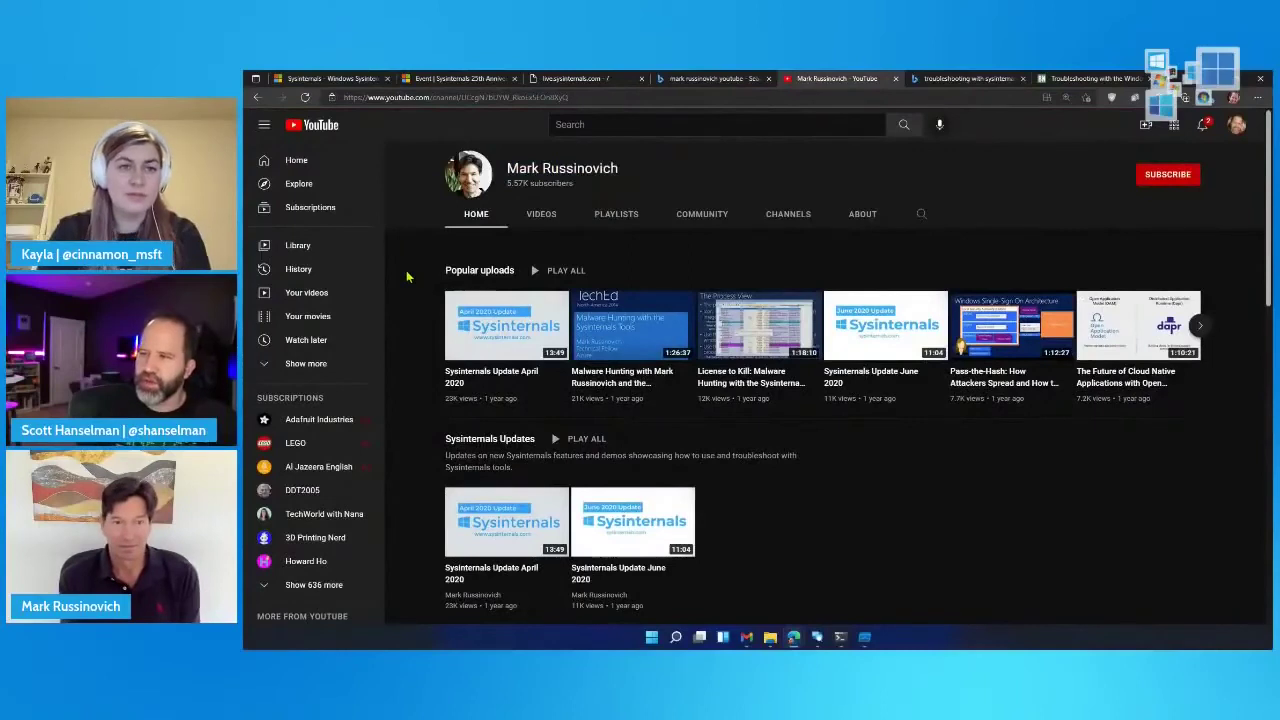